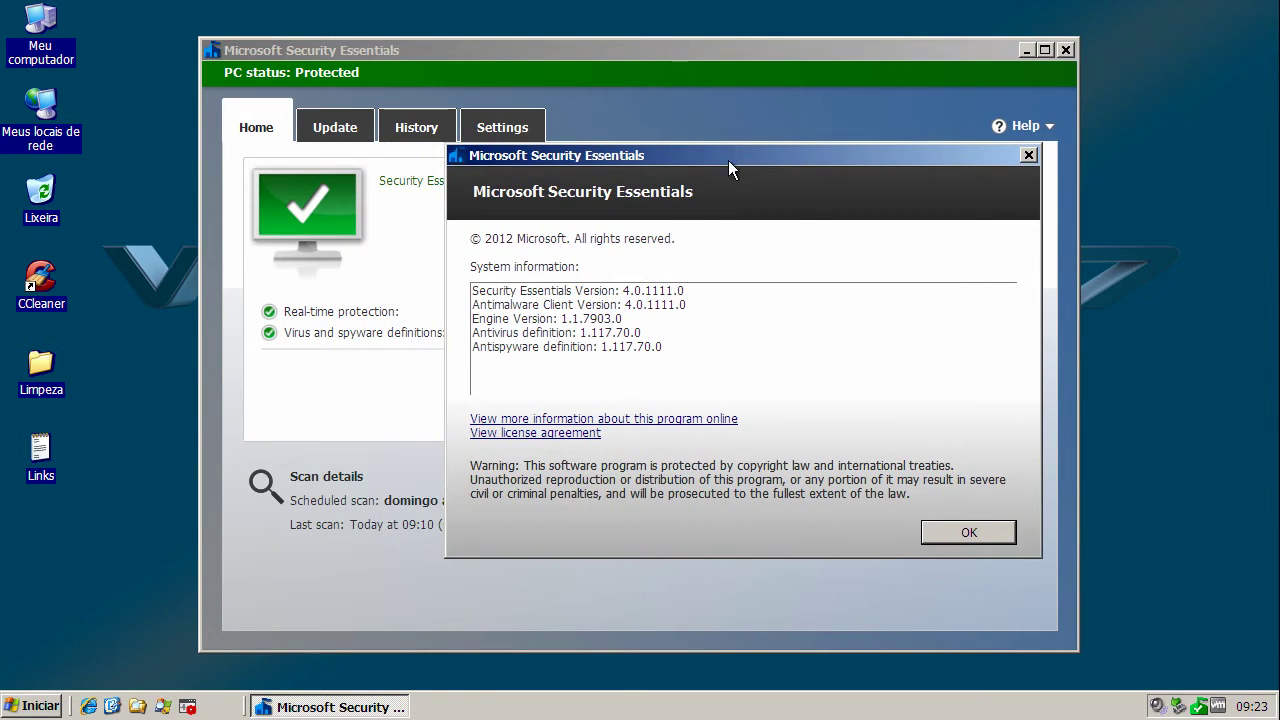
- Close the version information and review the Home, Update, History and Settings sections of Microsoft Security Essentials
click(972, 533)
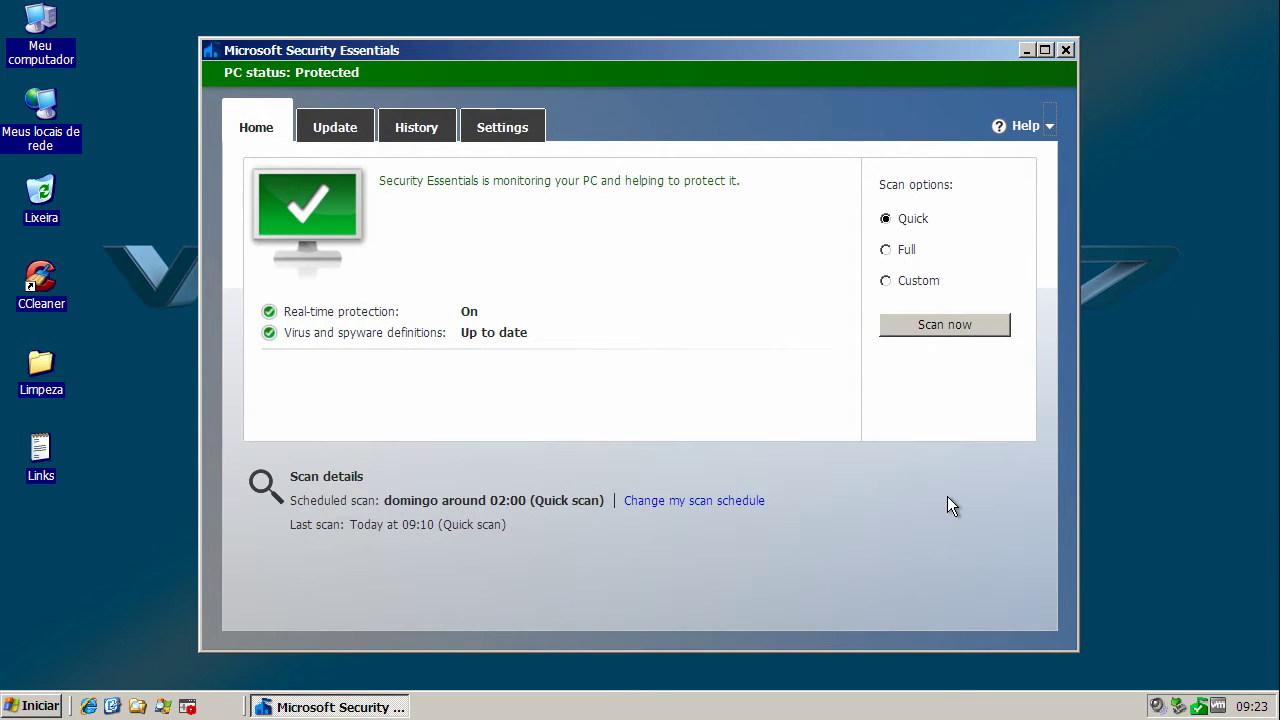
click(366, 135)
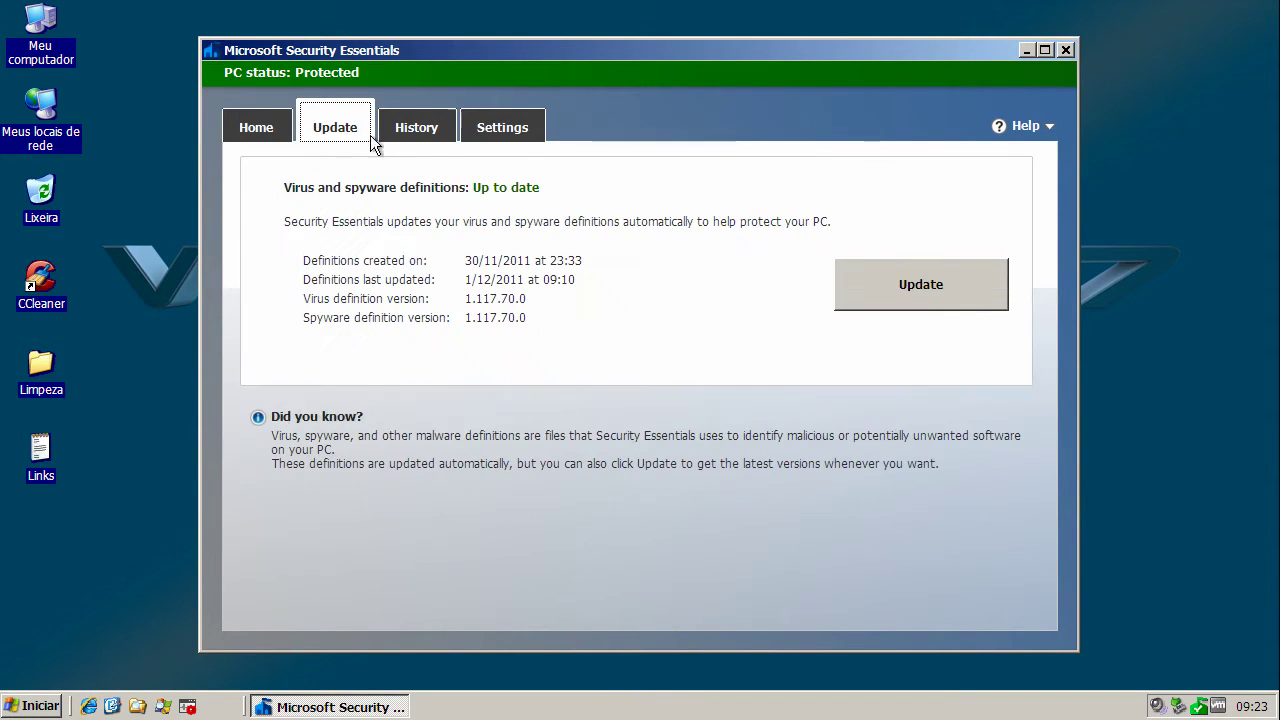
click(434, 134)
click(490, 128)
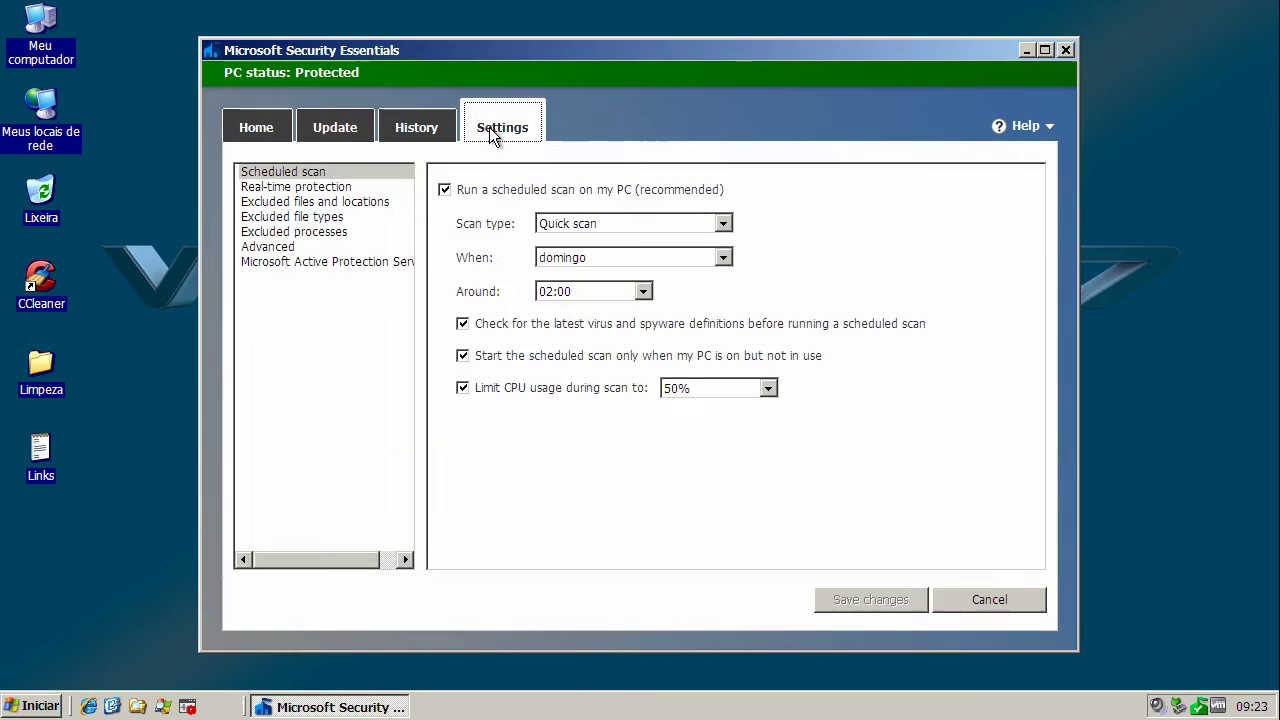
click(242, 132)
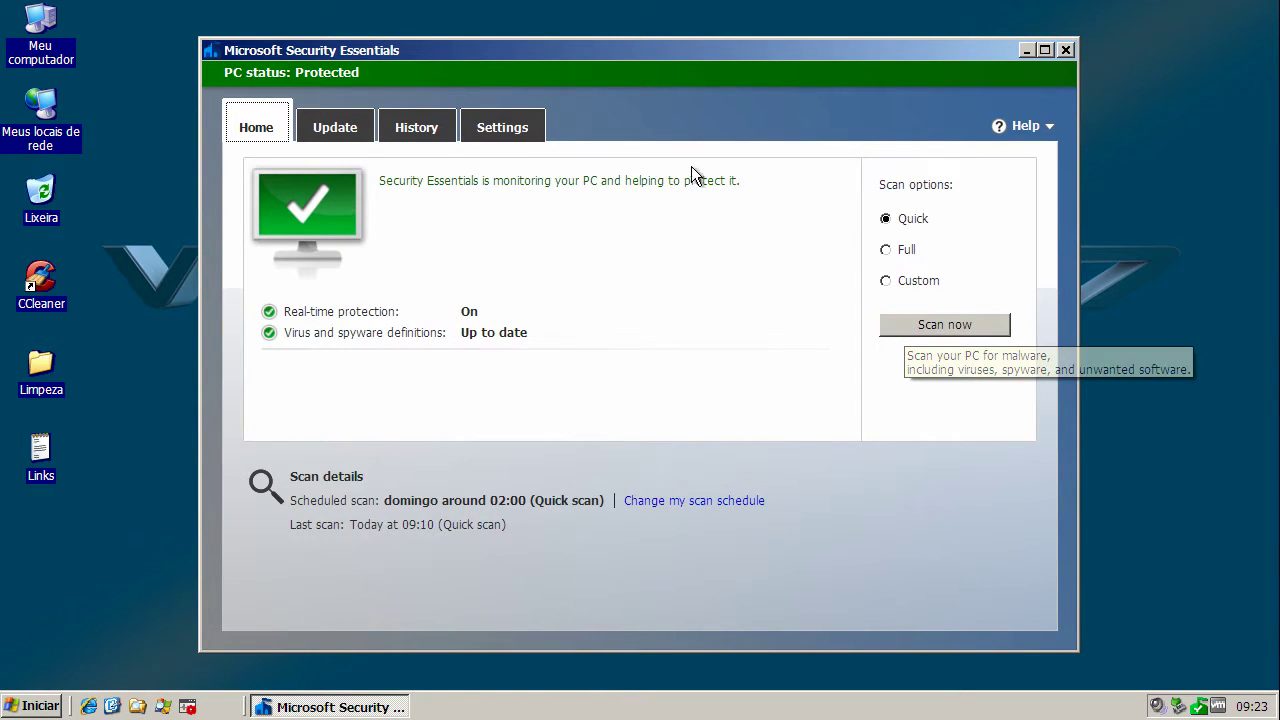
click(495, 134)
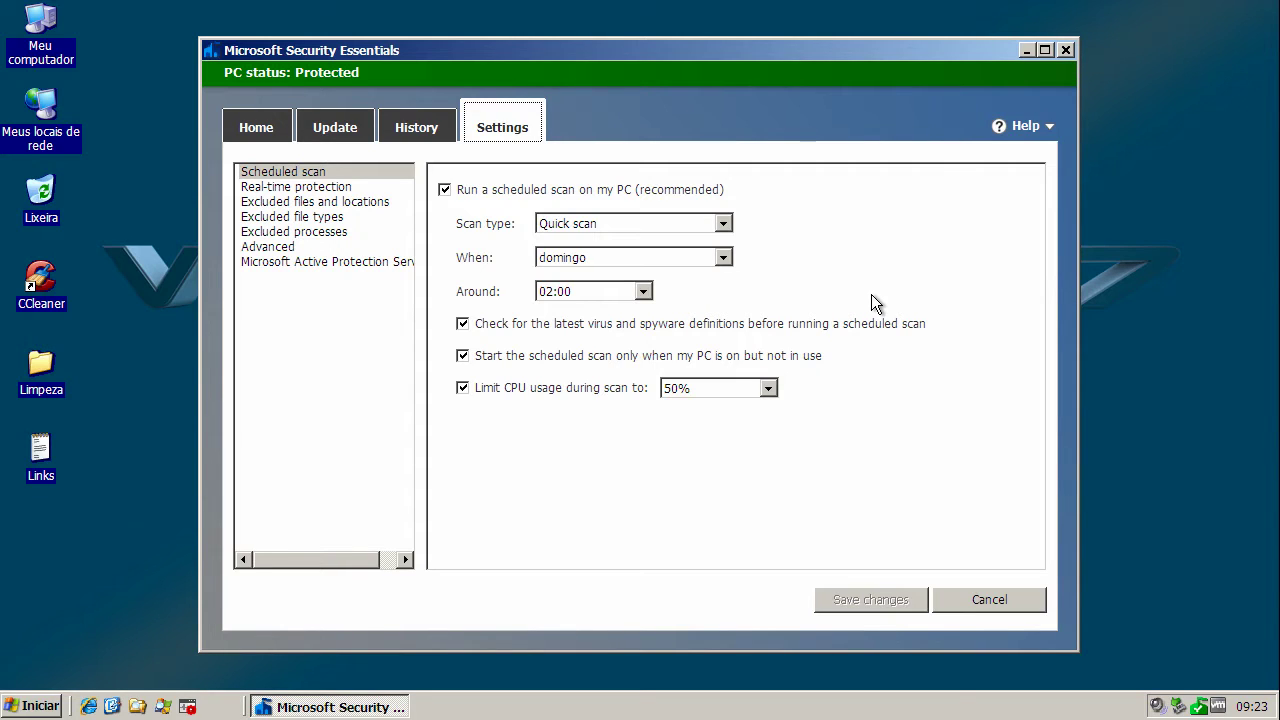
click(231, 124)
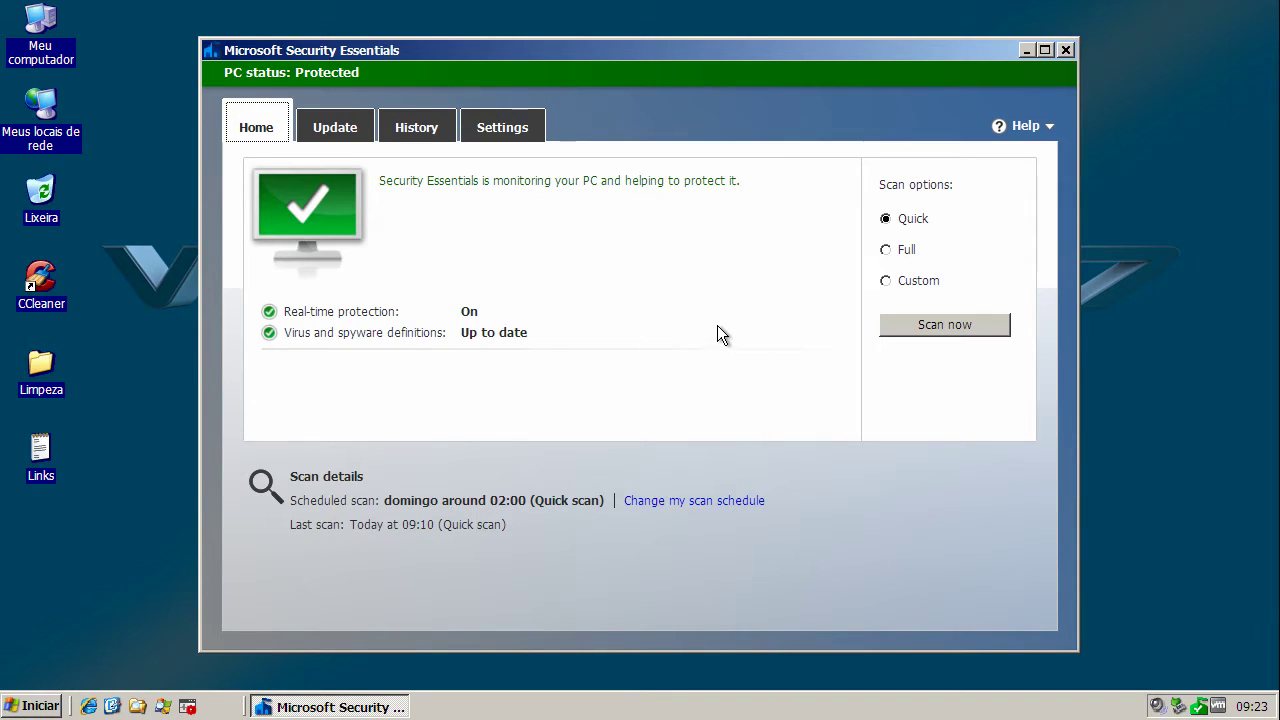
click(500, 130)
click(410, 137)
click(339, 140)
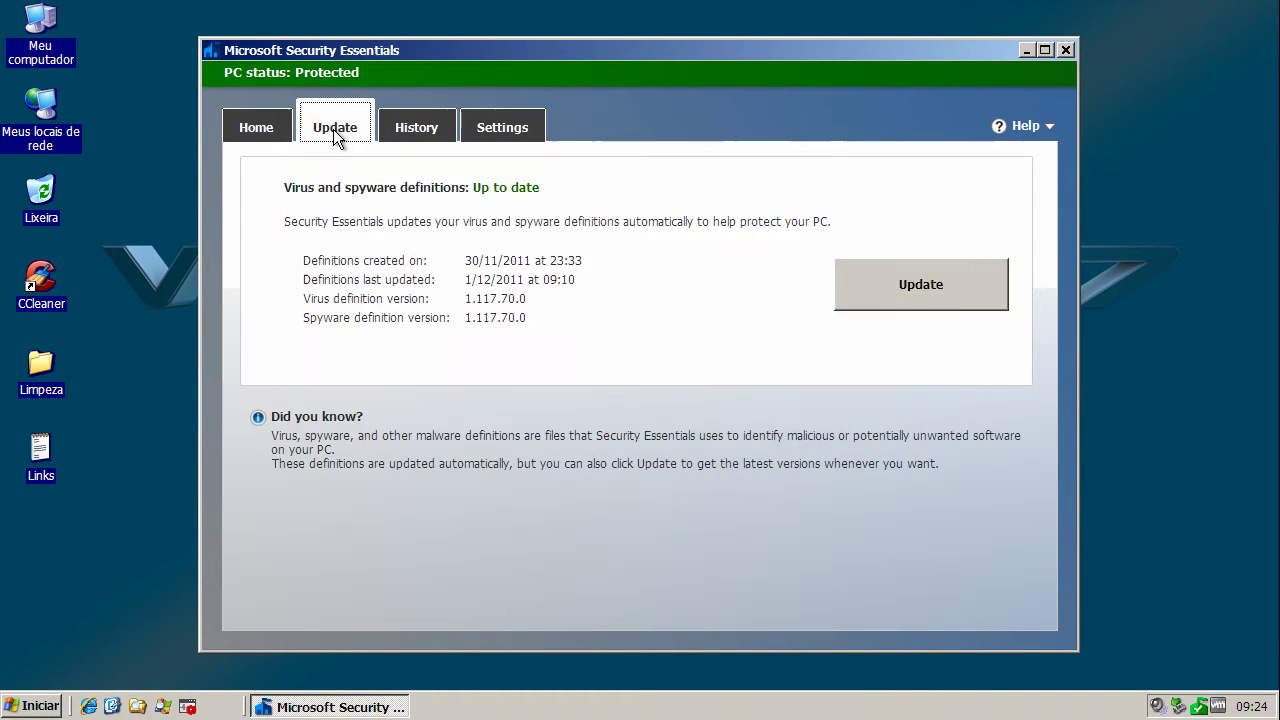
click(260, 131)
click(330, 130)
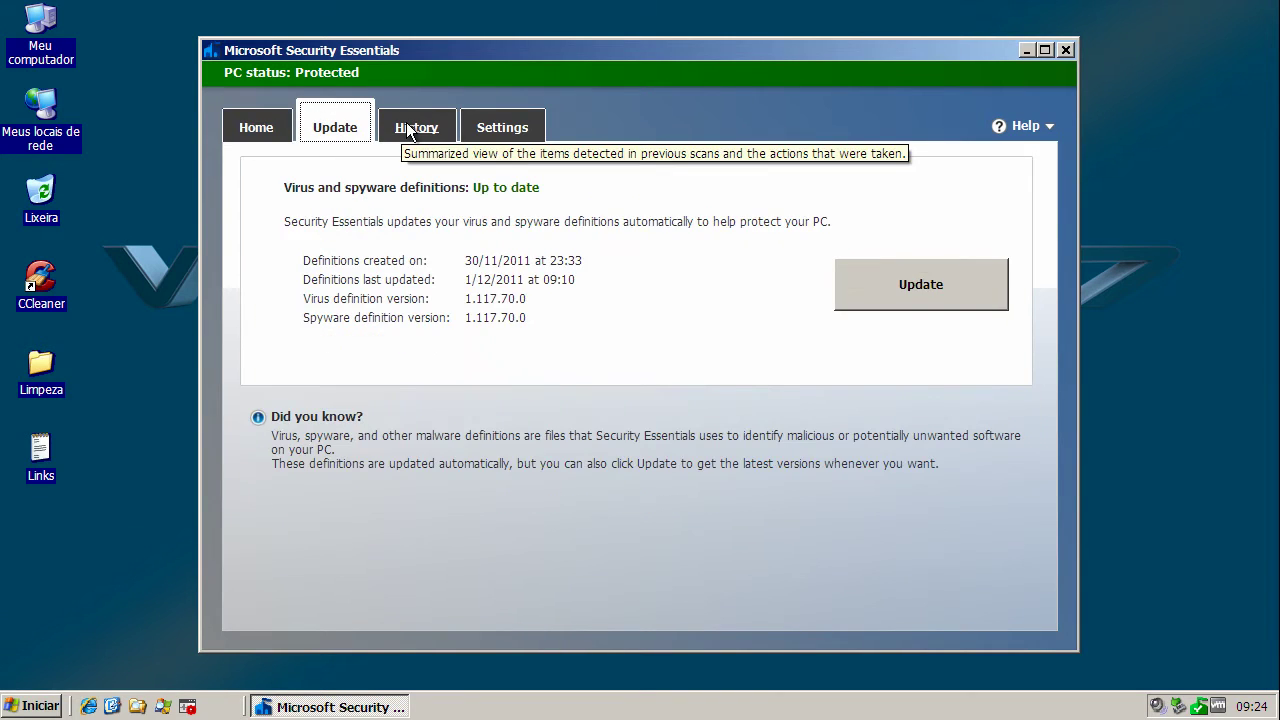
click(410, 128)
- Review each settings category, from scheduled scan and real-time protection through the exclusions and Advanced to Microsoft Active Protection Service
click(508, 130)
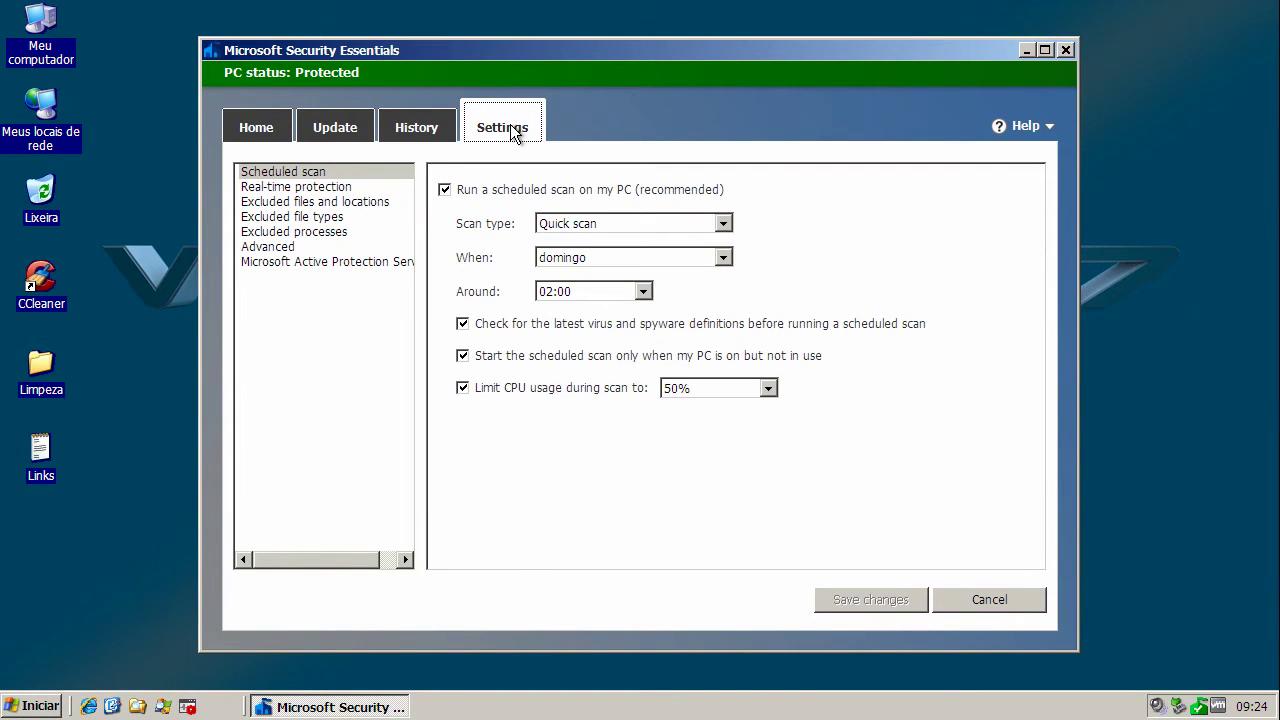
click(345, 187)
click(340, 202)
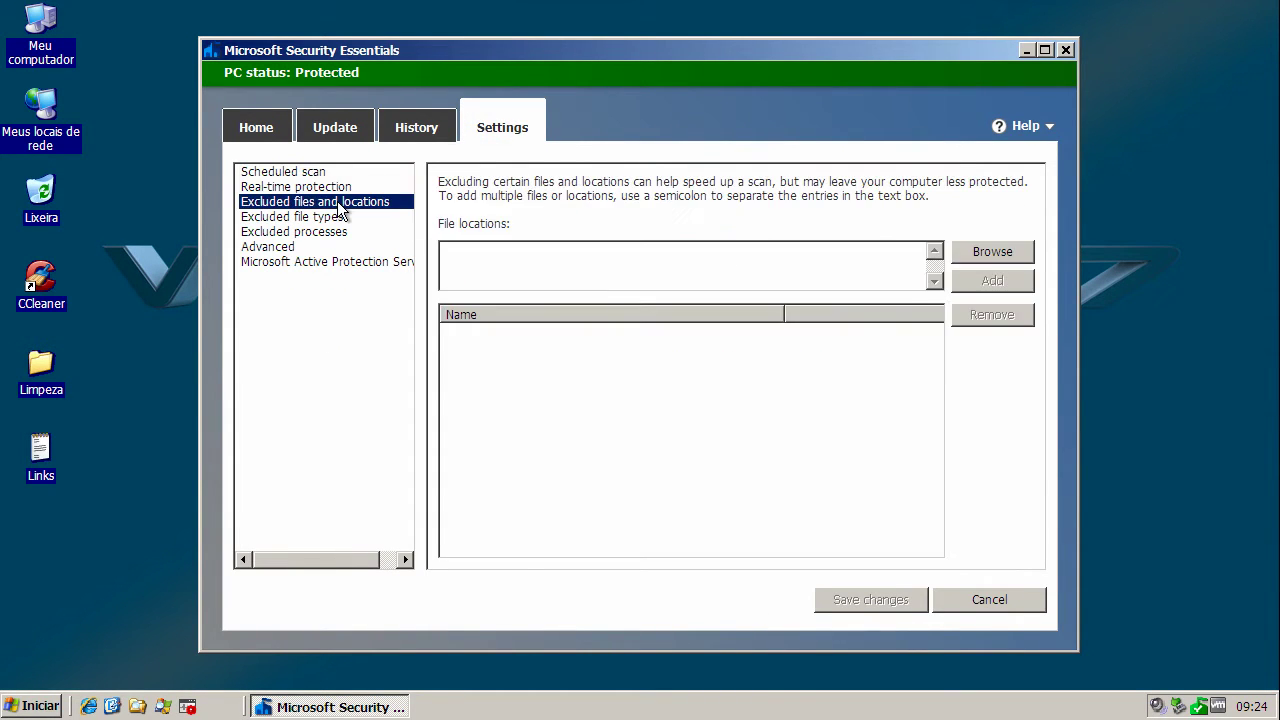
click(318, 218)
click(310, 231)
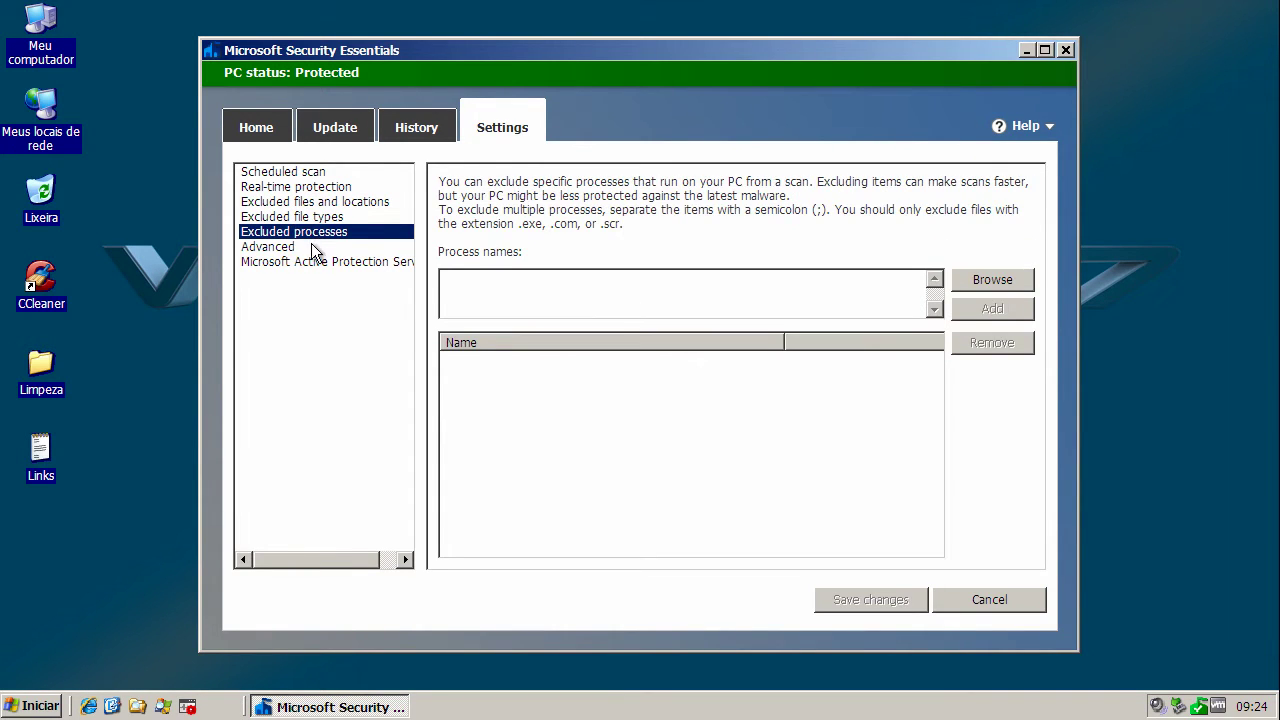
click(310, 246)
click(289, 262)
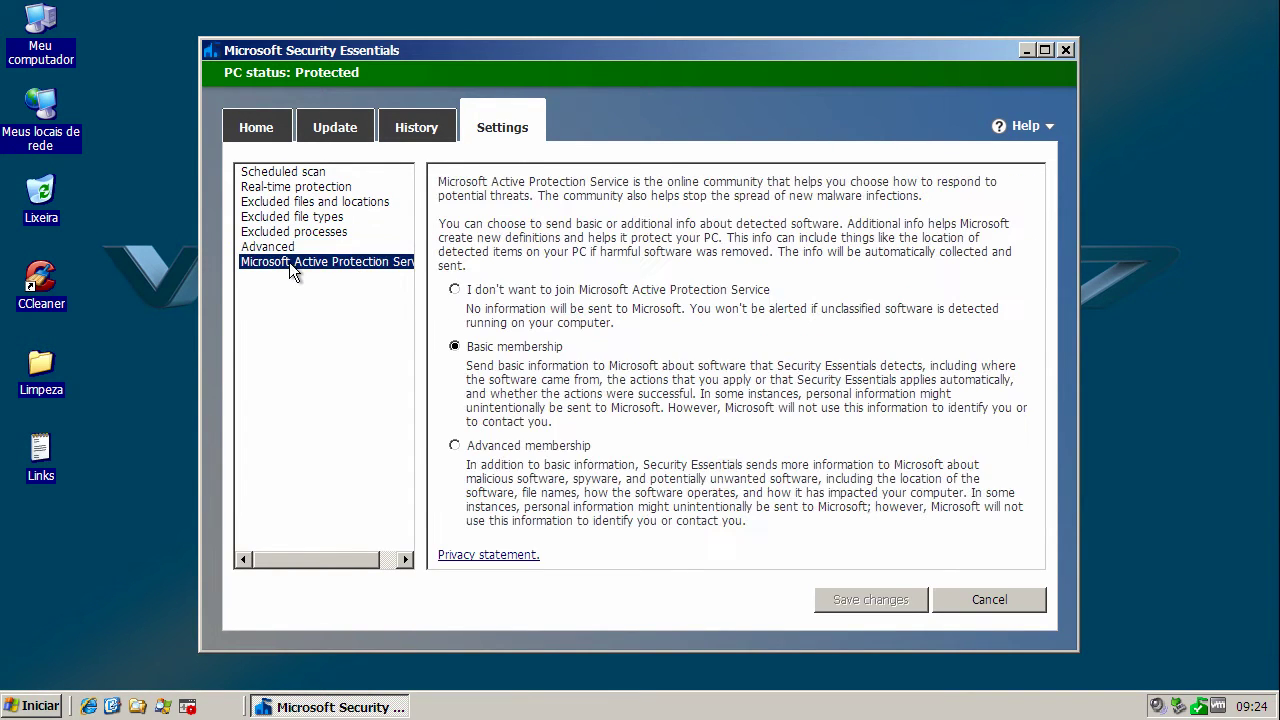
click(290, 174)
- Update the virus and spyware definitions and close the Microsoft Security Essentials window
click(321, 131)
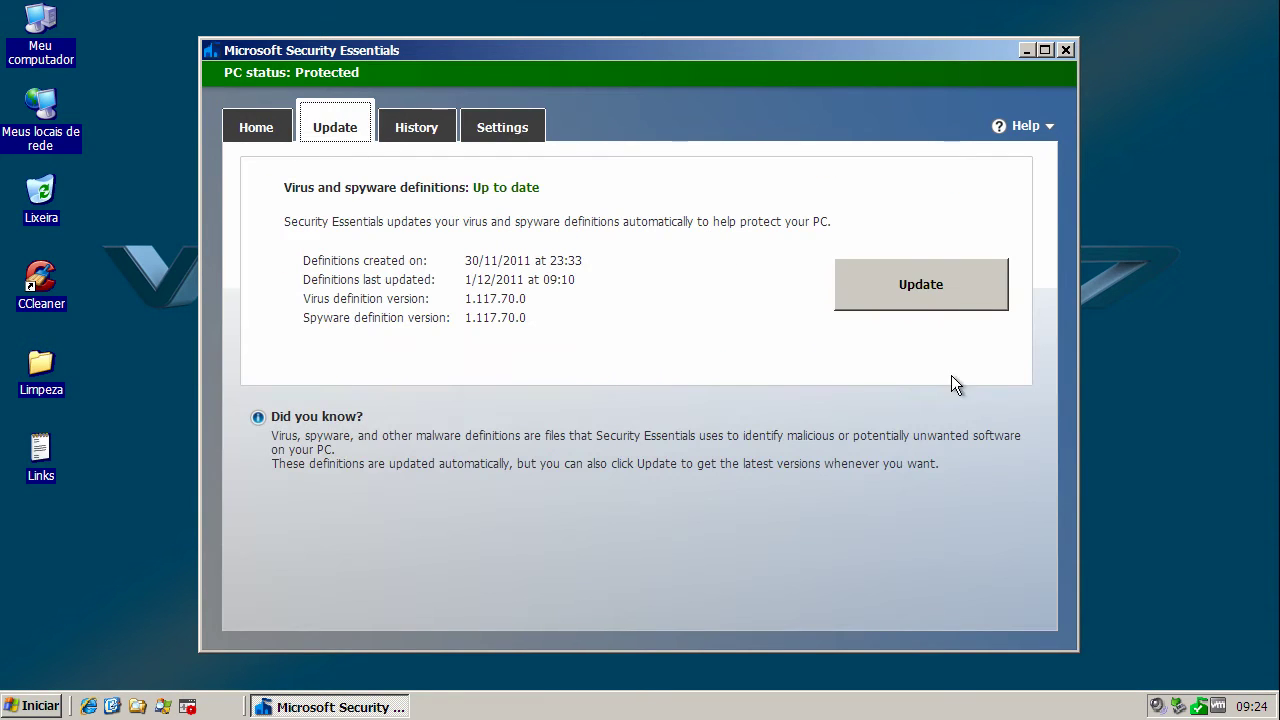
click(900, 287)
click(1066, 50)
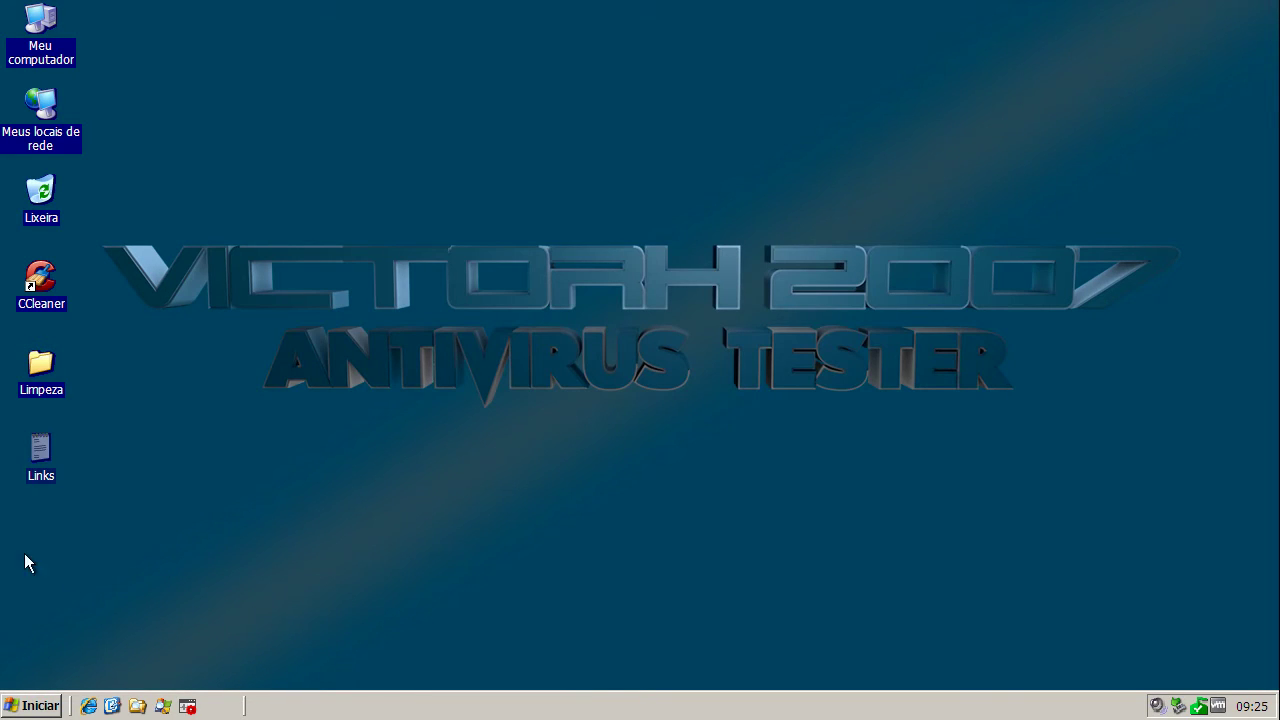
- Open Process Explorer and sort the running processes by company name
click(163, 706)
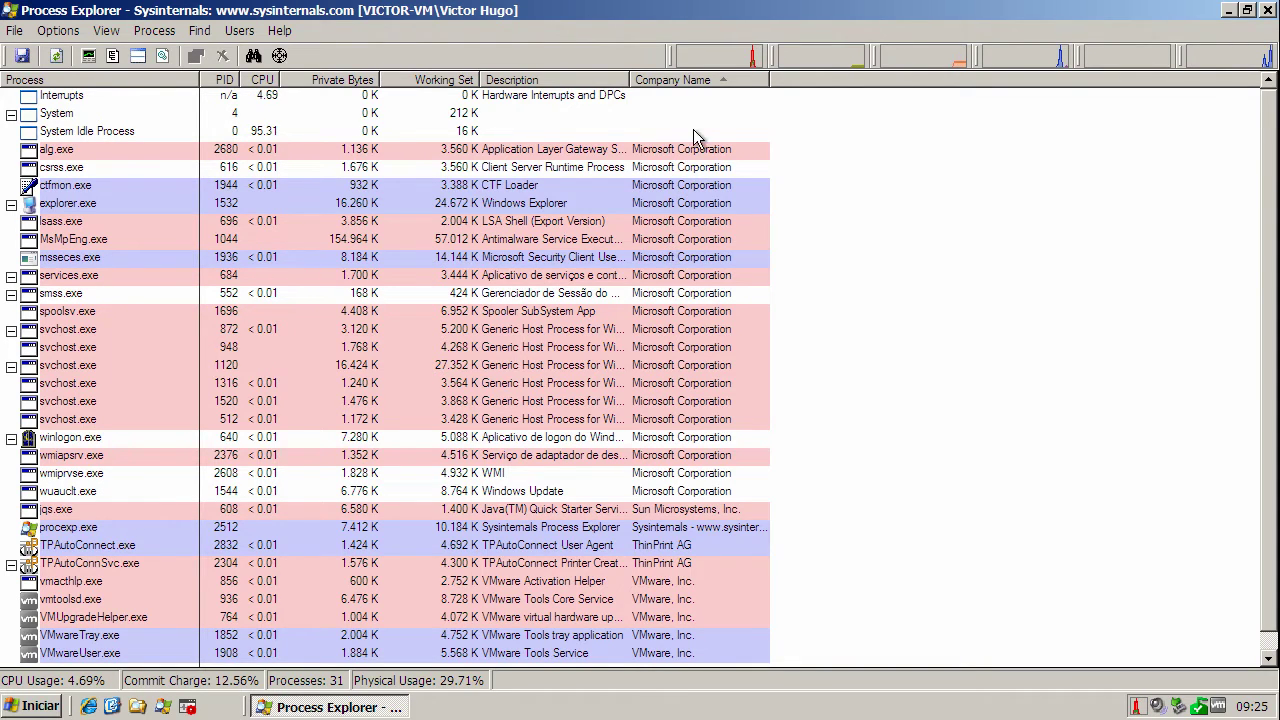
click(688, 80)
click(688, 80)
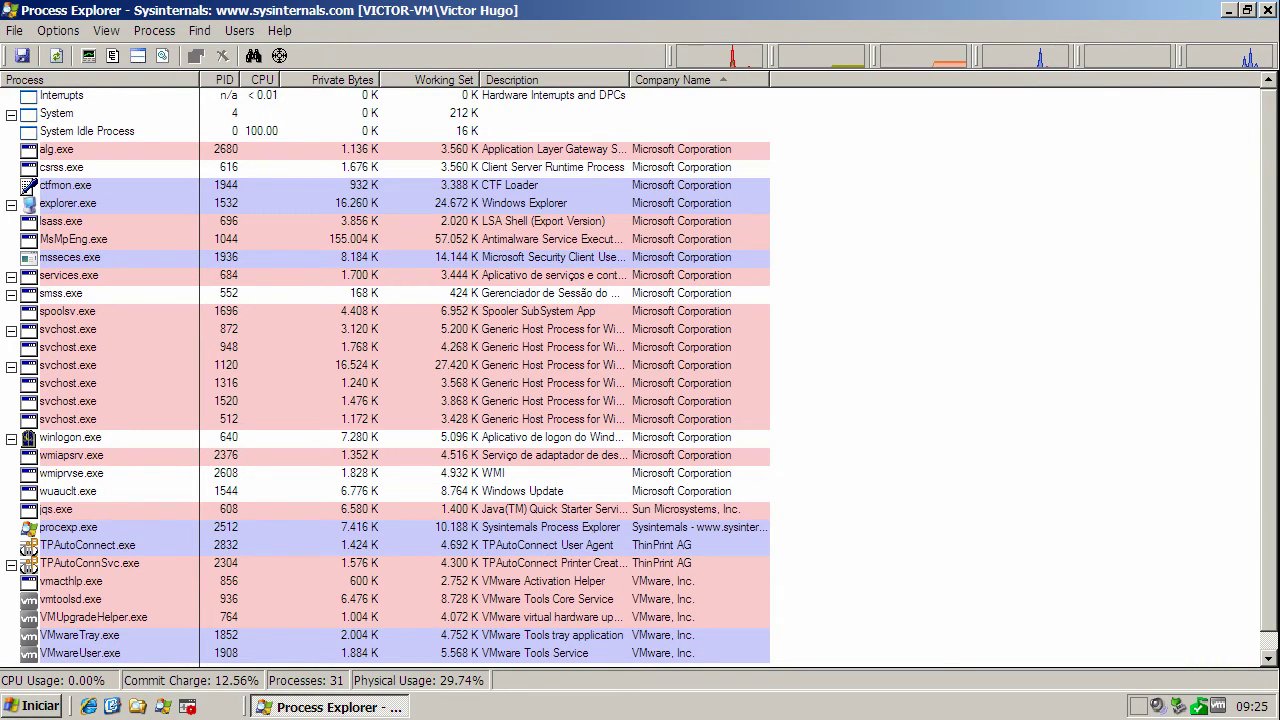
- Compare the memory use of the antivirus processes MsMpEng.exe and msseces.exe, and close Process Explorer
key(Down)
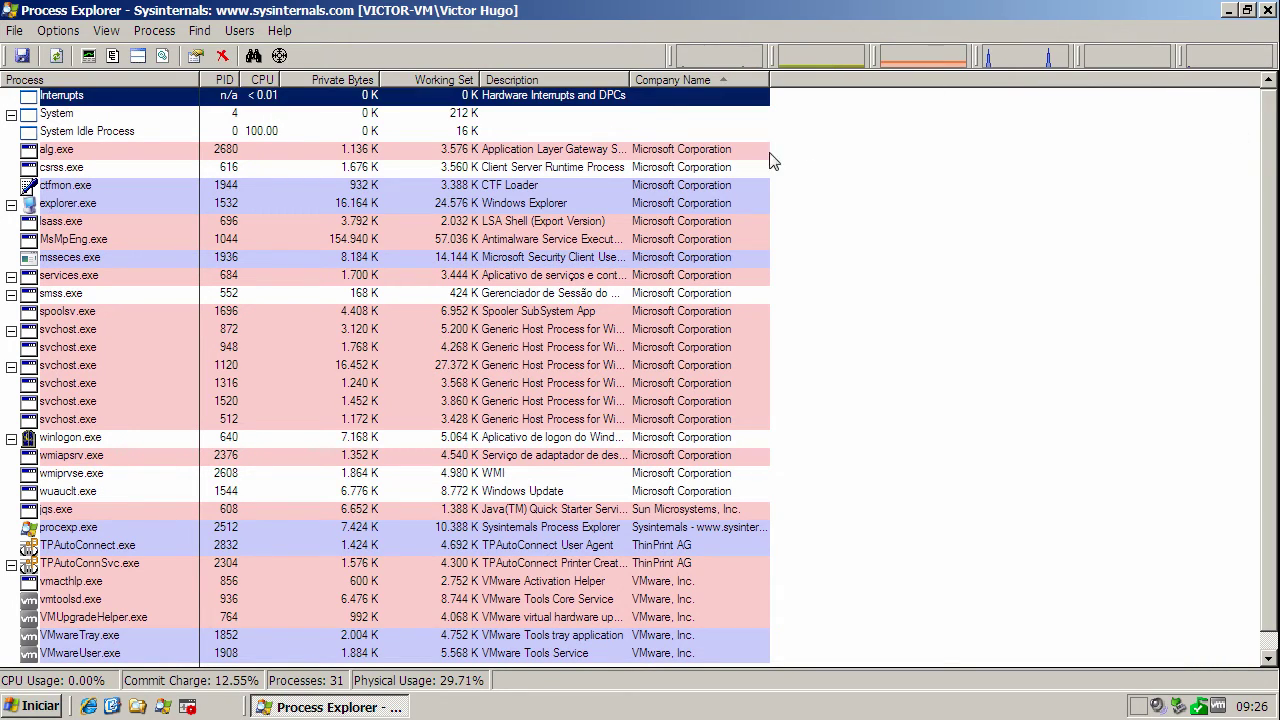
click(494, 245)
click(503, 258)
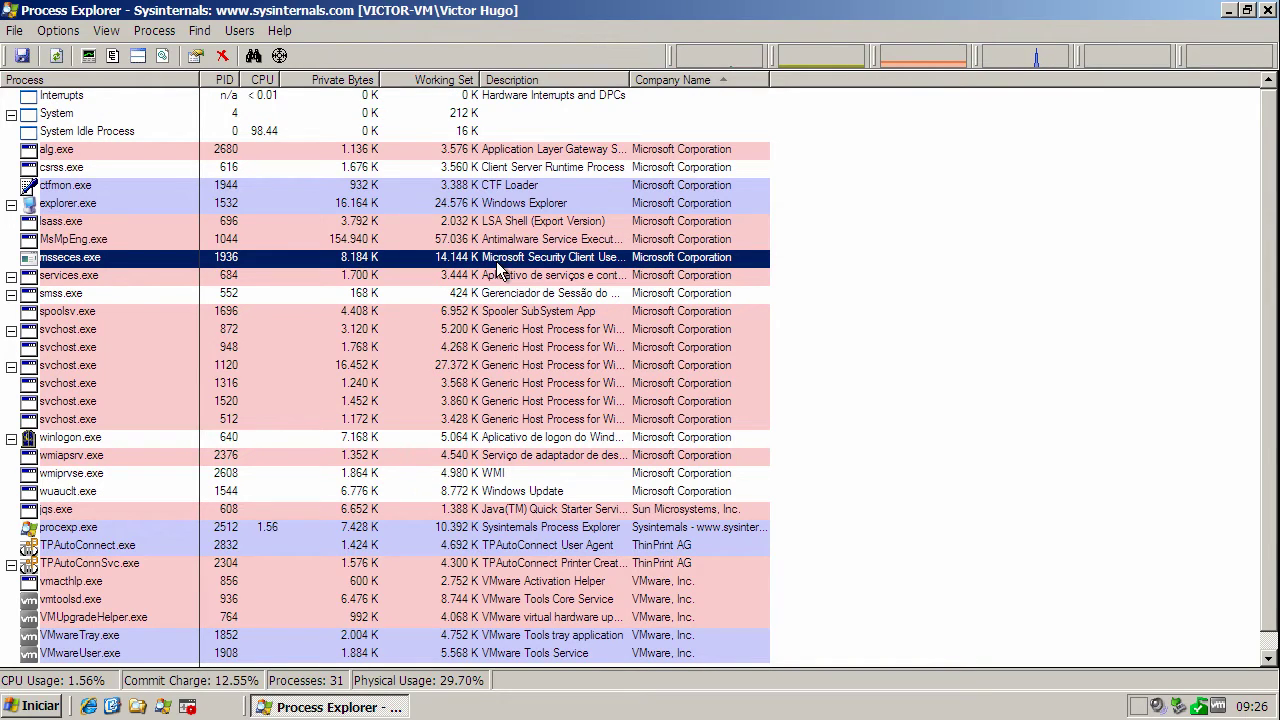
key(Up)
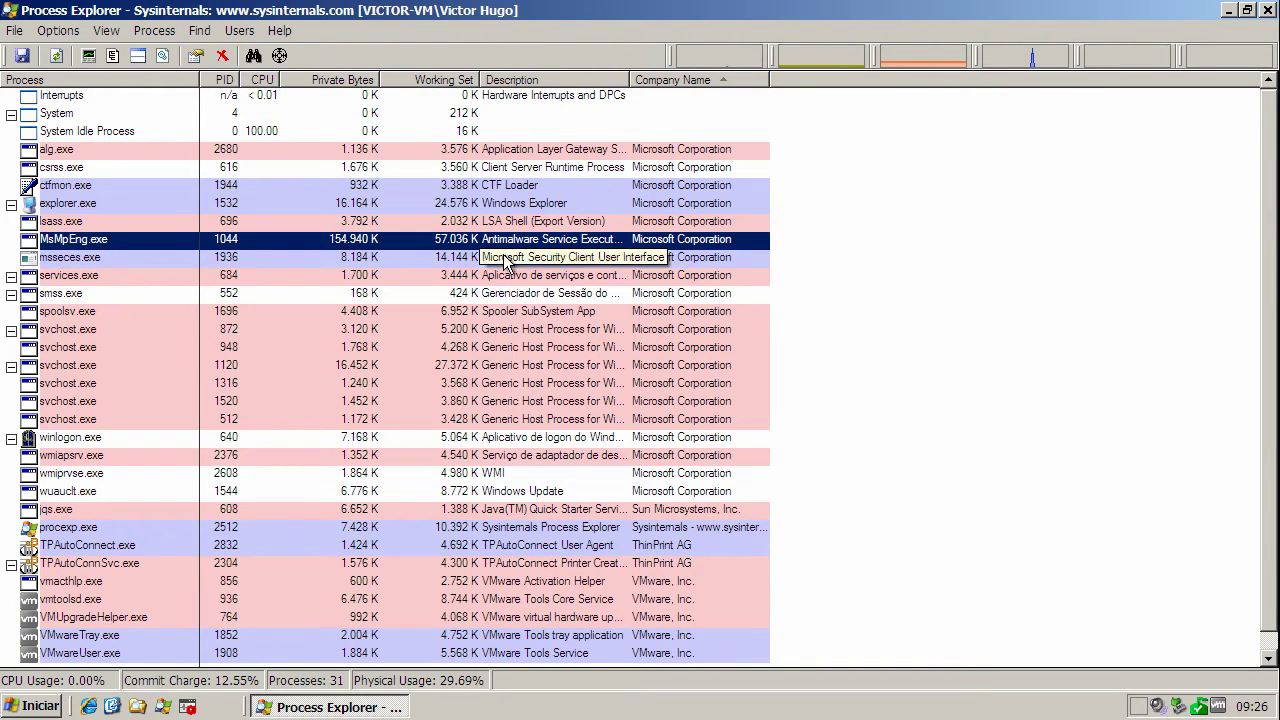
click(510, 258)
click(482, 243)
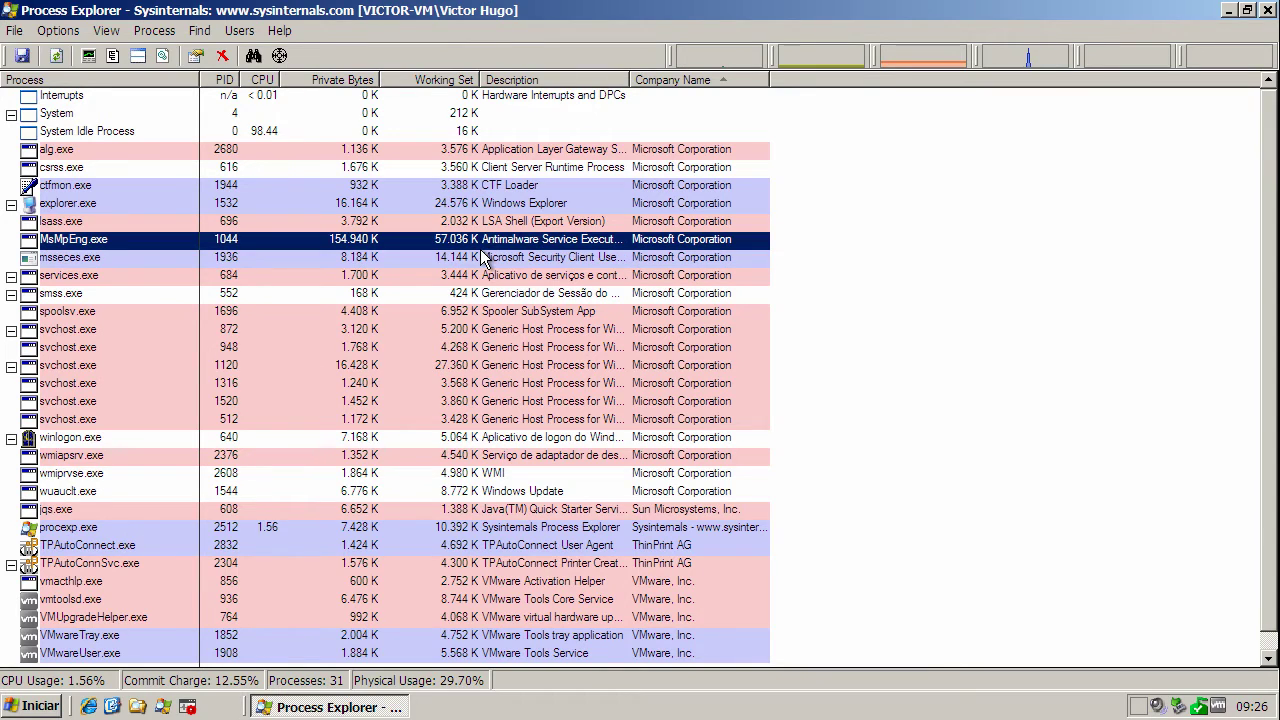
click(486, 259)
click(480, 240)
click(485, 260)
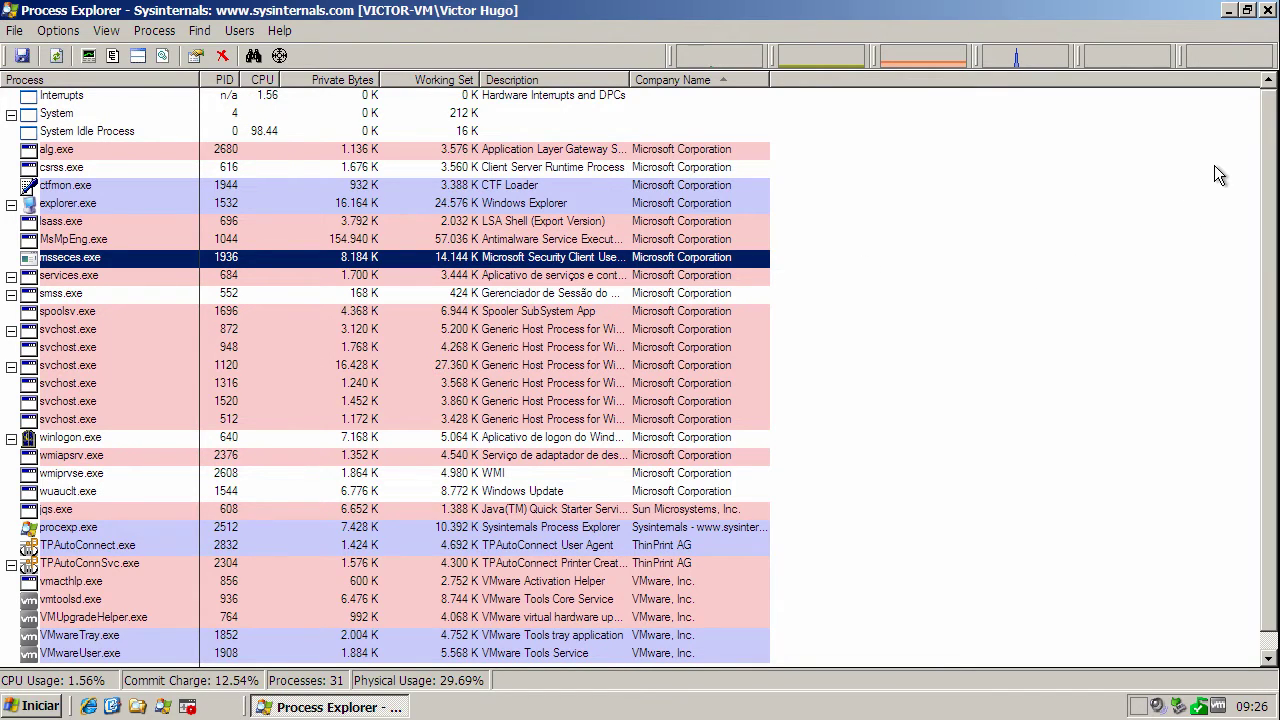
click(1267, 10)
- Start COMODO KillSwitch and copy the first malware link, on sklep.lindert.pl, from the Links text file on the desktop
click(187, 706)
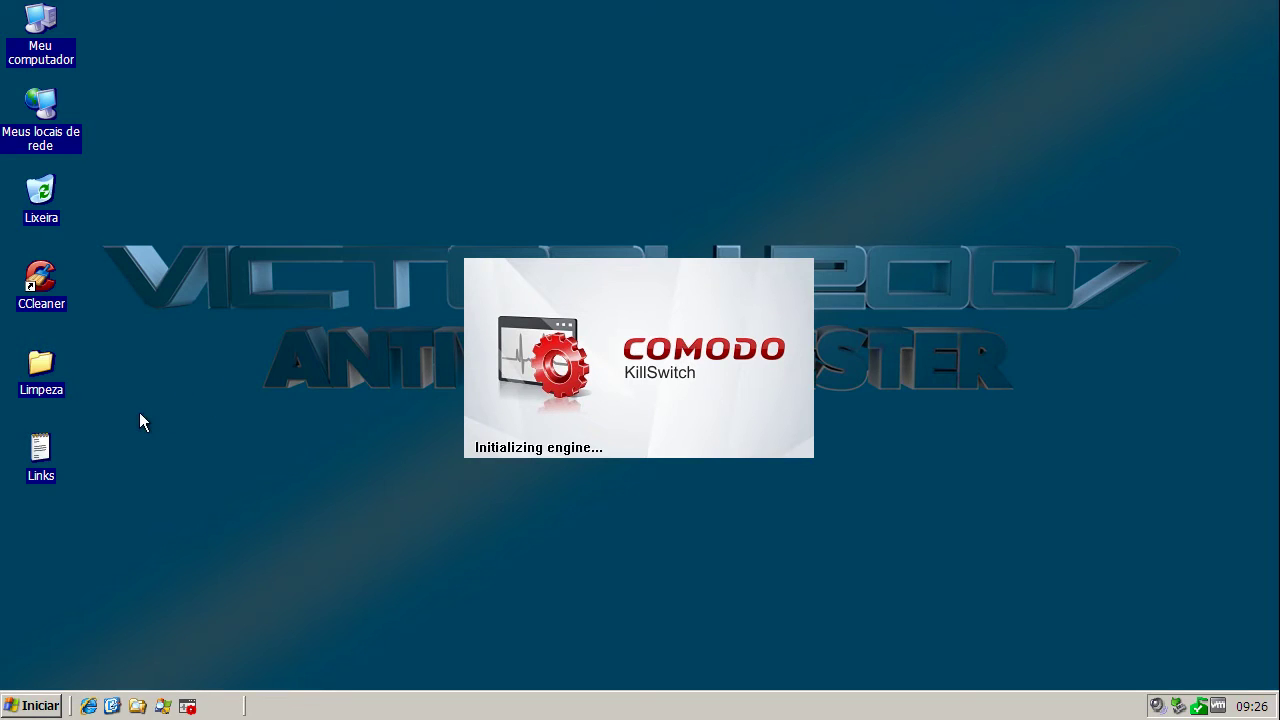
double_click(45, 457)
double_click(440, 210)
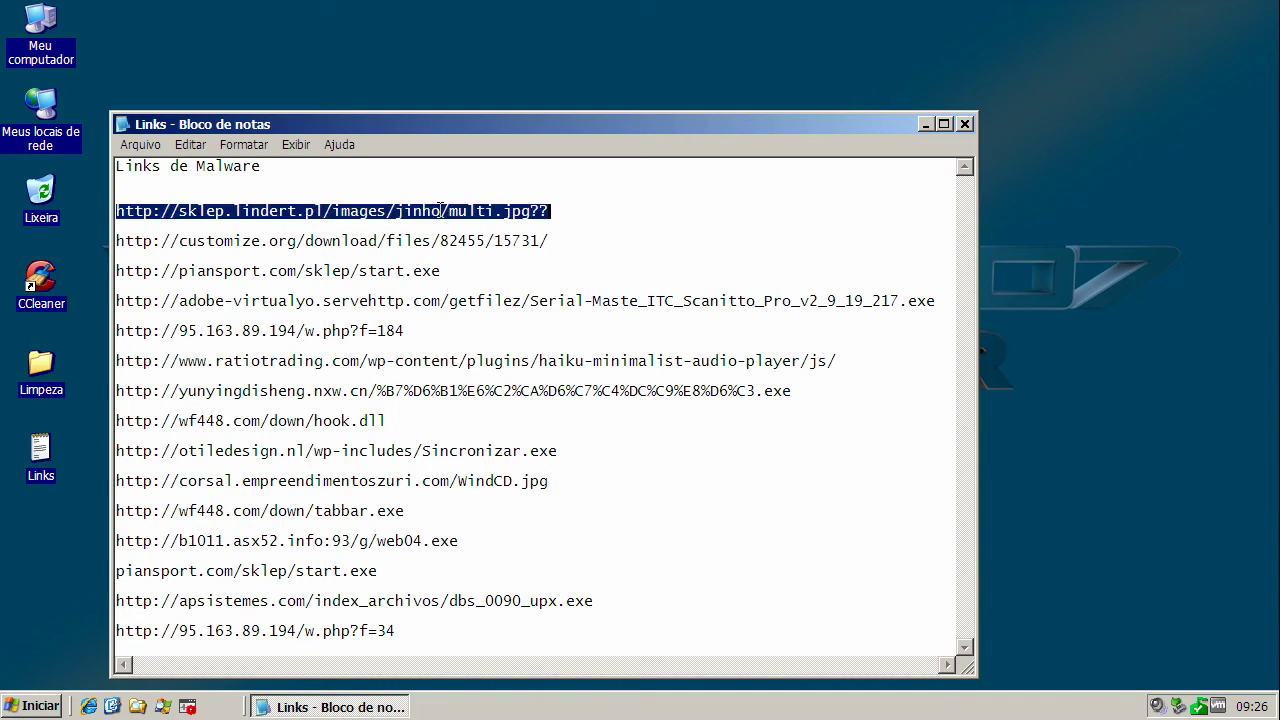
right_click(440, 210)
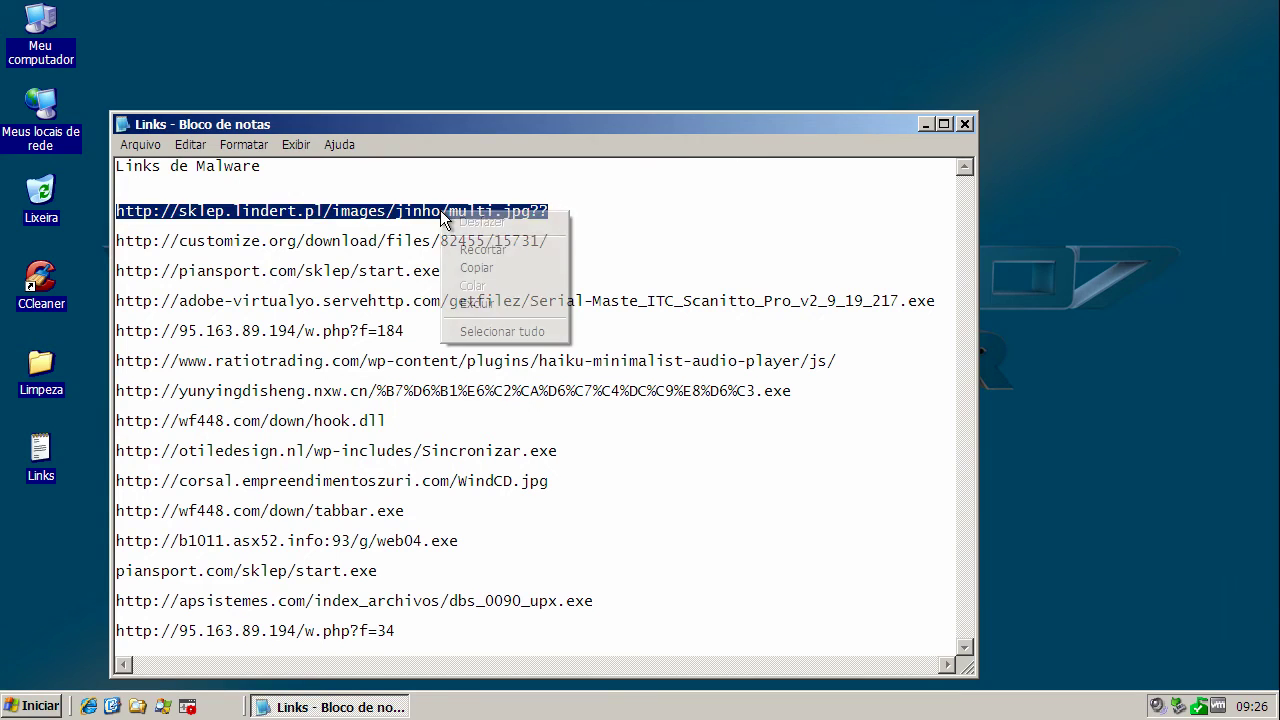
click(470, 270)
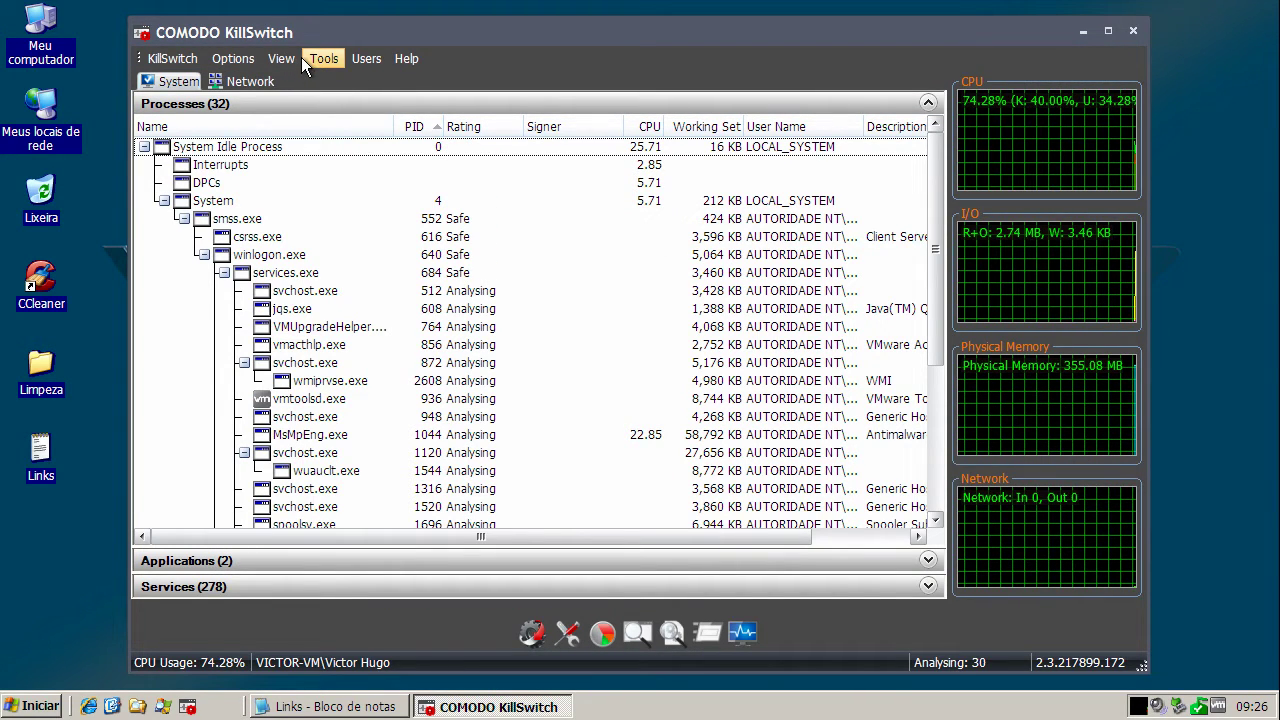
- Hide the safe processes in COMODO KillSwitch and minimize its window
click(281, 58)
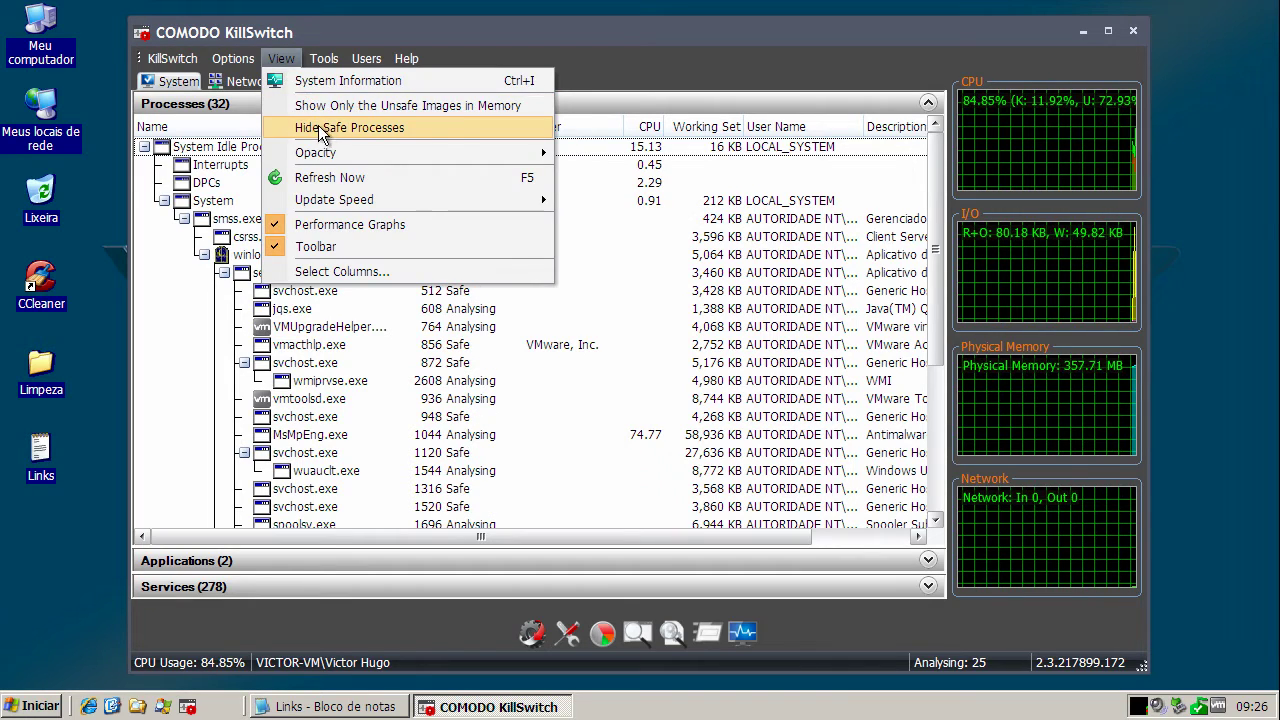
click(318, 126)
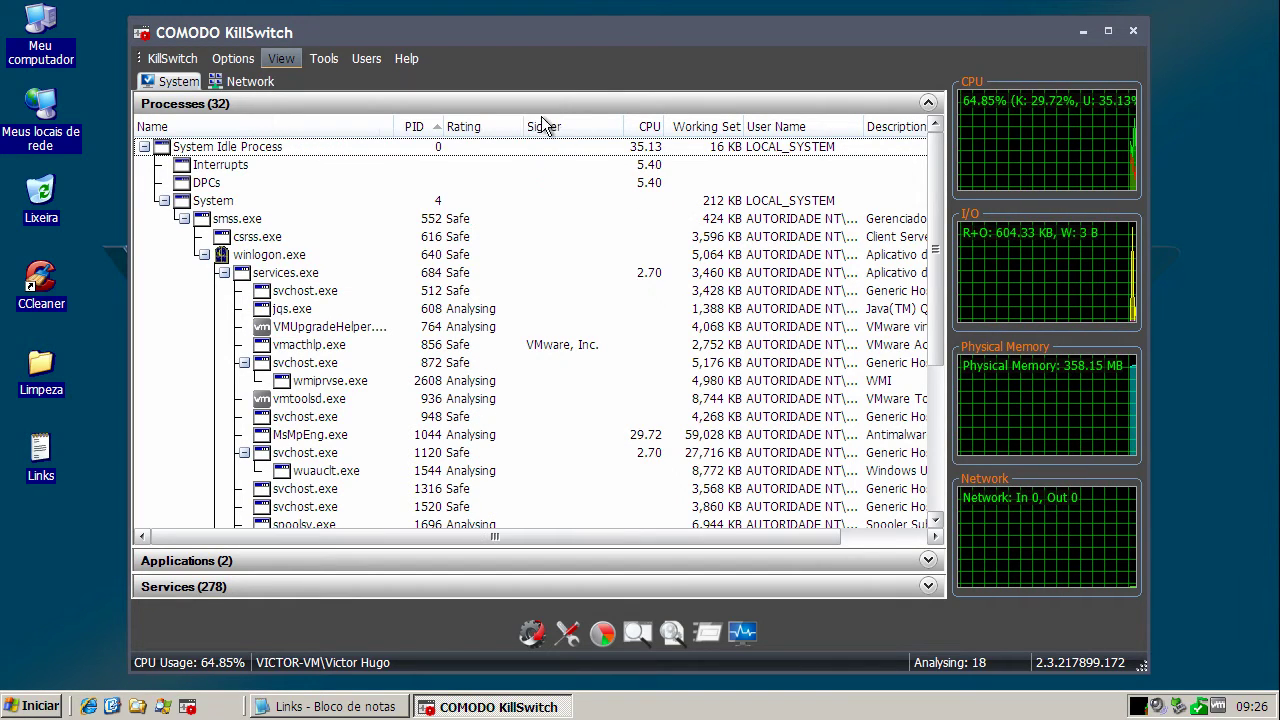
click(1085, 32)
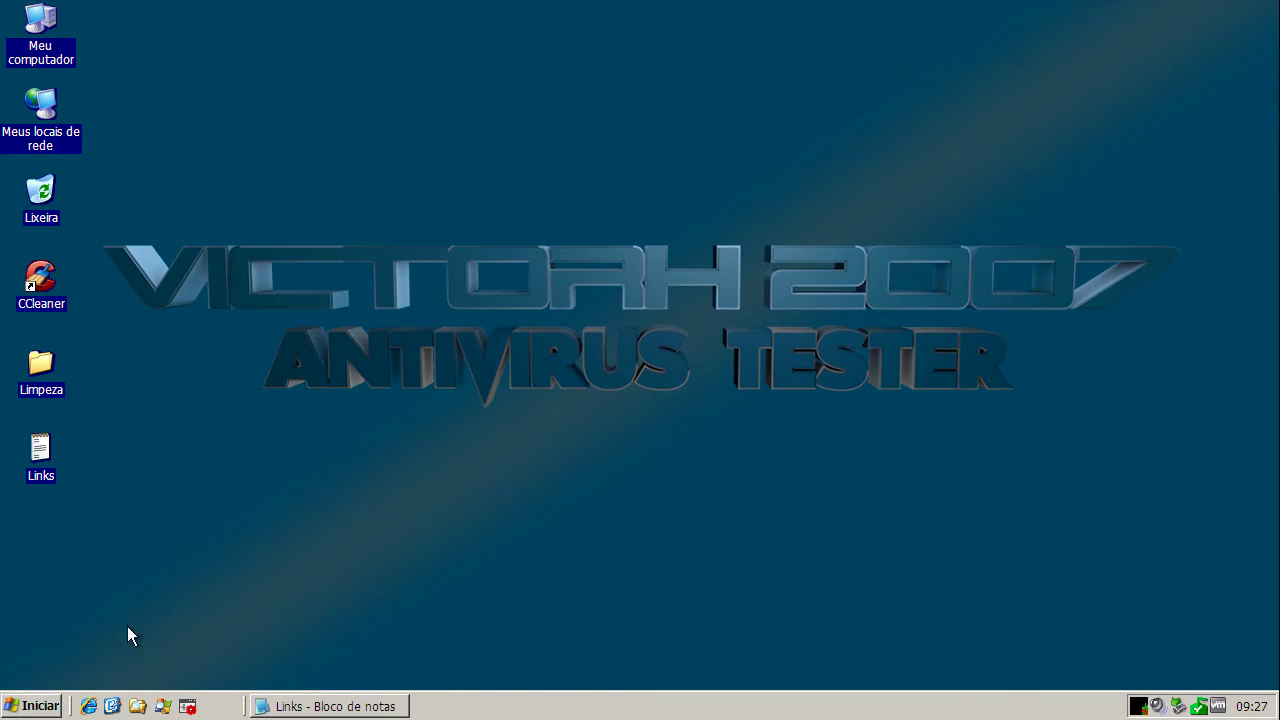
- Open Internet Explorer and load the copied sklep.lindert.pl malware link
click(91, 704)
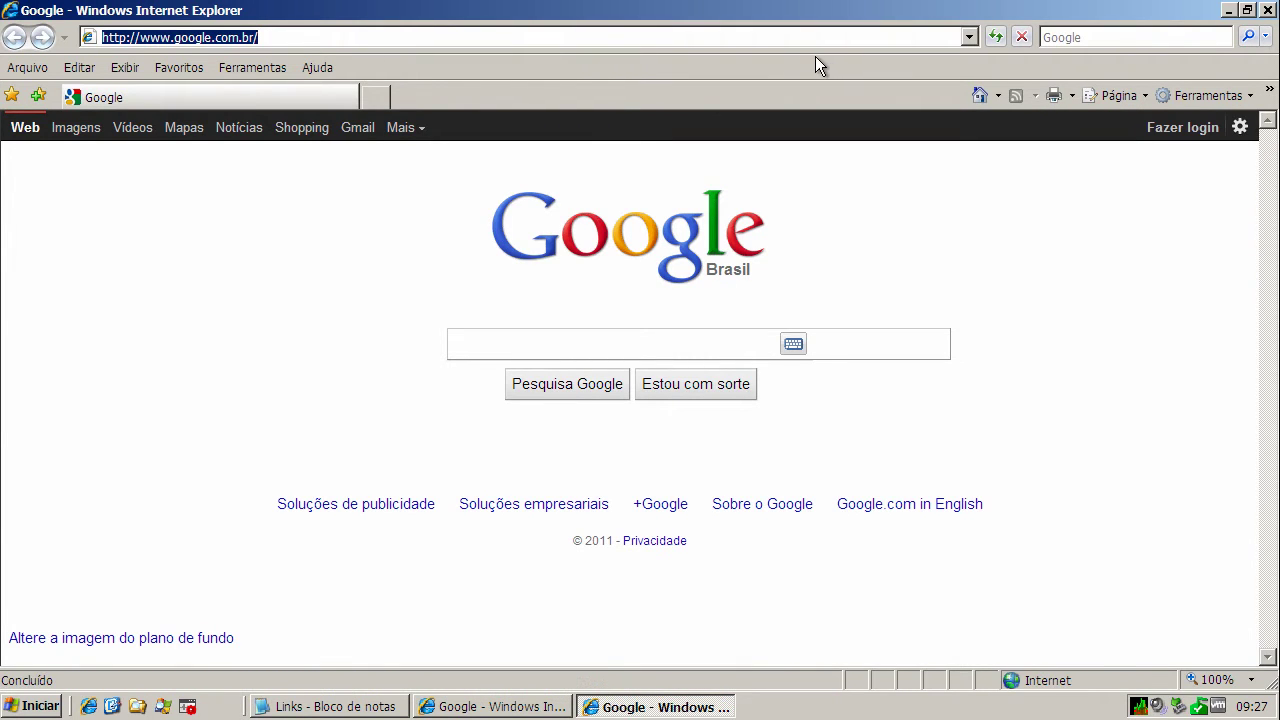
key(ctrl+v)
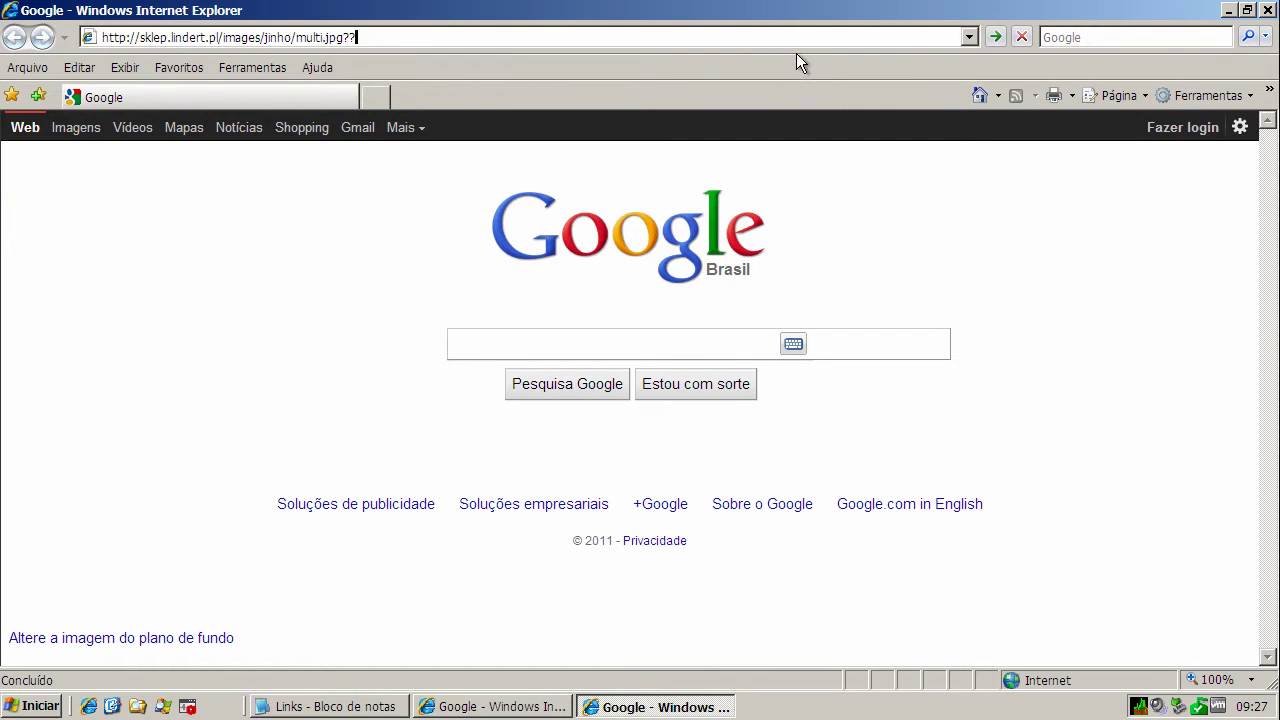
key(Return)
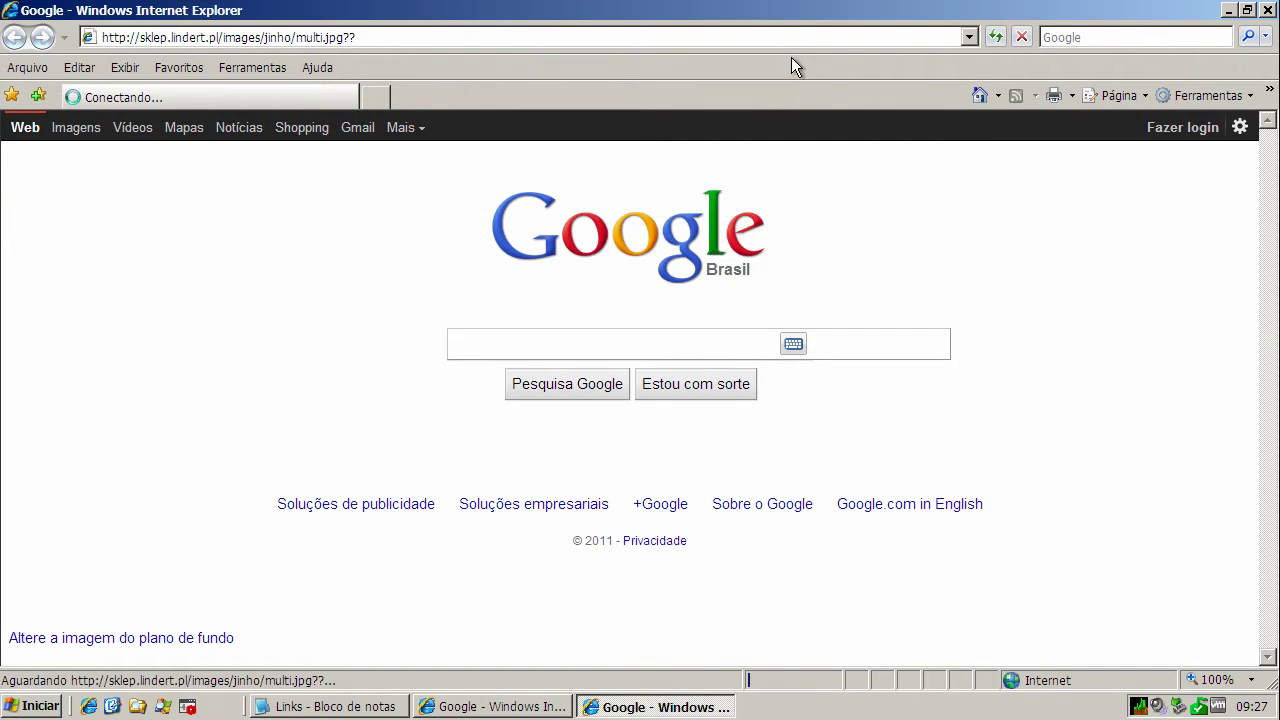
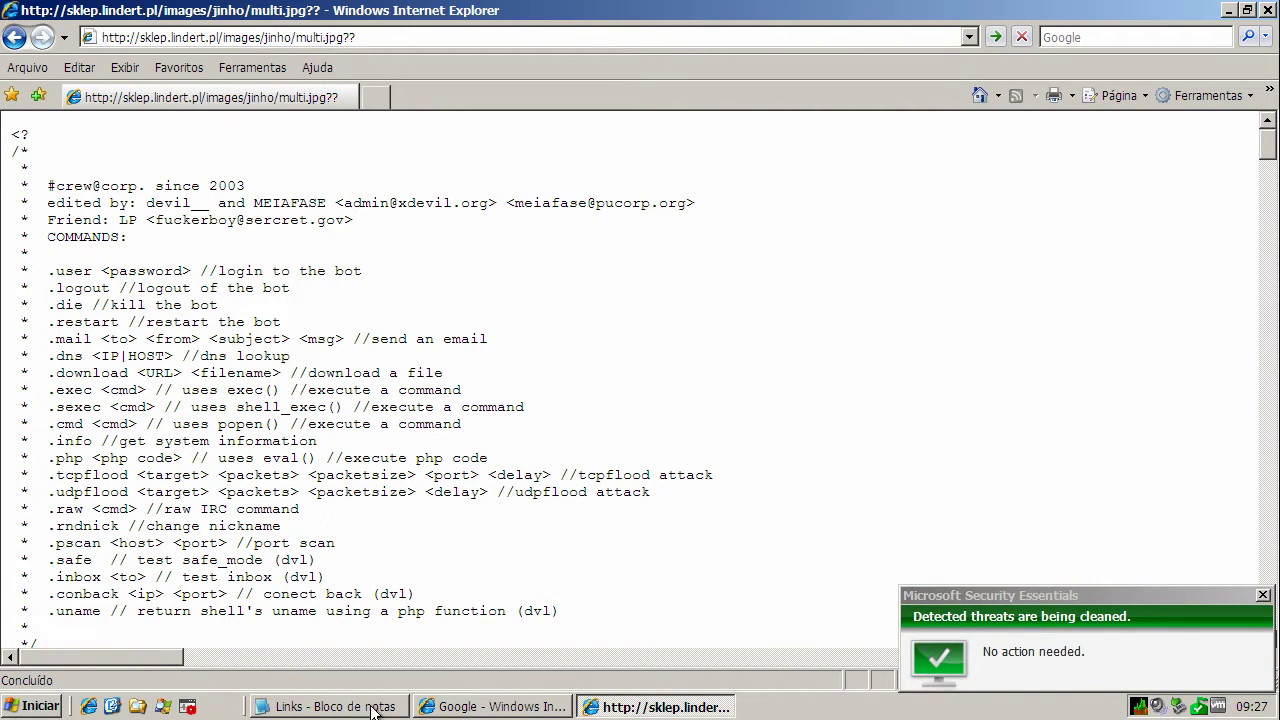
- Return Internet Explorer to its Google home page and copy the customize.org/download/files/82455/15731/ link from the Links text file
click(979, 97)
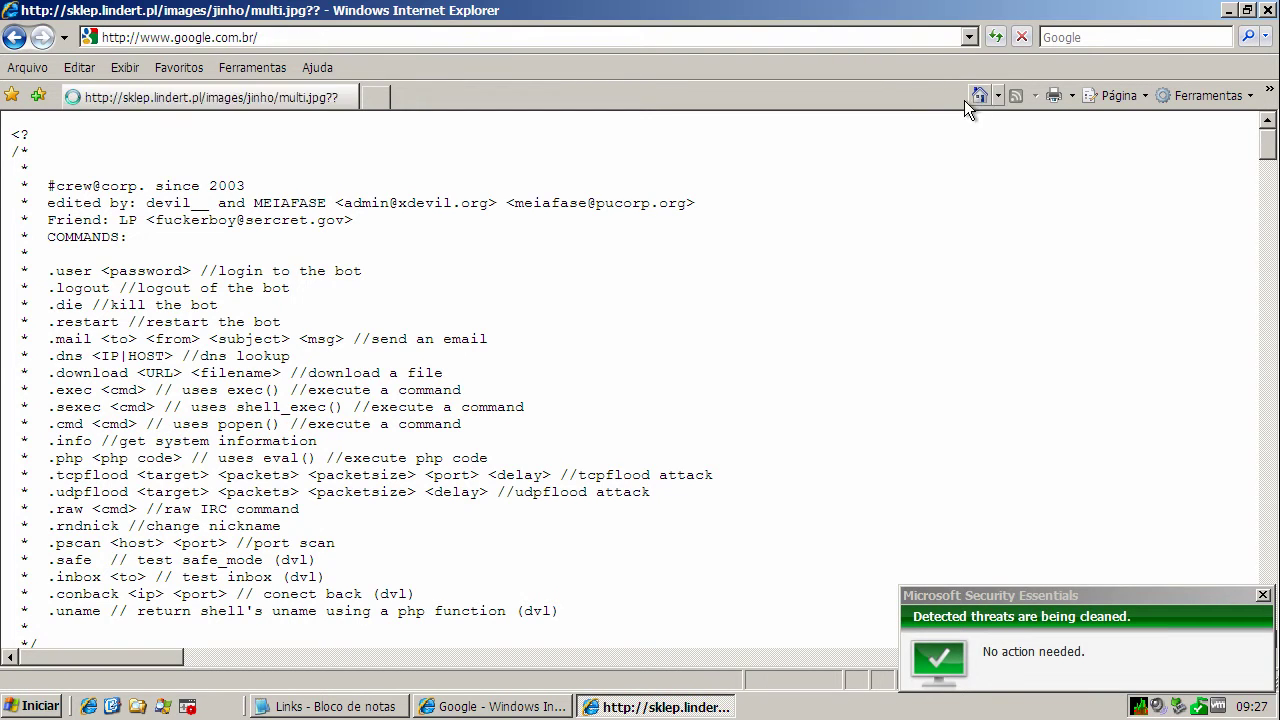
click(394, 710)
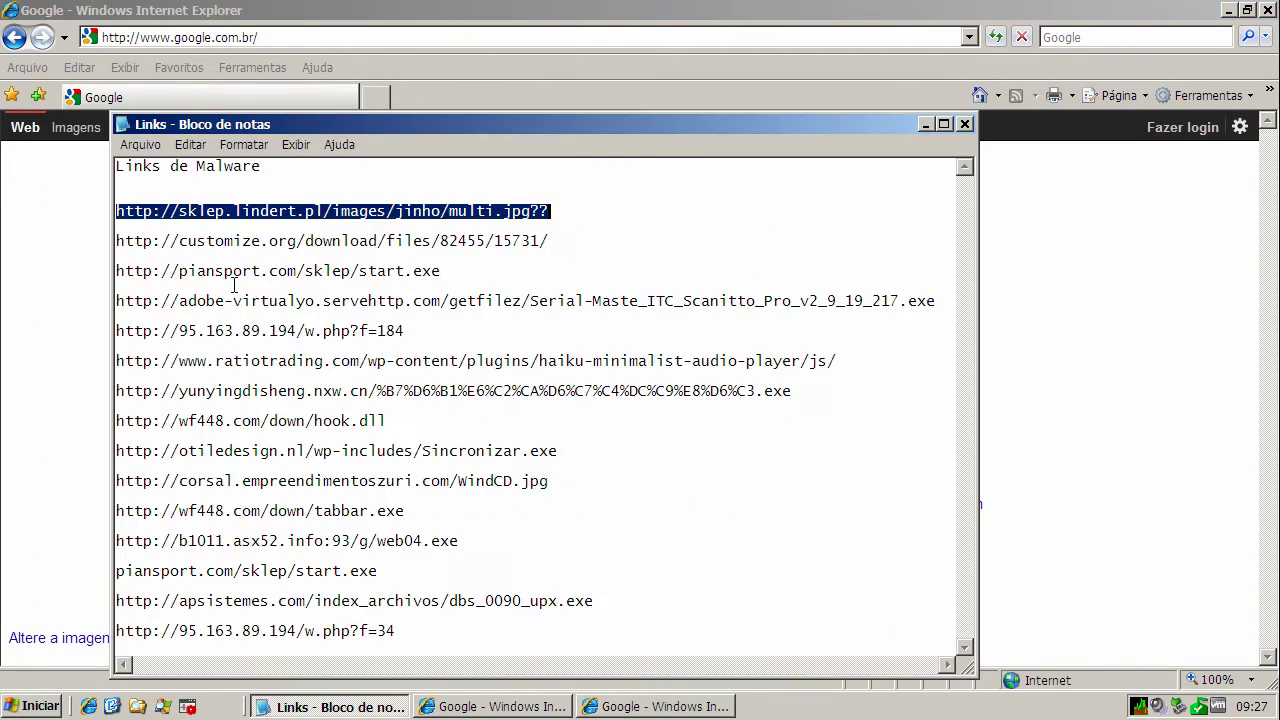
click(267, 243)
double_click(267, 243)
right_click(266, 244)
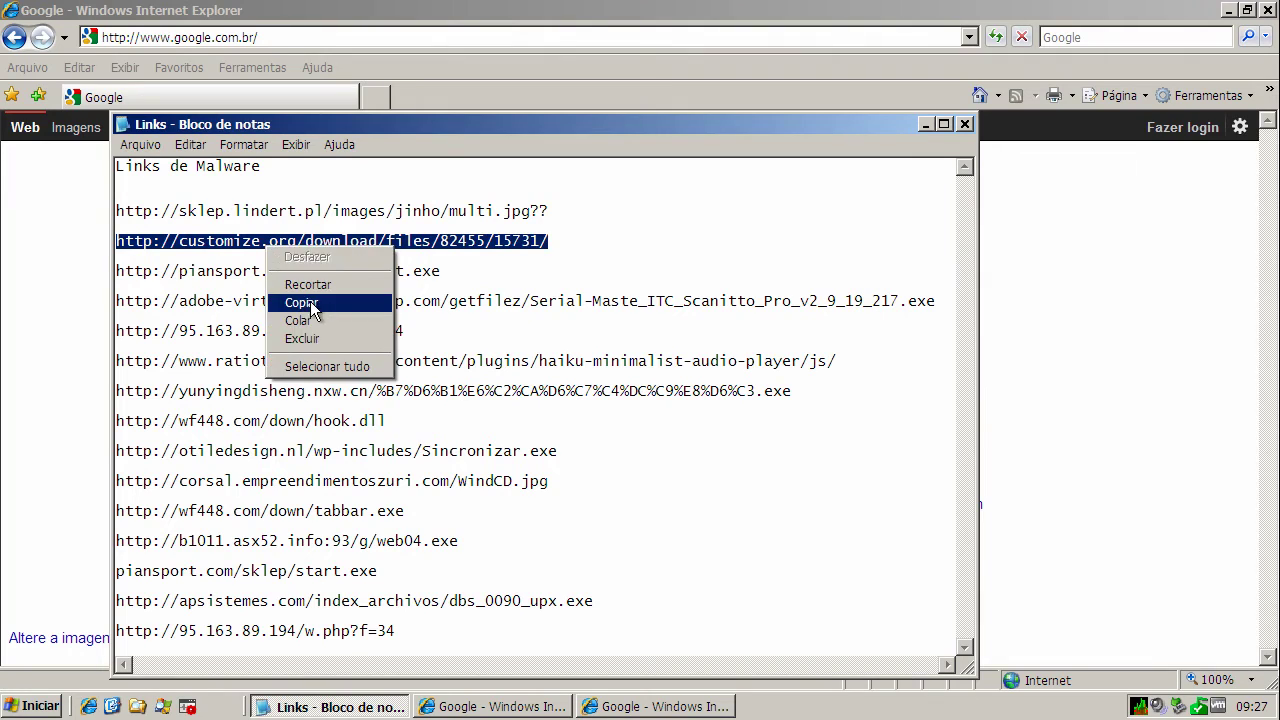
click(300, 304)
- Load the copied customize.org link in Internet Explorer and choose to run the offered vhost.exe file
click(265, 42)
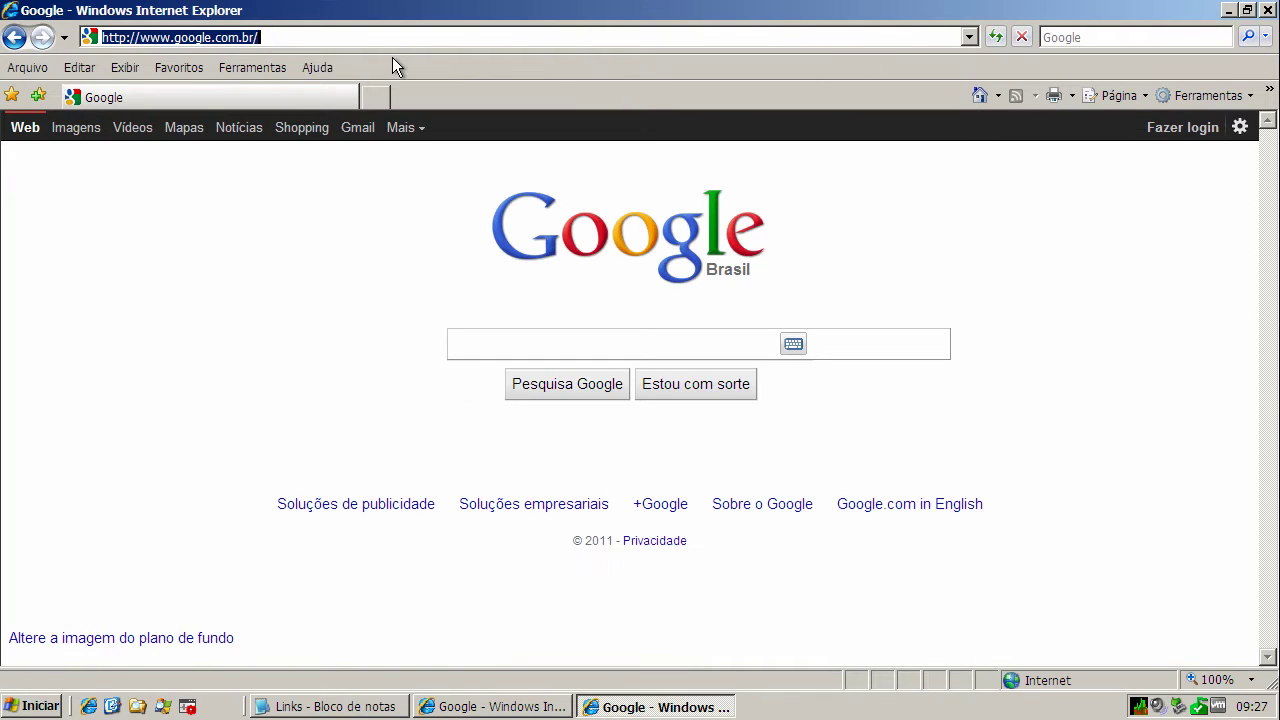
key(ctrl+v)
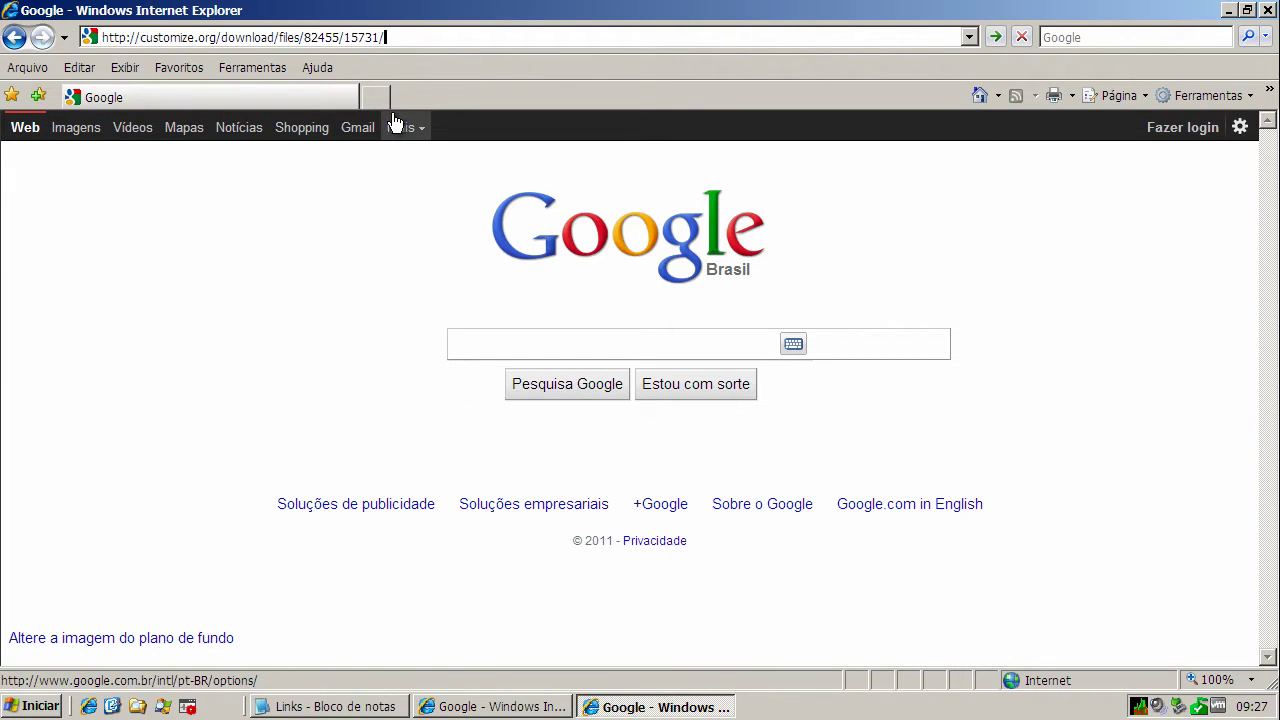
key(Return)
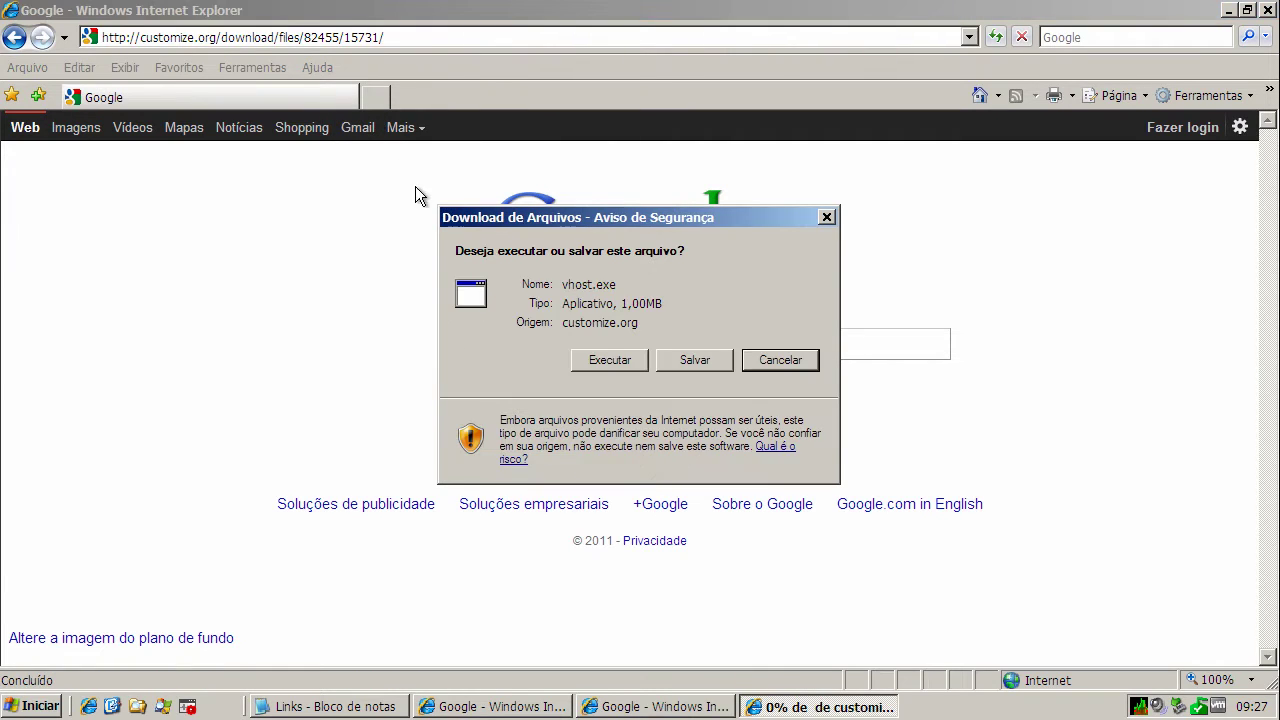
click(612, 362)
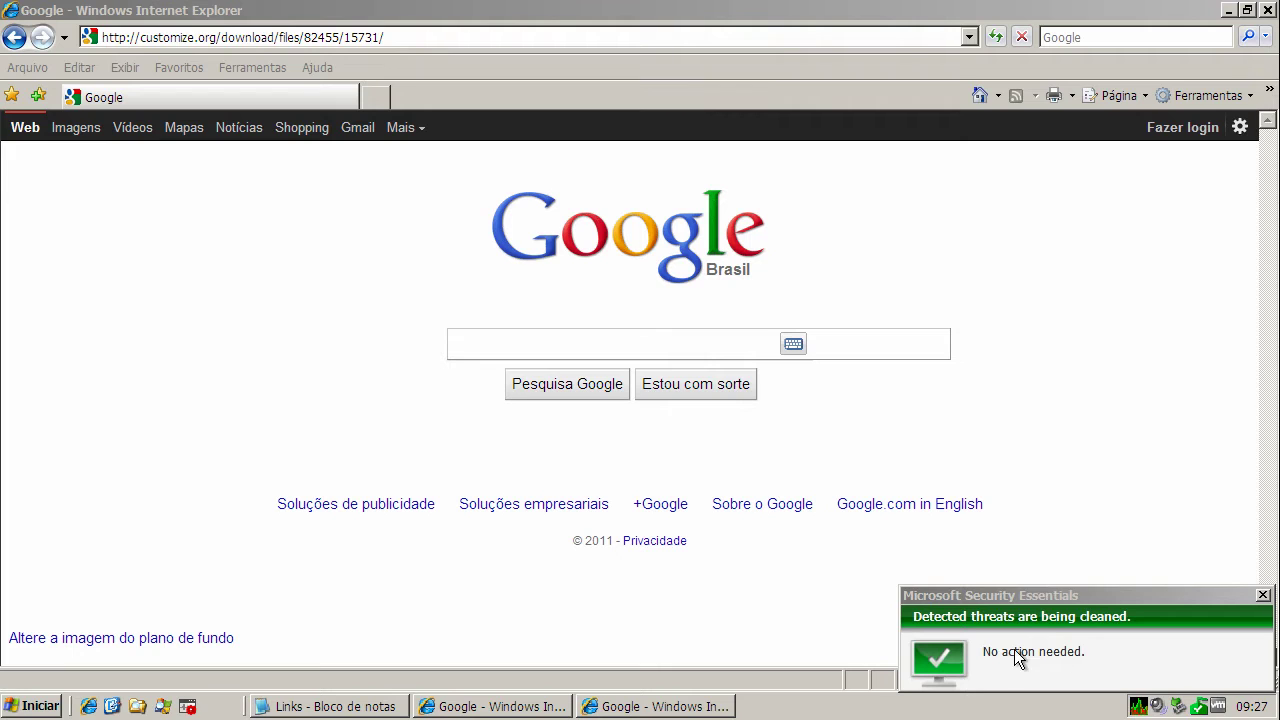
- Check COMODO KillSwitch for unsafe processes after the vhost.exe download, and minimize its window
click(1142, 708)
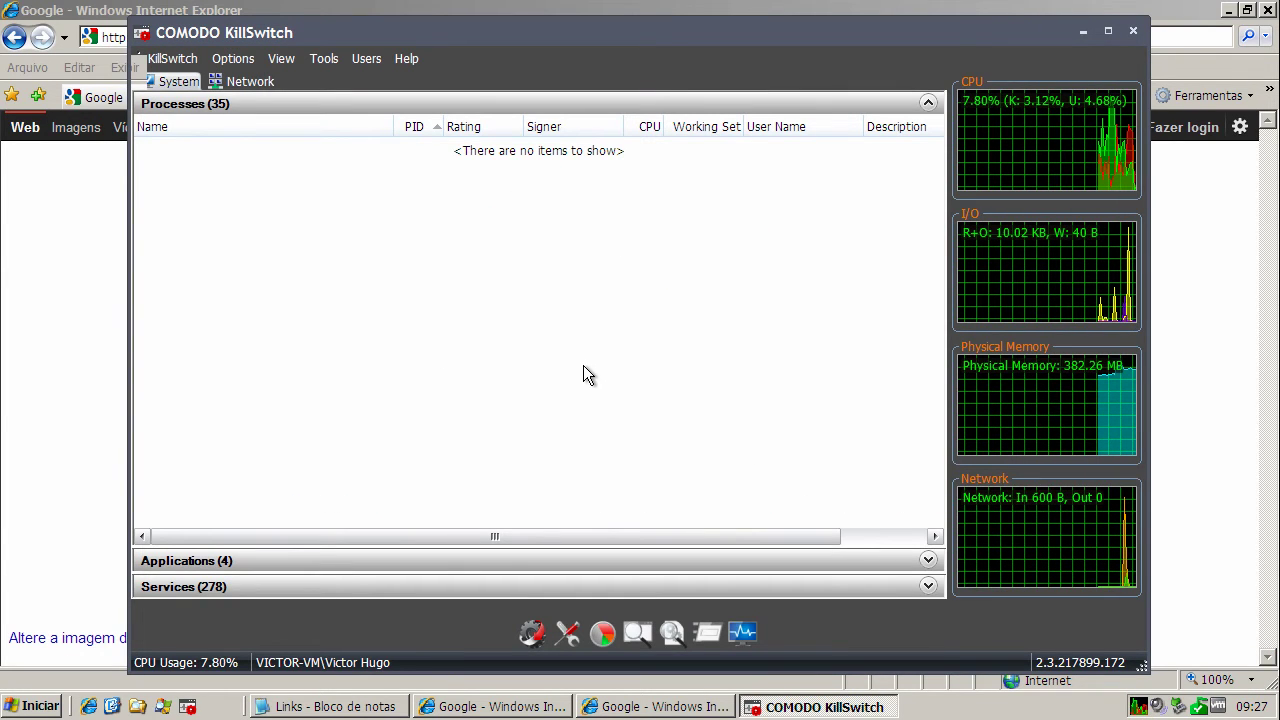
mouse_move(1144, 708)
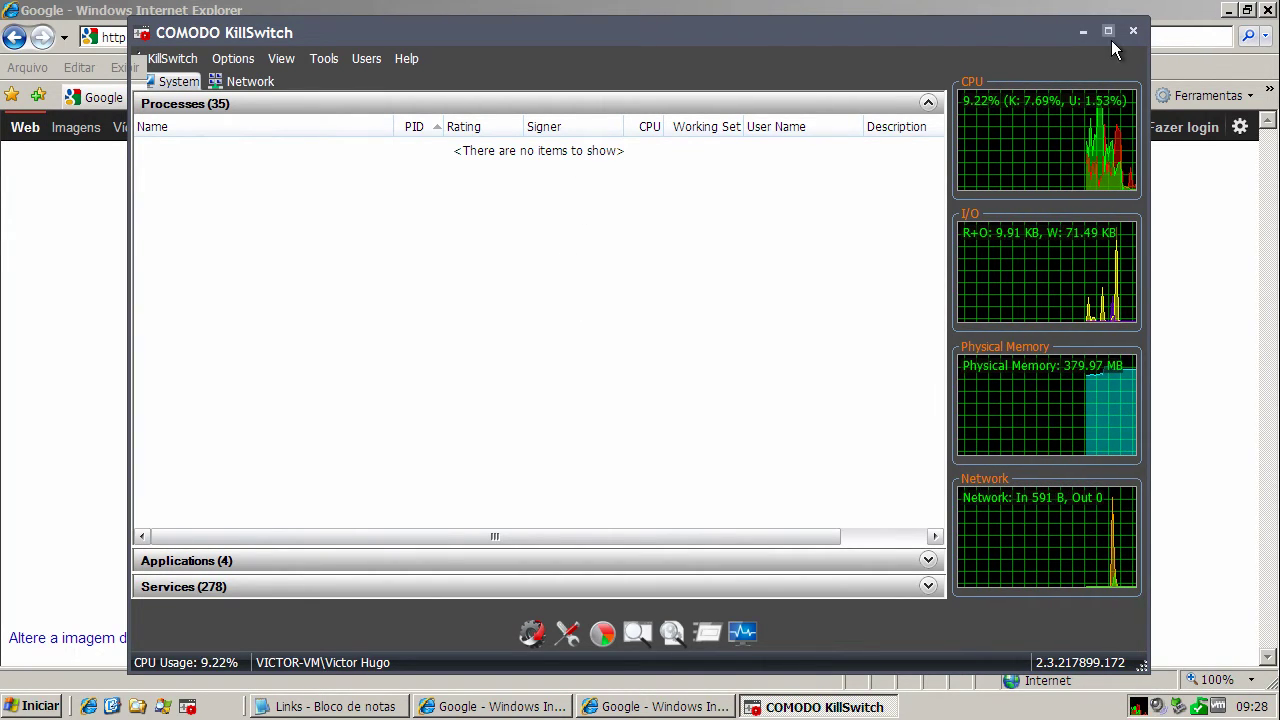
click(1084, 31)
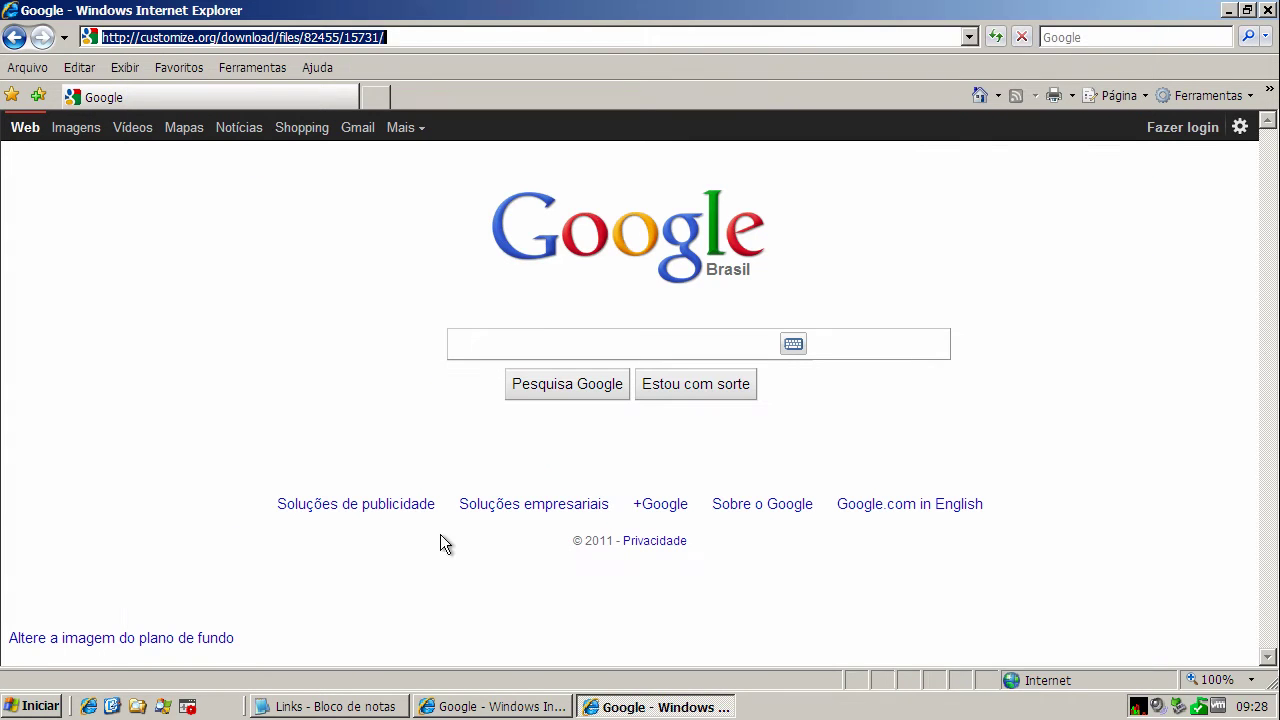
- Open the piansport.com/sklep/start.exe link from the Links text file in Internet Explorer and run the start.exe file
click(365, 707)
double_click(282, 270)
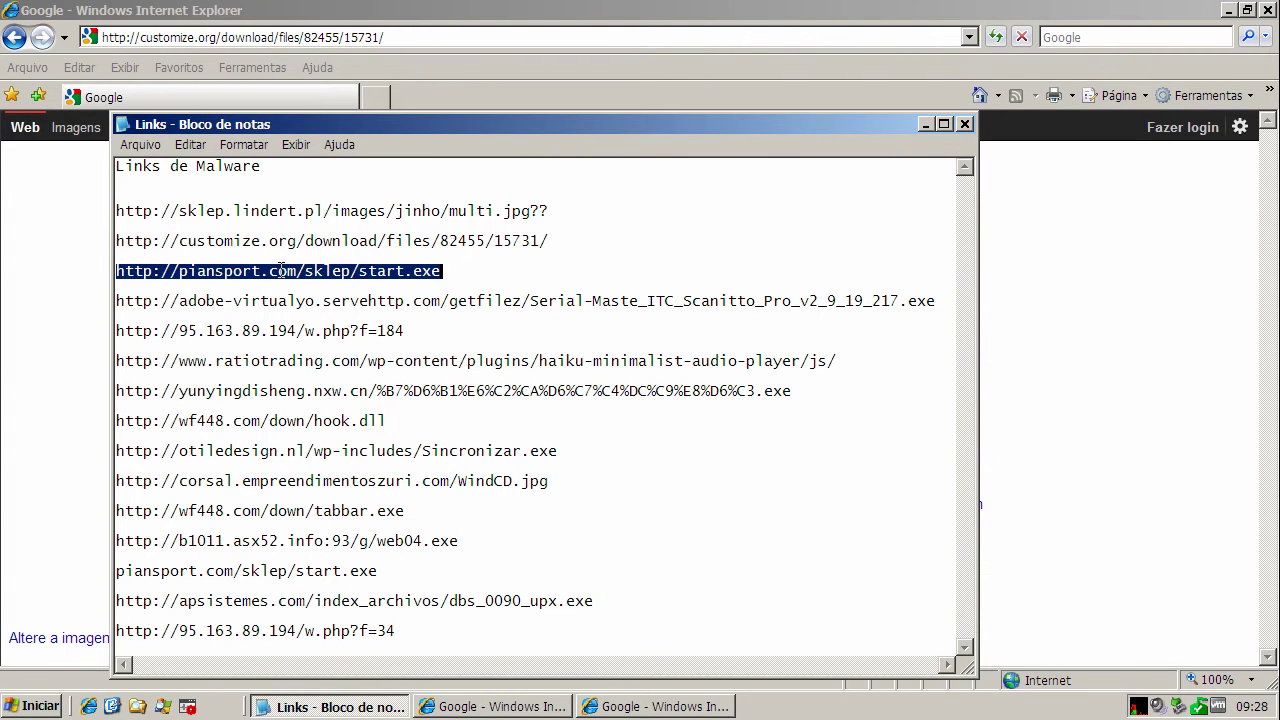
right_click(282, 270)
click(318, 328)
click(268, 37)
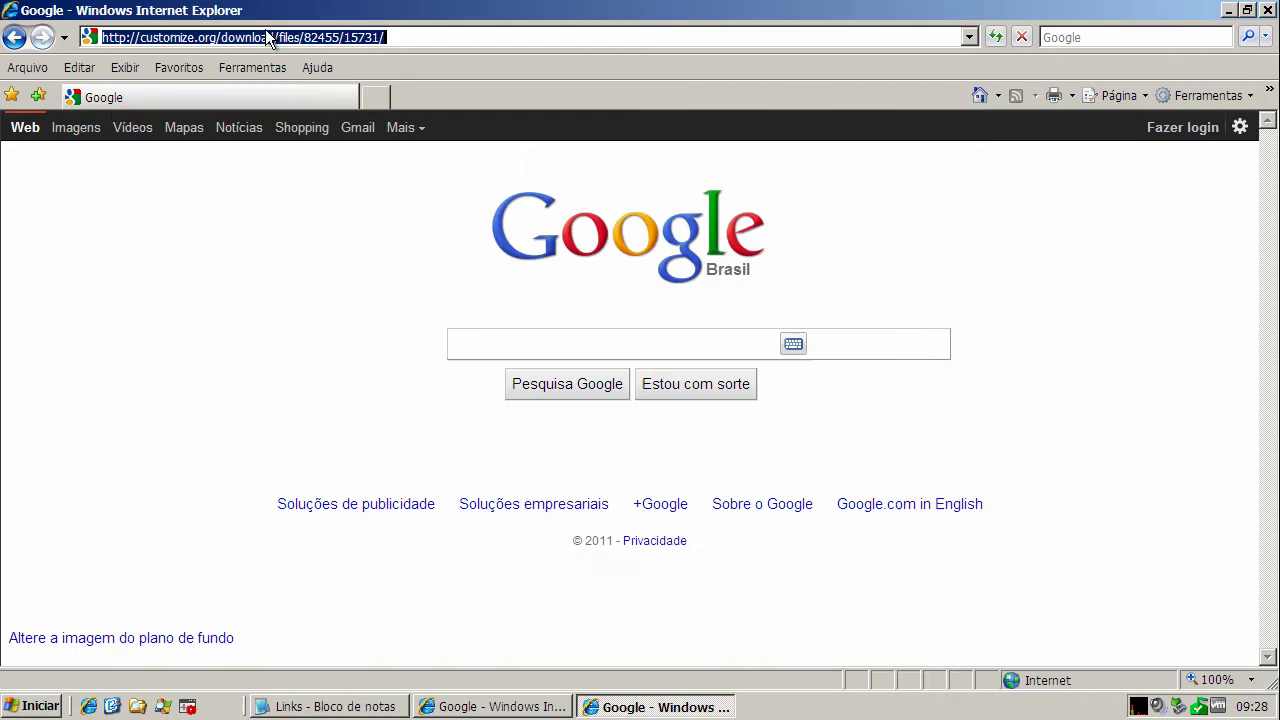
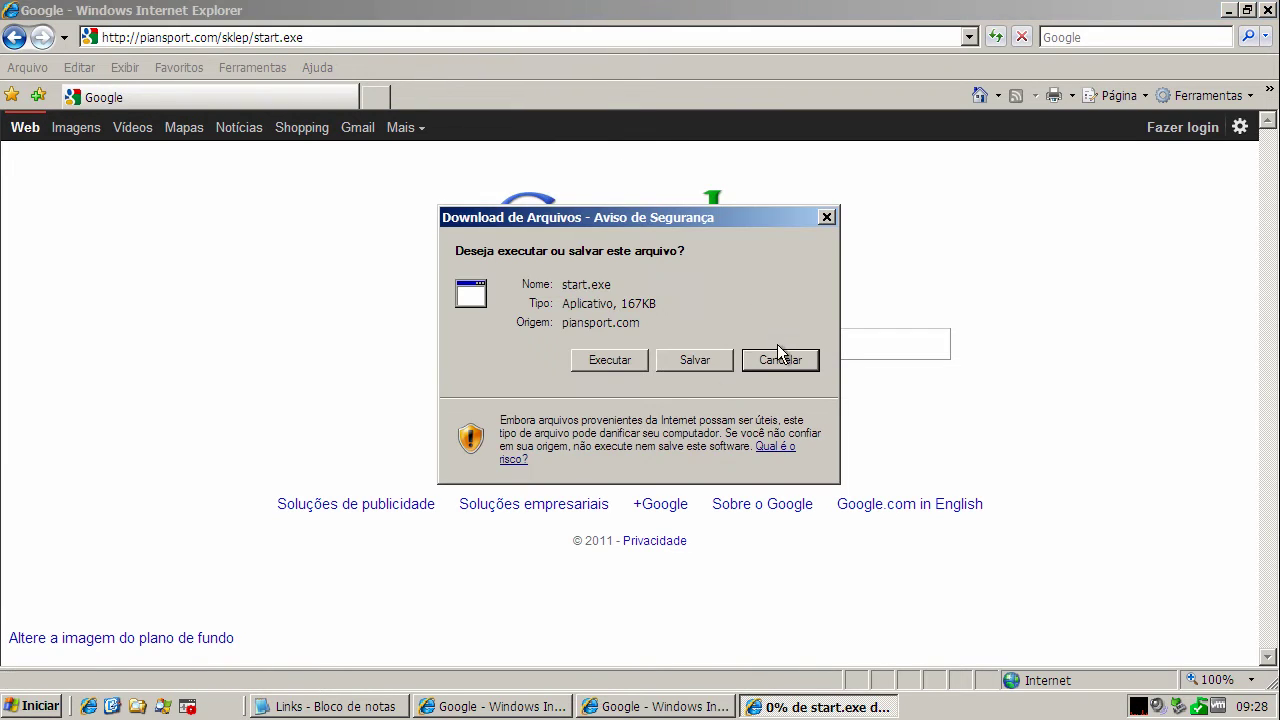
click(613, 361)
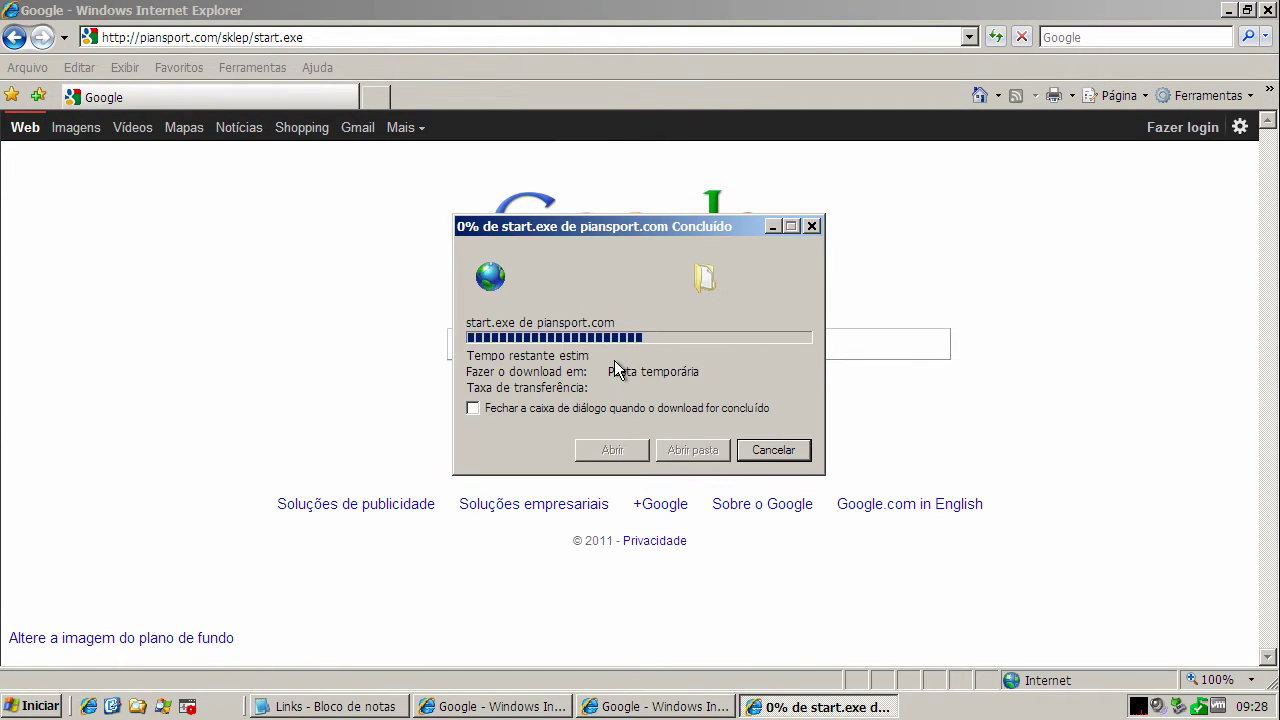
click(762, 387)
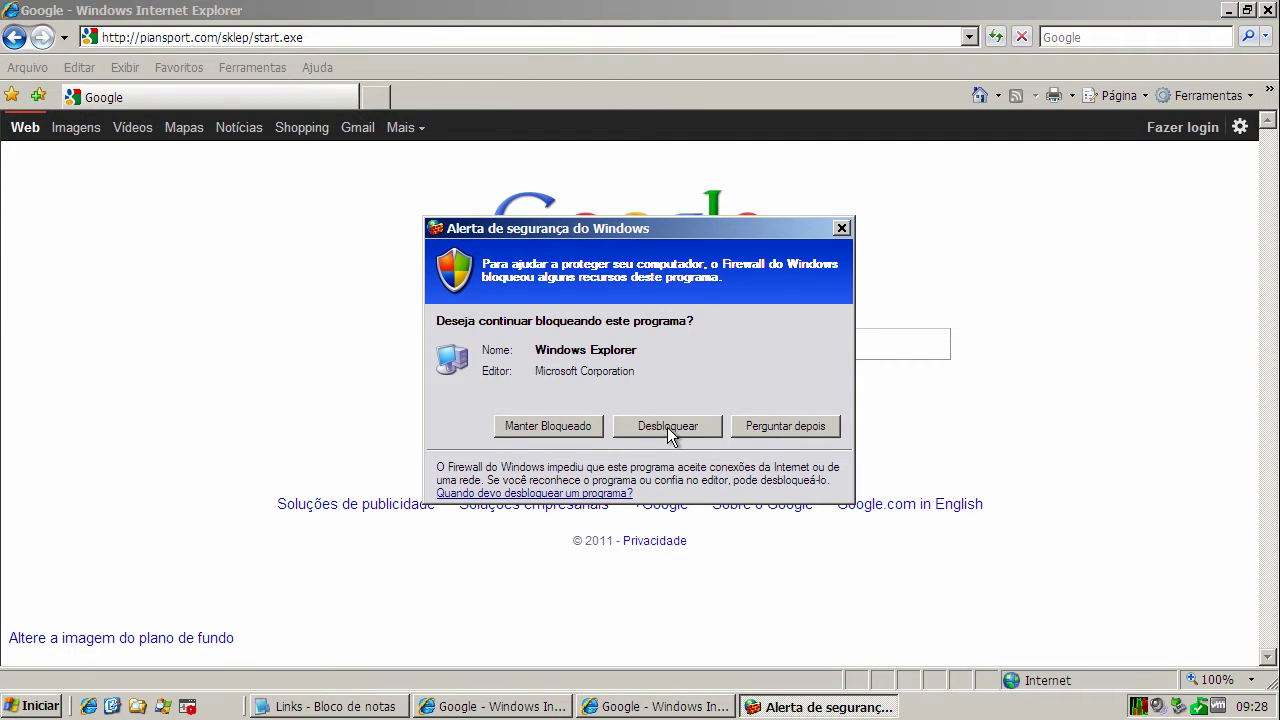
- Unblock Windows Explorer in the Windows firewall alert and check the process list and CPU activity in COMODO KillSwitch
click(668, 427)
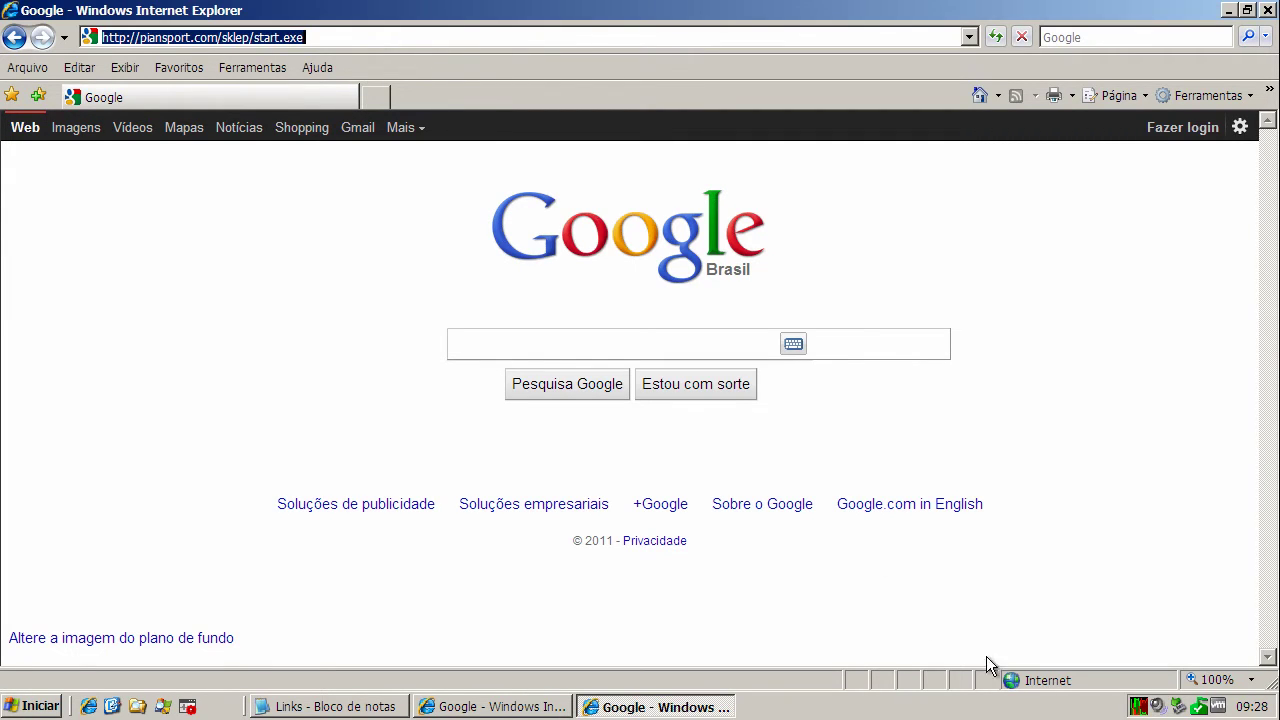
double_click(1139, 706)
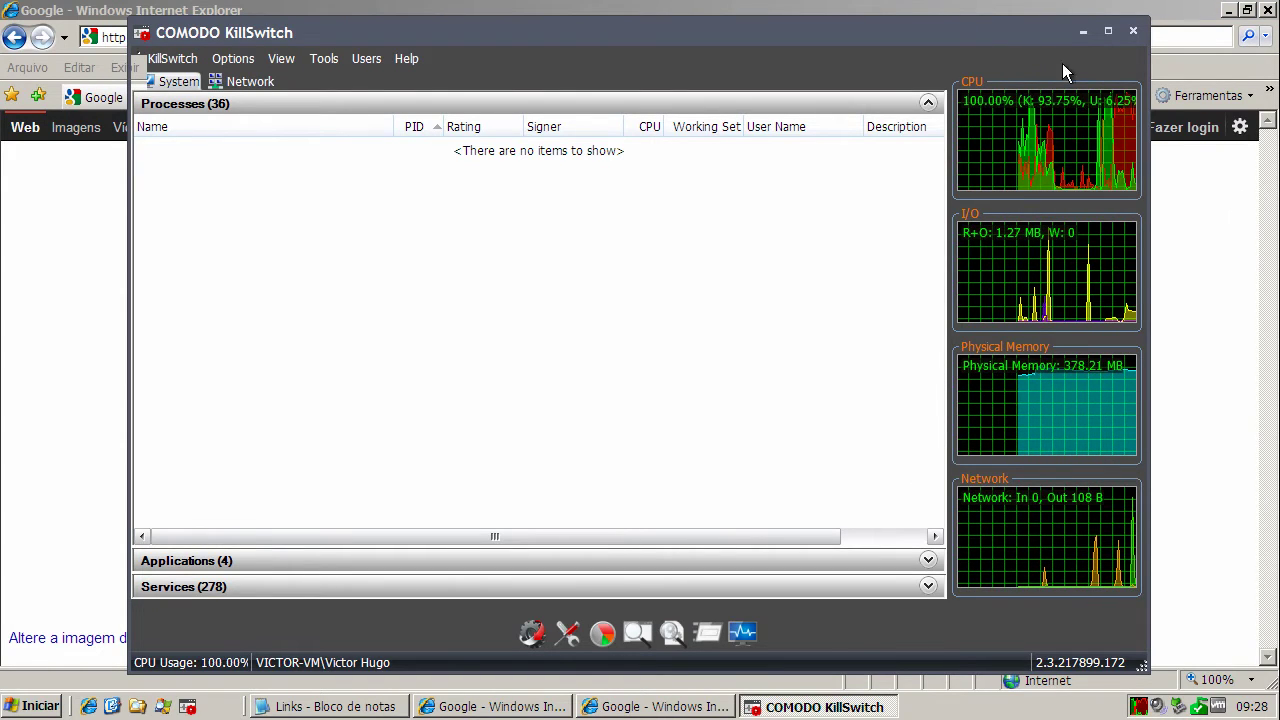
click(1083, 33)
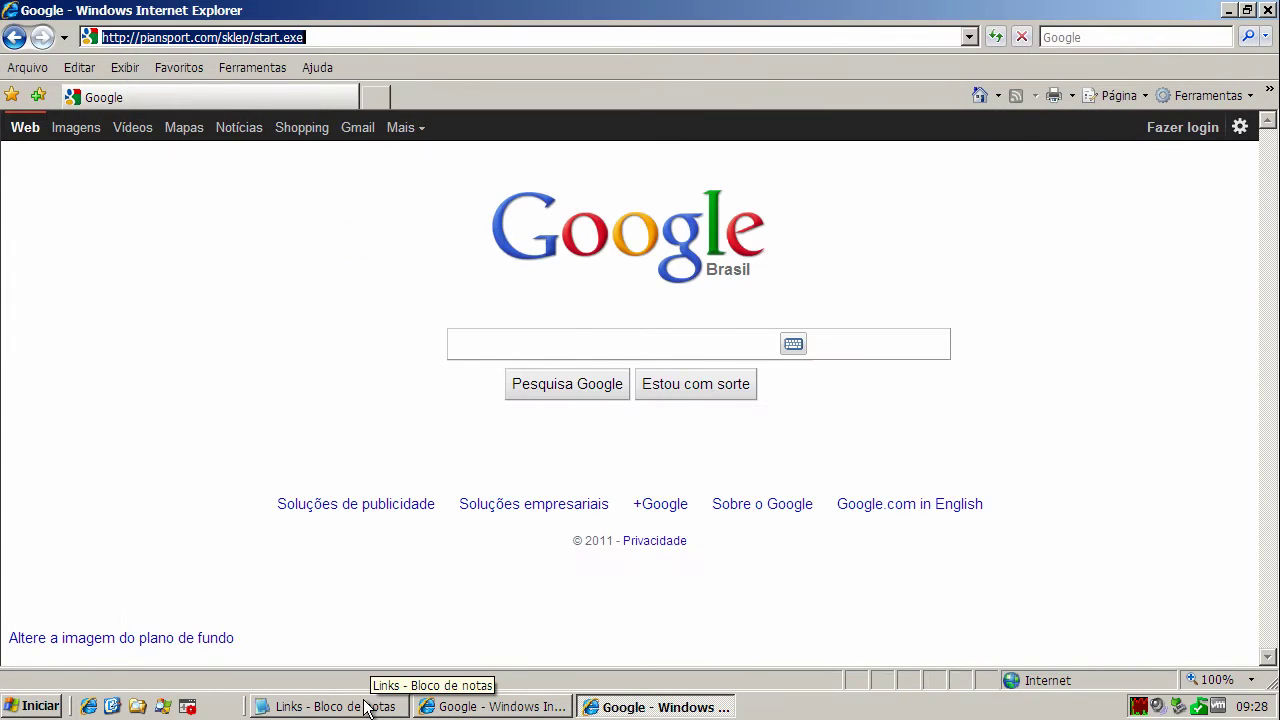
- Open the adobe-virtualyo.servehttp.com link from the Links text file in Internet Explorer and run the Serial-Maste_ITC_Scanitto_Pro_v2_9_19_217.exe file
click(372, 706)
click(306, 298)
key(Home)
key(shift+End)
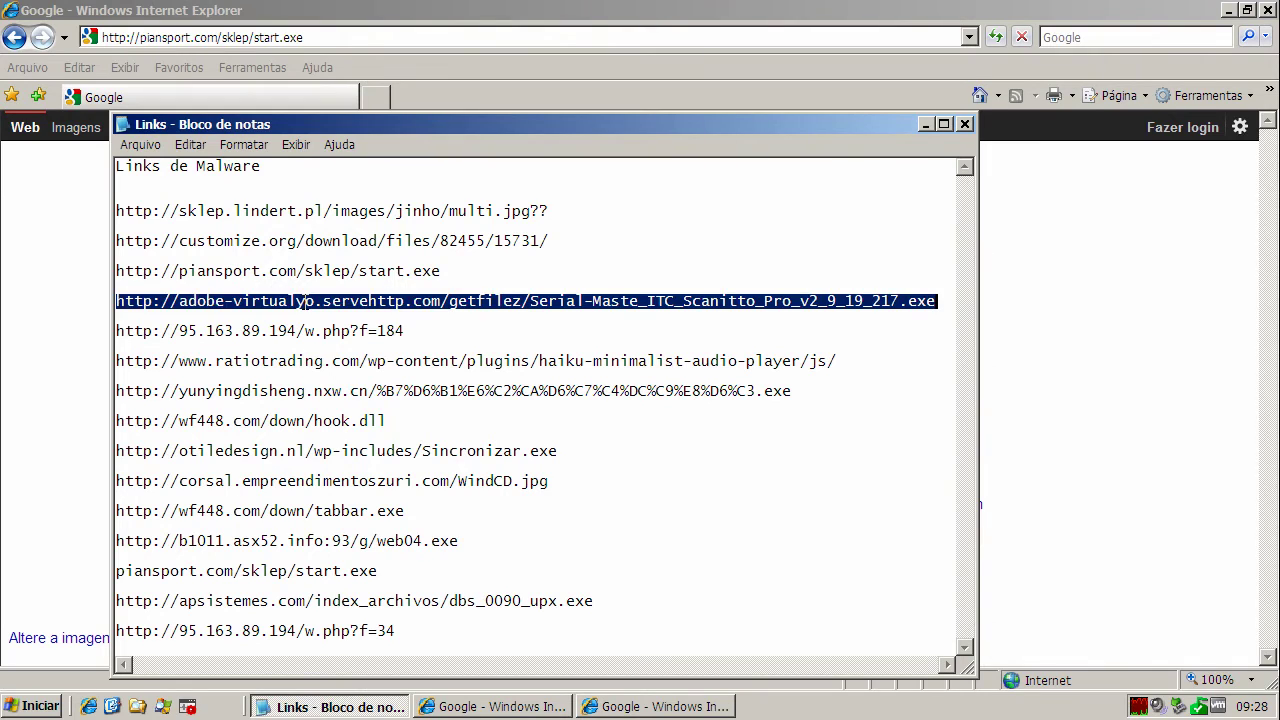
right_click(307, 305)
click(341, 359)
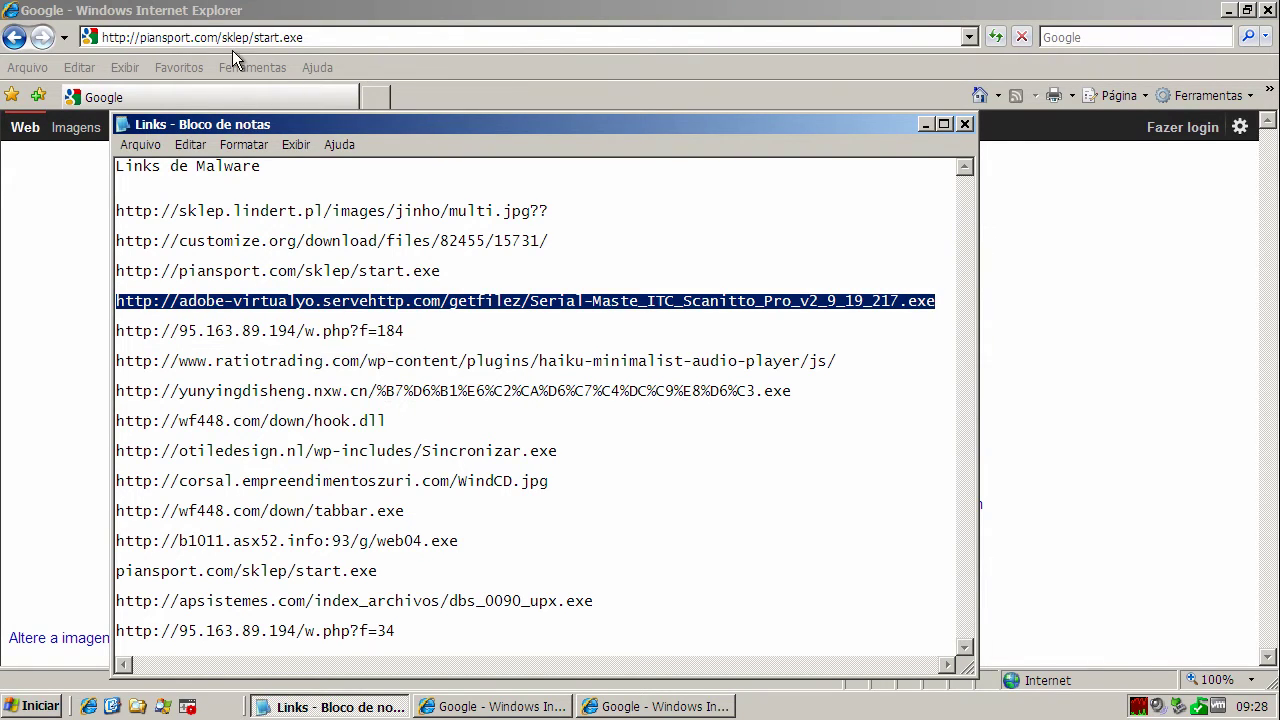
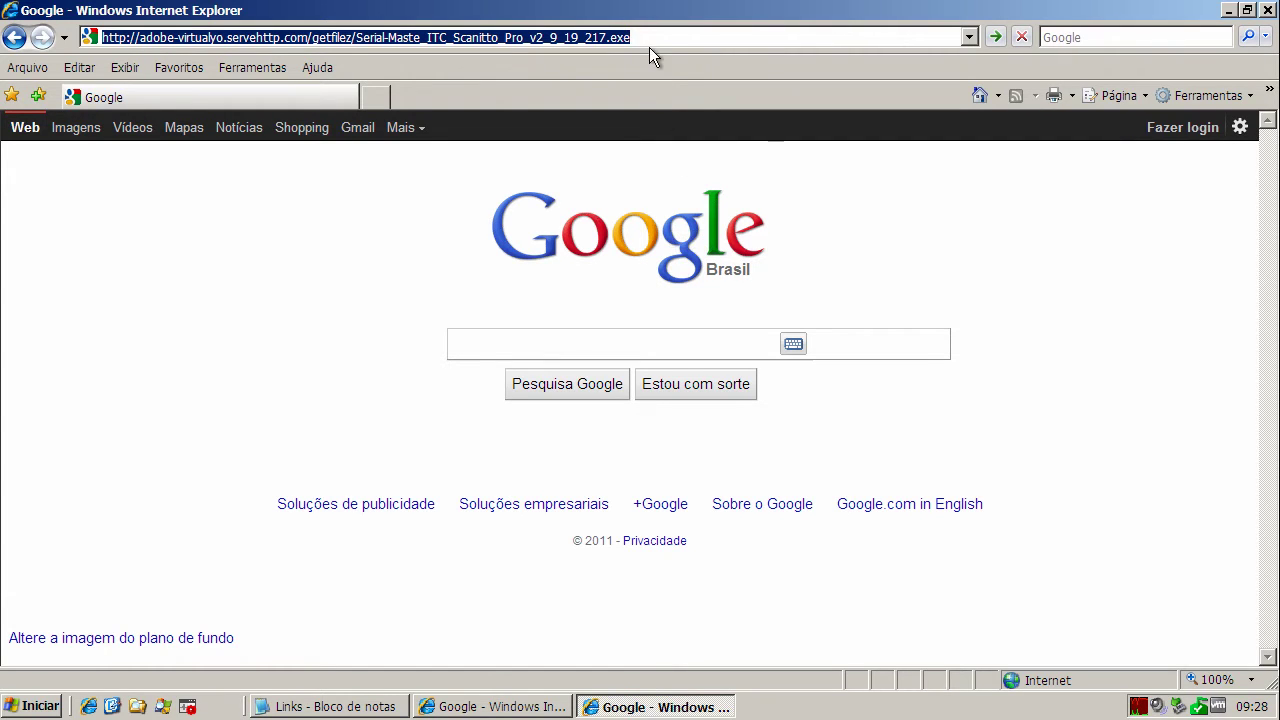
key(Return)
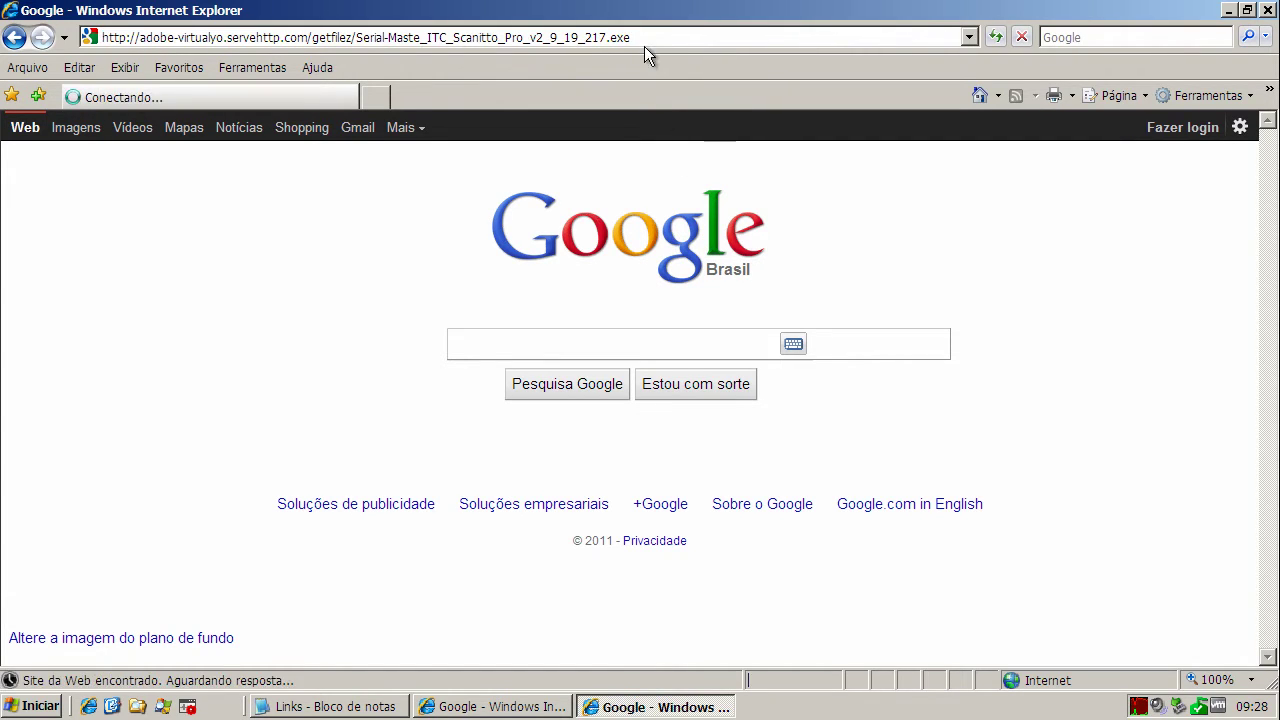
click(606, 361)
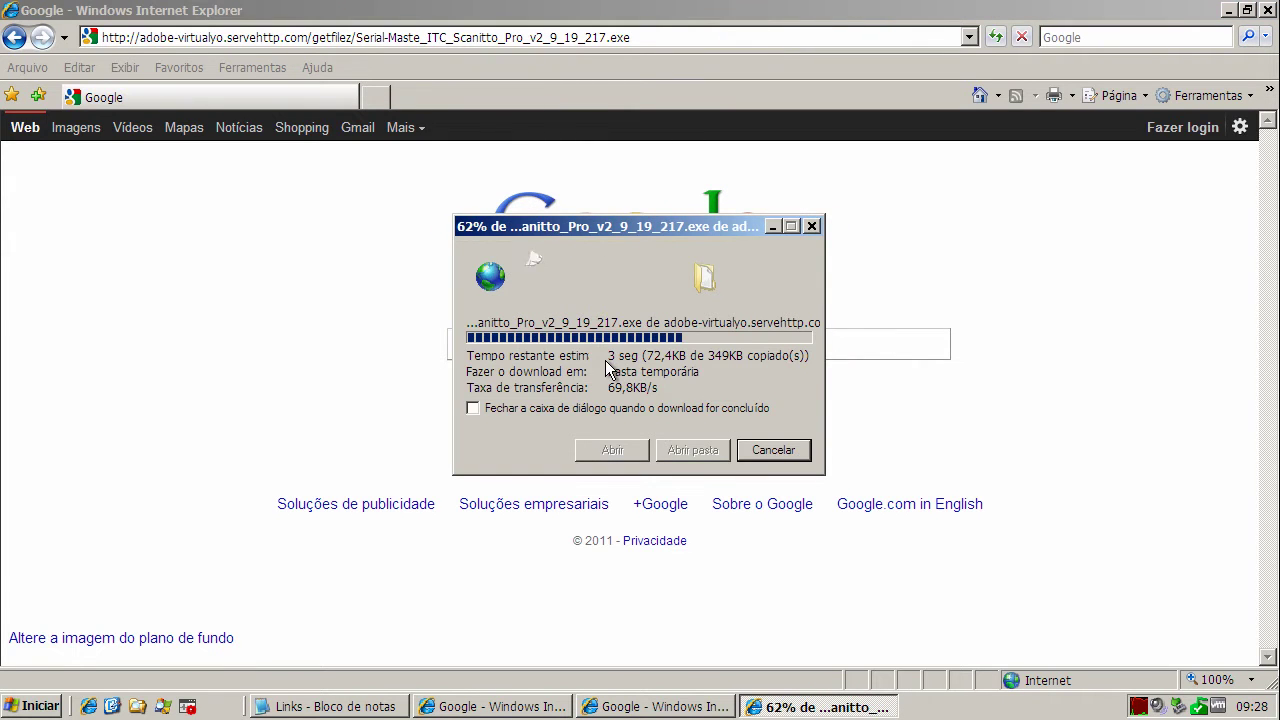
click(725, 364)
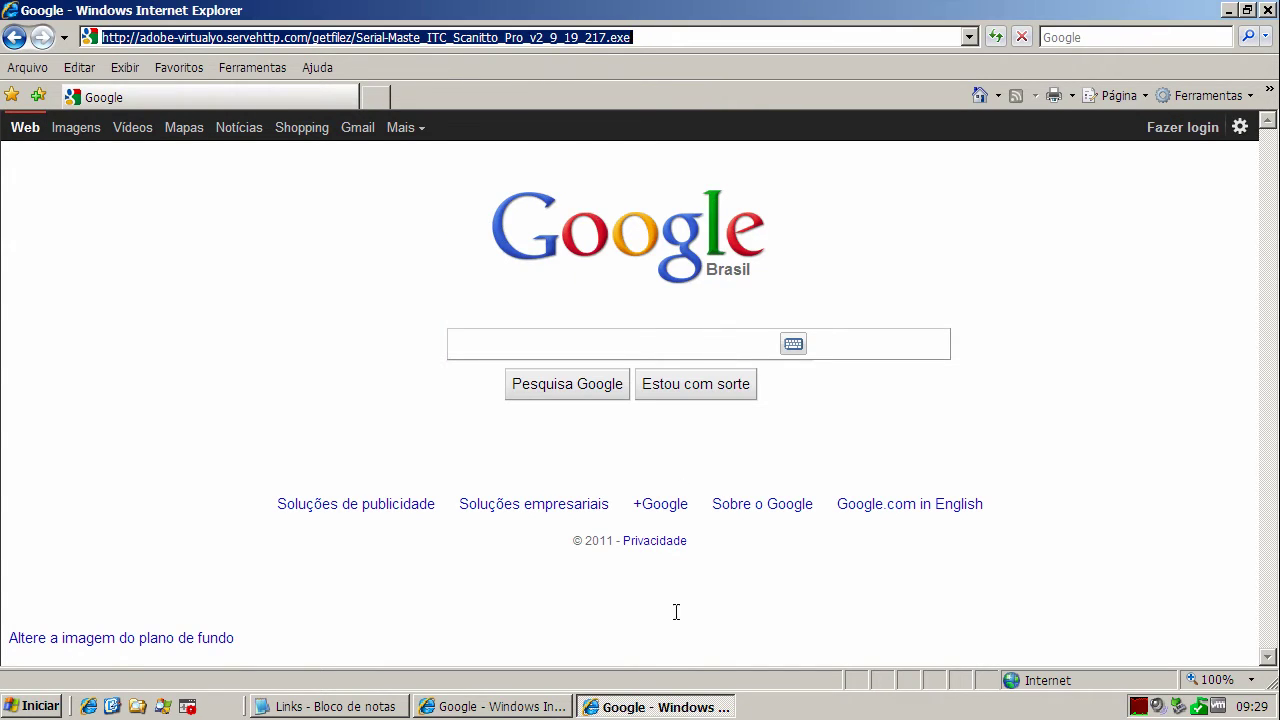
- Examine the CPU usage and listed processes in COMODO KillSwitch after running the Scanitto file, and minimize its window
mouse_move(1143, 707)
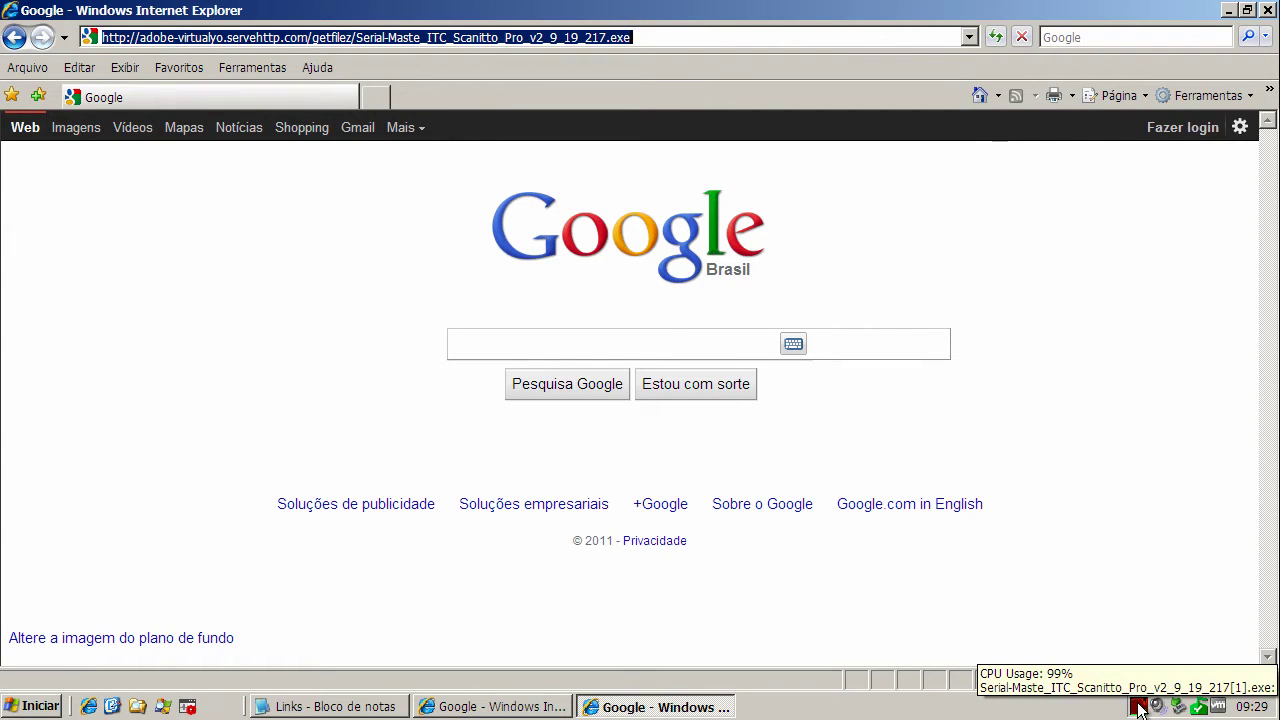
click(1140, 708)
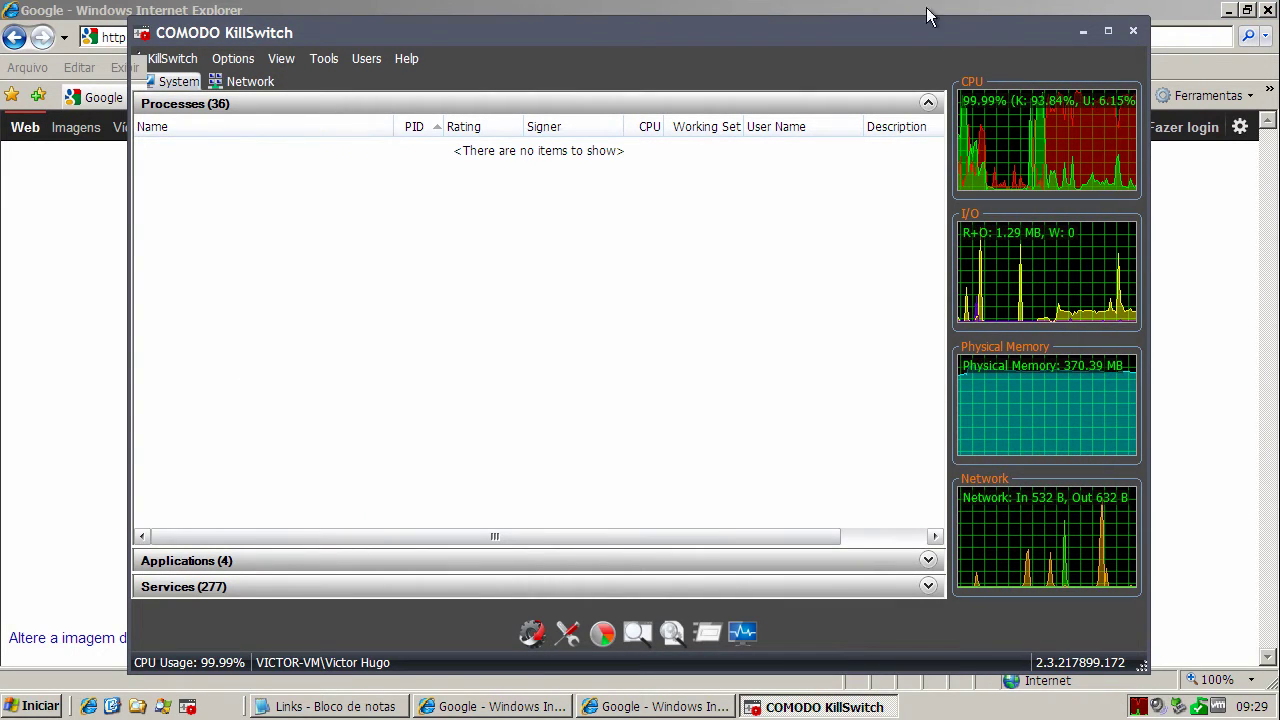
click(1083, 32)
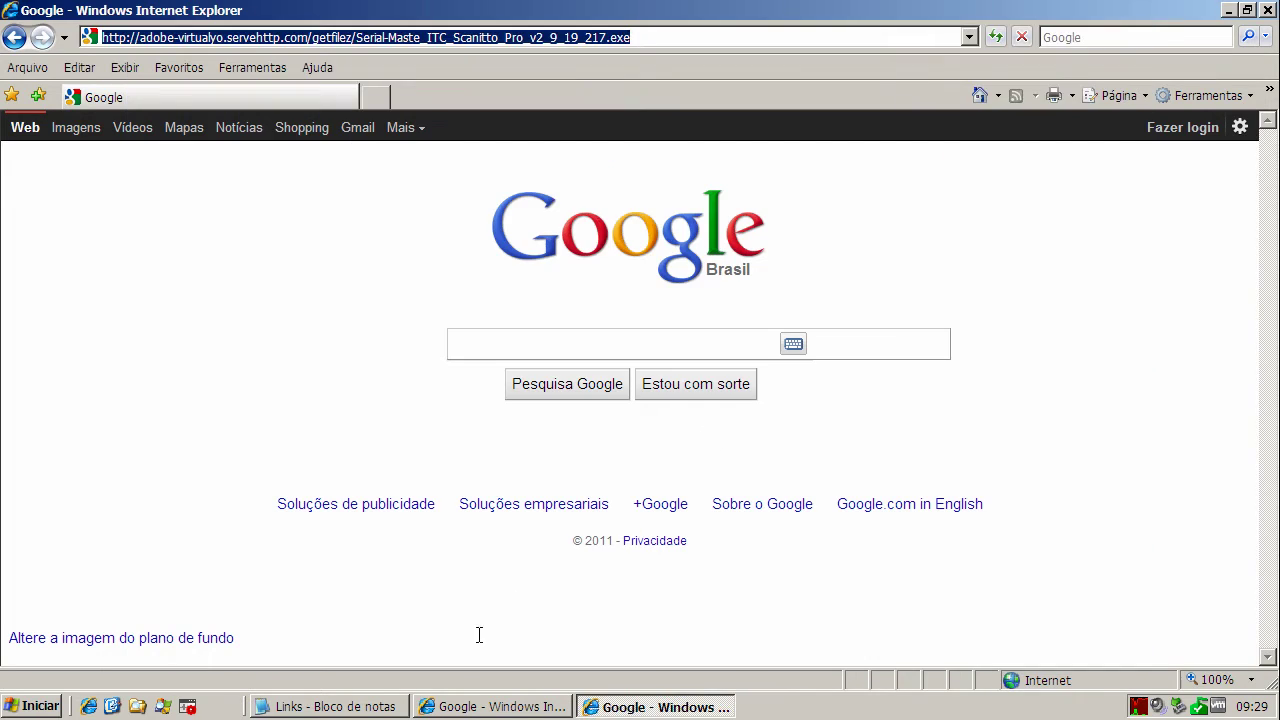
- Copy the 95.163.89.194/w.php?f=184 link from the Links text file and load it in Internet Explorer
click(382, 705)
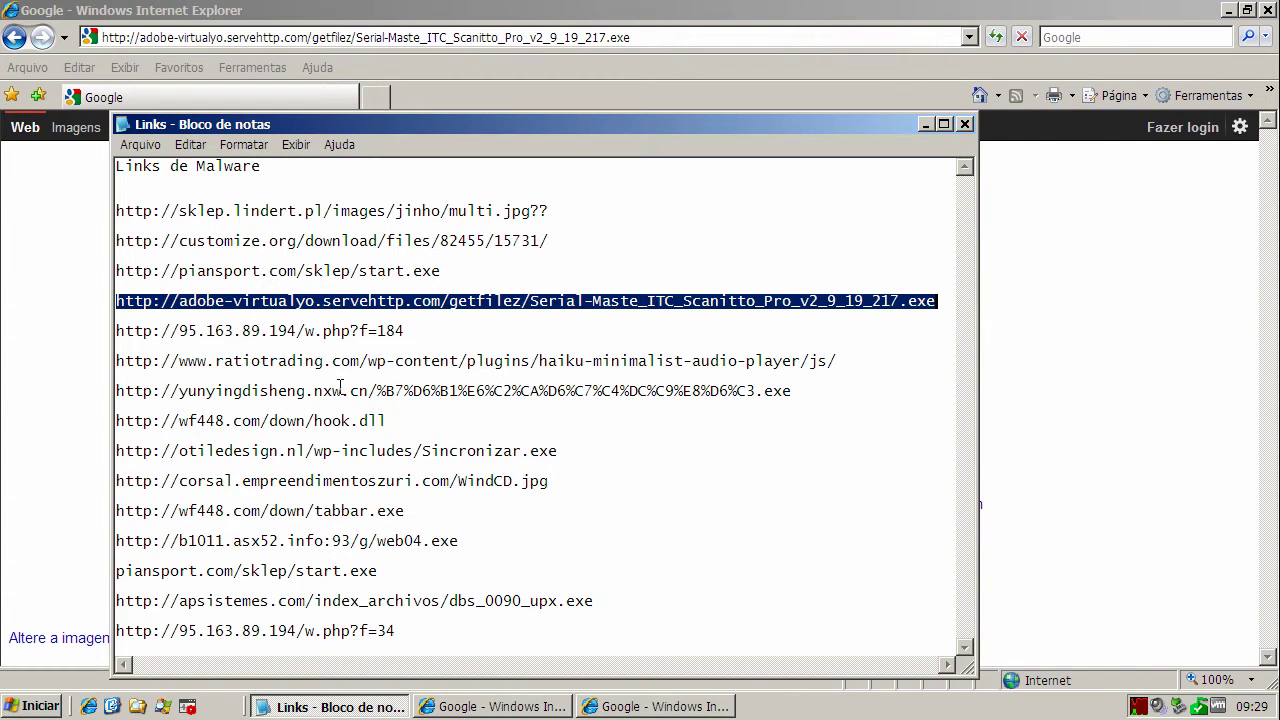
double_click(358, 330)
right_click(356, 330)
click(393, 389)
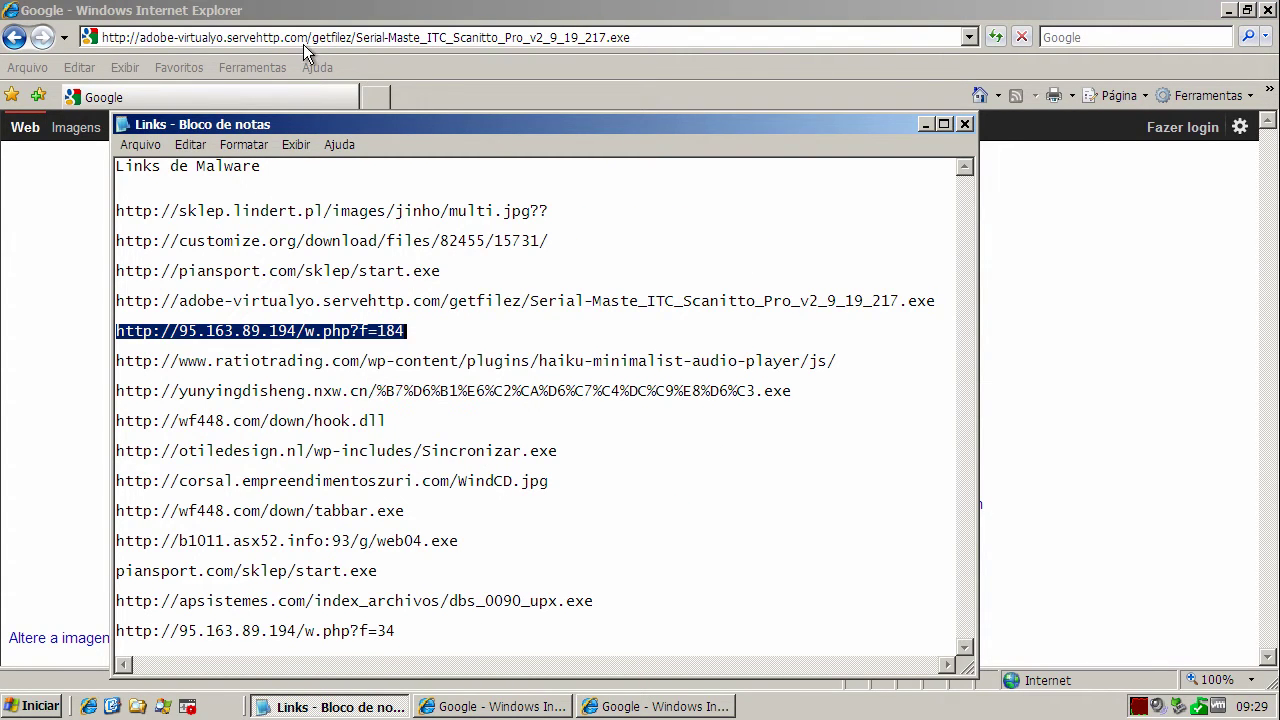
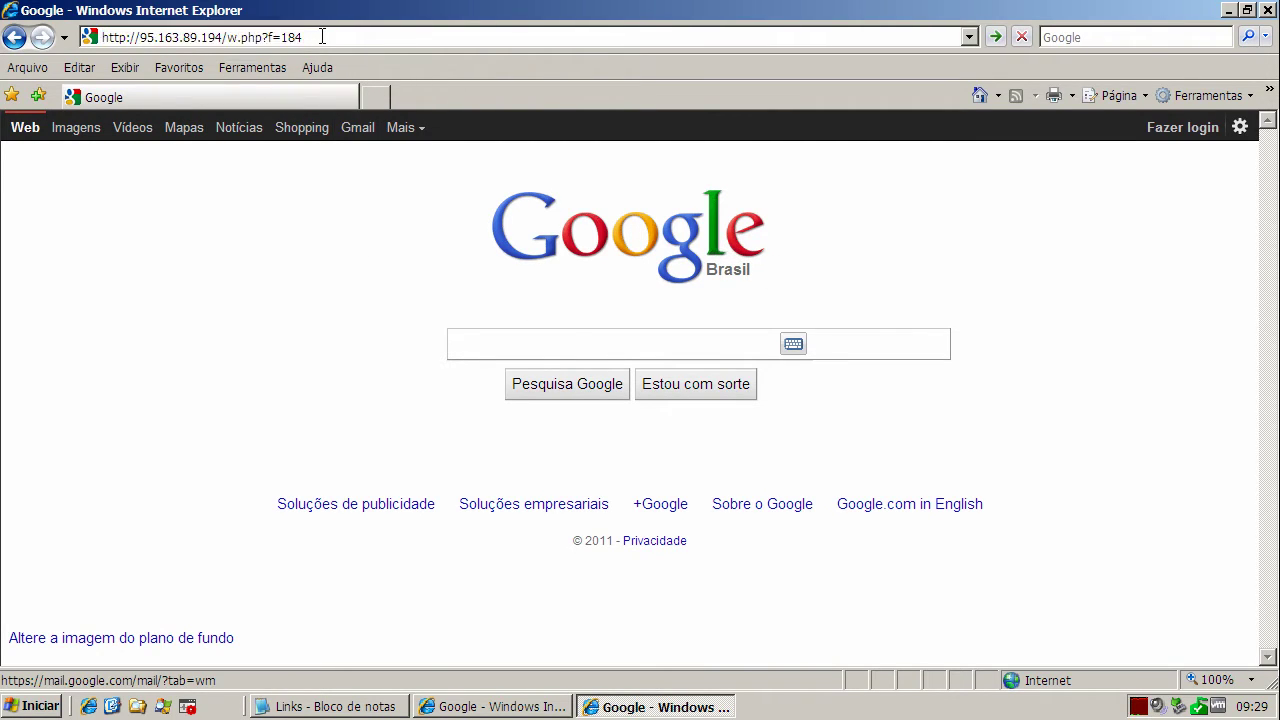
click(322, 37)
key(Return)
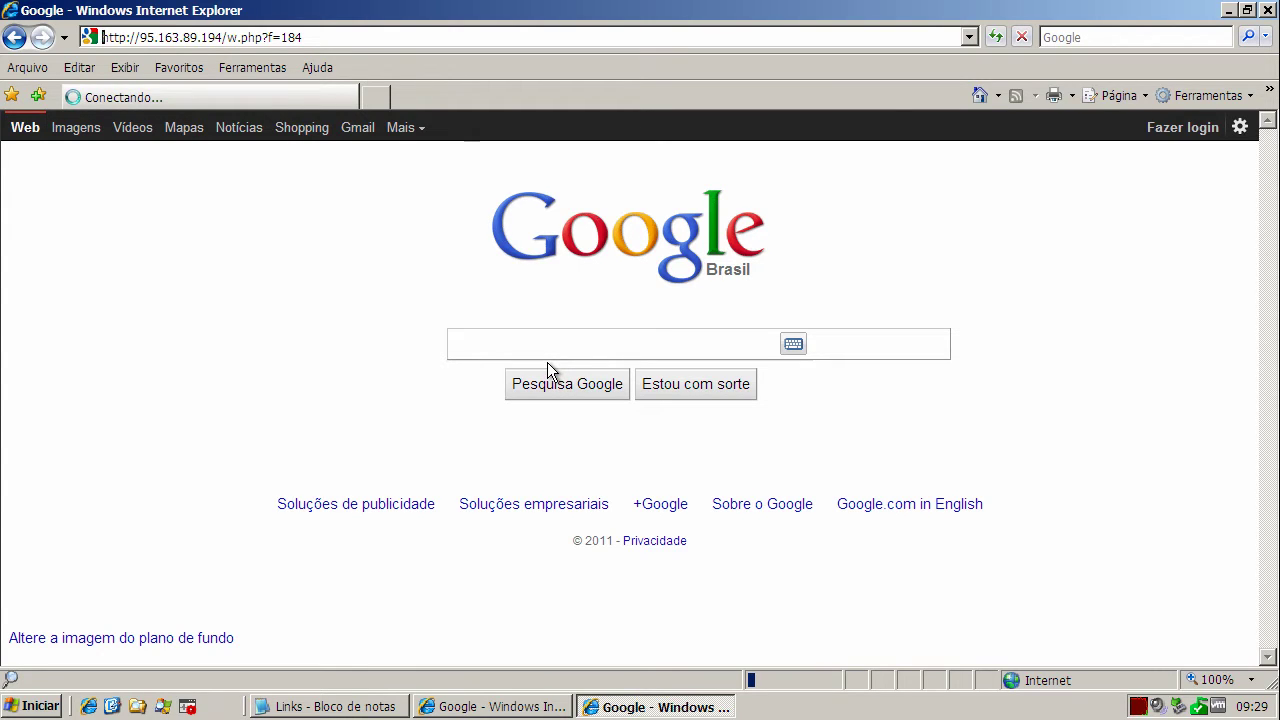
mouse_move(1137, 710)
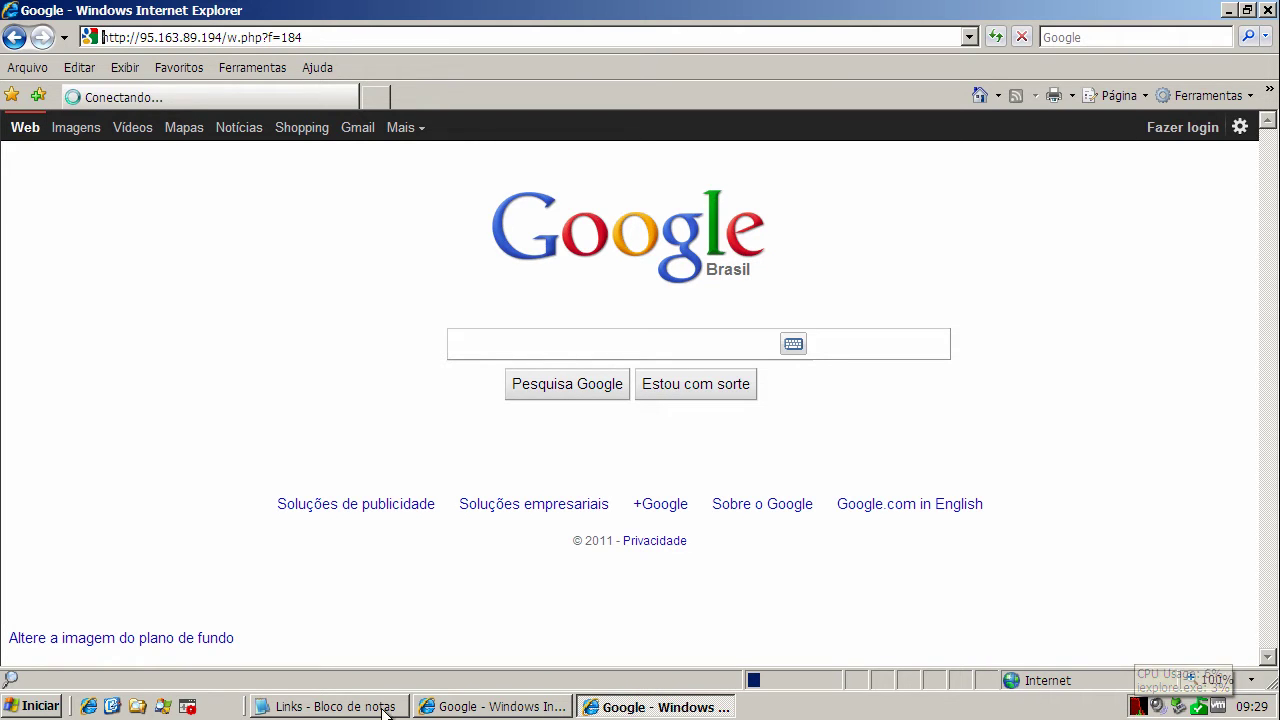
- Copy the ratiotrading.com/wp-content/plugins/haiku-minimalist-audio-player/js/ link from the Links text file
click(350, 707)
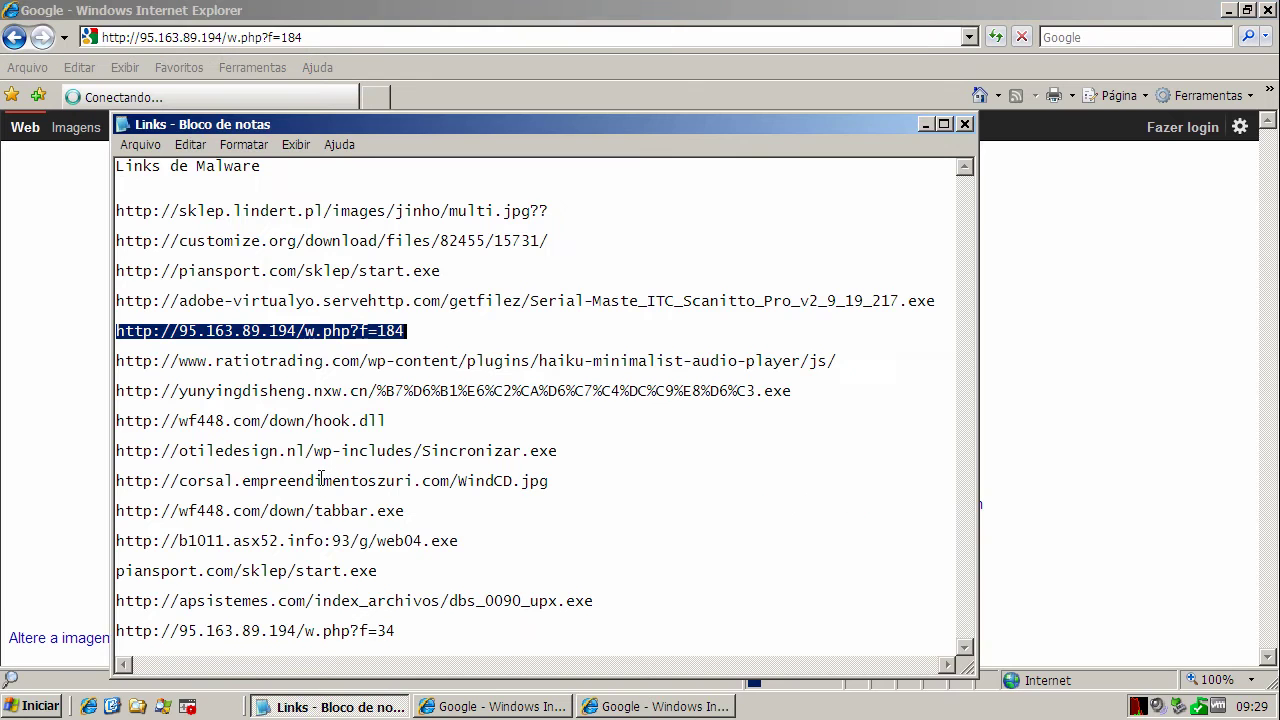
double_click(381, 360)
right_click(381, 357)
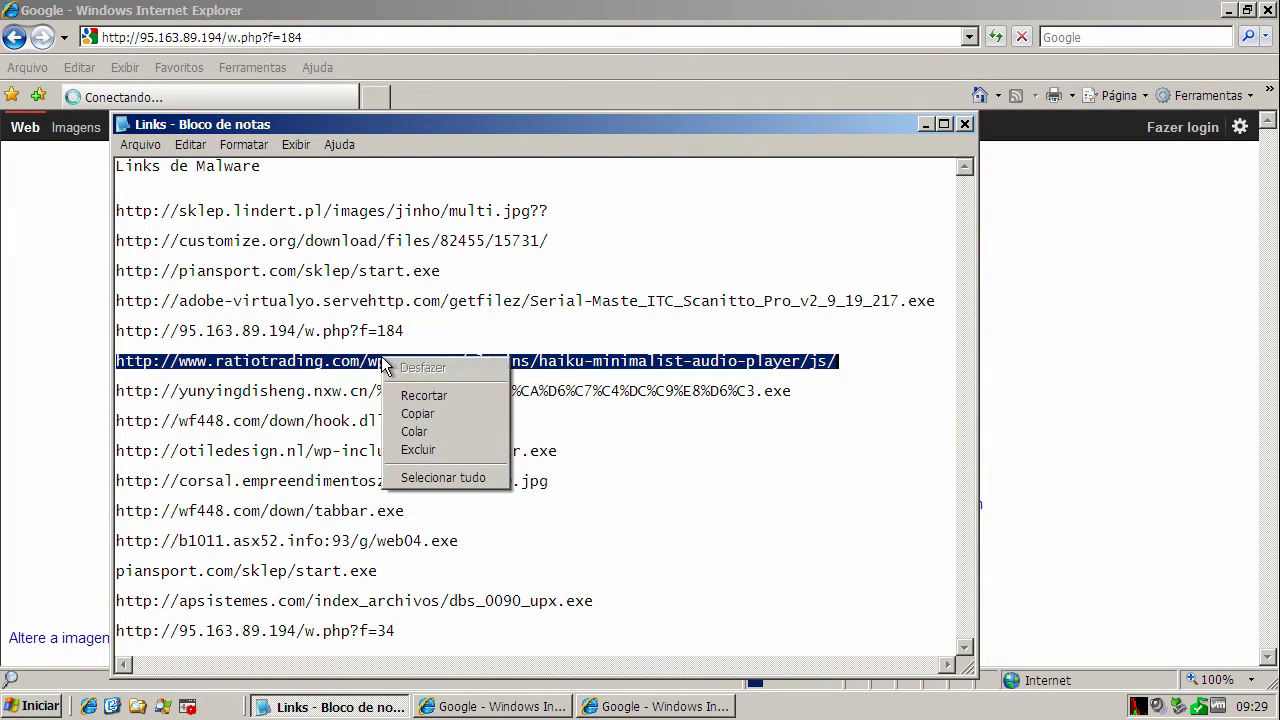
click(420, 418)
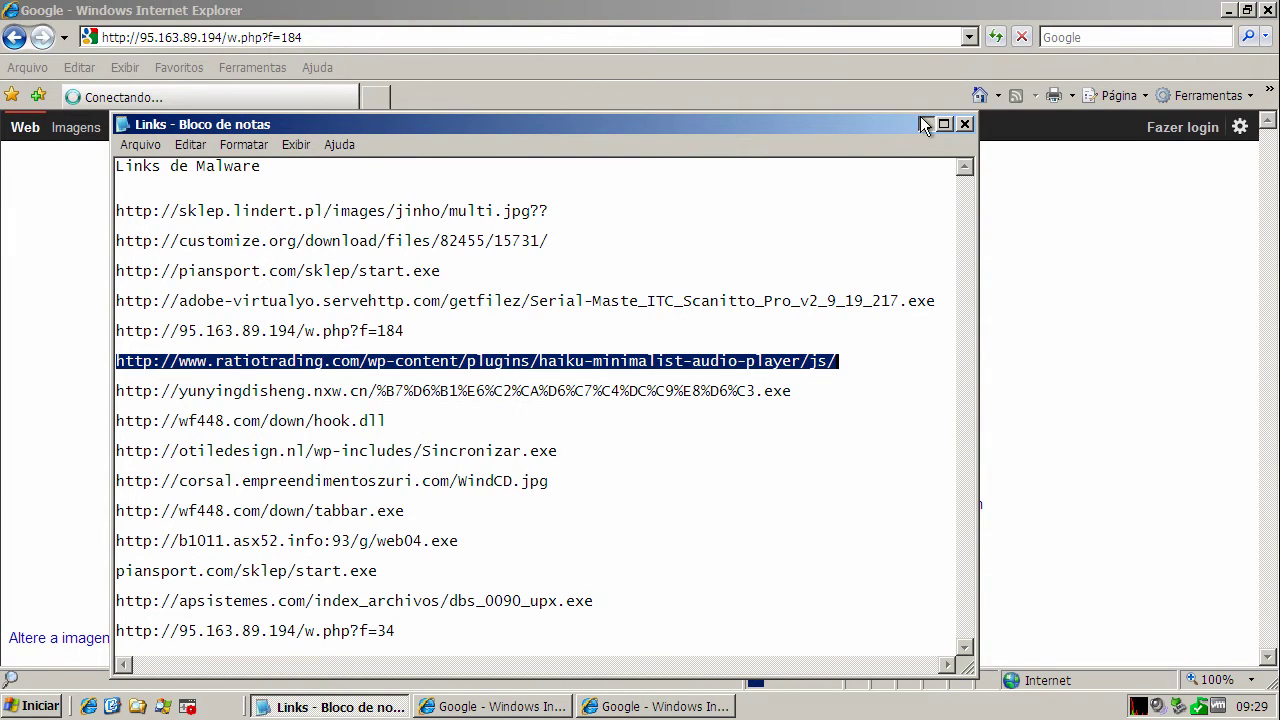
- Minimize the Links text file and load the copied ratiotrading.com link in a new Internet Explorer tab
click(925, 124)
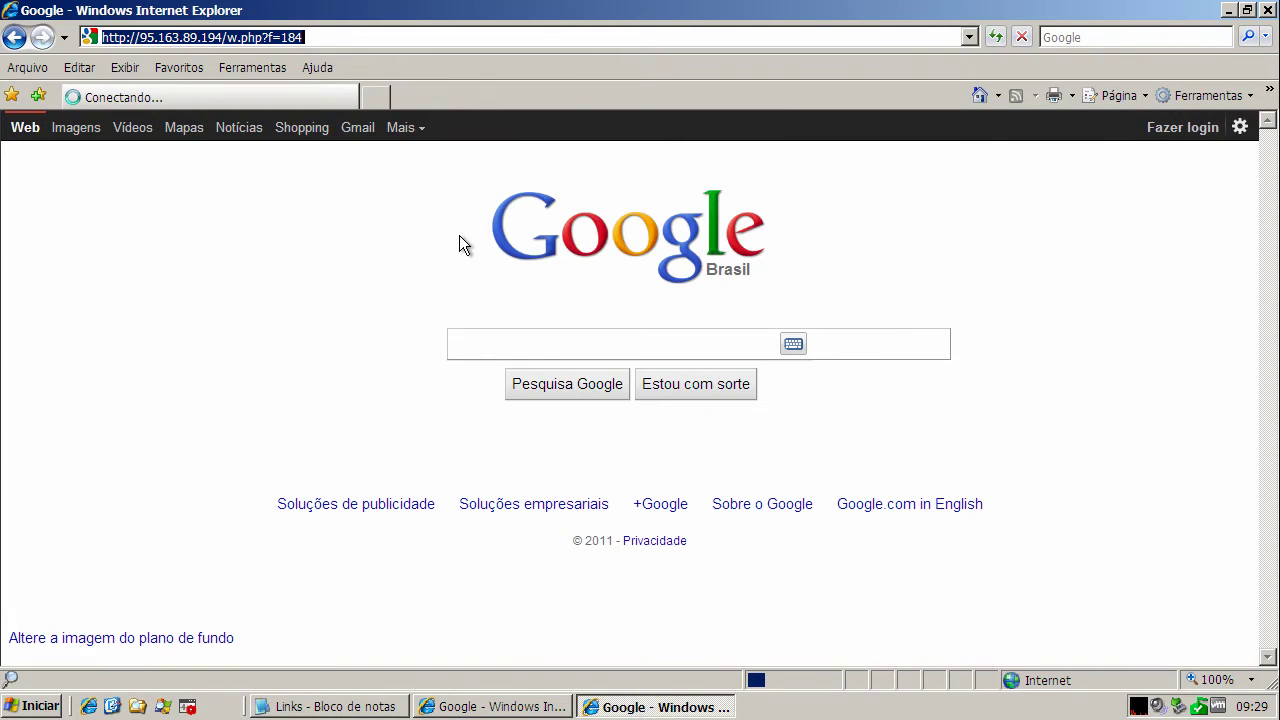
click(375, 98)
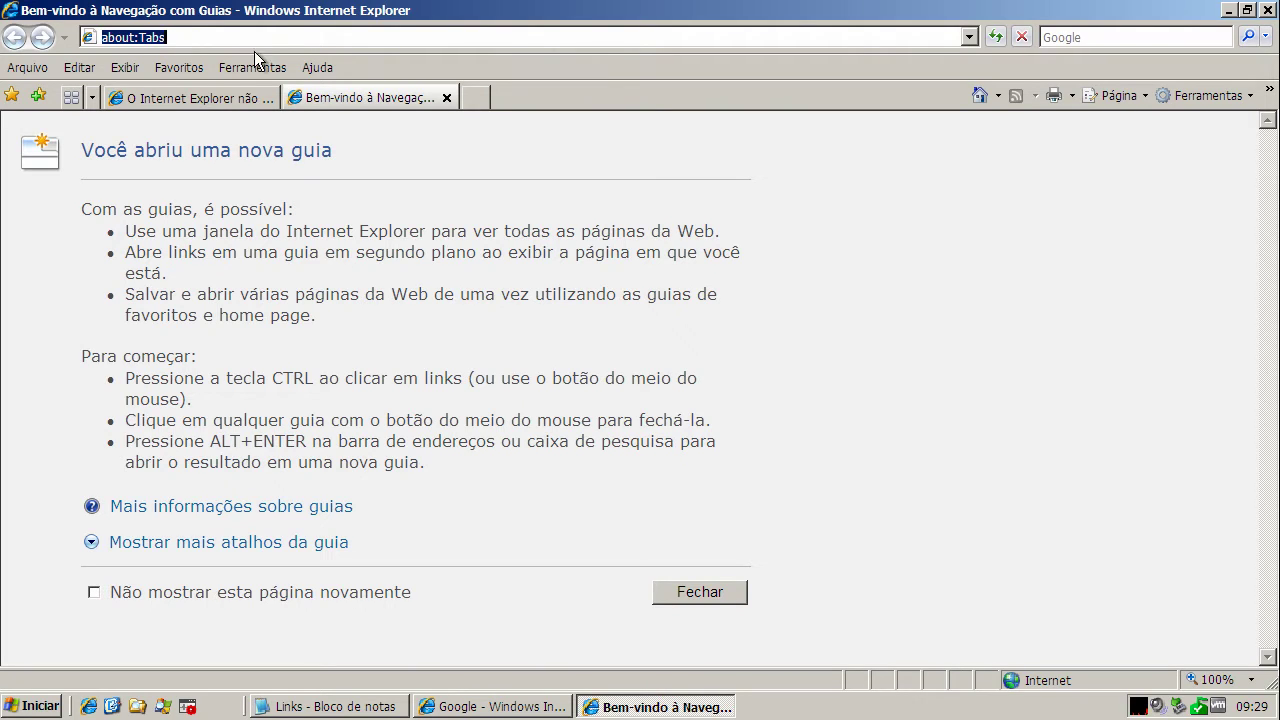
key(ctrl+v)
key(Return)
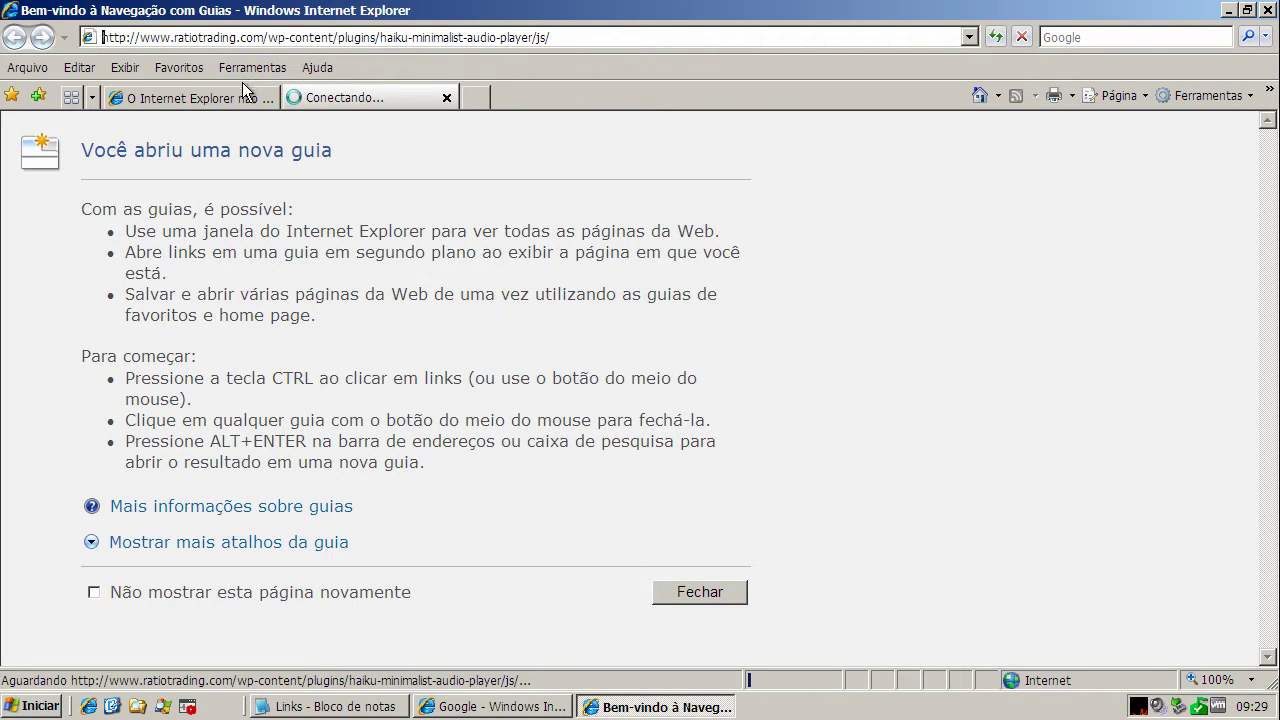
- Close the browser tab of the 95.163.89.194 link and return the ratiotrading.com tab to the home page
click(238, 97)
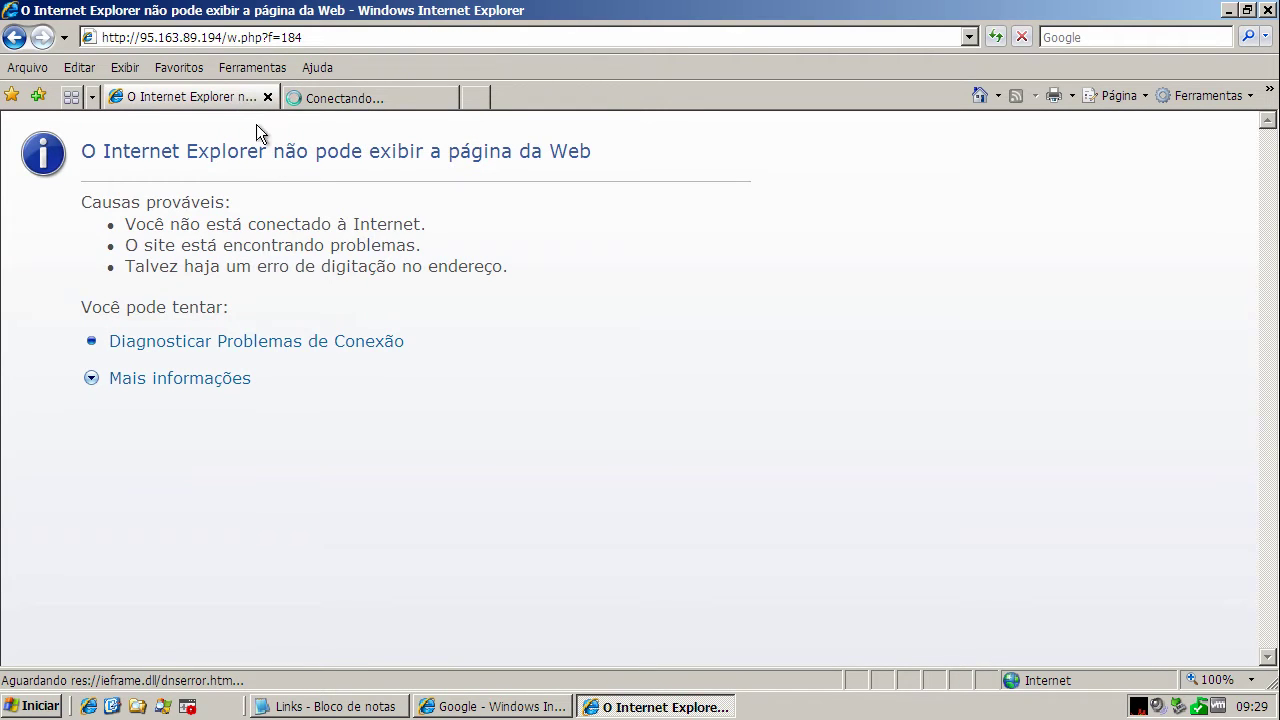
click(267, 97)
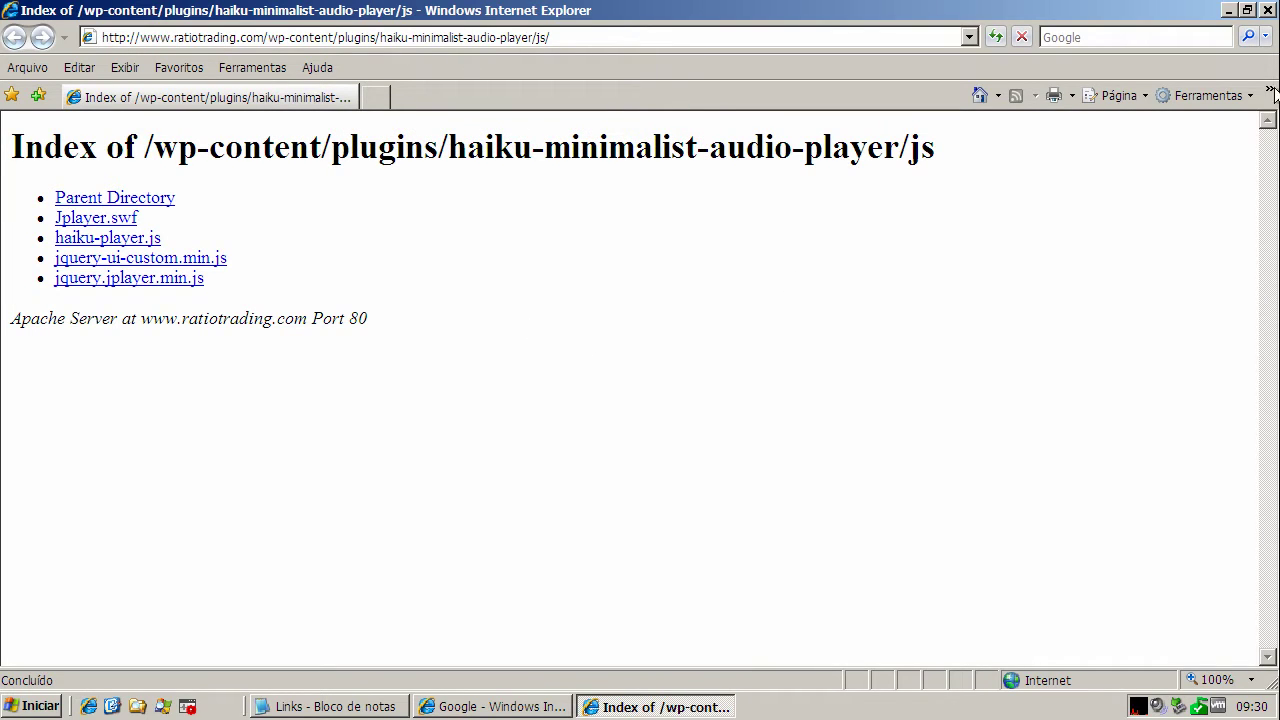
click(980, 96)
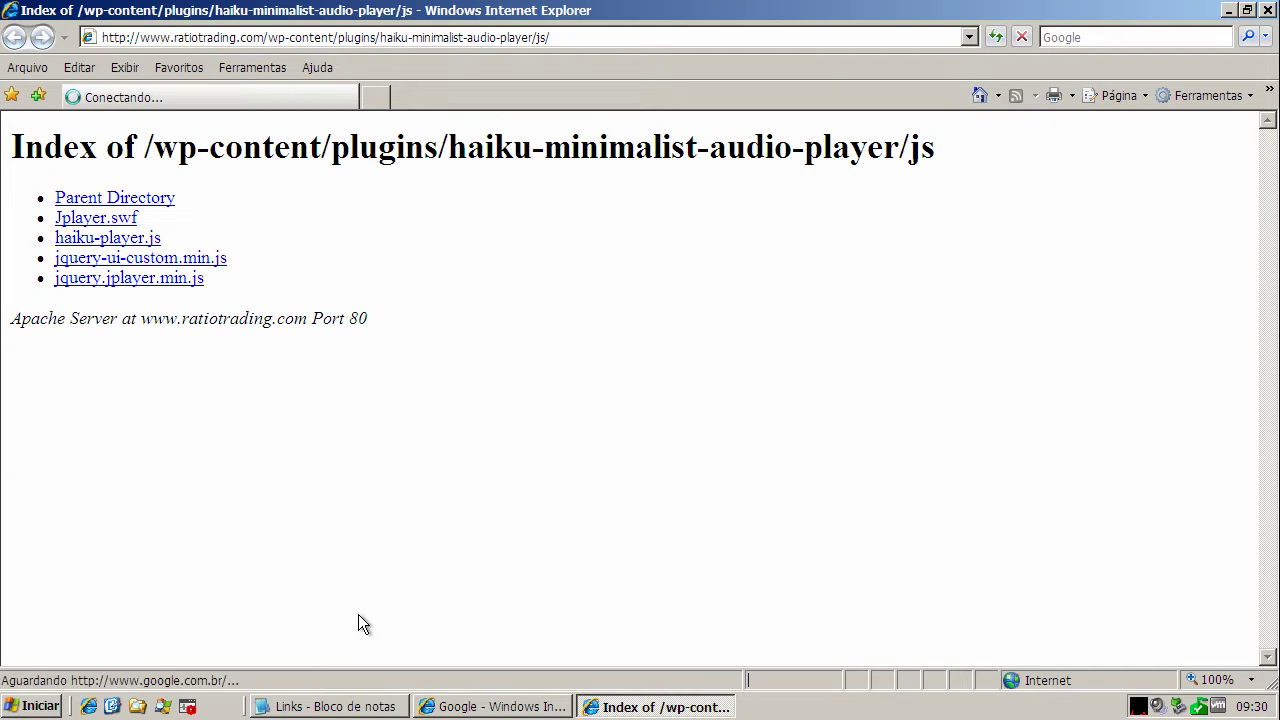
- Open the yunyingdisheng.nxw.cn link from the Links text file in Internet Explorer and run the offered exe file
click(365, 706)
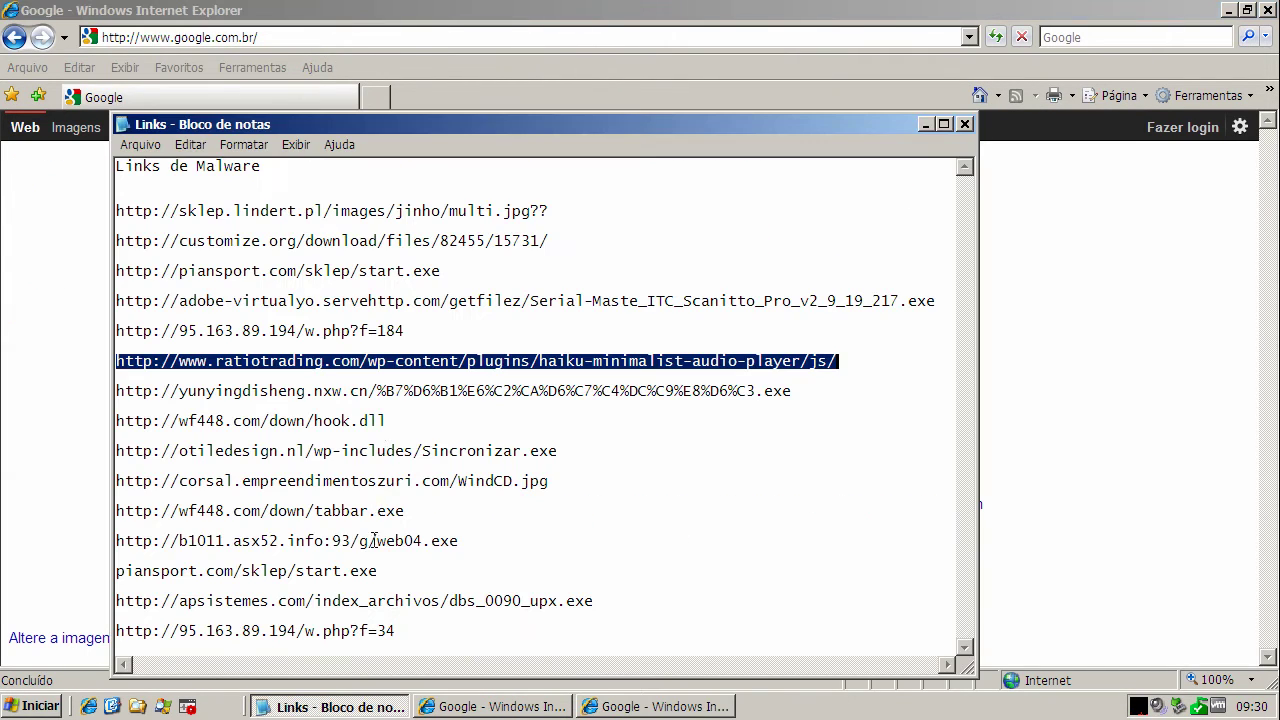
double_click(401, 390)
right_click(402, 392)
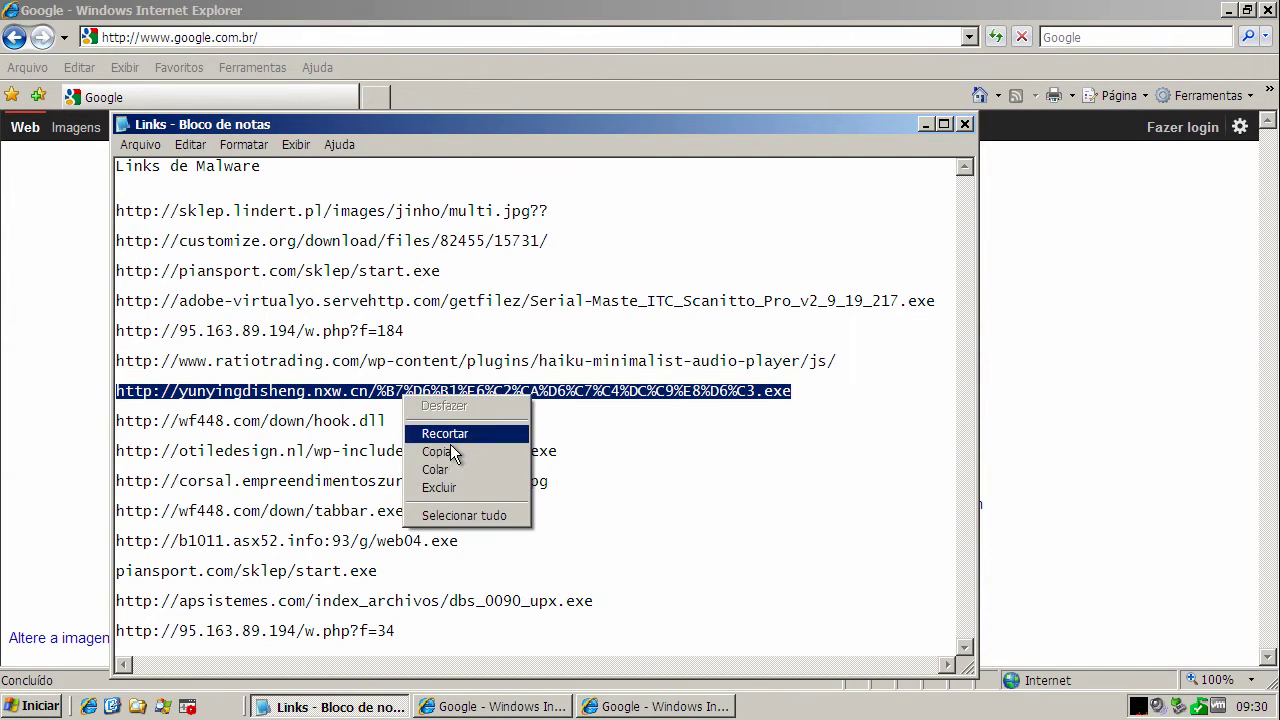
click(450, 449)
click(271, 33)
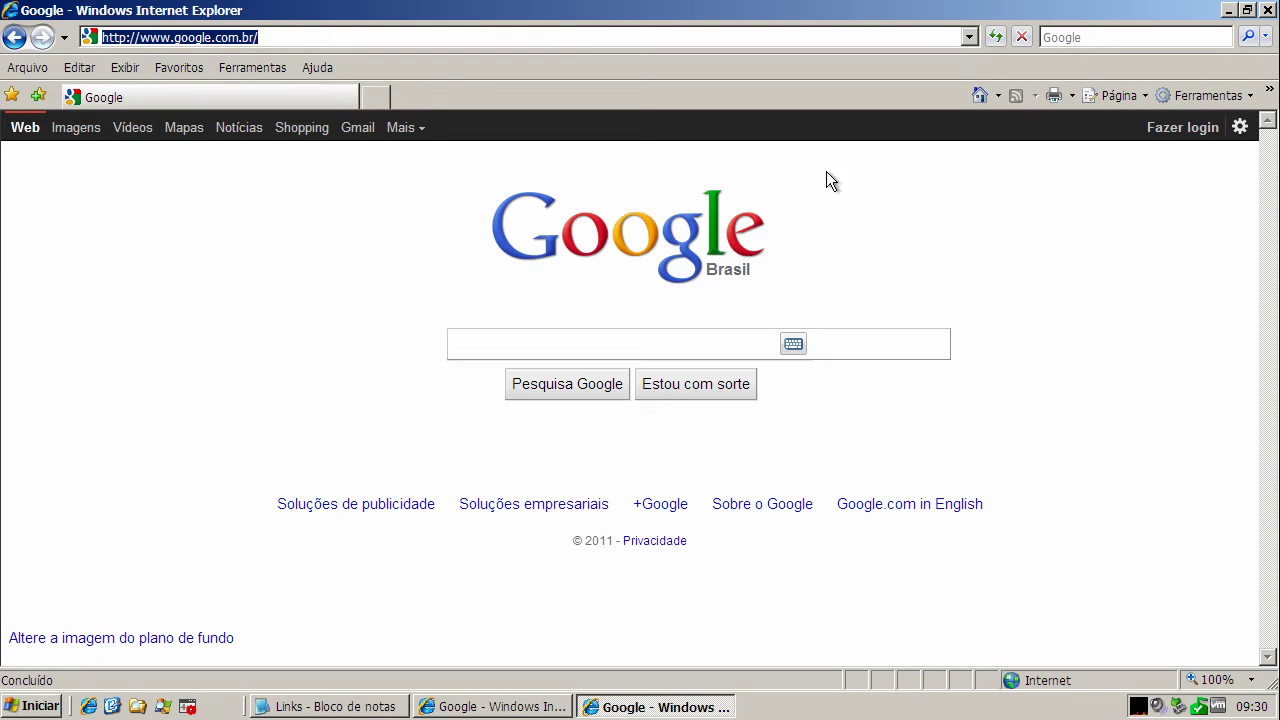
key(ctrl+v)
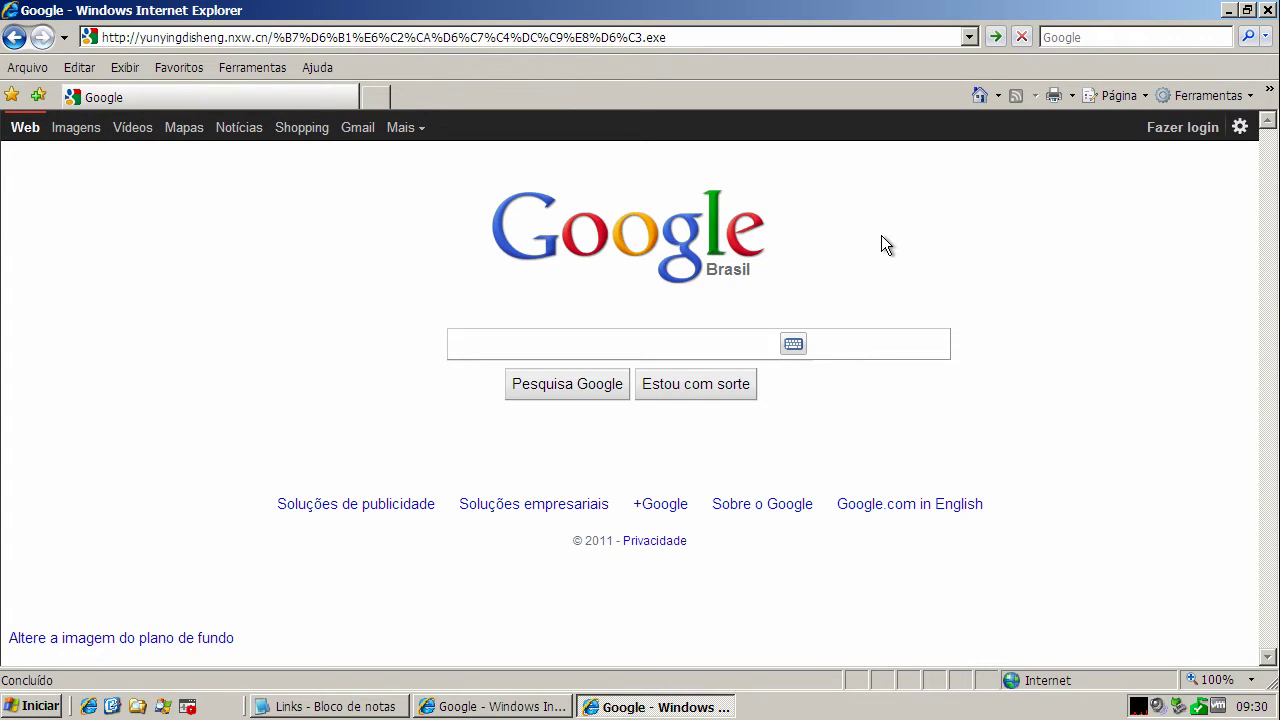
key(Return)
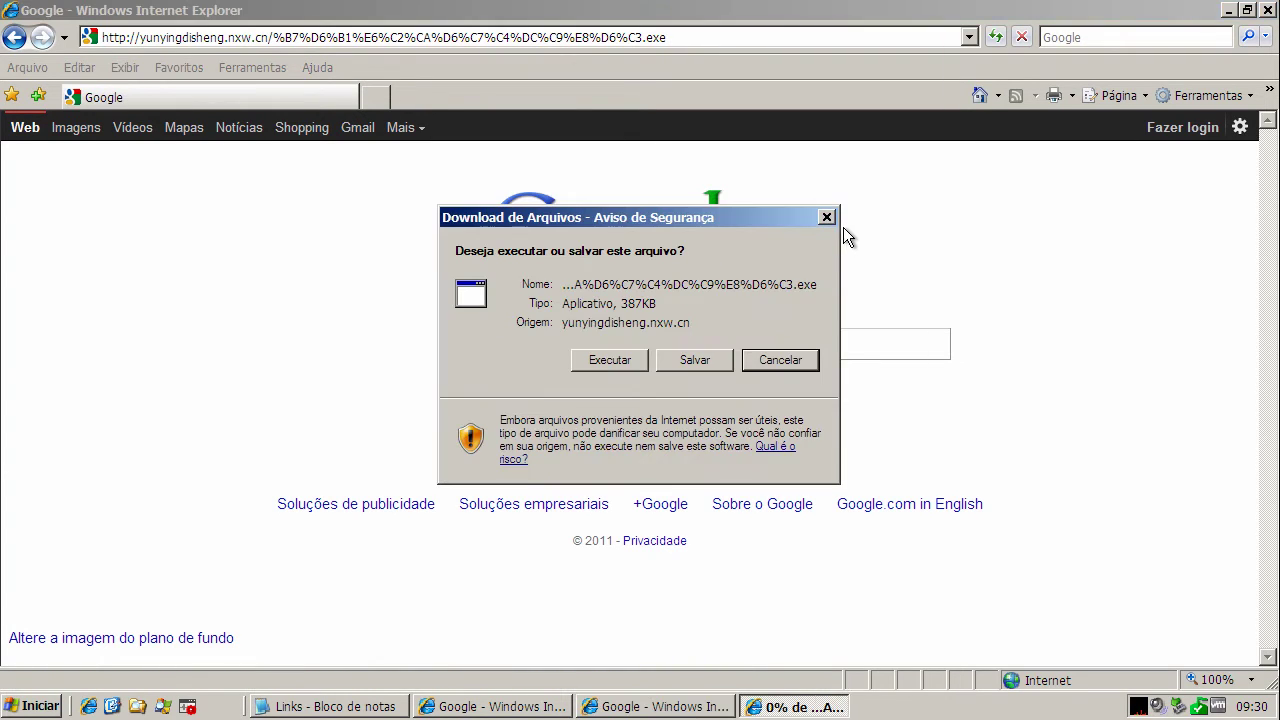
click(608, 359)
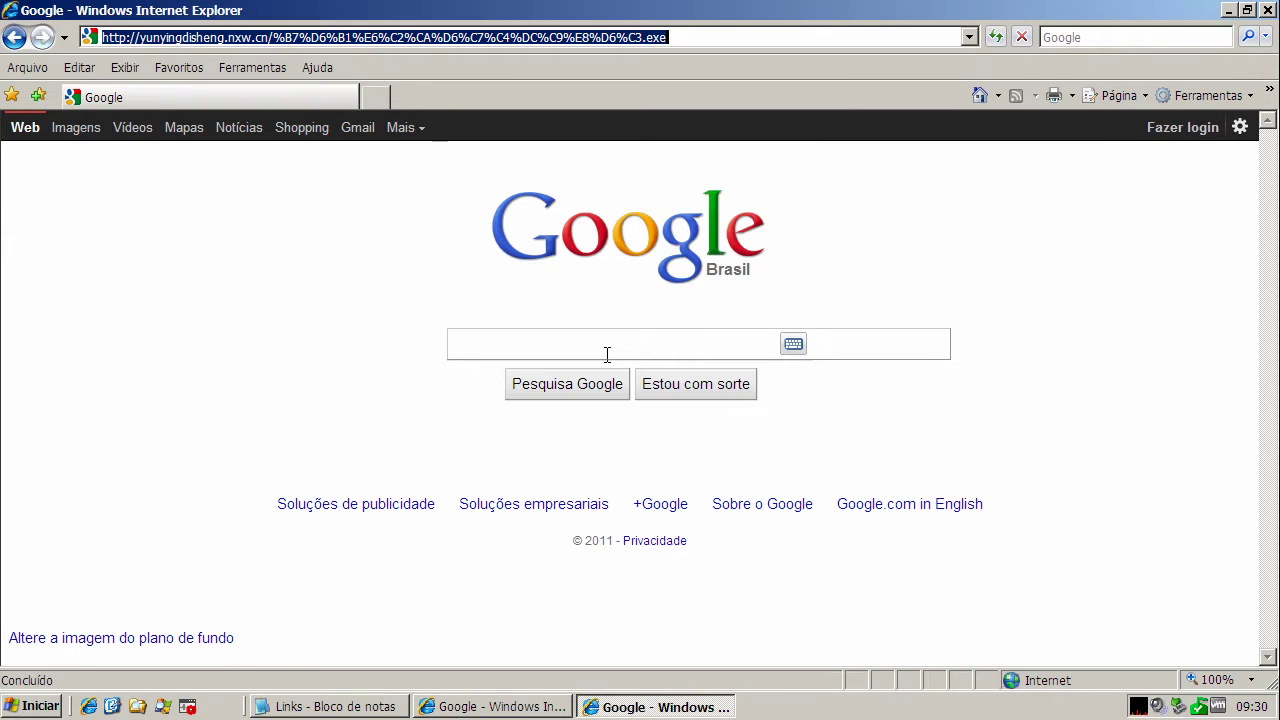
- Copy the wf448.com/down/hook.dll link from the Links text file and load it in Internet Explorer
click(400, 707)
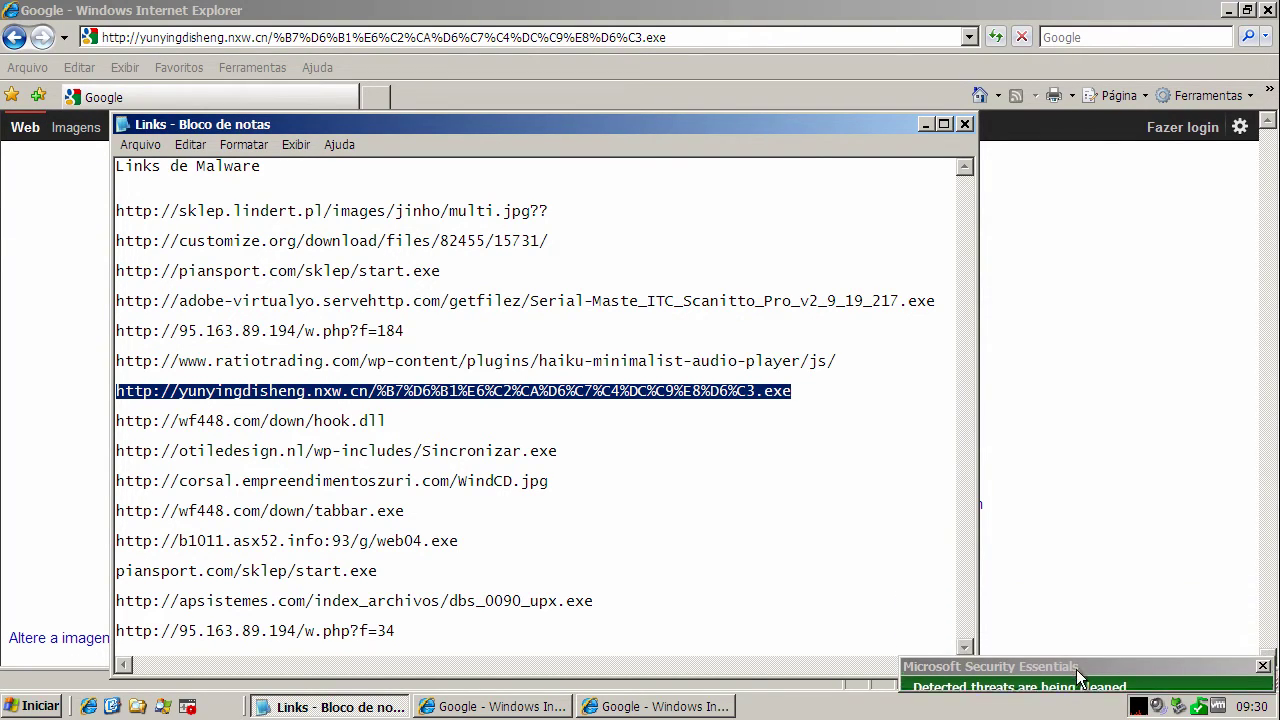
double_click(215, 424)
right_click(216, 426)
click(262, 478)
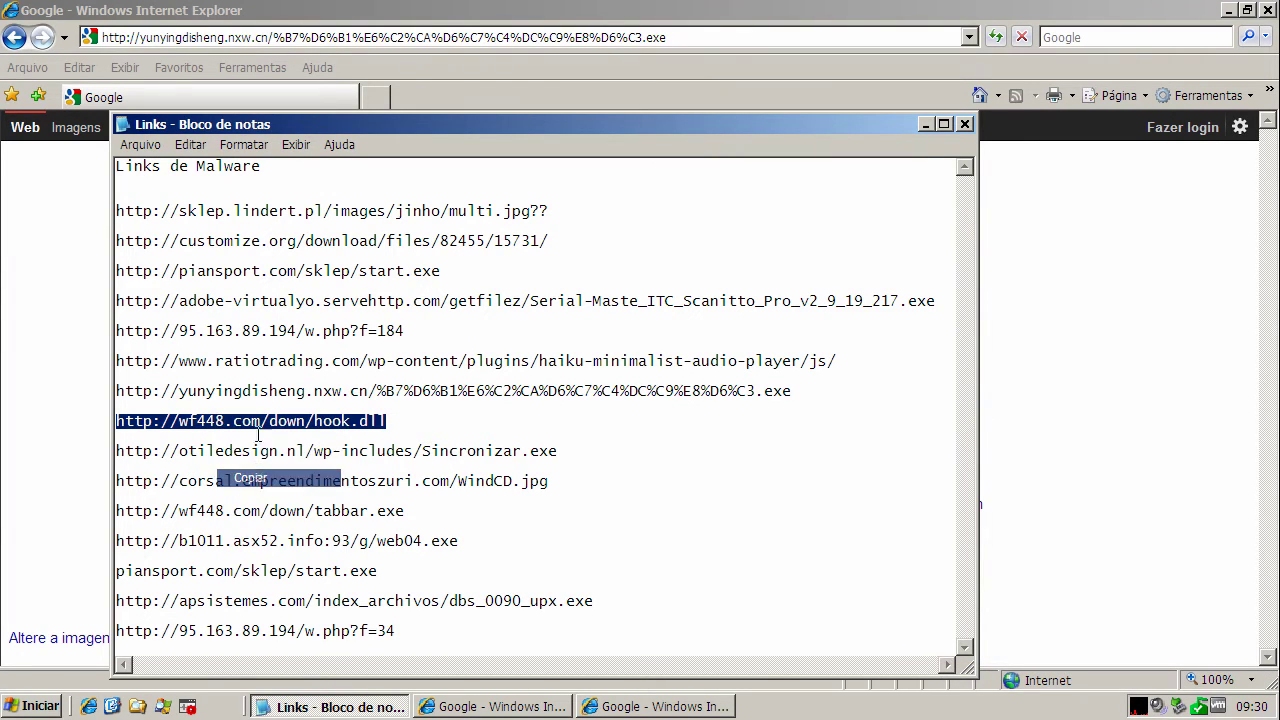
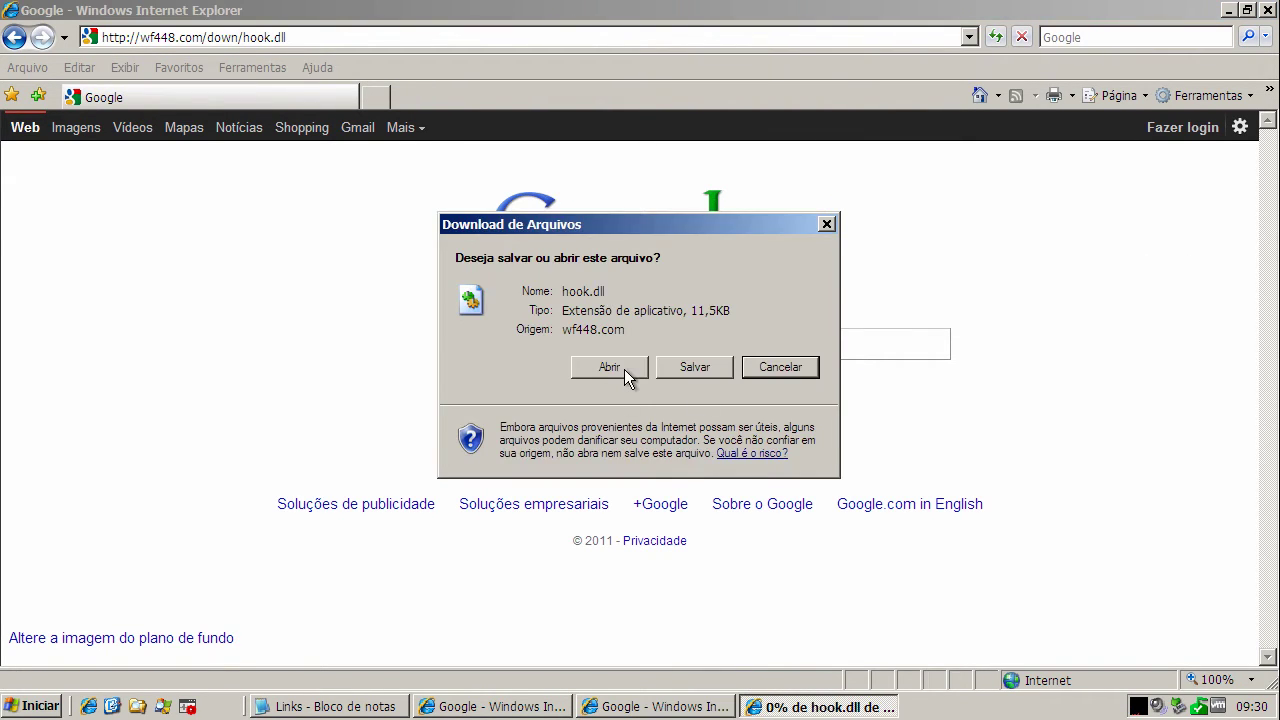
- Try to open the hook.dll file directly from the download prompt
click(621, 367)
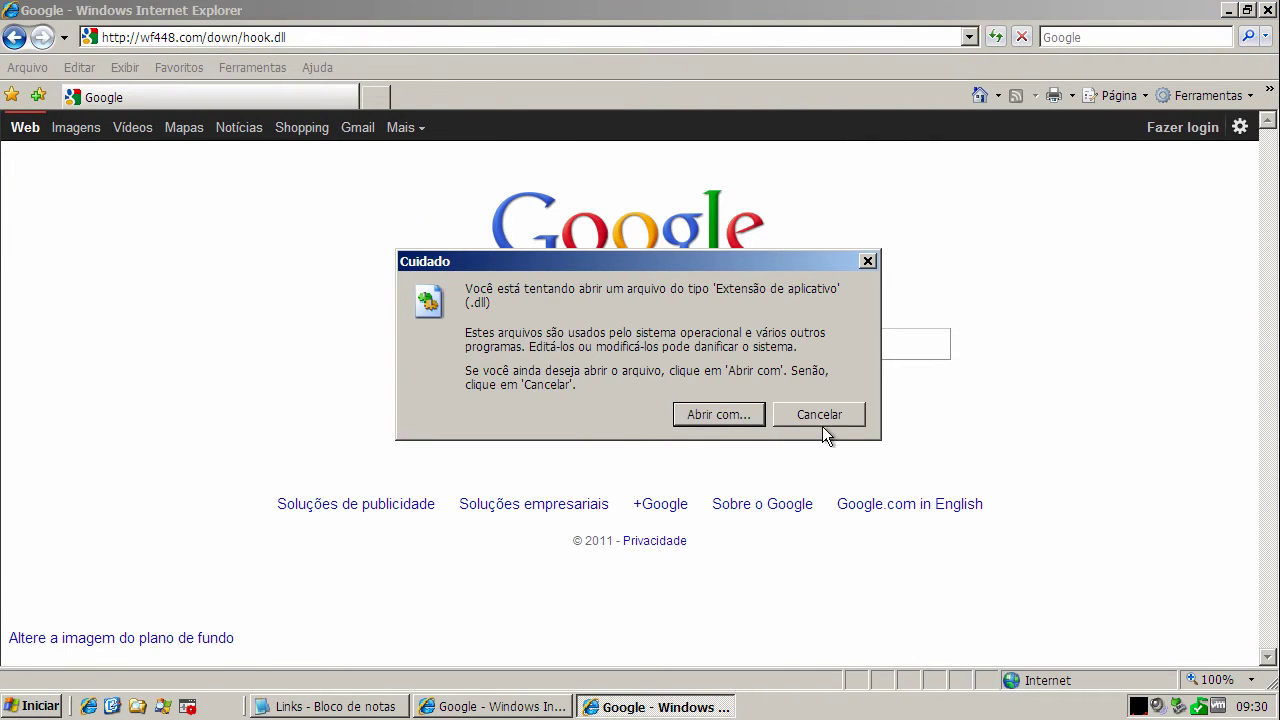
click(718, 414)
click(804, 455)
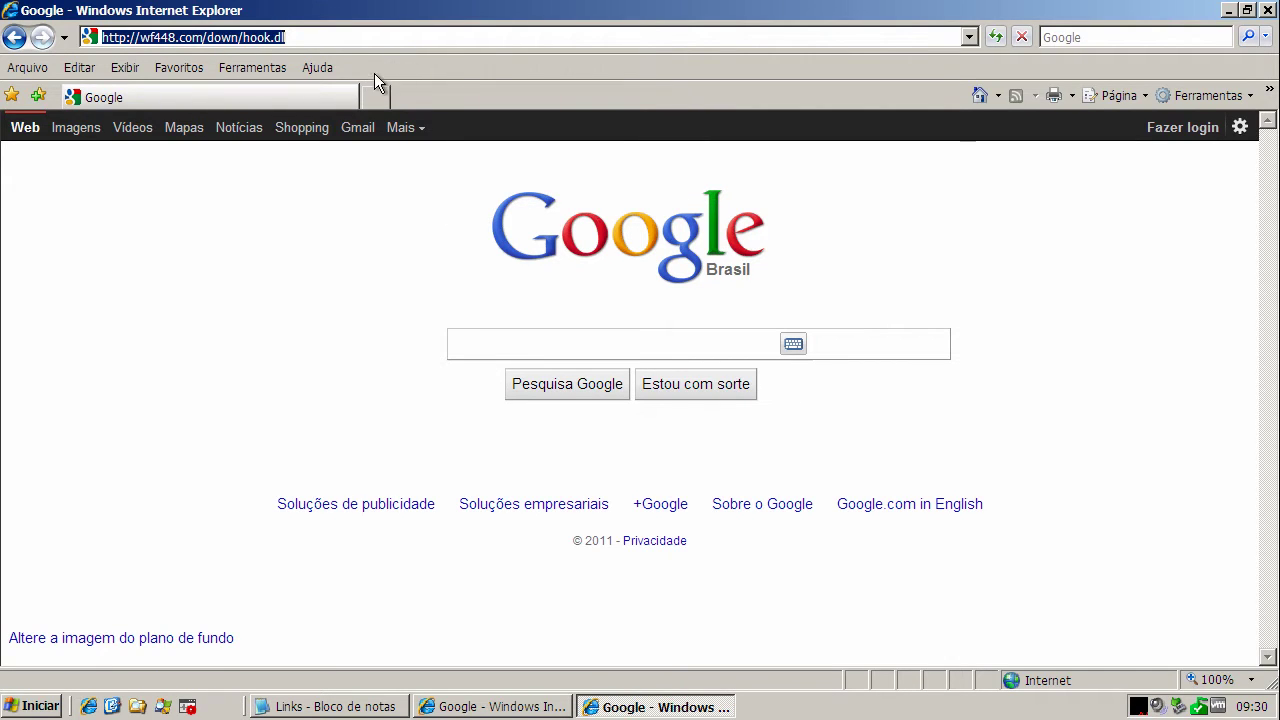
- Load the wf448.com/down/hook.dll link again and save the file as hook.exe in the Meus documentos folder
click(325, 40)
key(Return)
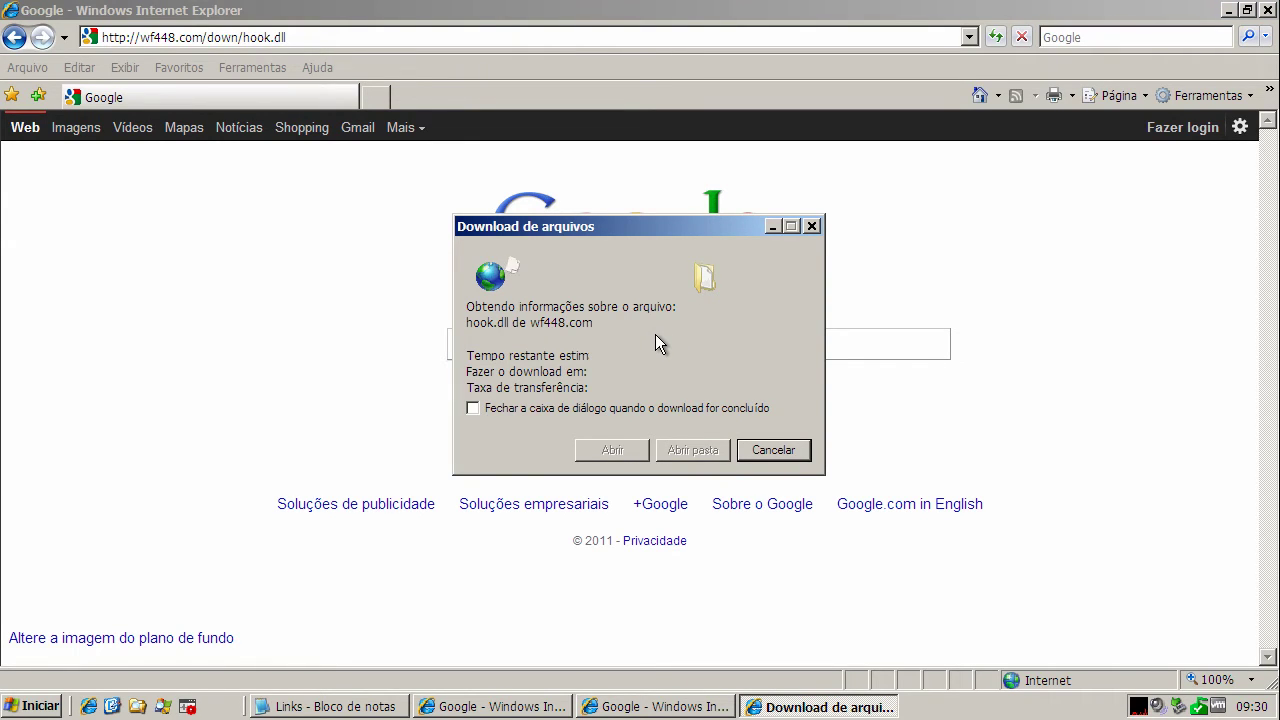
click(700, 367)
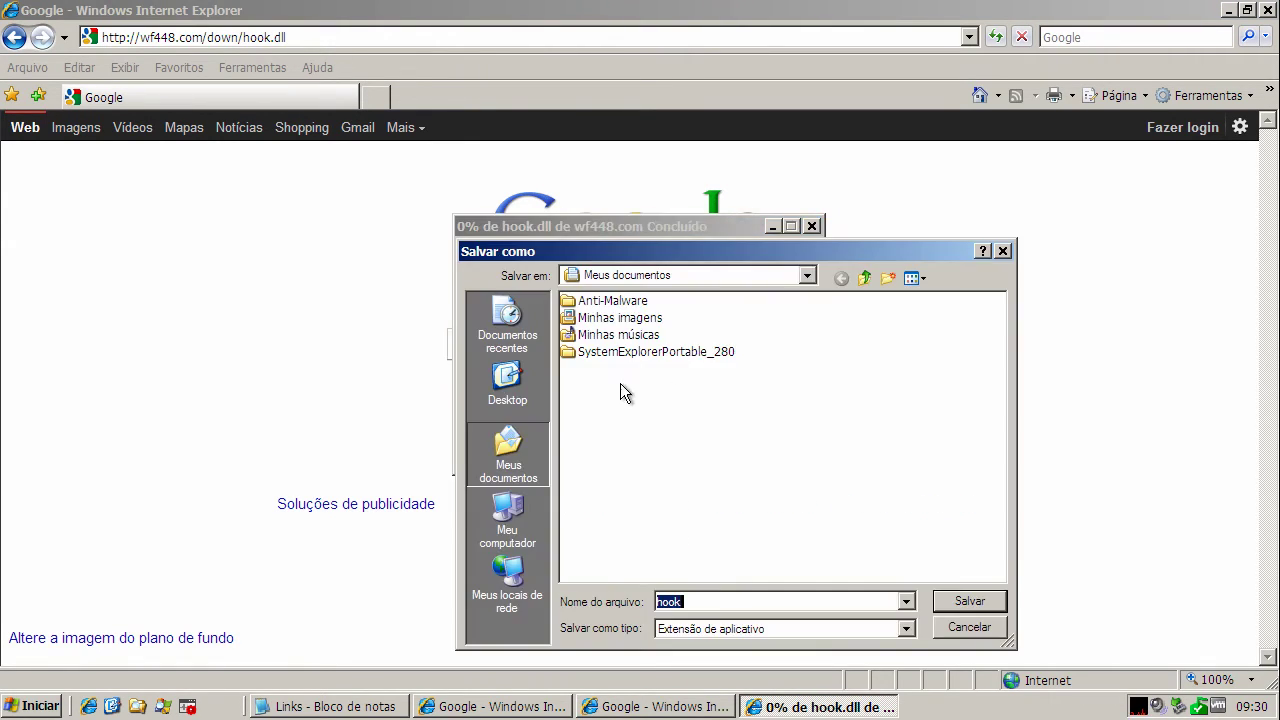
click(698, 601)
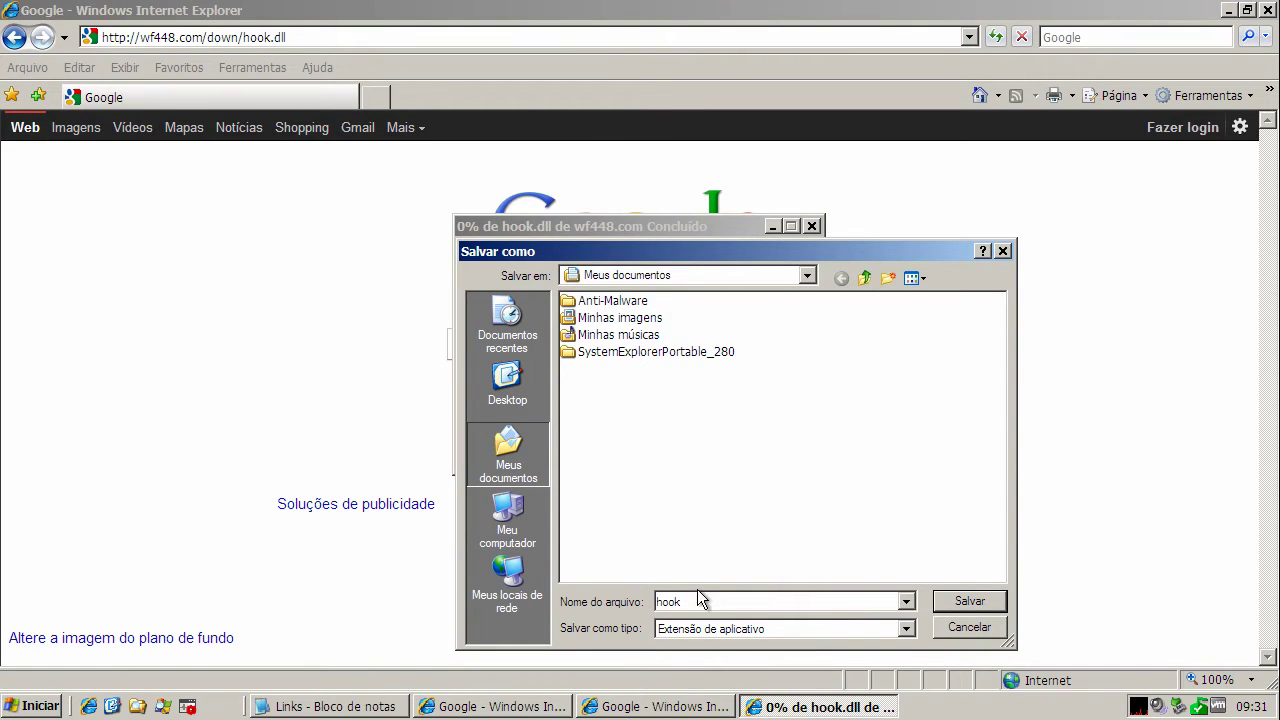
text(.exe)
click(968, 601)
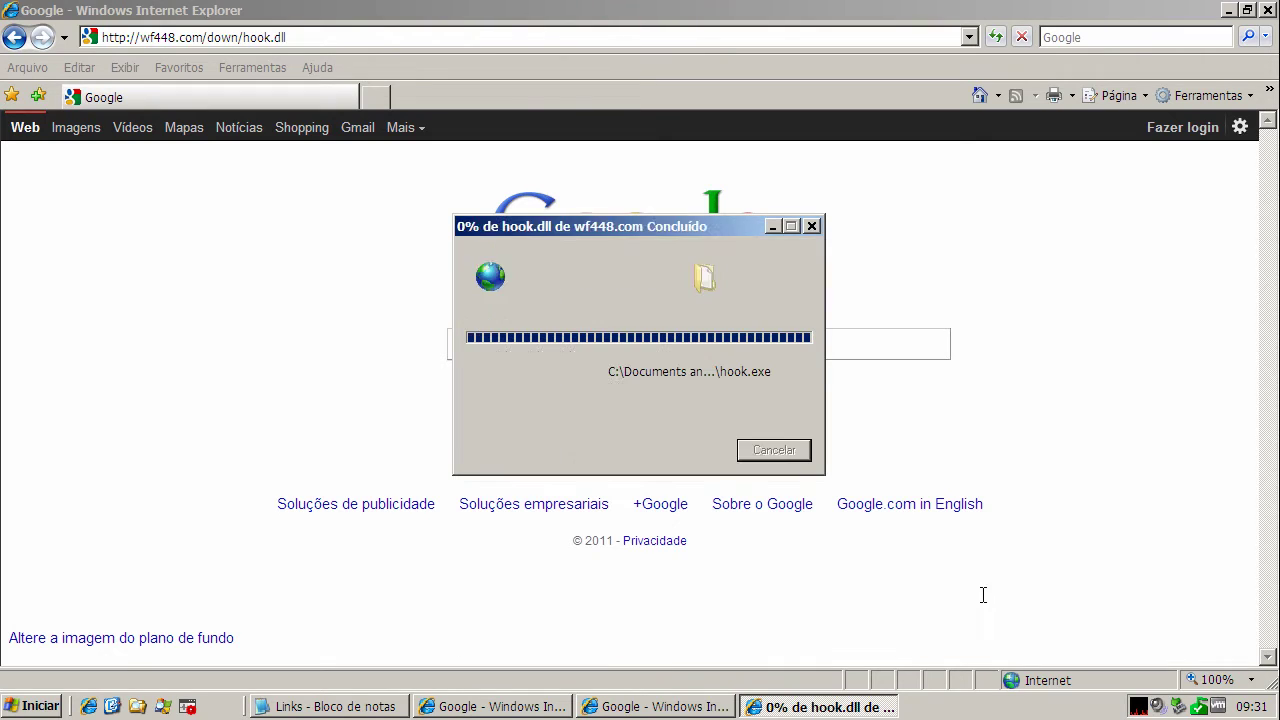
- Run the downloaded hook.exe despite the unknown publisher and dismiss the resulting dialog
click(640, 450)
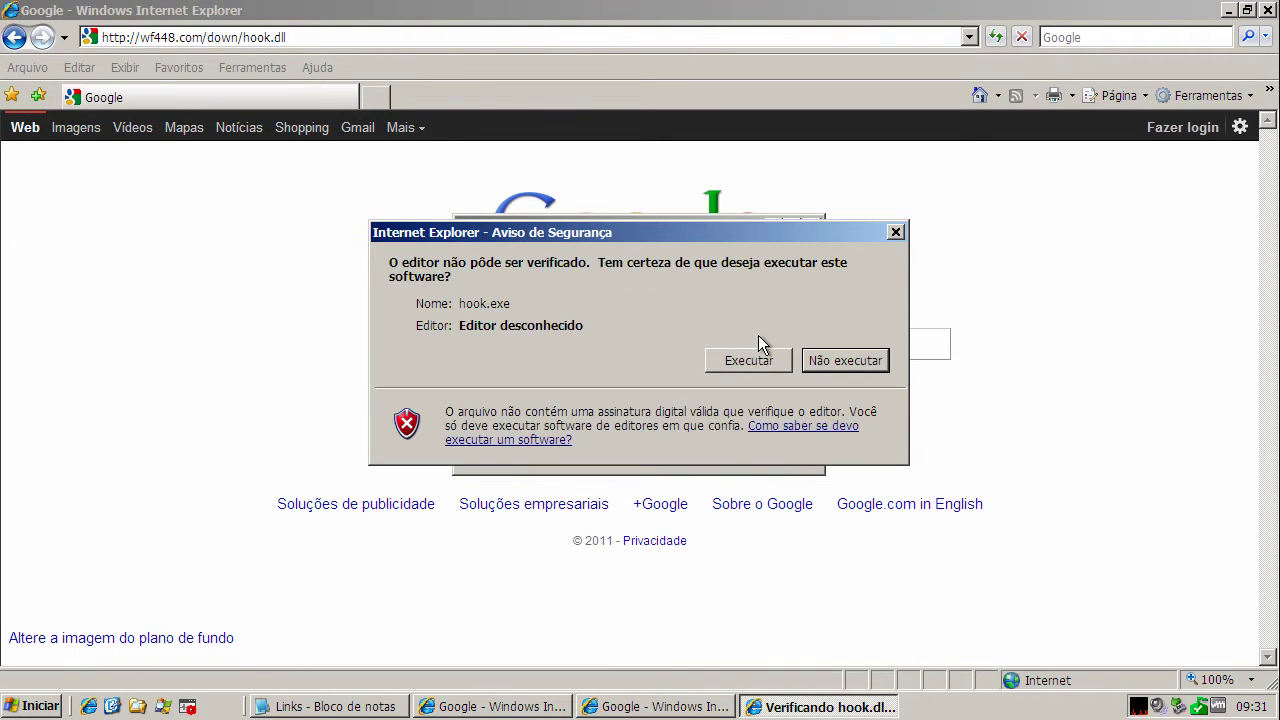
click(756, 357)
click(659, 399)
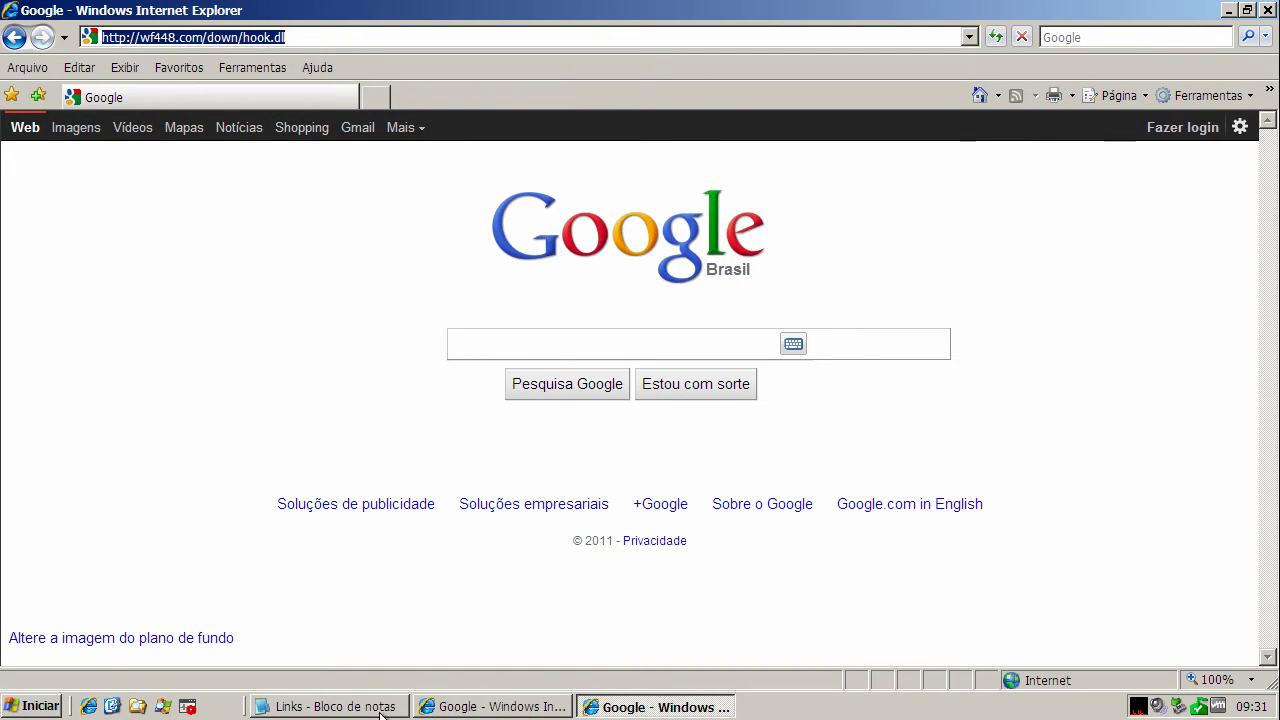
- Copy the otiledesign.nl/wp-includes/Sincronizar.exe link from the Links text file and load it in Internet Explorer
click(330, 706)
key(Down)
key(Home)
key(shift+End)
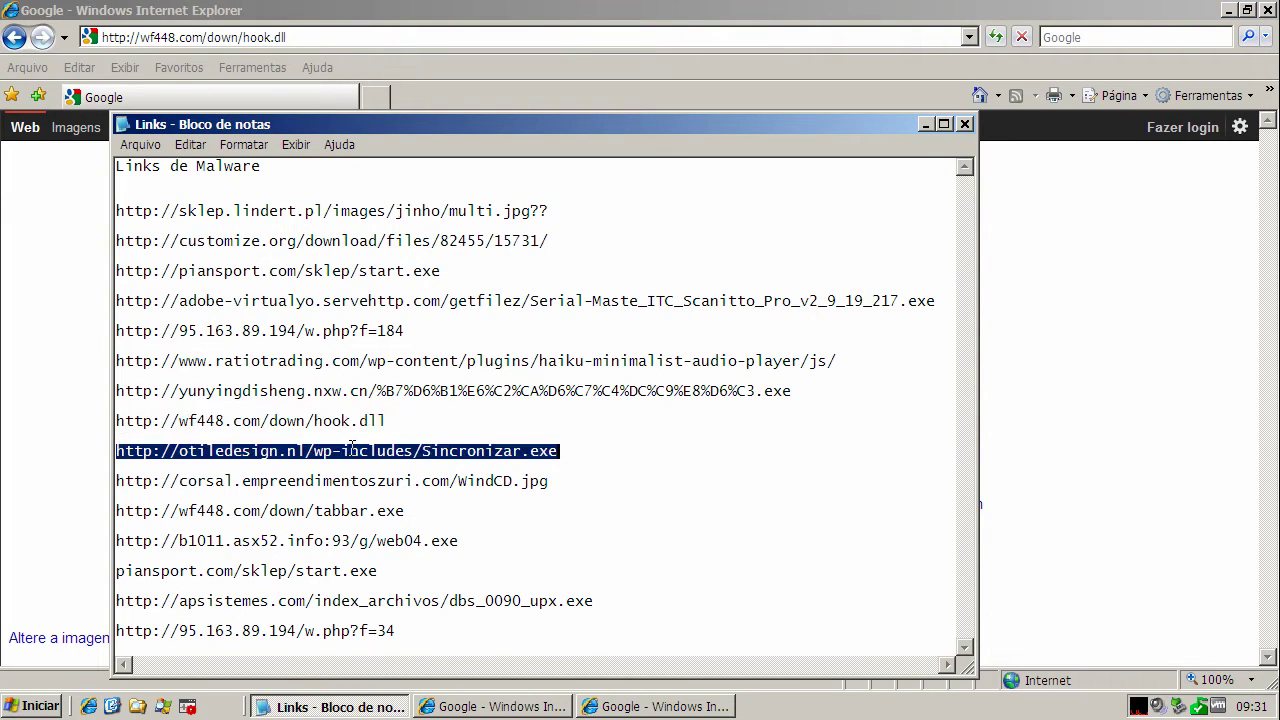
right_click(352, 447)
click(400, 506)
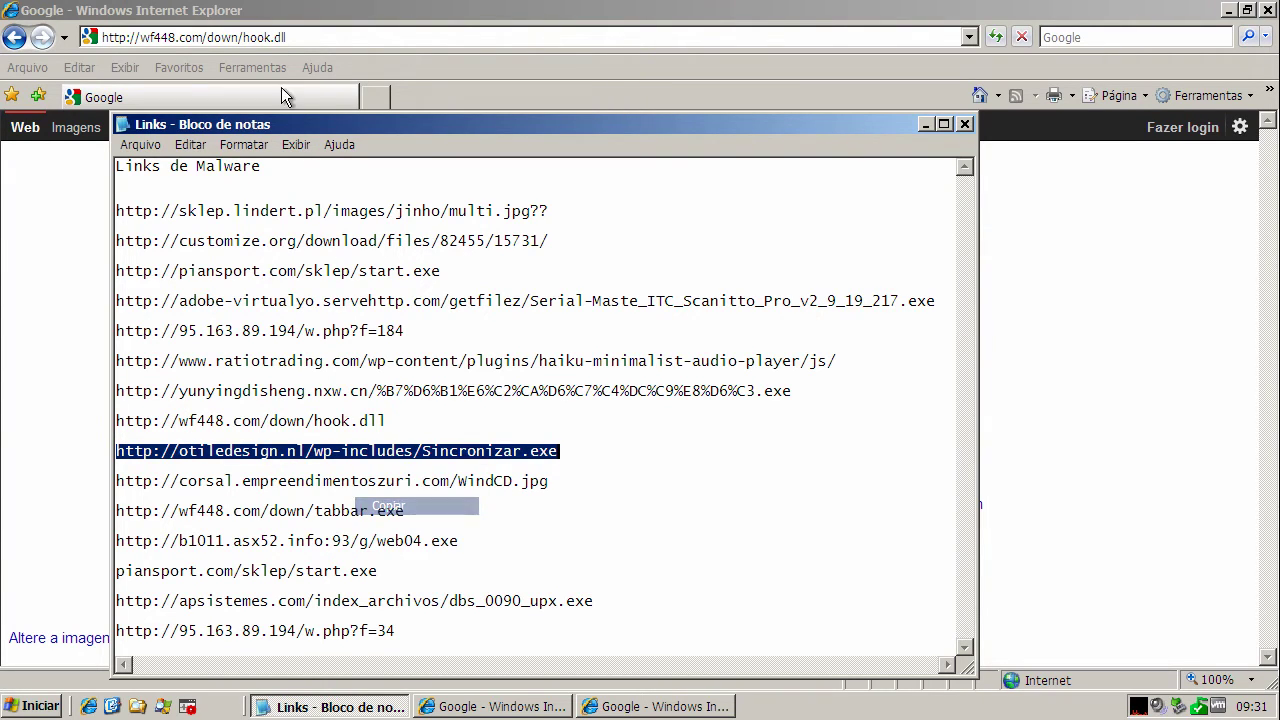
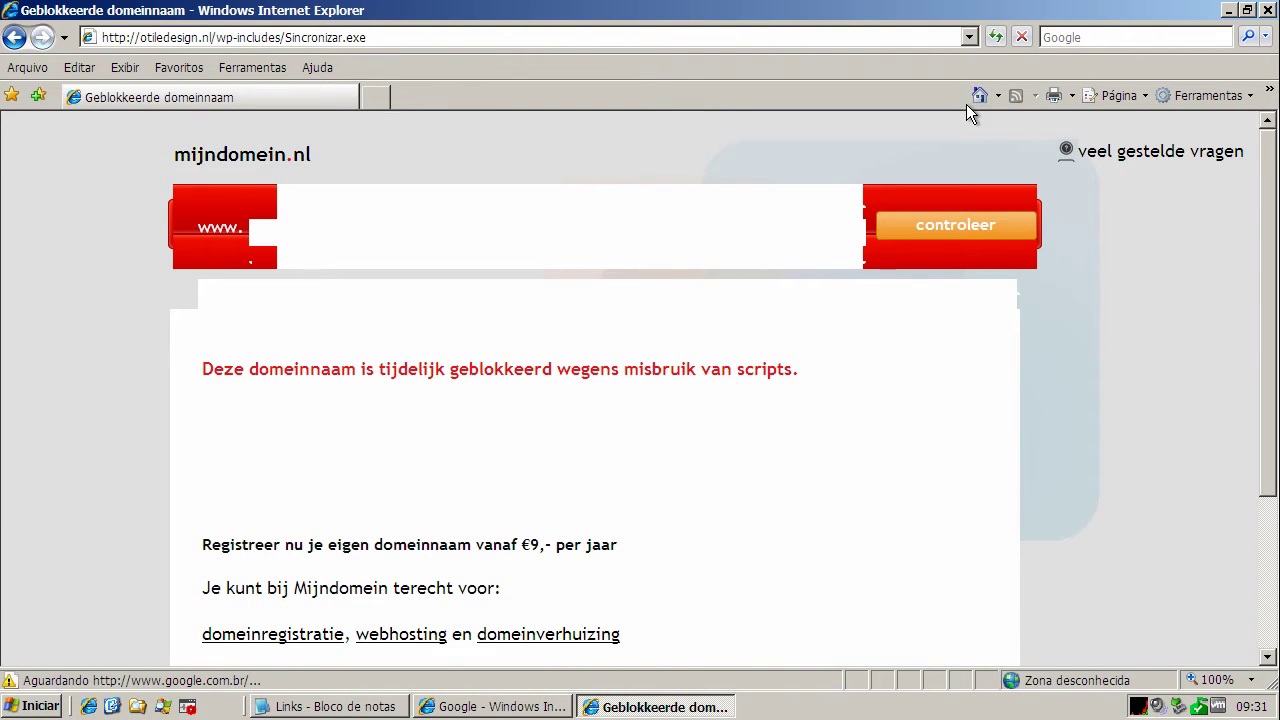
- Open the corsal.empreendimentoszuri.com/WindCD.jpg link from the Links text file in Internet Explorer and return to the home page
click(335, 706)
triple_click(368, 481)
right_click(368, 481)
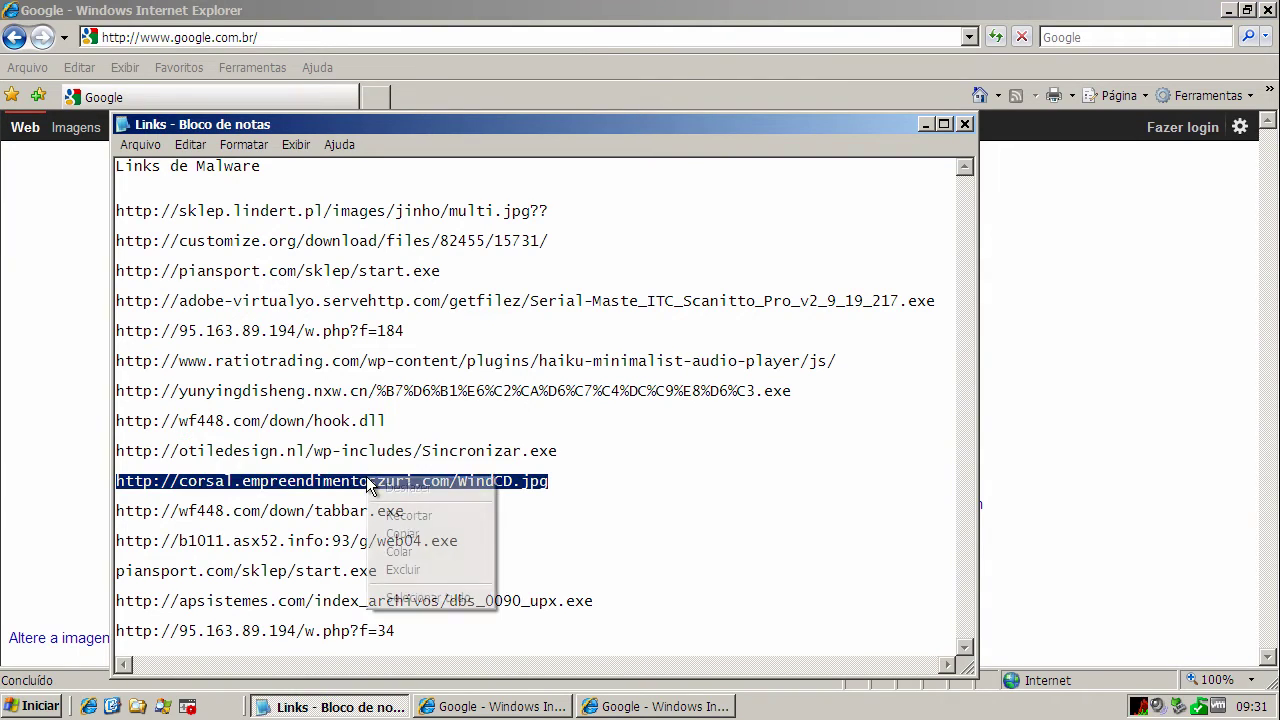
click(402, 533)
click(925, 124)
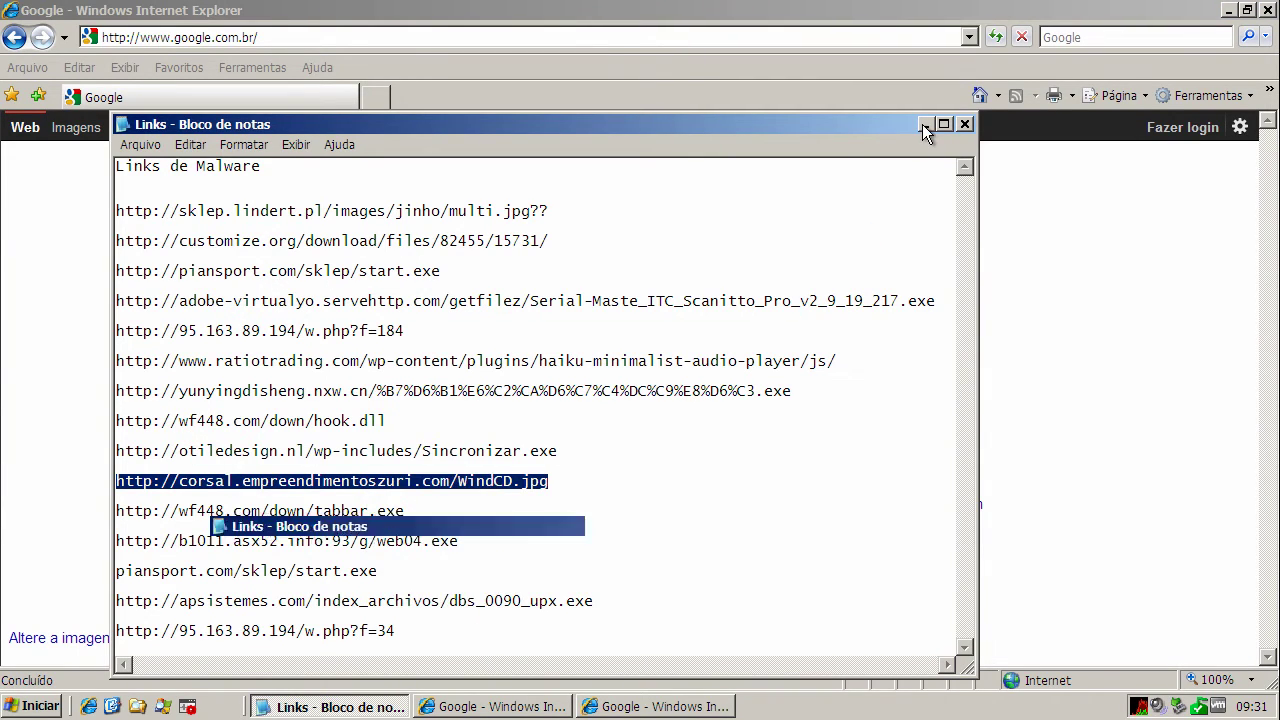
click(299, 36)
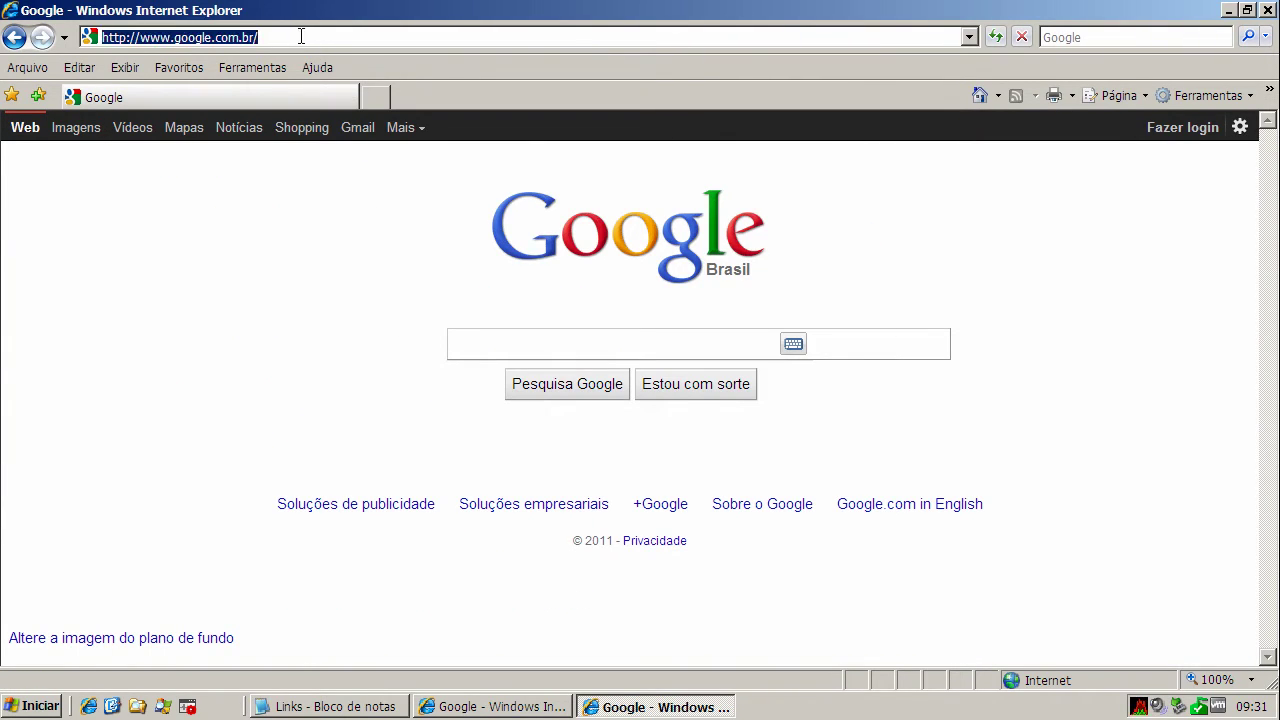
key(ctrl+v)
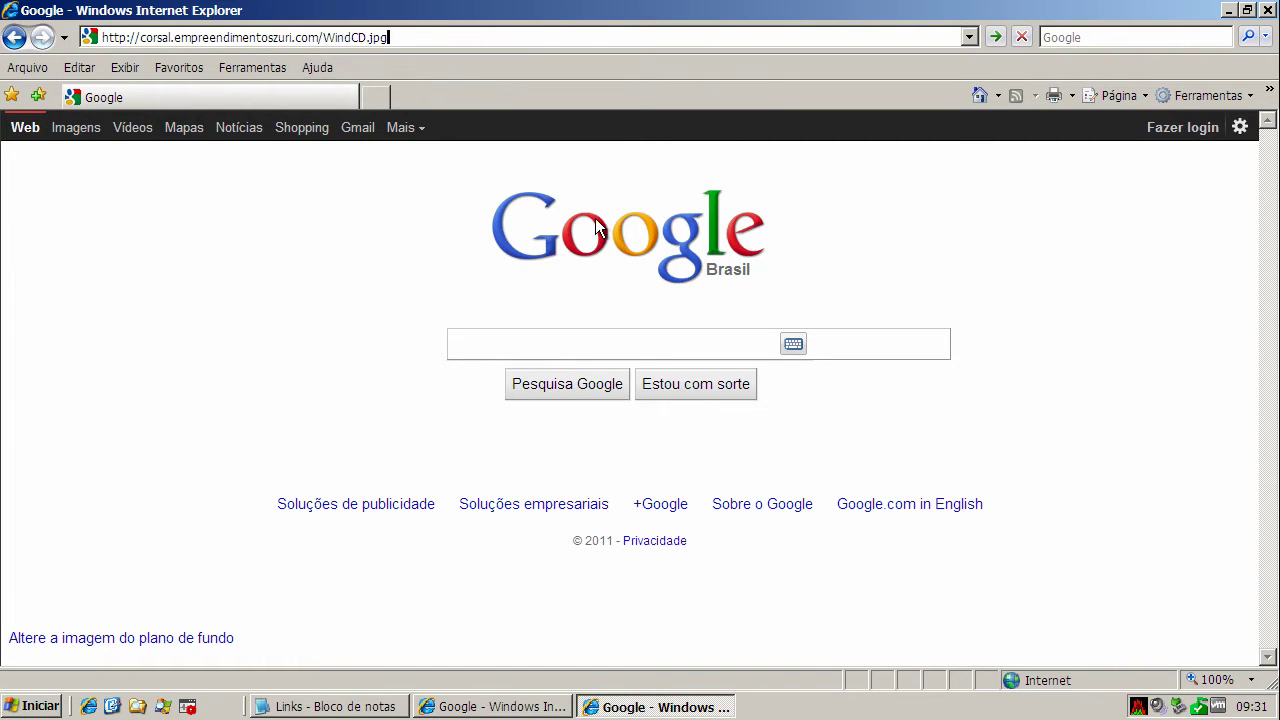
key(Return)
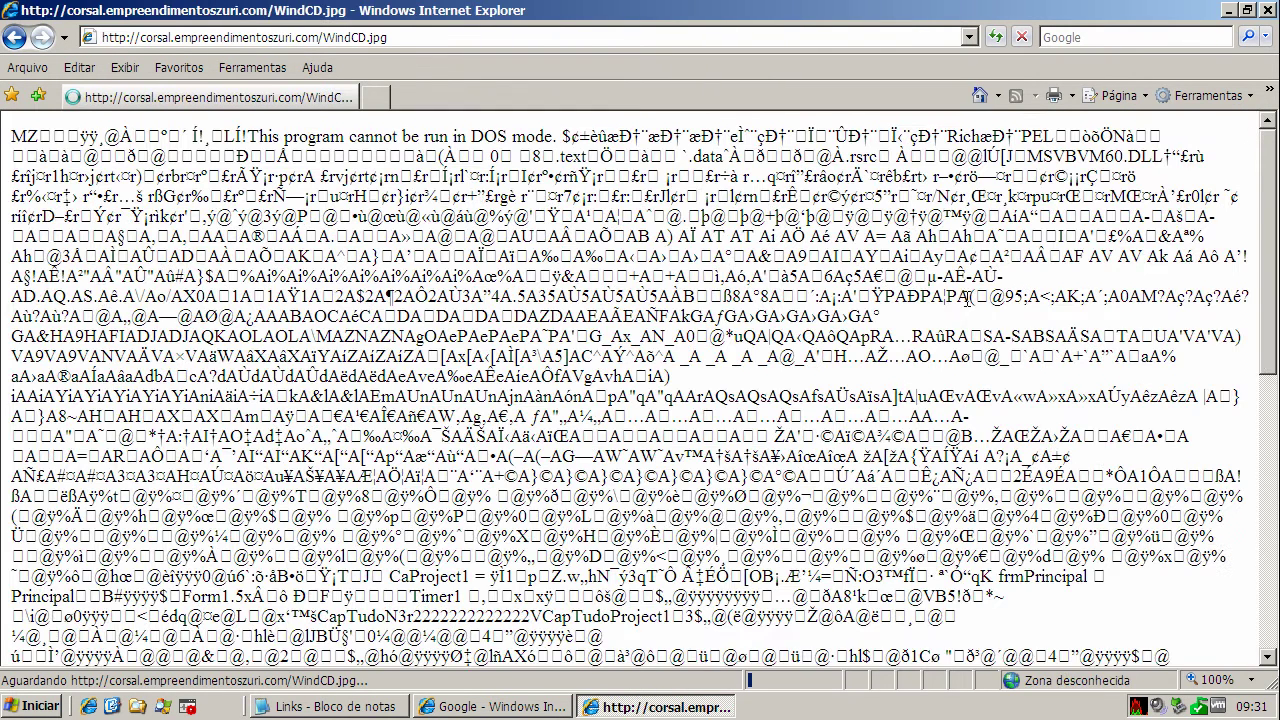
click(979, 97)
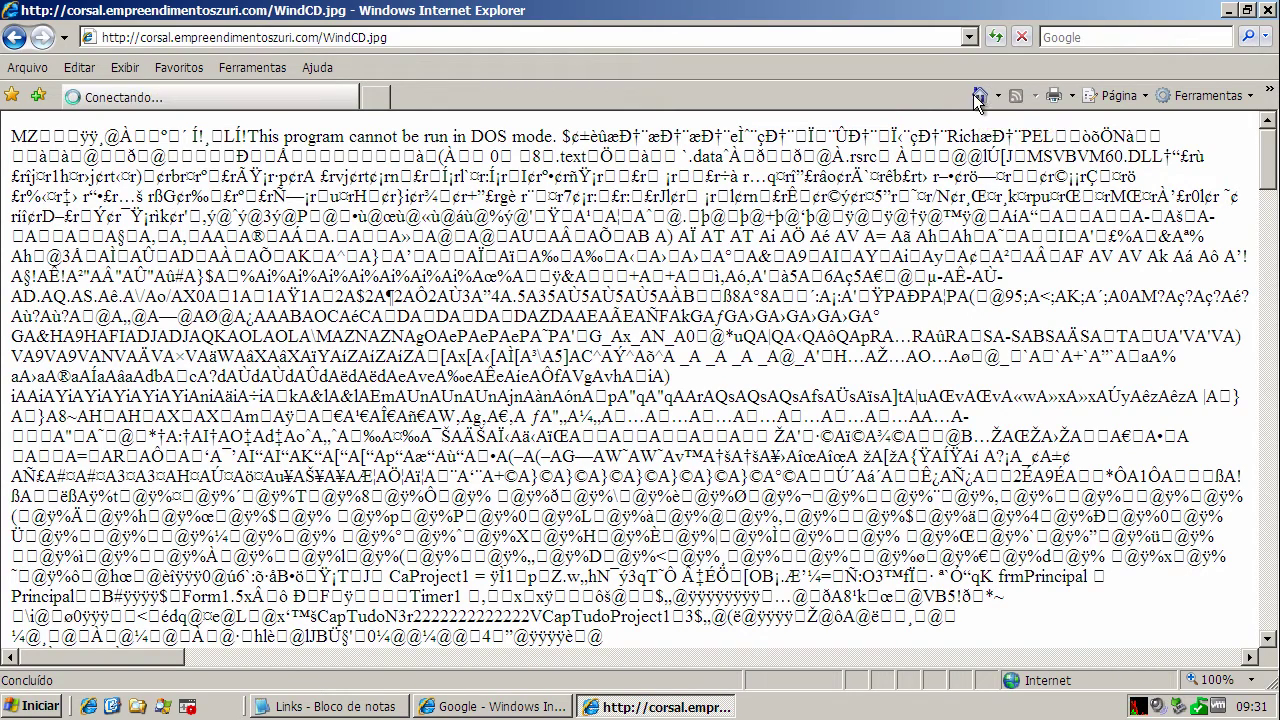
- Copy the wf448.com/down/tabbar.exe link from the Links text file and load it in Internet Explorer
click(330, 706)
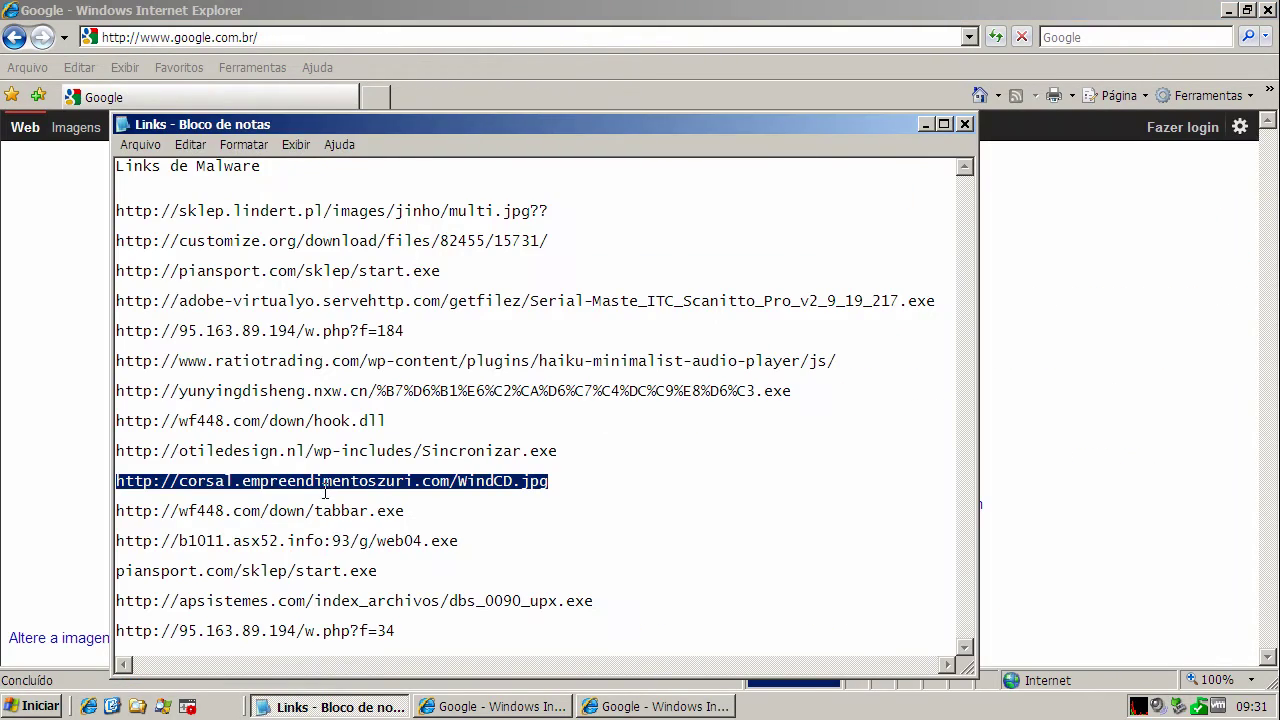
double_click(322, 511)
right_click(325, 512)
click(360, 568)
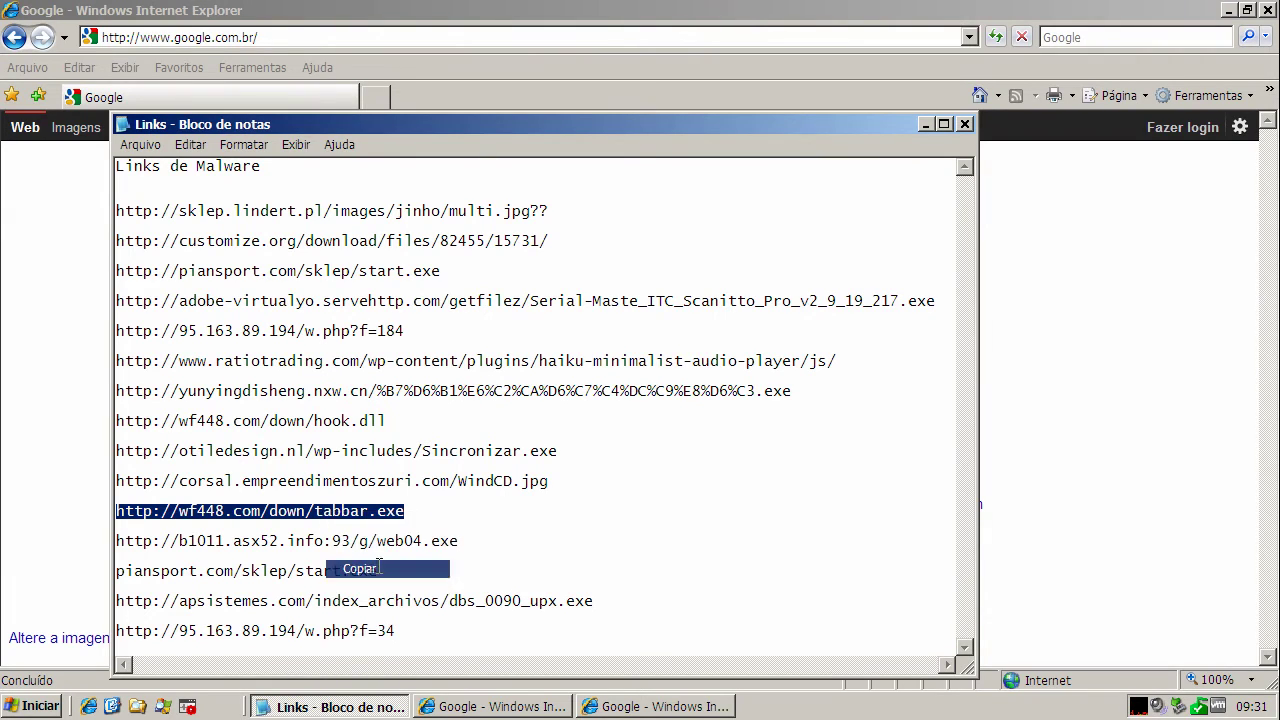
click(212, 40)
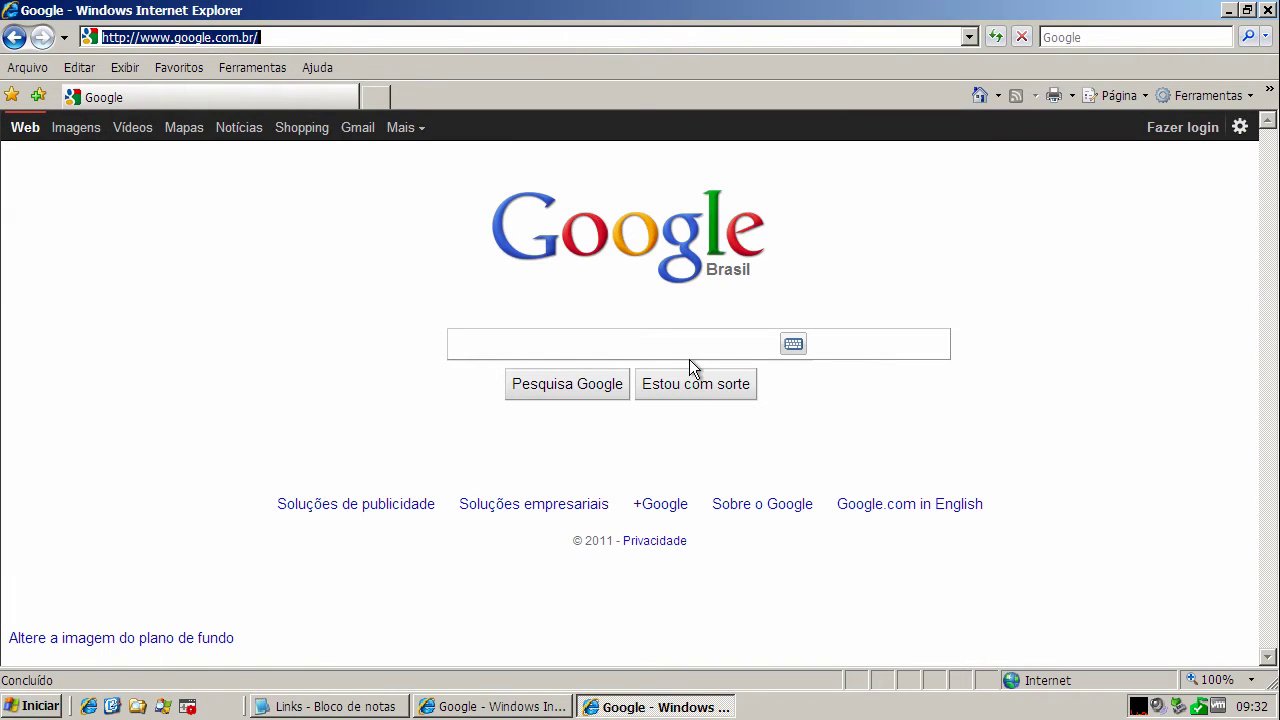
key(ctrl+v)
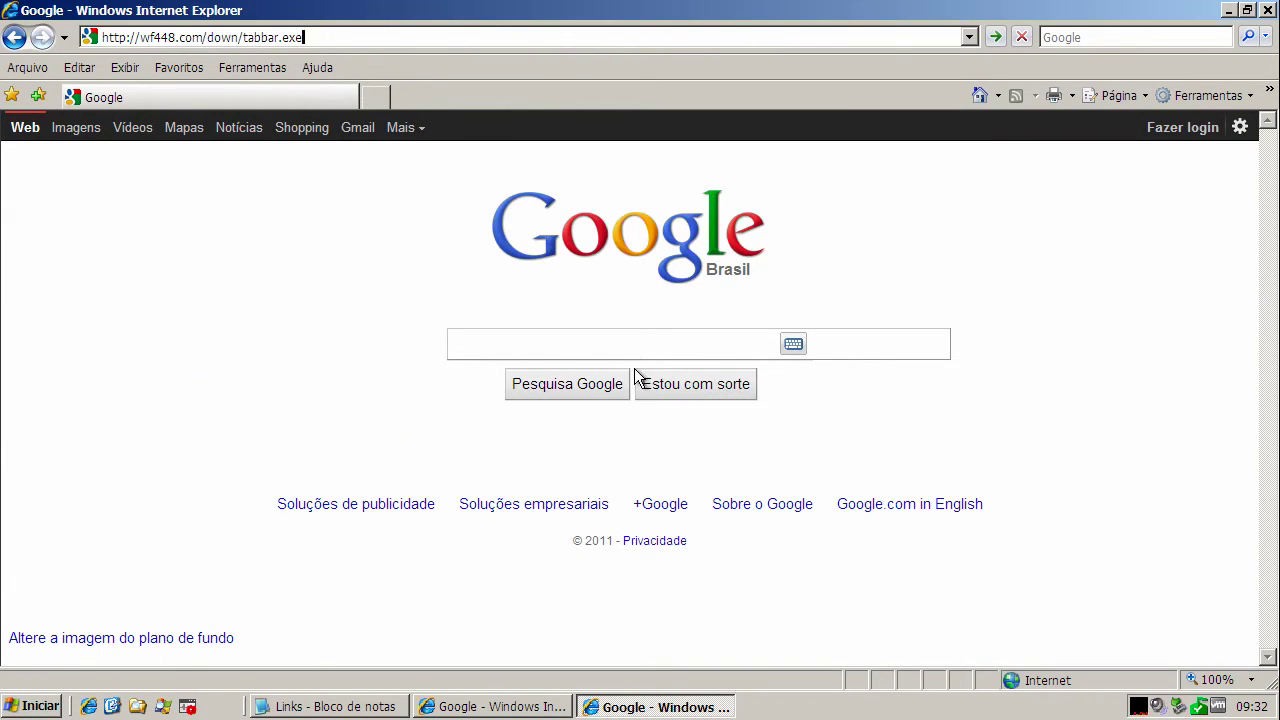
key(Return)
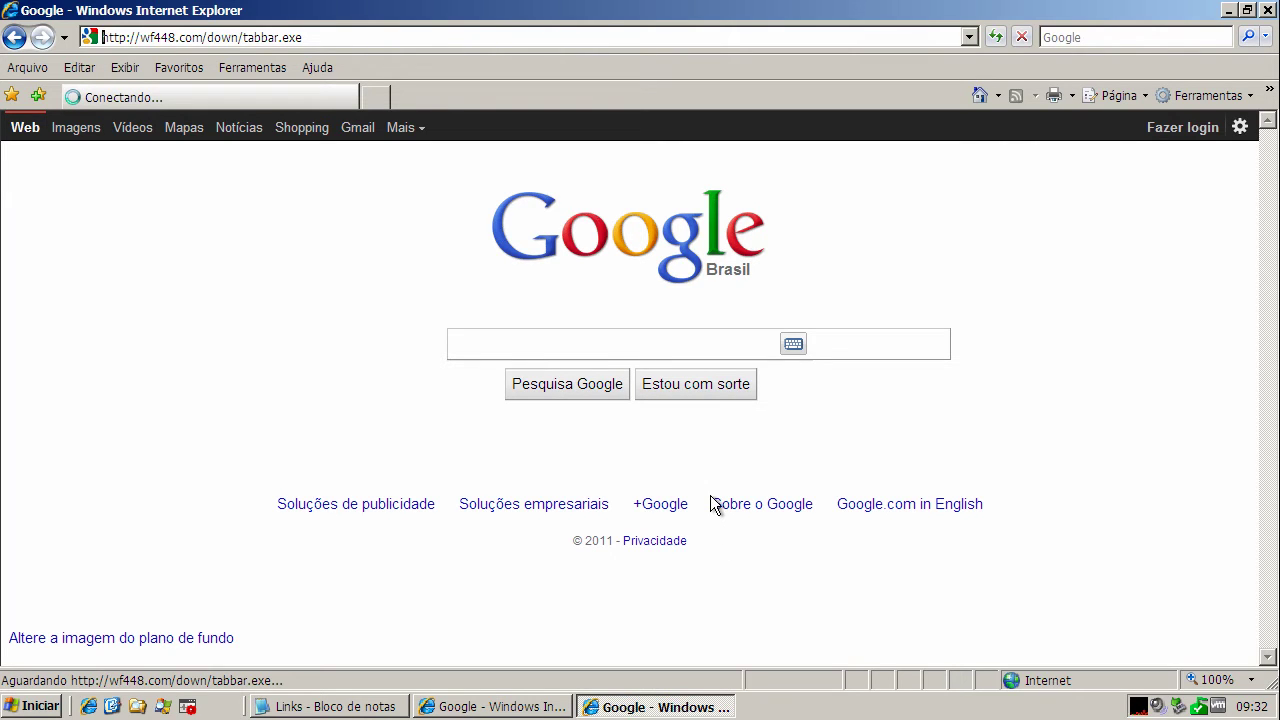
- Run the downloaded tabbar.exe despite the security warnings and have Security Essentials clean the computer of the detected threat
click(628, 362)
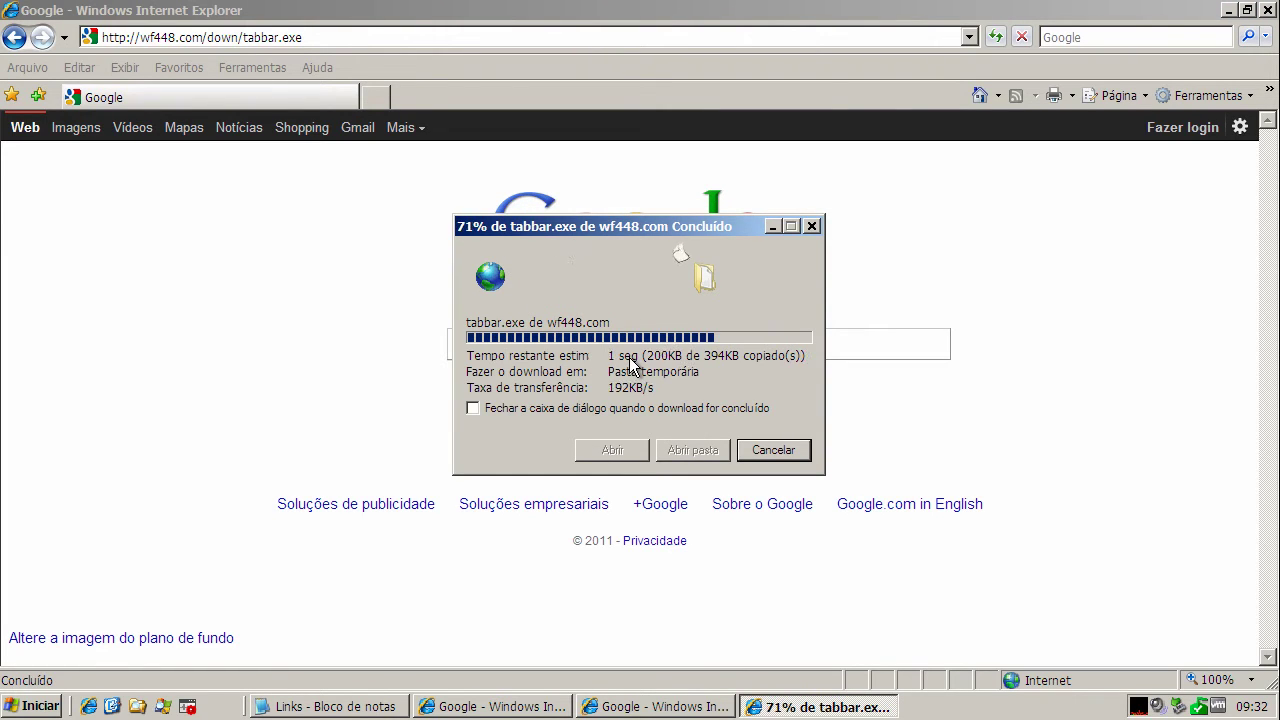
click(711, 350)
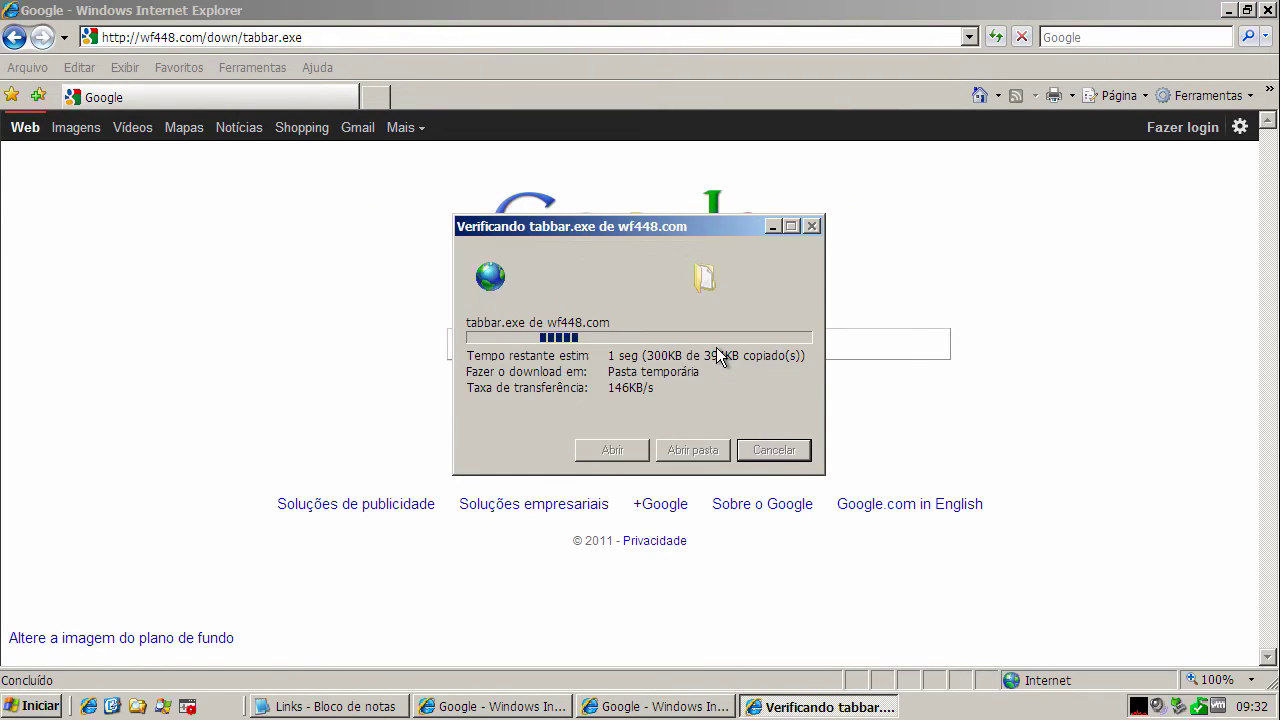
click(380, 705)
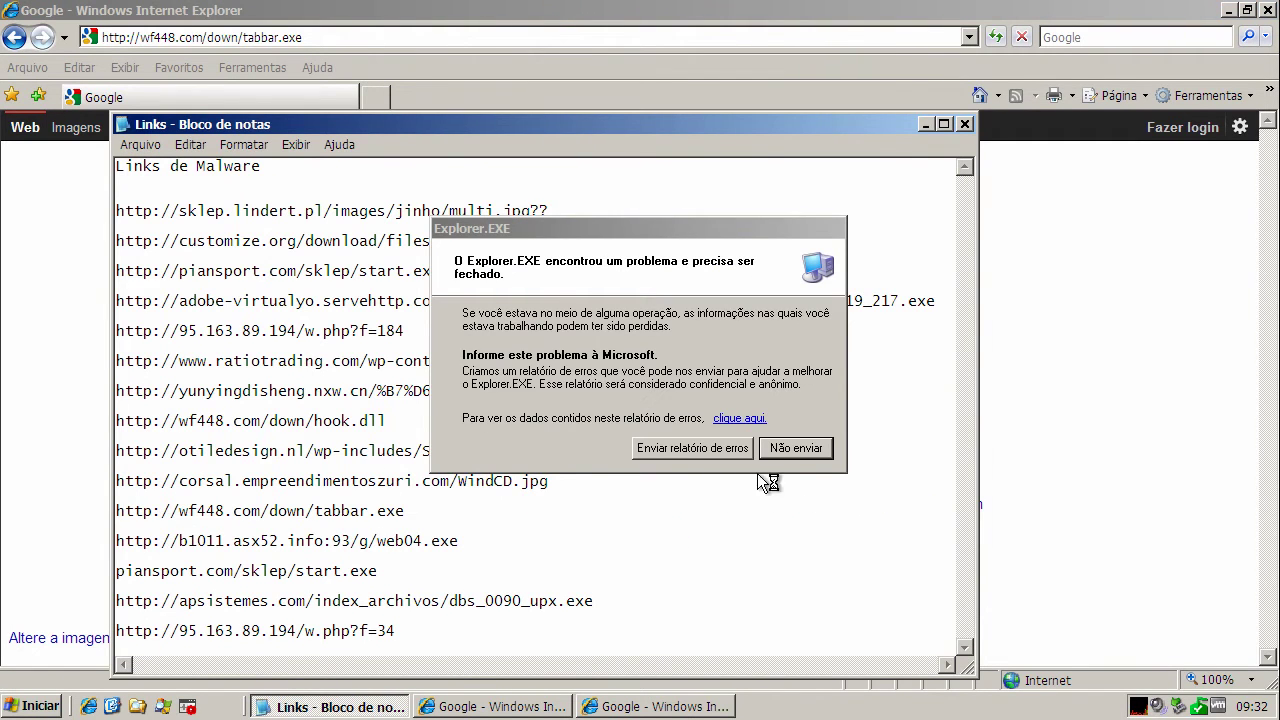
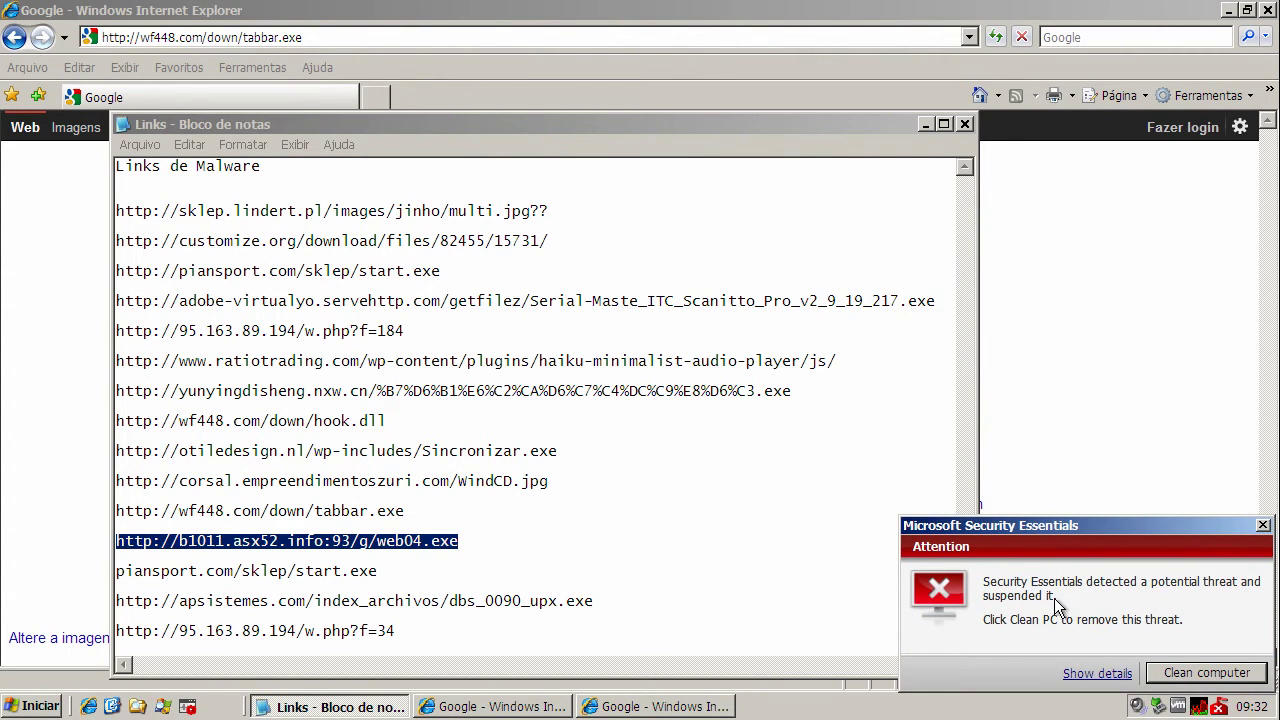
click(1206, 674)
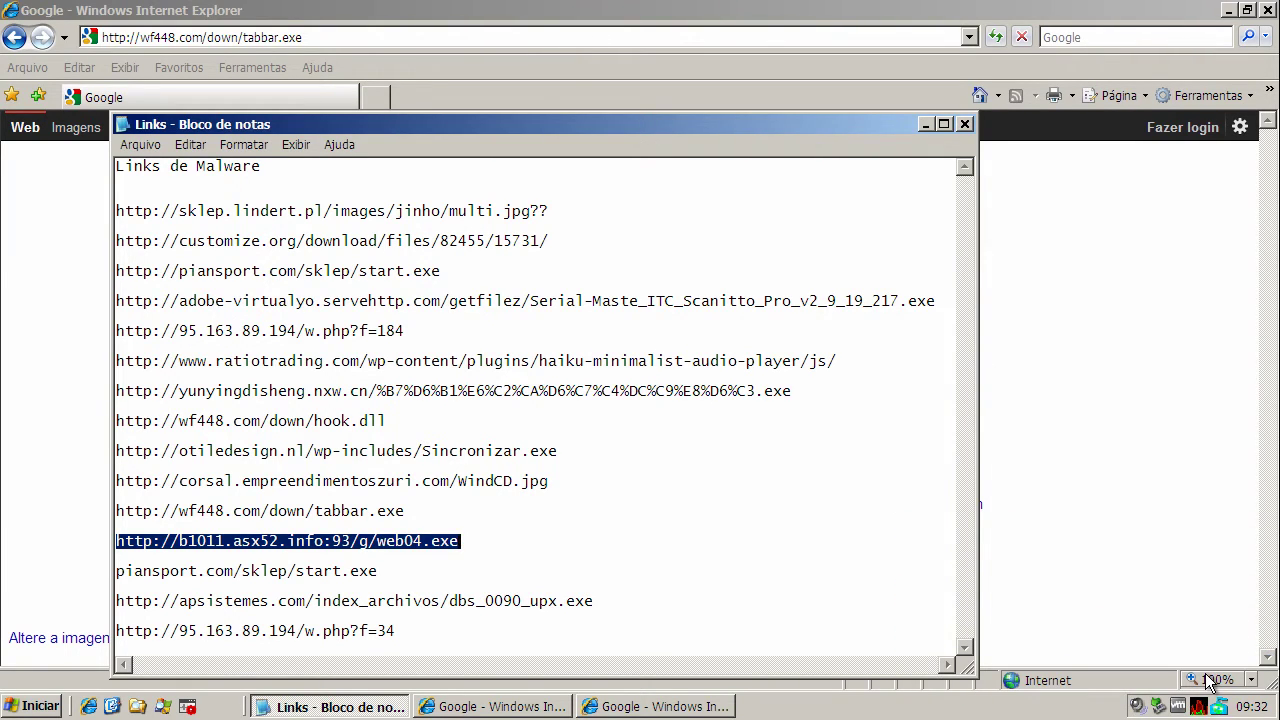
- Dismiss the restart notice without restarting and load the b1011.asx52.info:93/g/web04.exe link from the Links text file in the browser
right_click(417, 542)
click(496, 596)
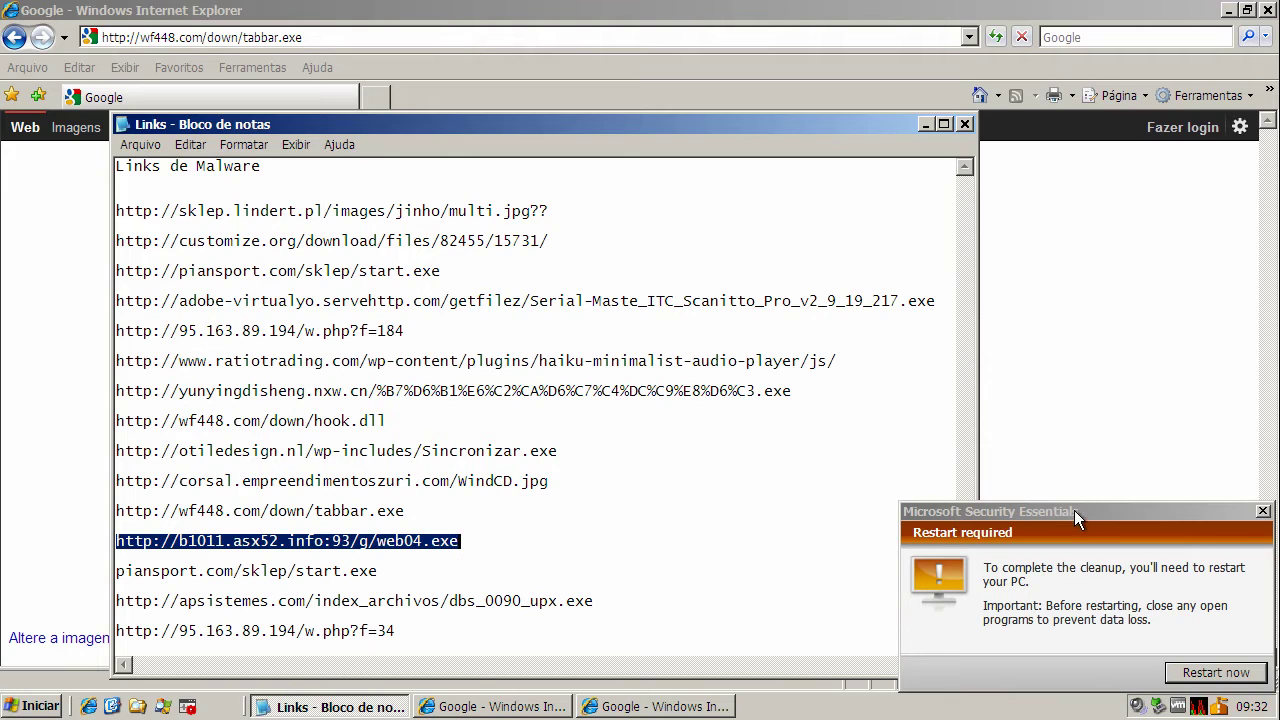
click(1263, 513)
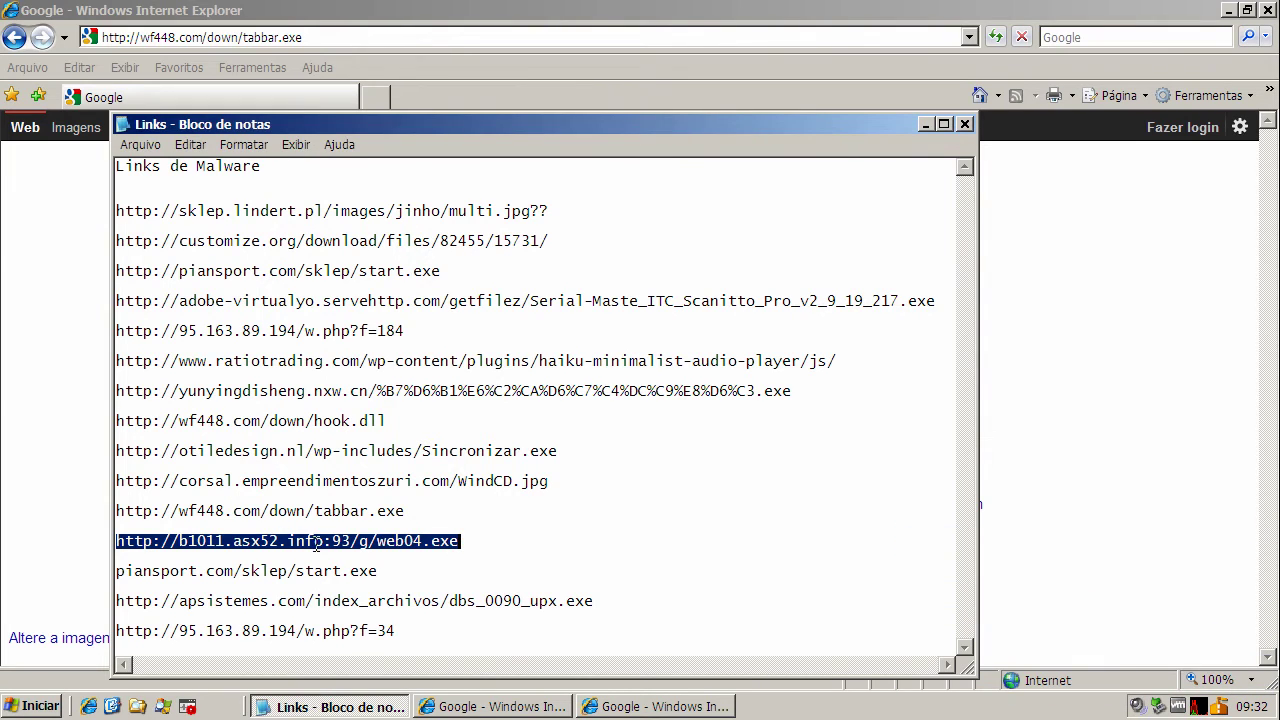
right_click(379, 548)
click(425, 603)
click(926, 124)
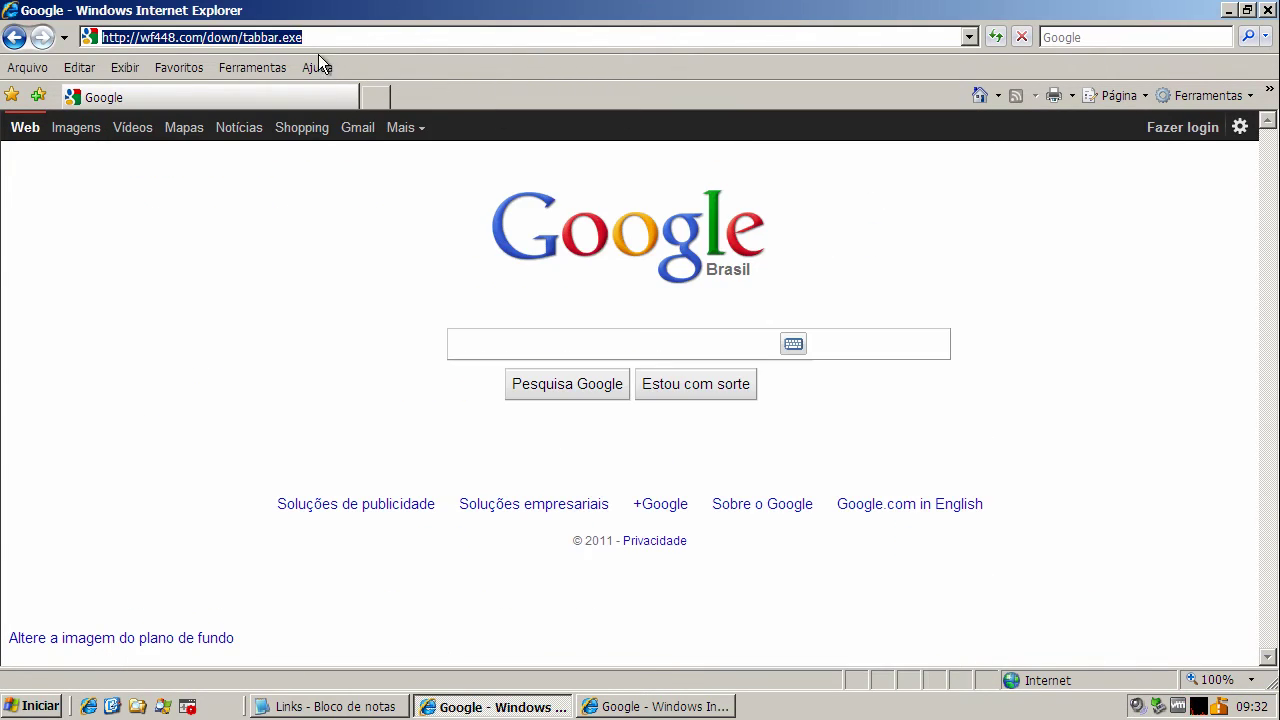
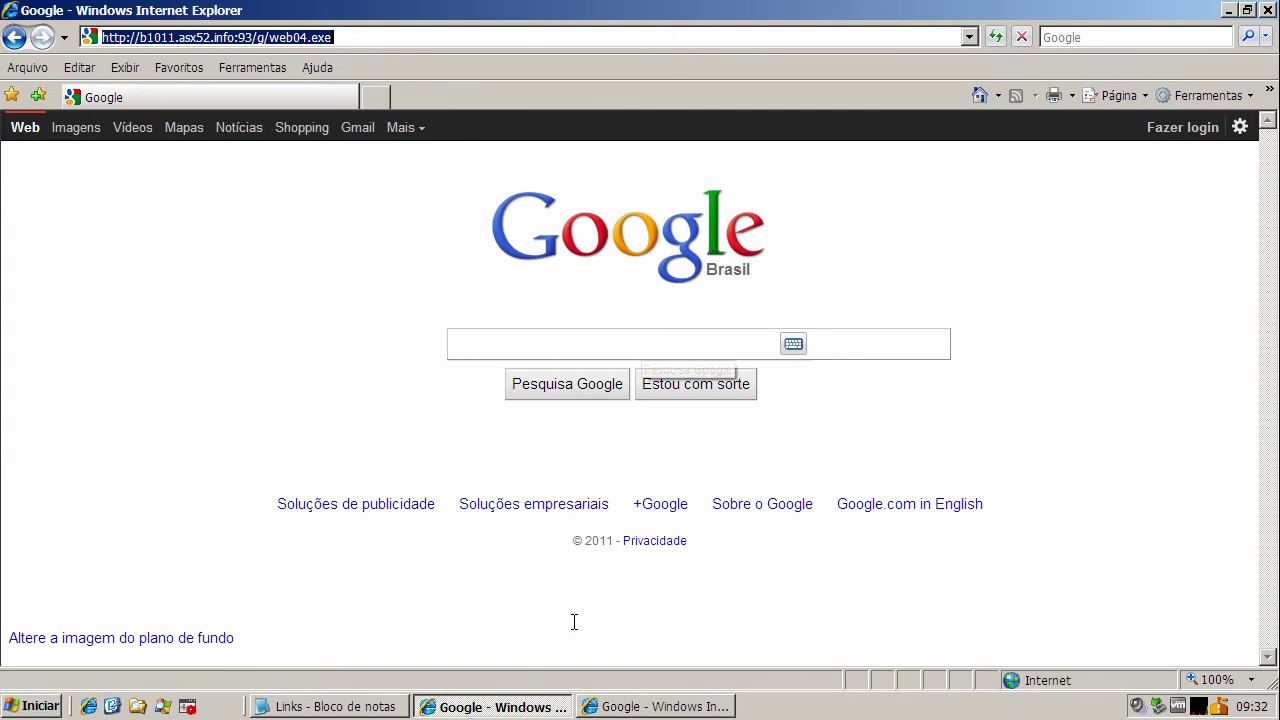
- Load the piansport.com/sklep/start.exe link from the Links text file in Internet Explorer and run the downloaded start.exe
click(371, 705)
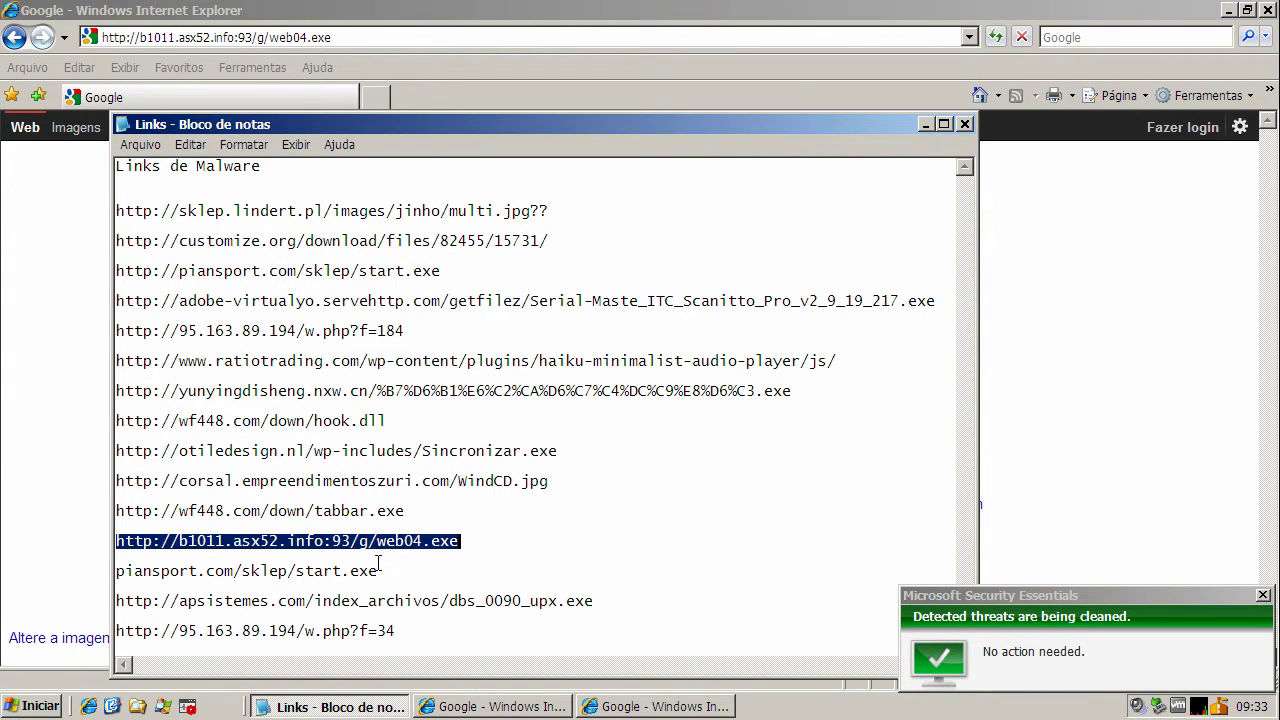
double_click(316, 567)
right_click(316, 570)
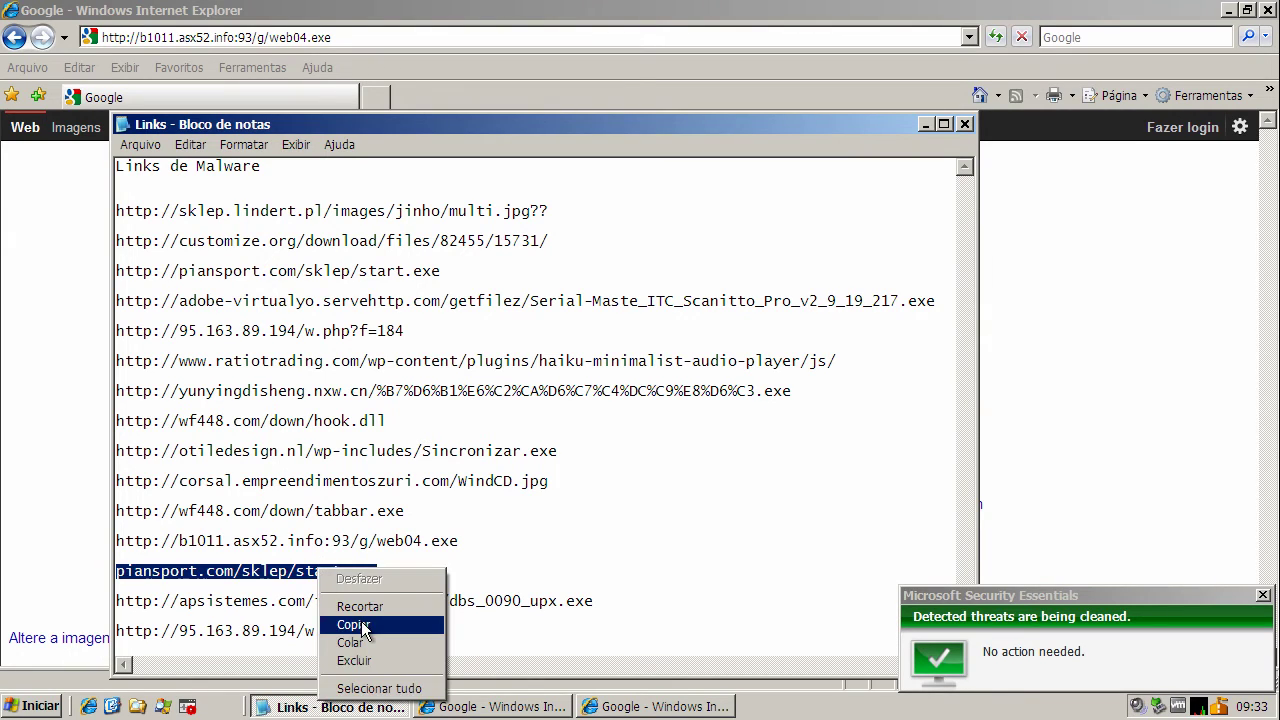
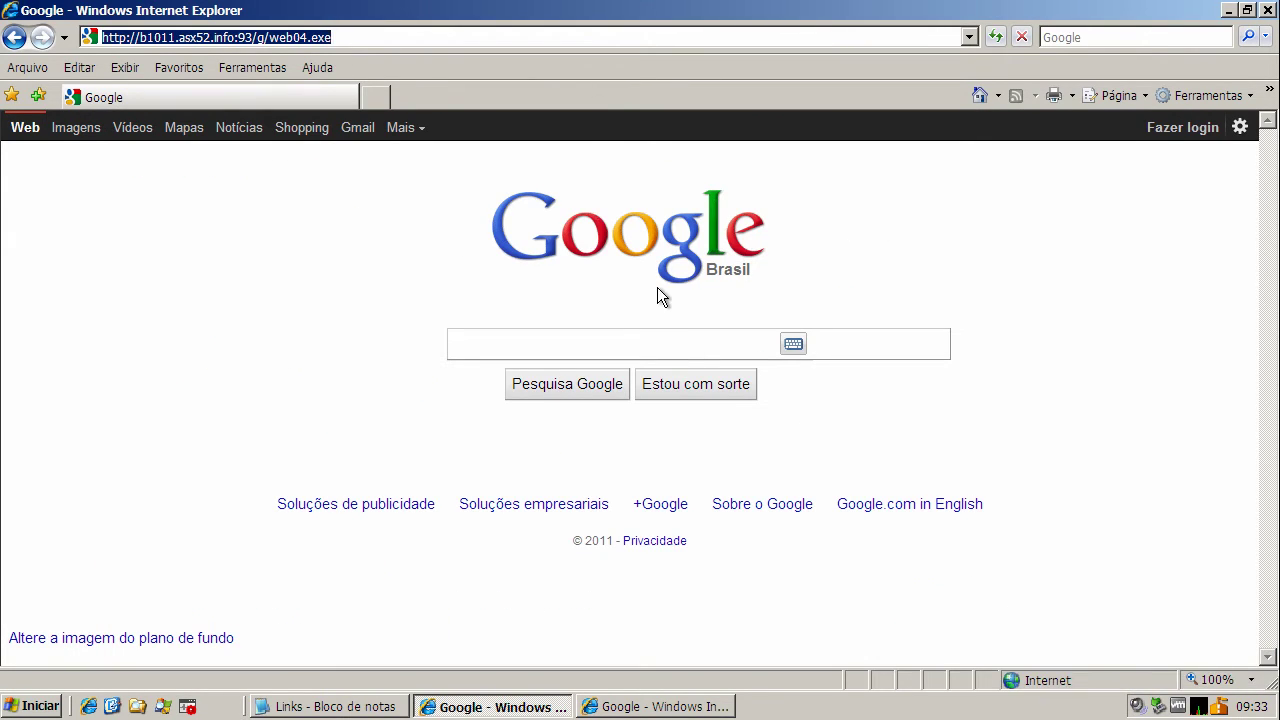
text(piansport.com/sklep/start.exe)
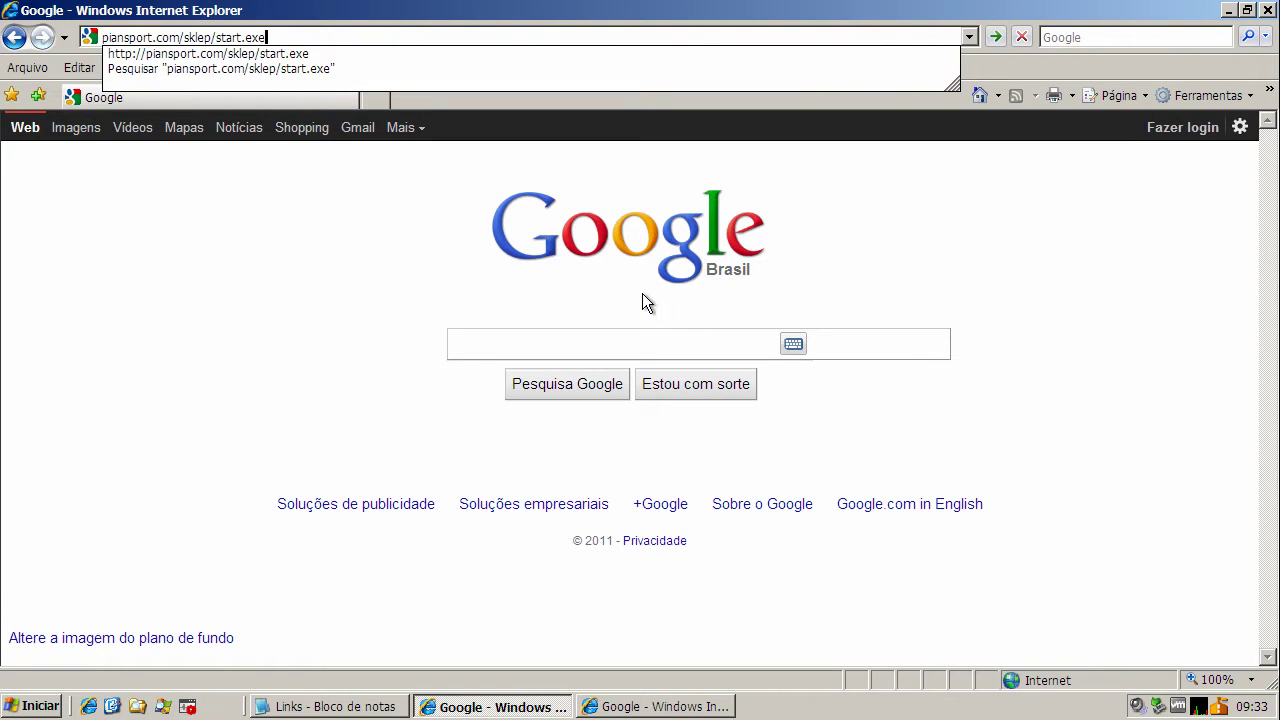
key(Return)
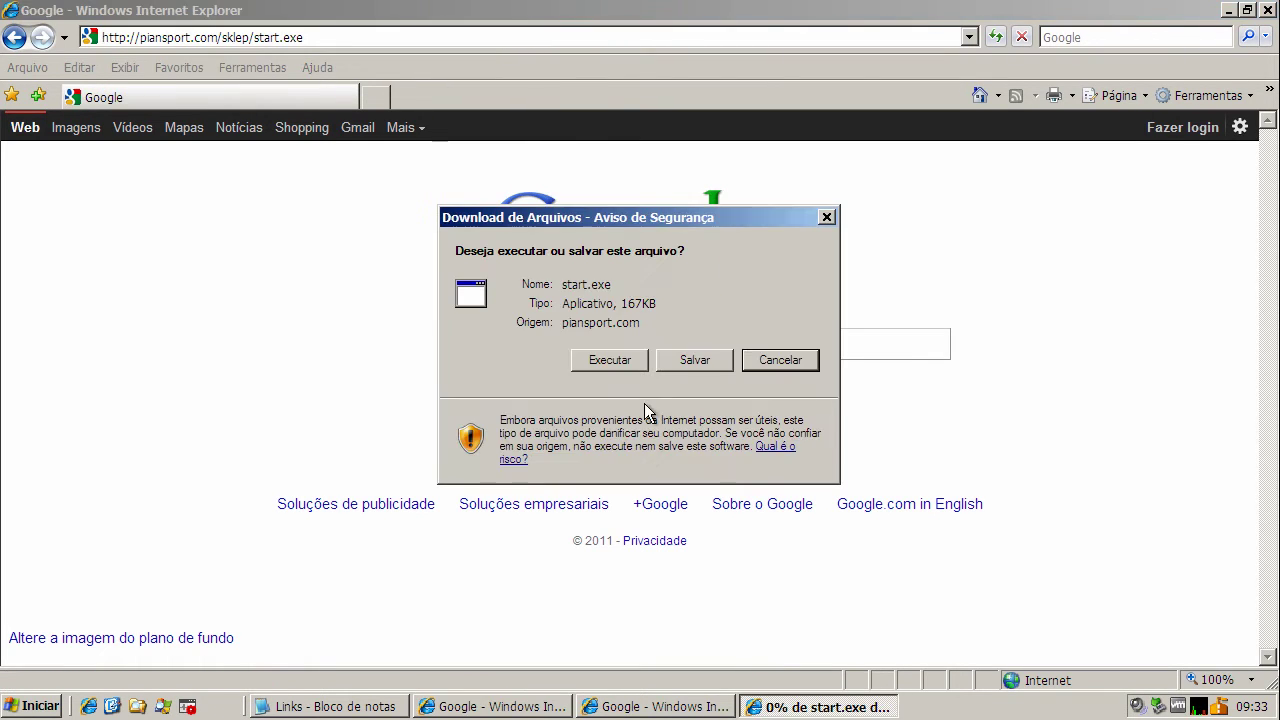
click(626, 362)
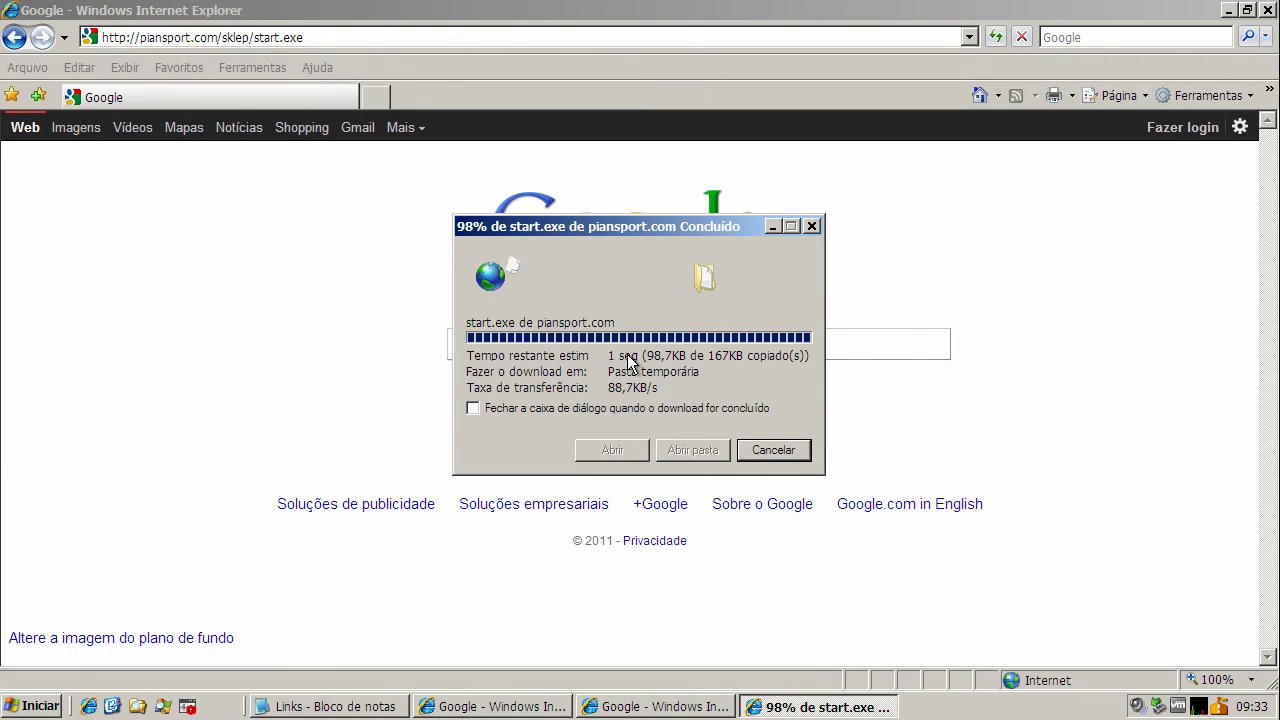
click(736, 358)
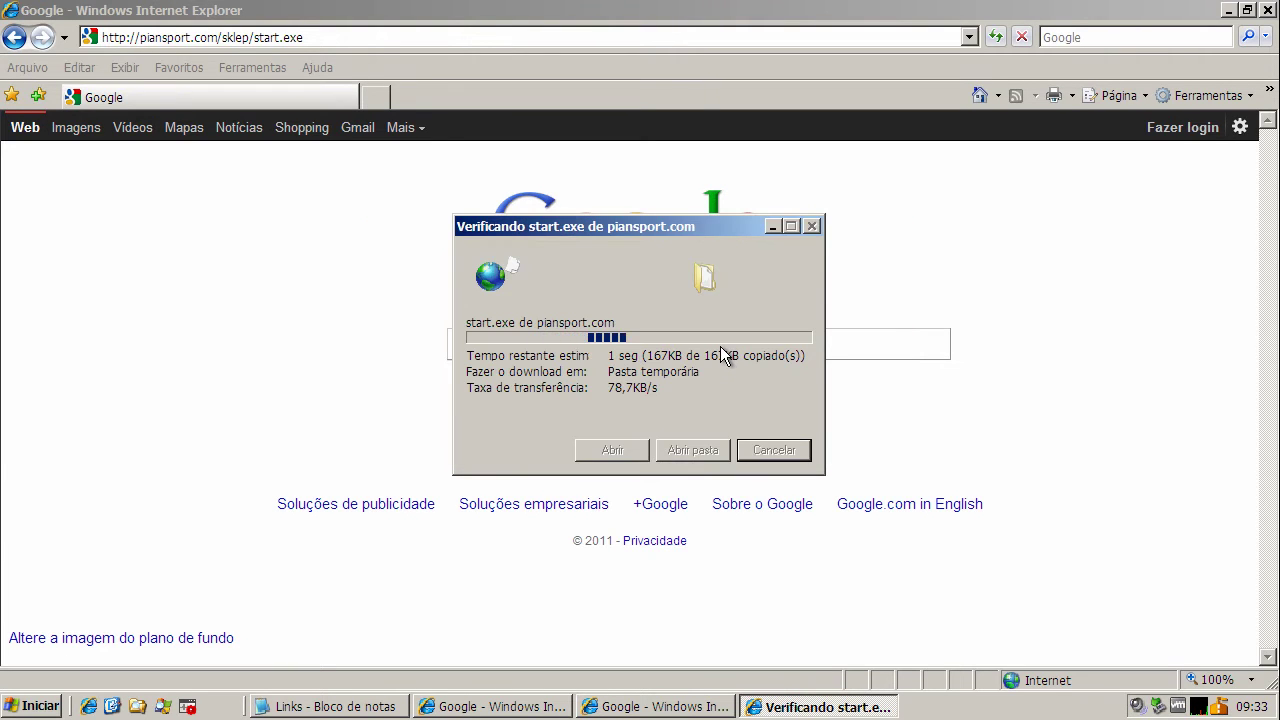
- Load the apsistemes.com/index_archivos/dbs_0090_upx.exe link from the Links text file and run the downloaded dbs_0090_upx.exe
click(360, 708)
double_click(368, 600)
right_click(370, 598)
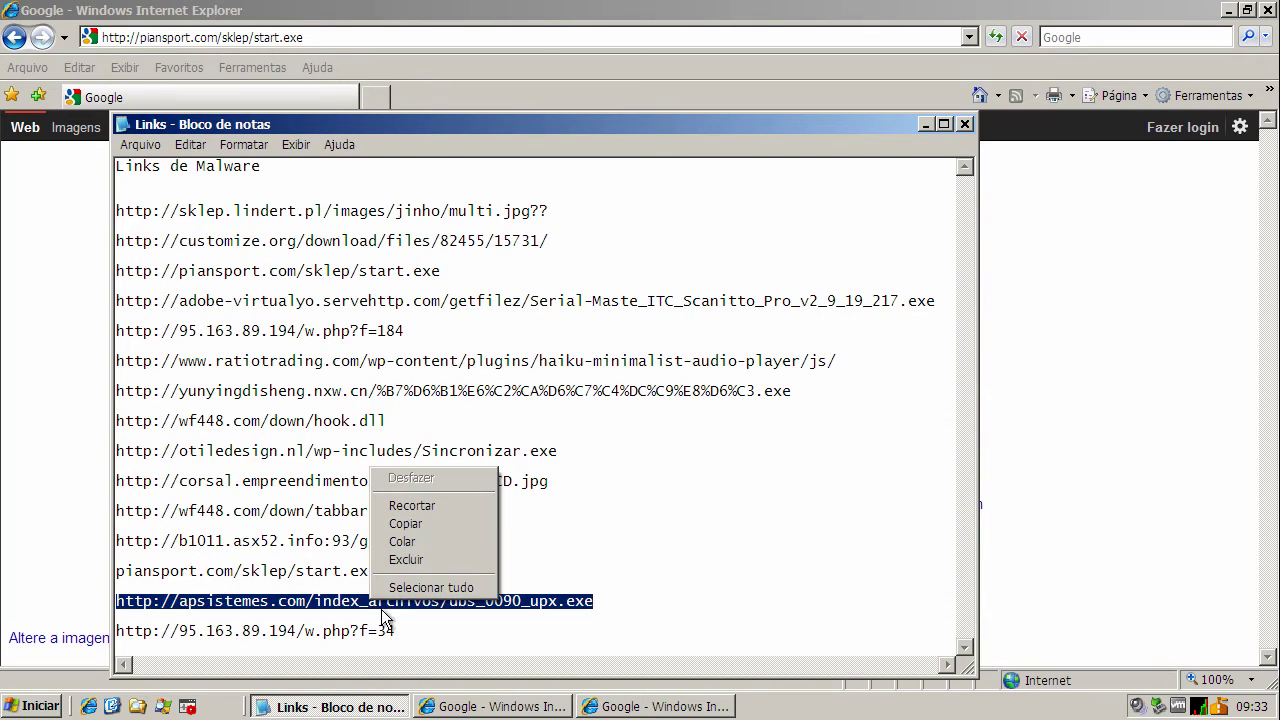
click(406, 523)
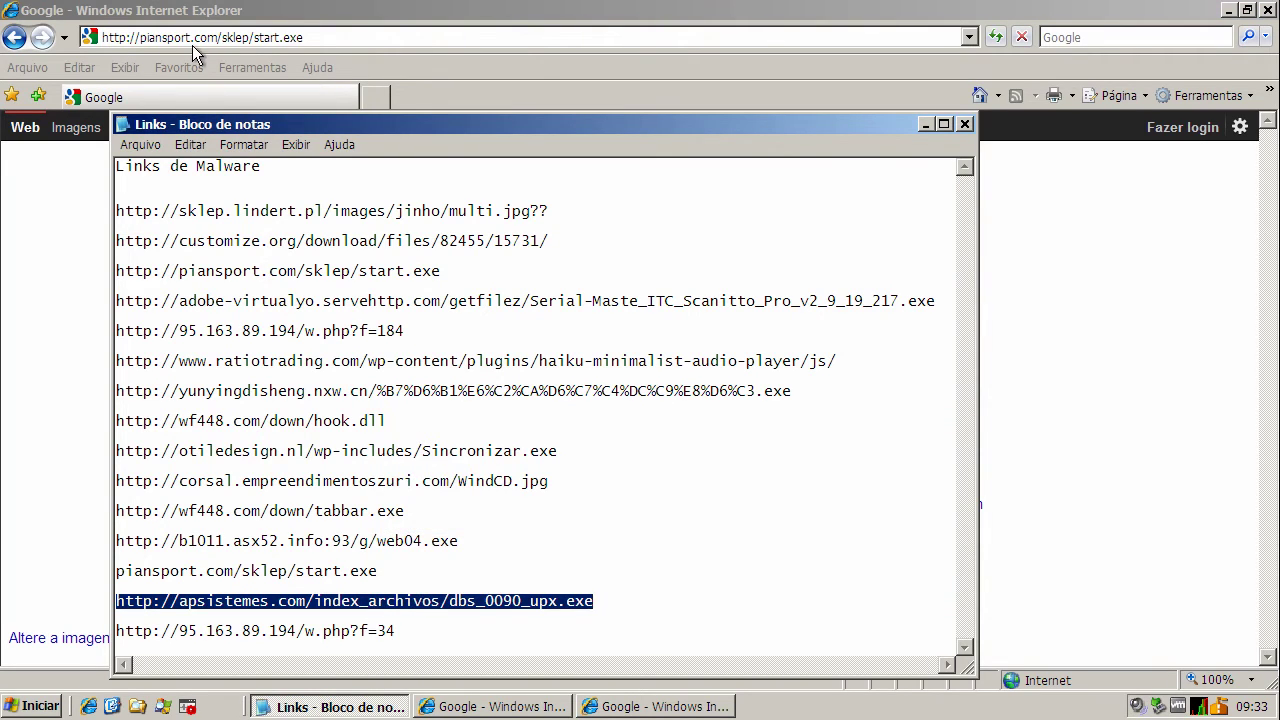
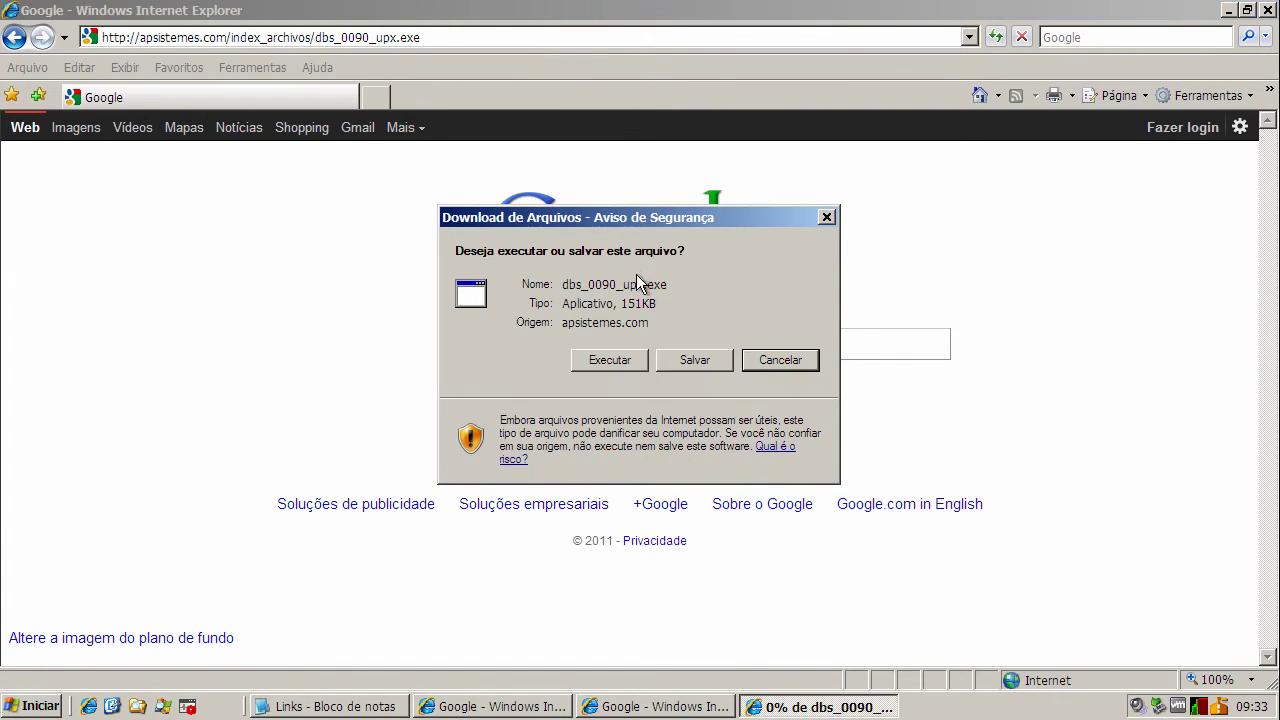
click(623, 363)
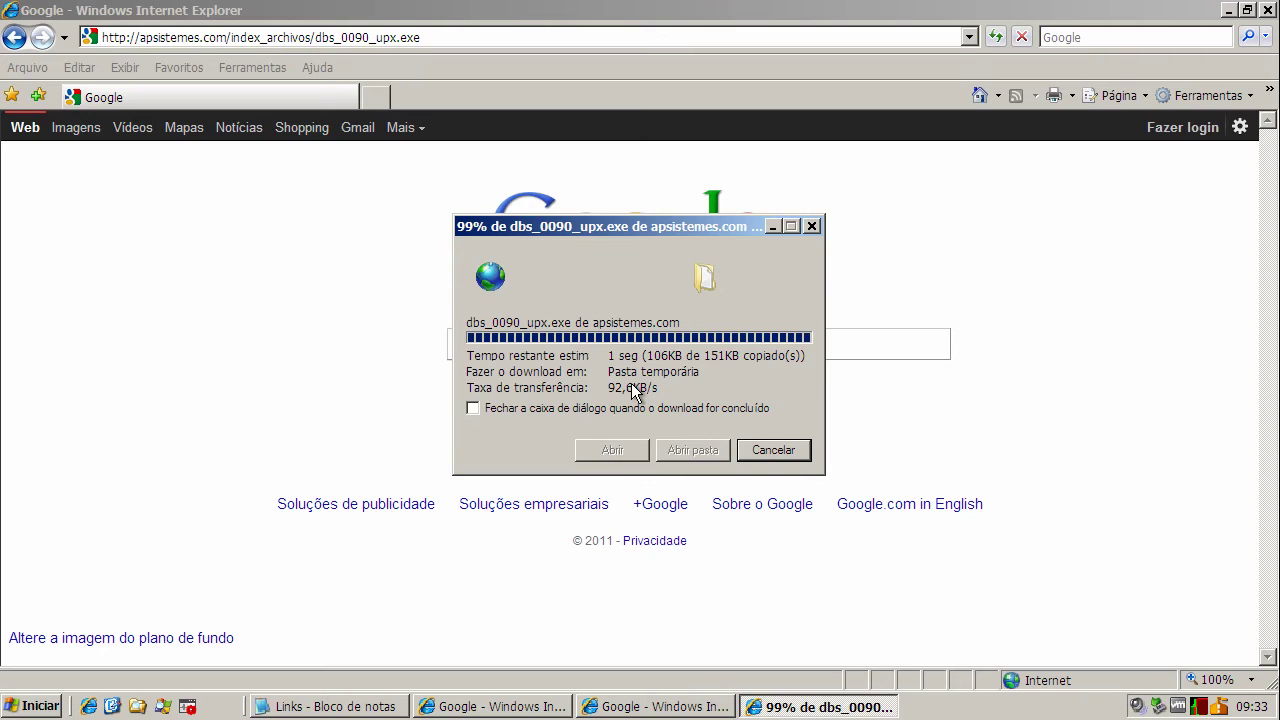
click(700, 332)
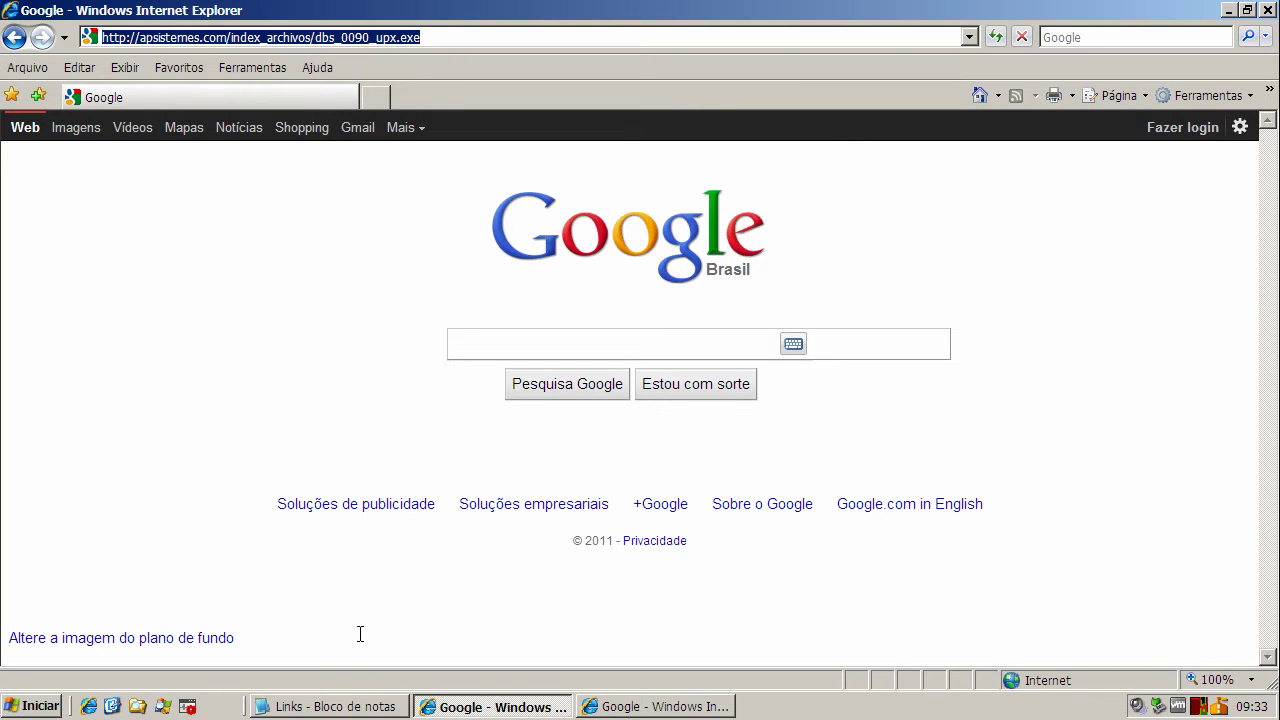
- Copy the 95.163.89.194/w.php?f=34 link, close the Links text file, and load the link in Internet Explorer
click(350, 706)
triple_click(327, 631)
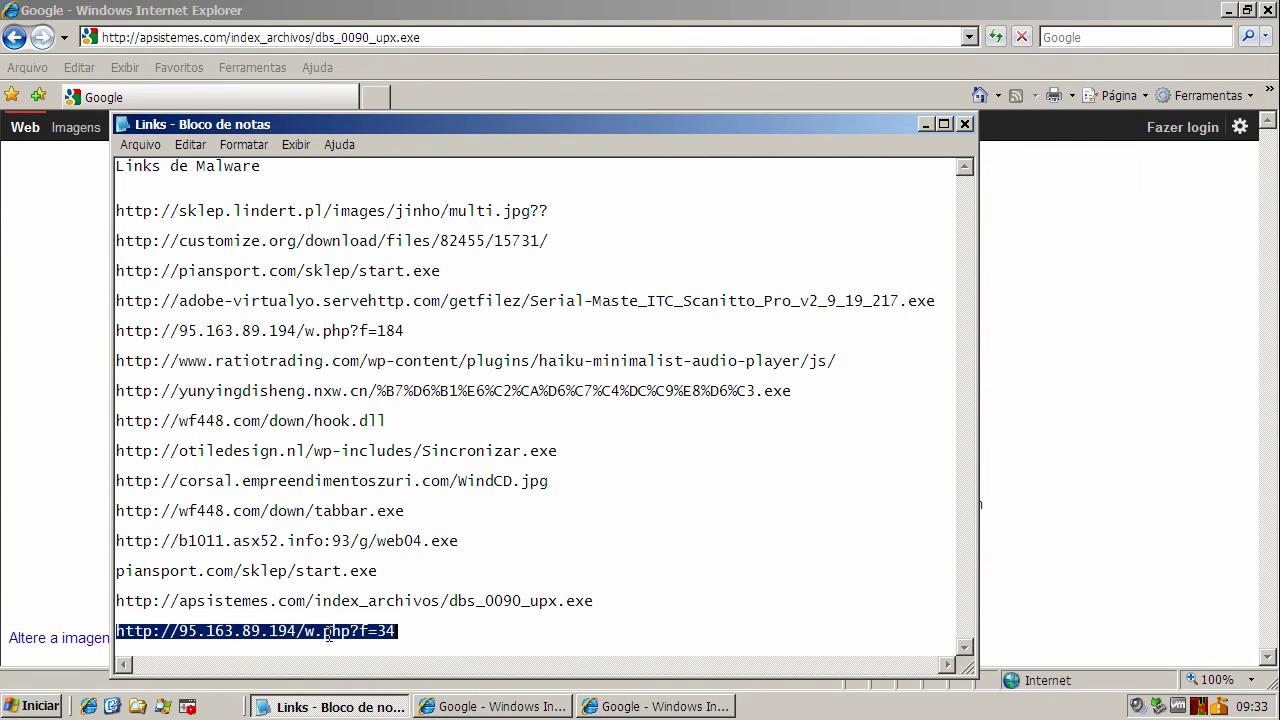
right_click(327, 634)
click(370, 557)
key(alt+F4)
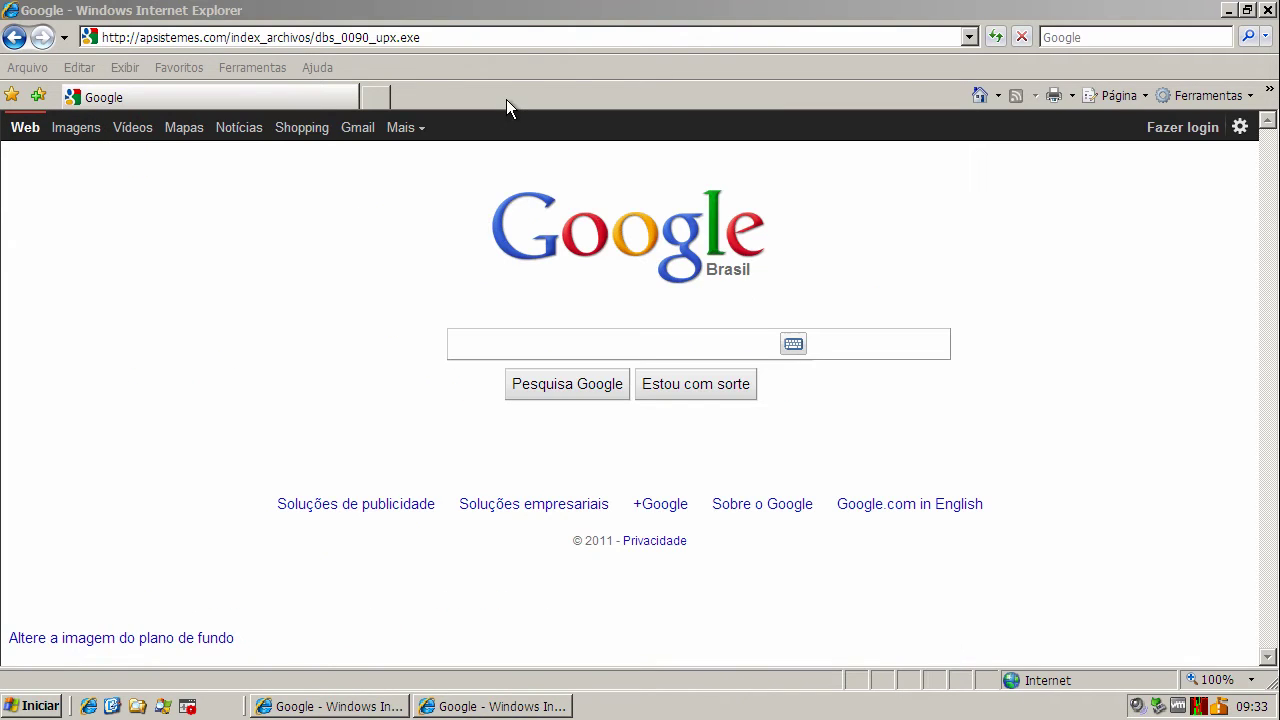
click(252, 37)
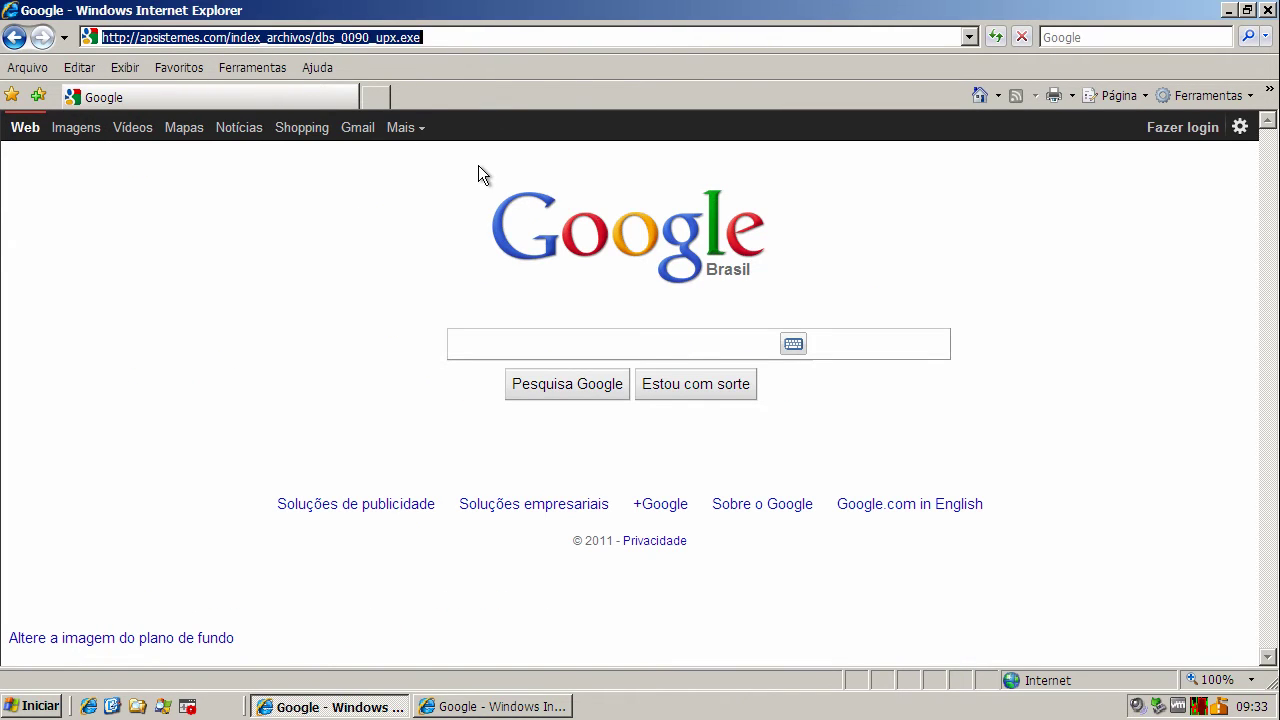
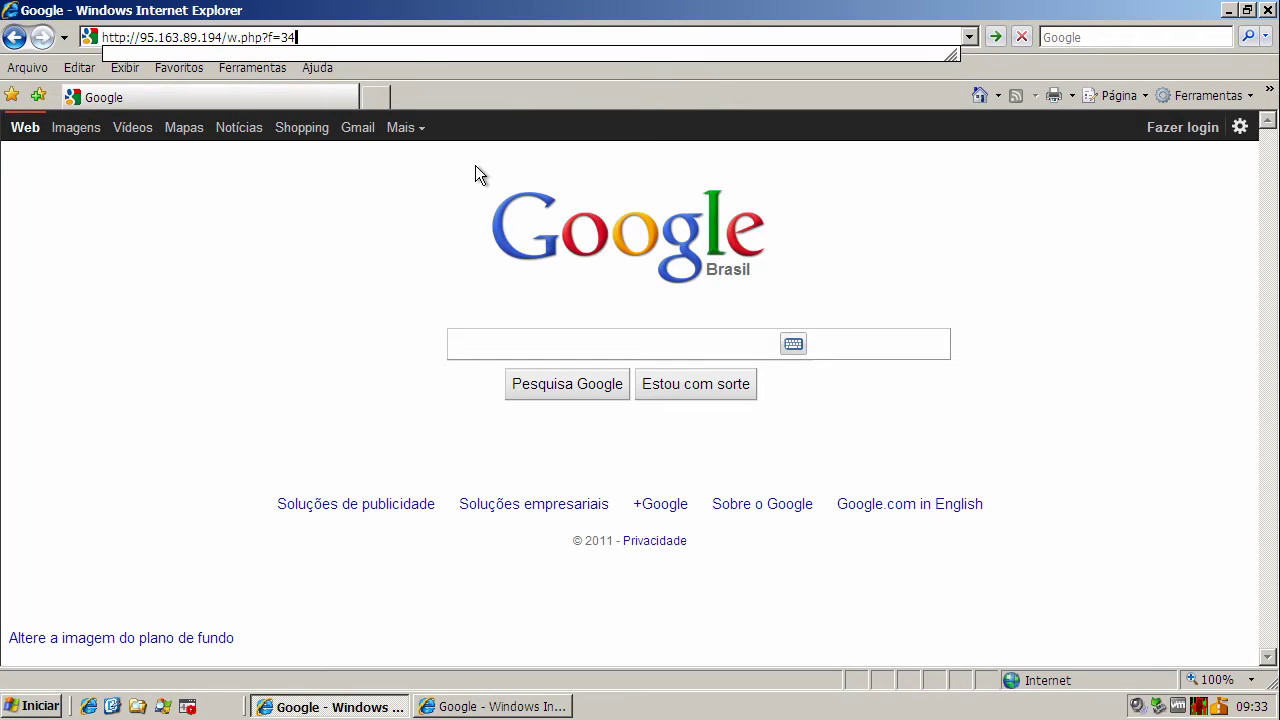
key(Return)
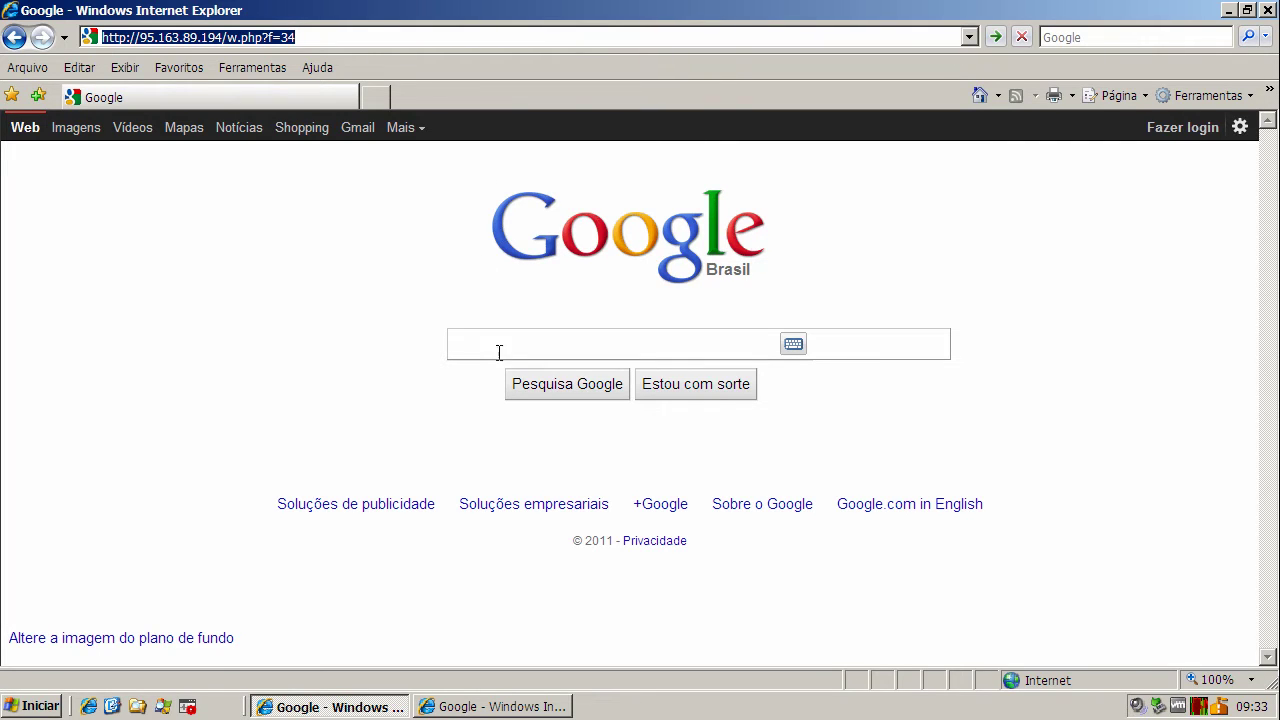
- Close the second Google browser window and bring up the Links text file with the remaining malware links
click(532, 707)
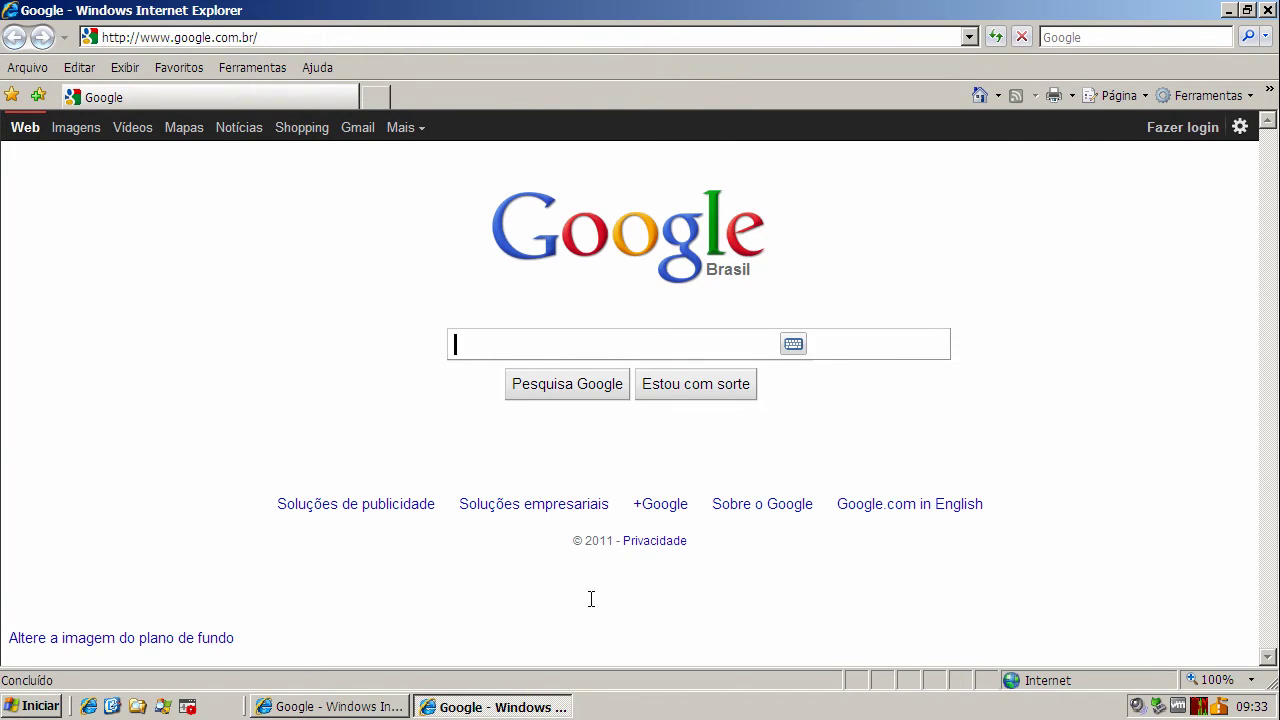
click(372, 702)
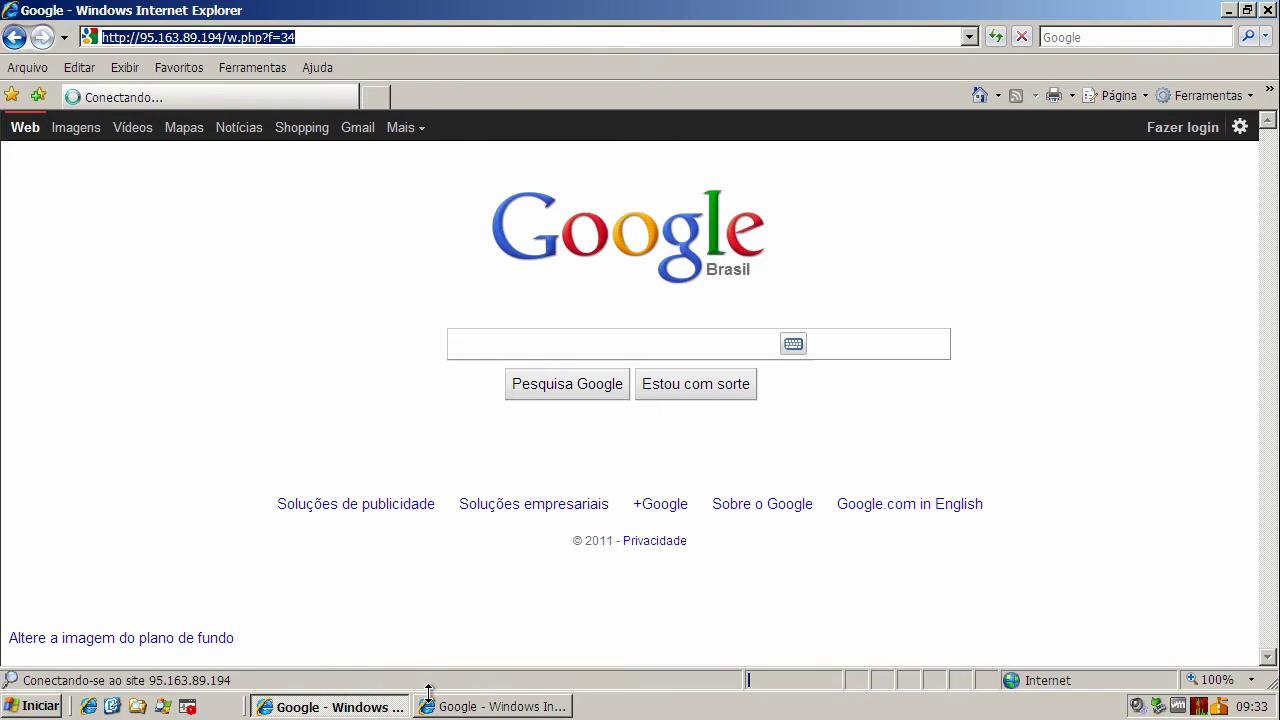
right_click(500, 703)
click(500, 693)
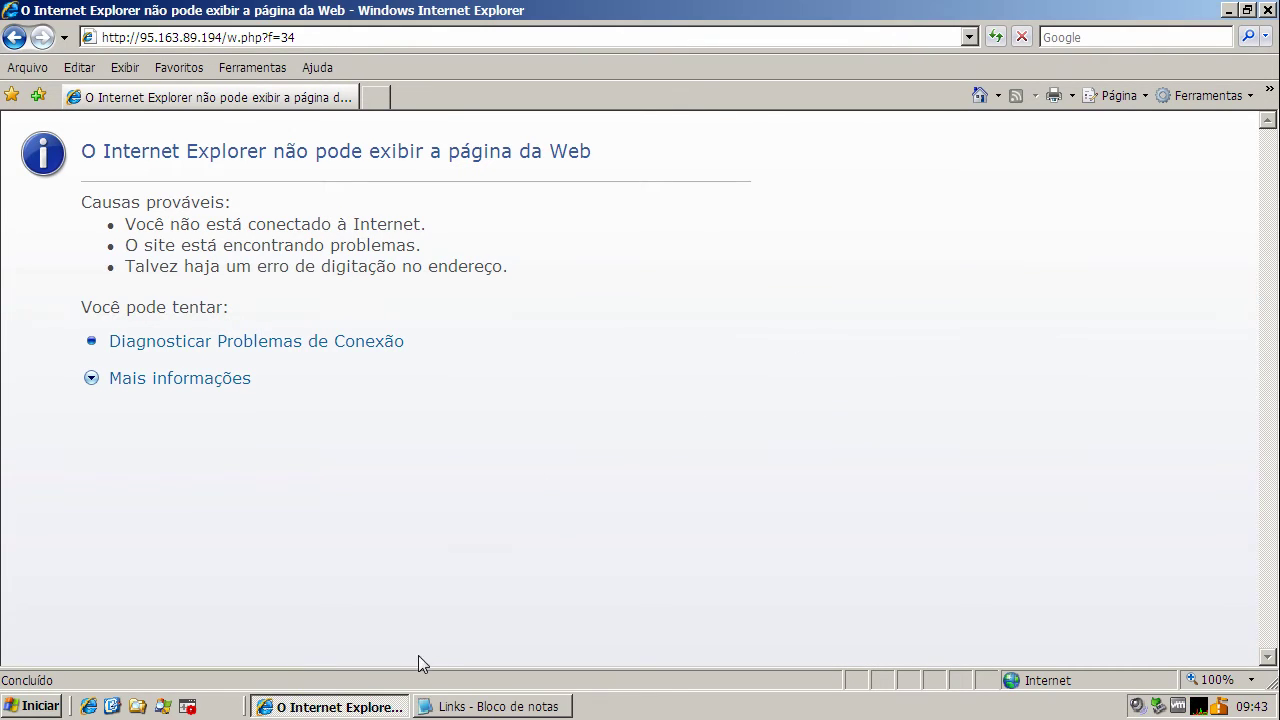
click(464, 706)
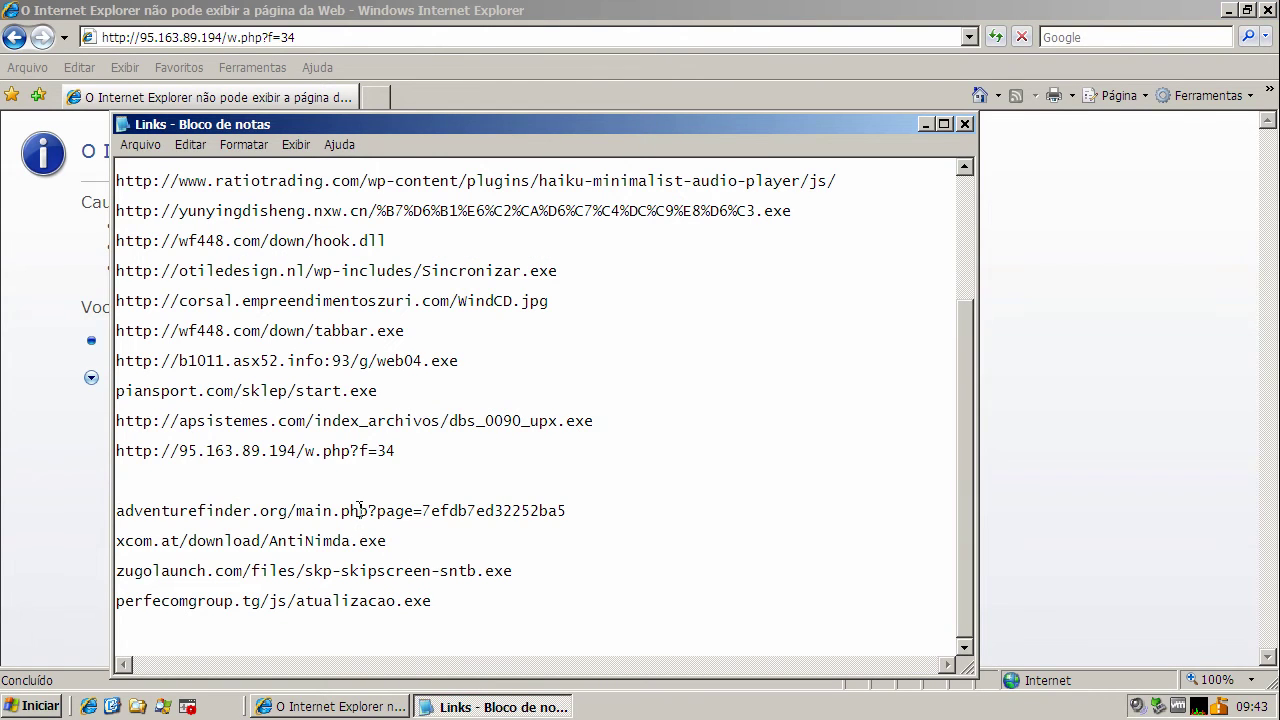
- Load the adventurefinder.org/main.php?page=7efdb7ed32252ba5 link from the Links text file in Internet Explorer
double_click(359, 510)
right_click(359, 510)
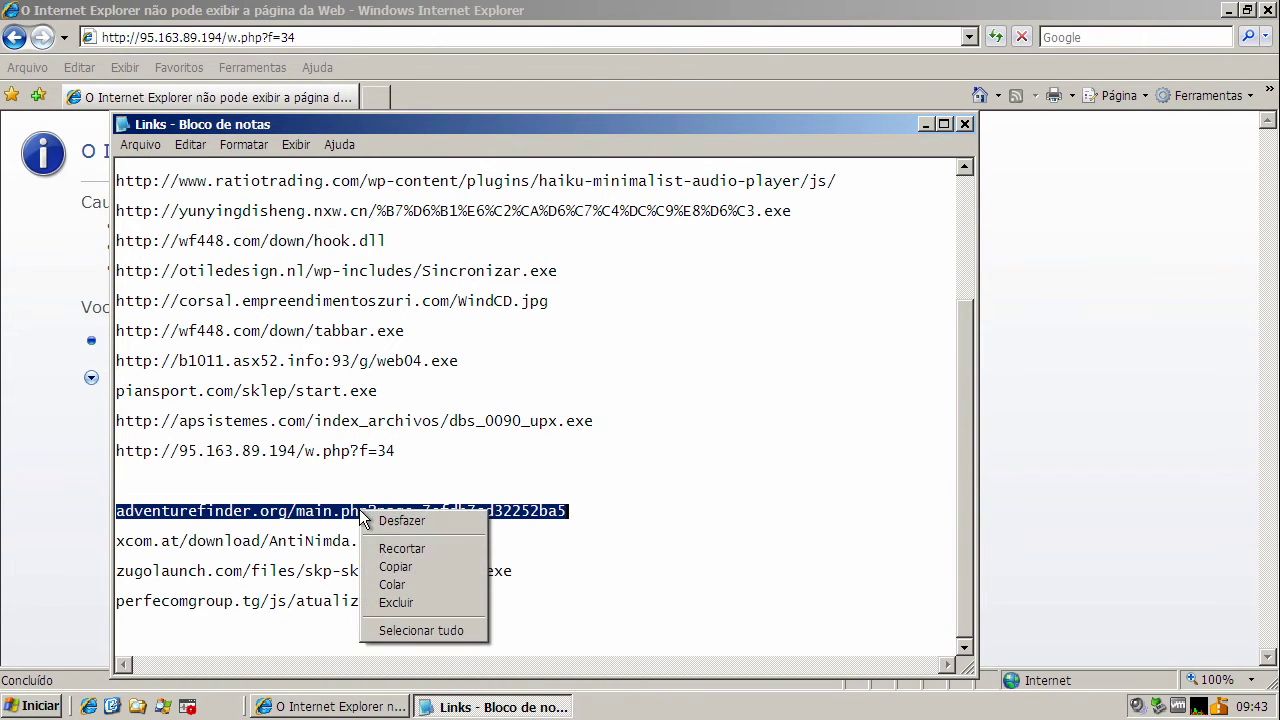
click(392, 566)
click(926, 124)
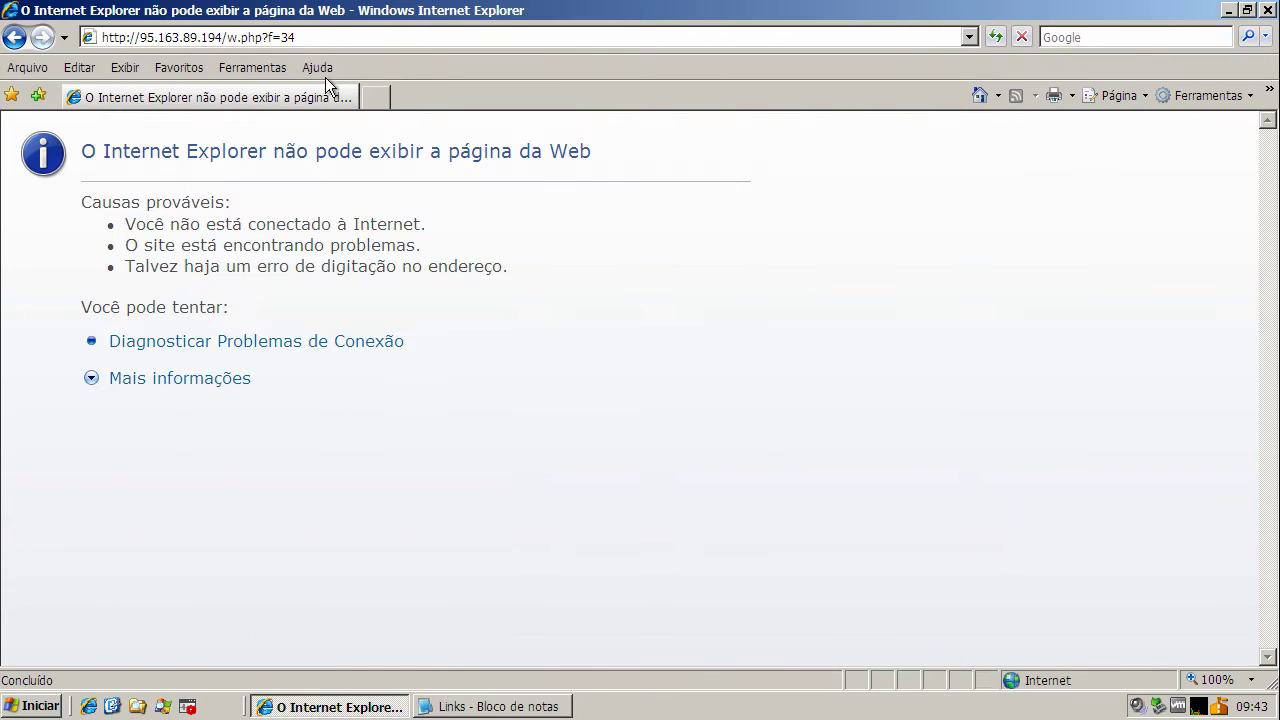
click(301, 41)
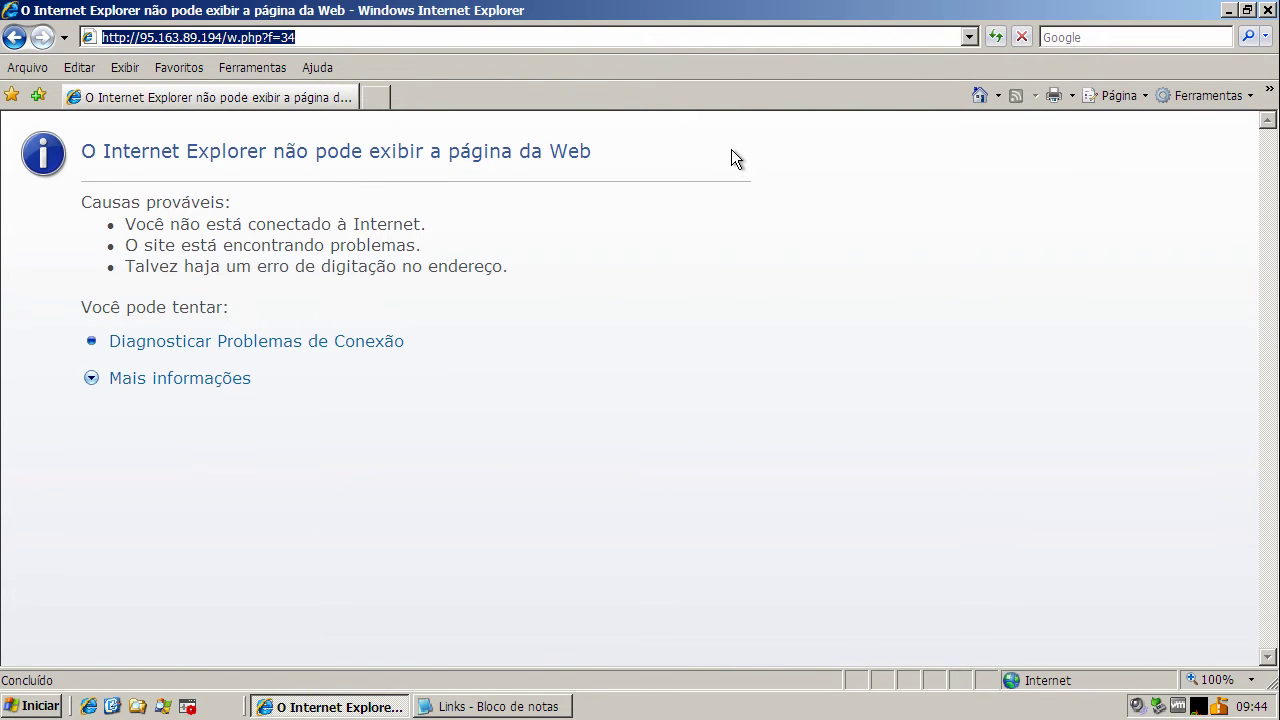
key(ctrl+v)
key(Return)
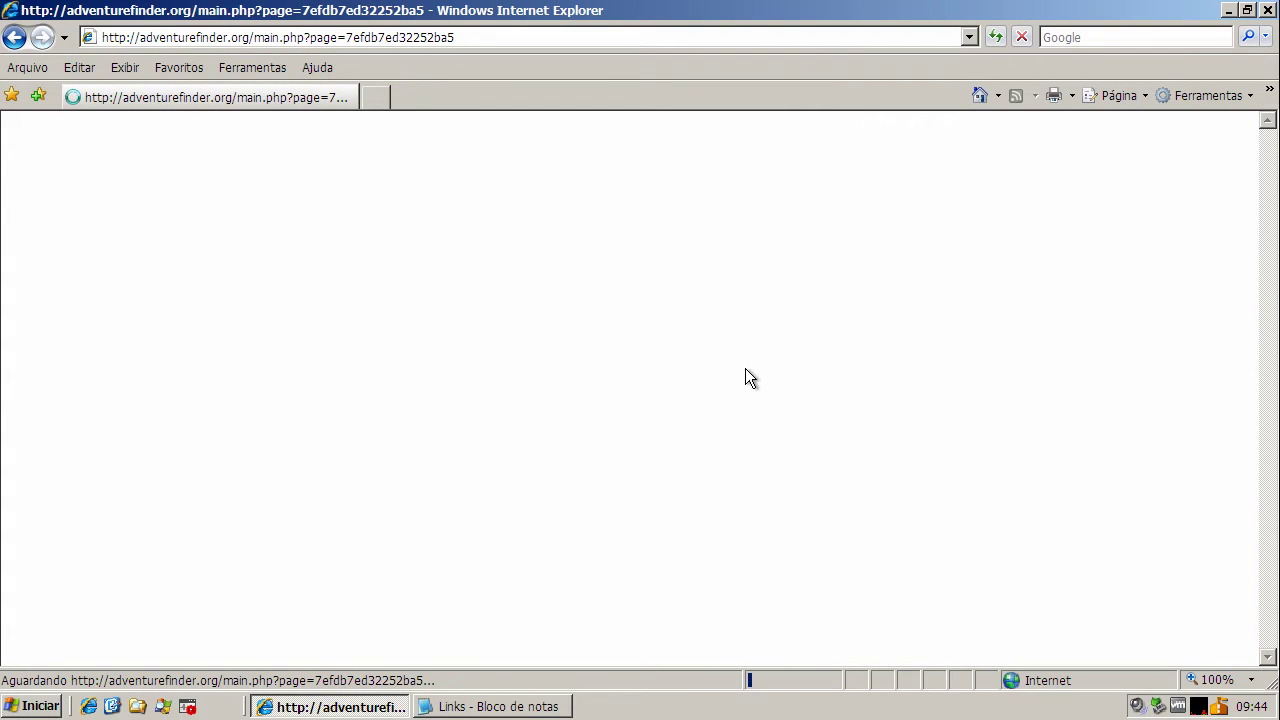
- Copy the xcom.at/download/AntiNimda.exe link from the Links text file and minimize the file
click(495, 706)
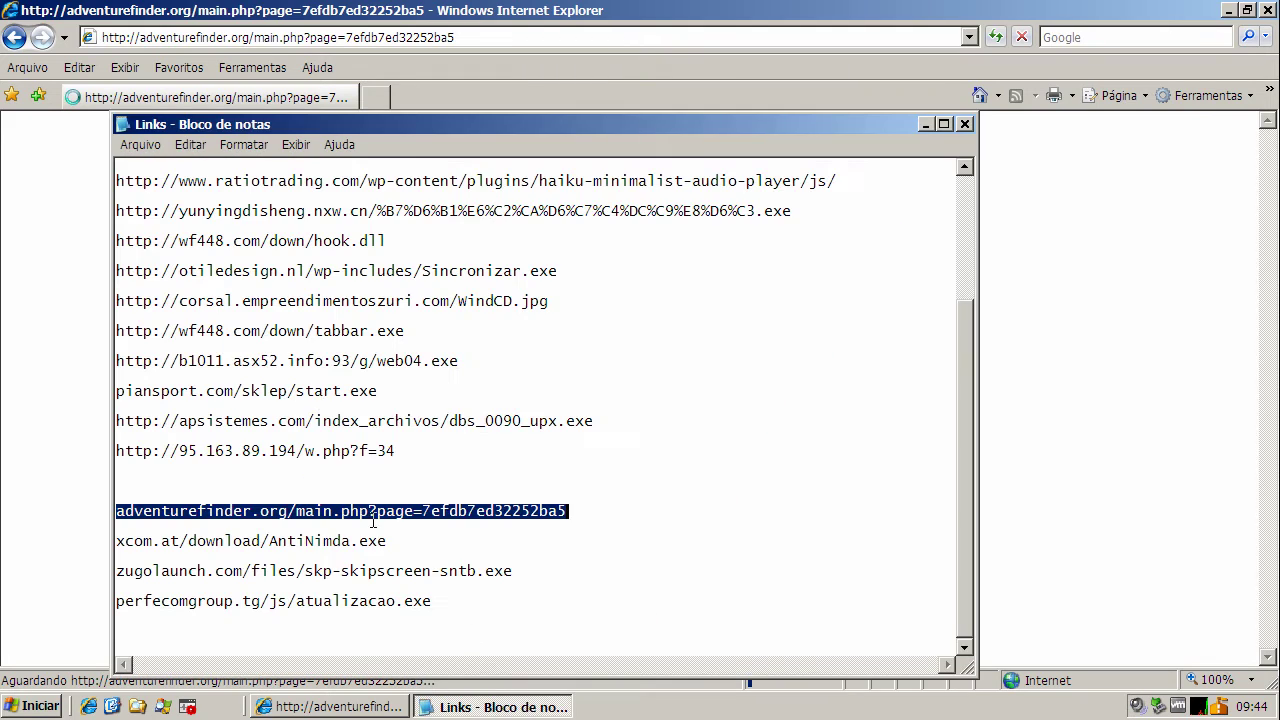
double_click(340, 540)
right_click(336, 541)
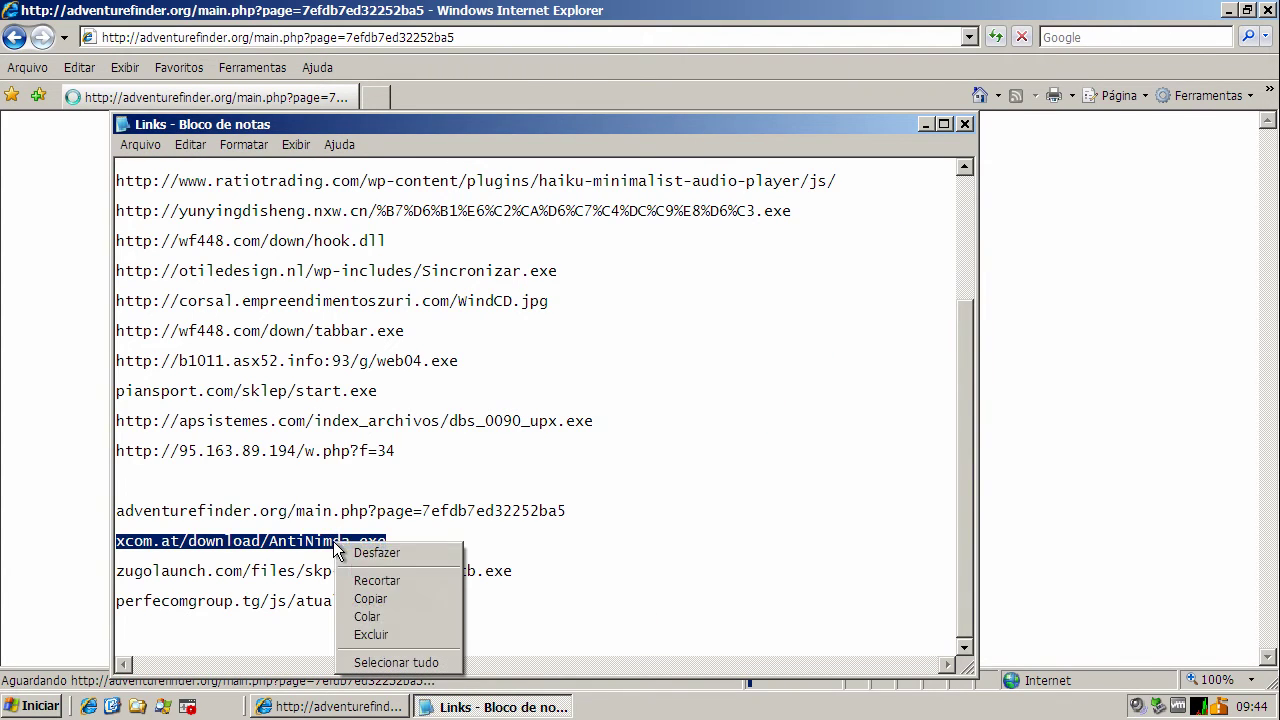
click(372, 600)
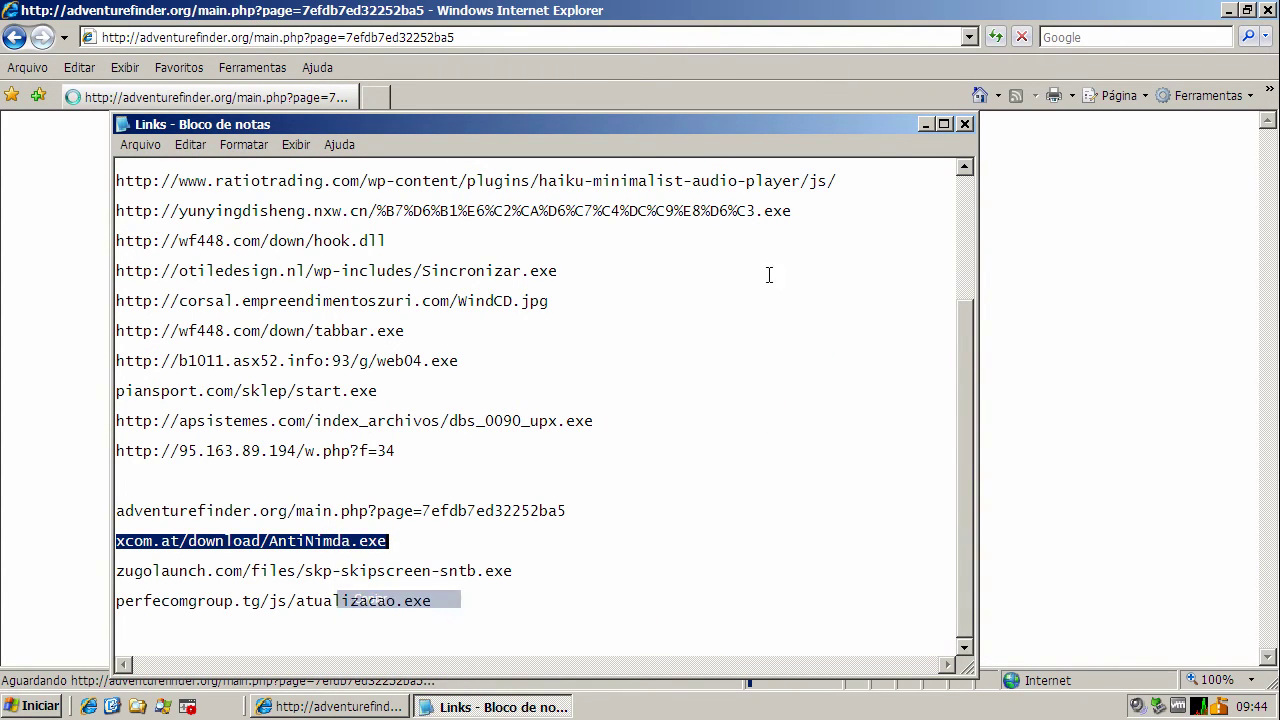
click(923, 124)
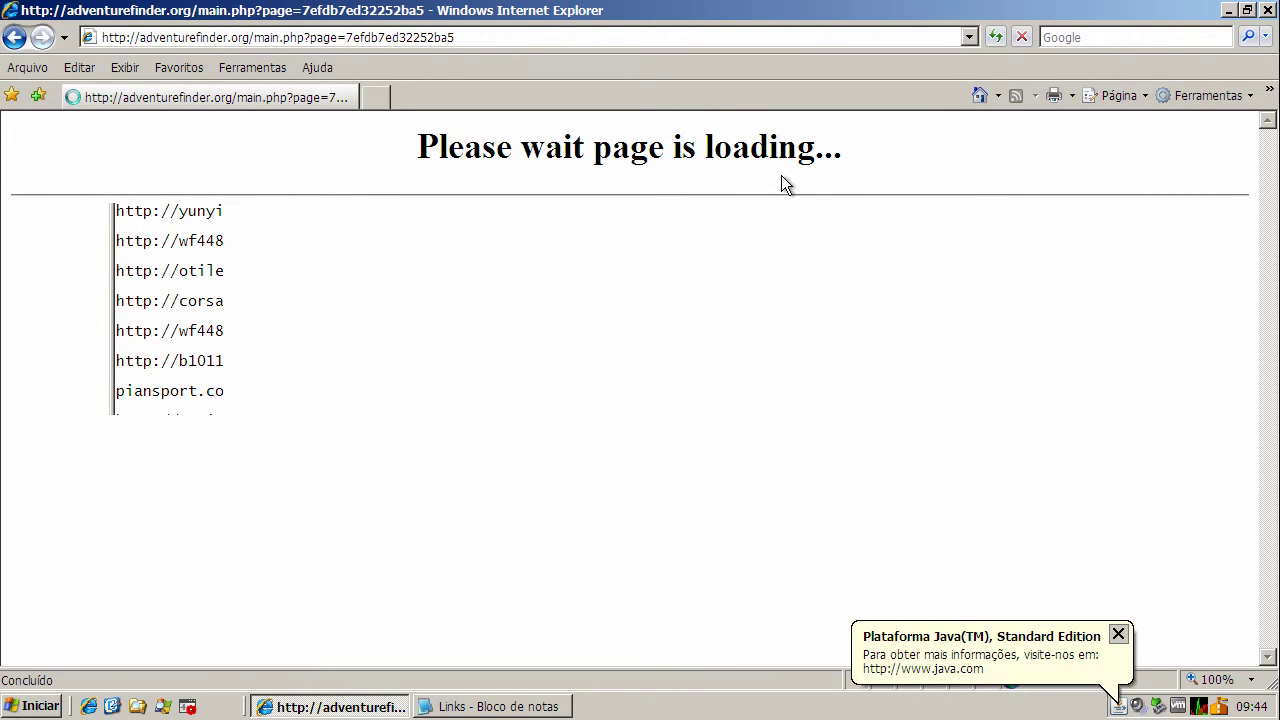
- Close the Help and Support Center window and unblock Java(TM) Platform SE binary in the Windows Firewall alert
click(682, 426)
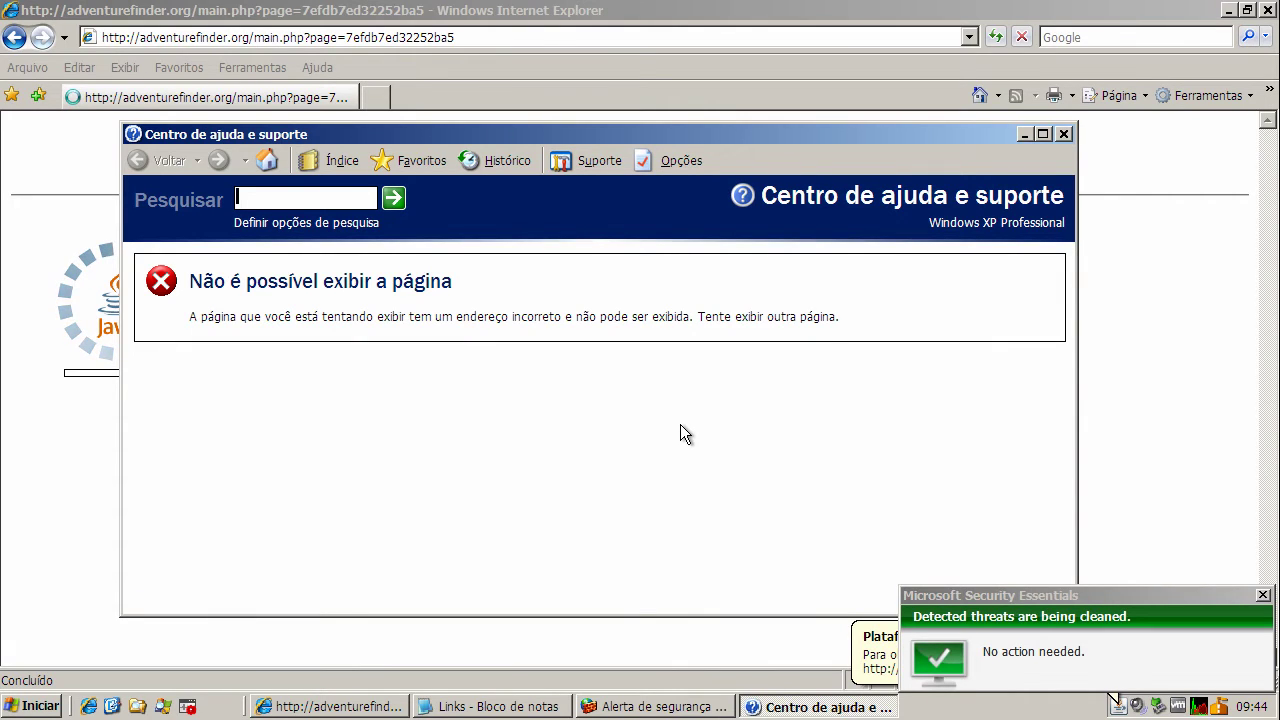
click(1064, 134)
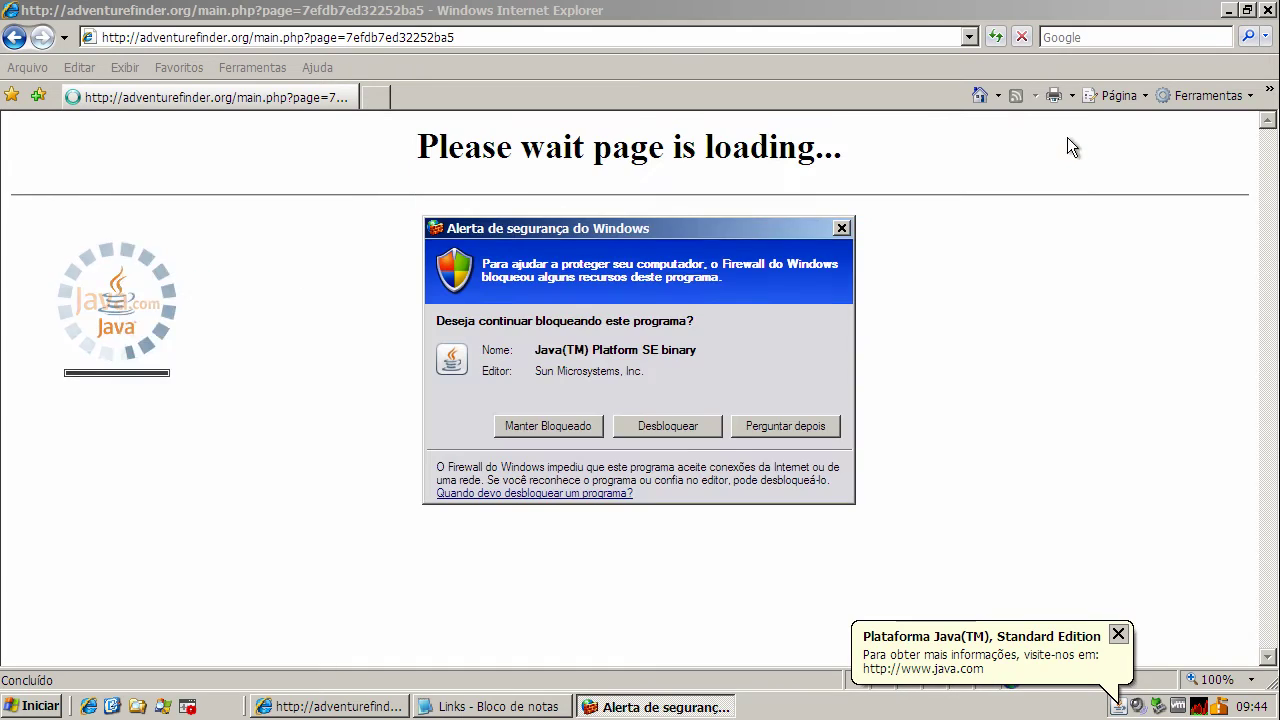
click(683, 429)
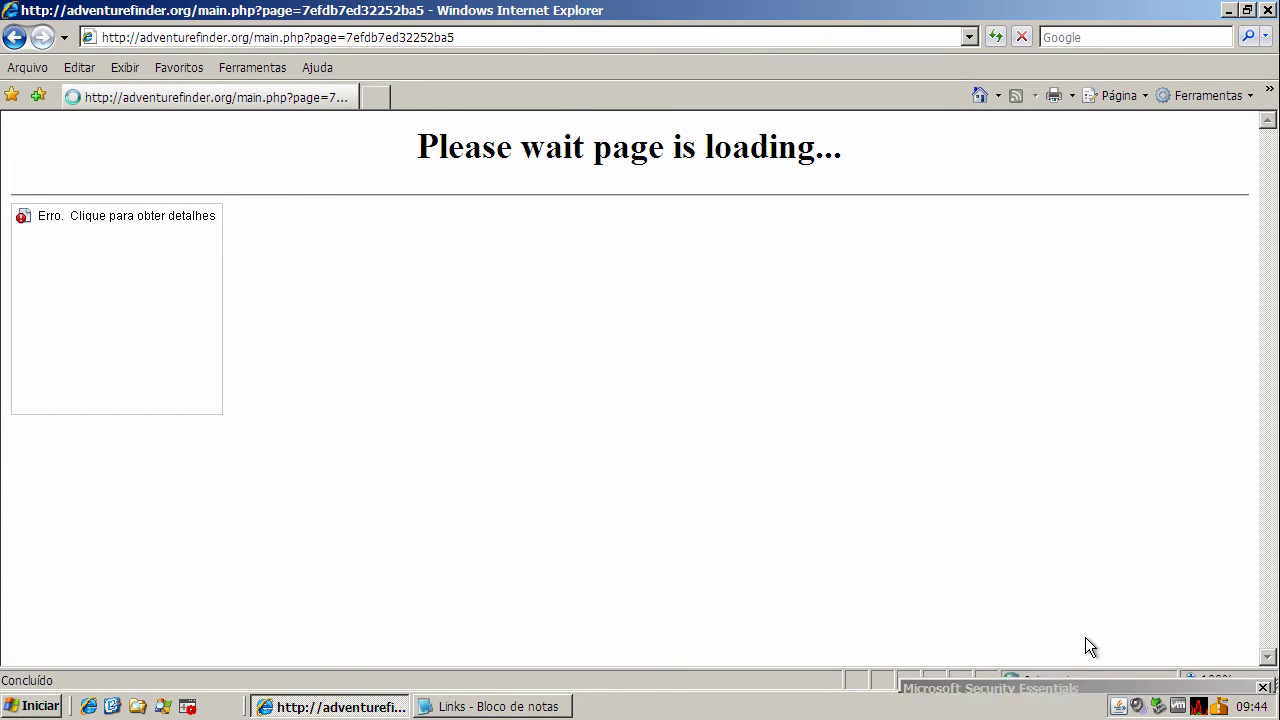
- Load the copied AntiNimda.exe link in a new browser tab, run the download, and exit the BitDefender Nimda Removal Tool
click(380, 95)
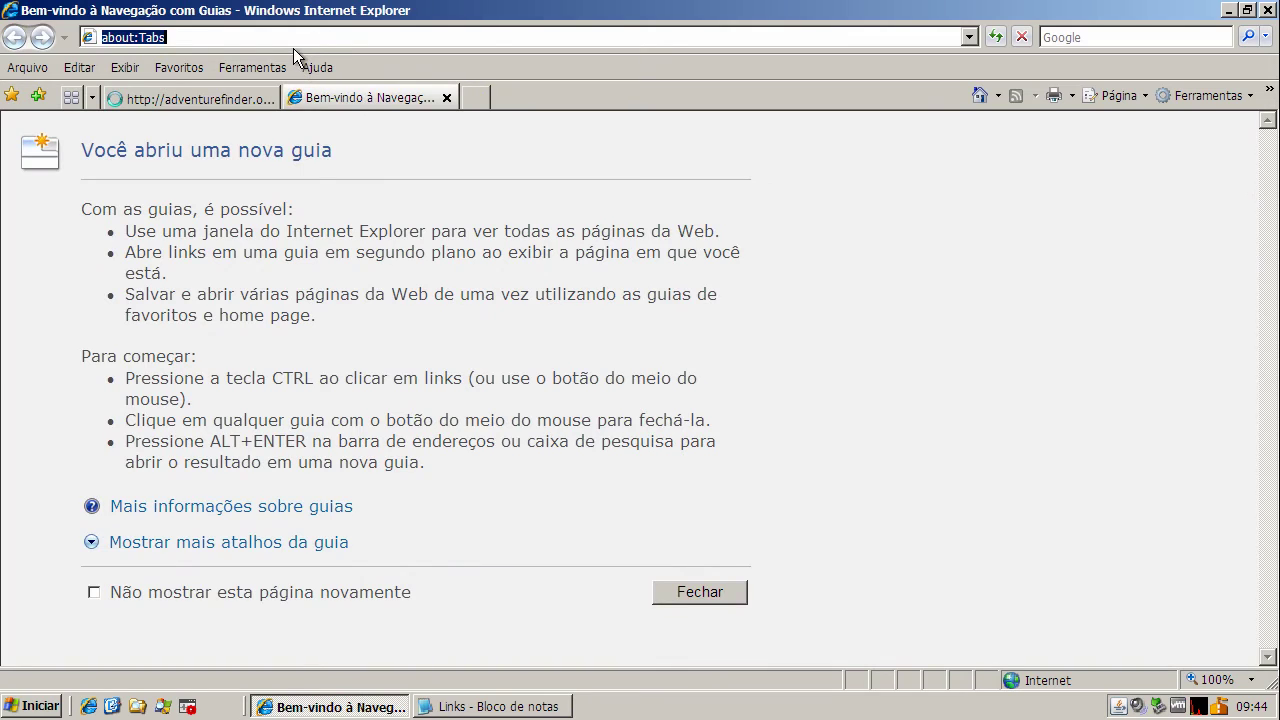
key(ctrl+v)
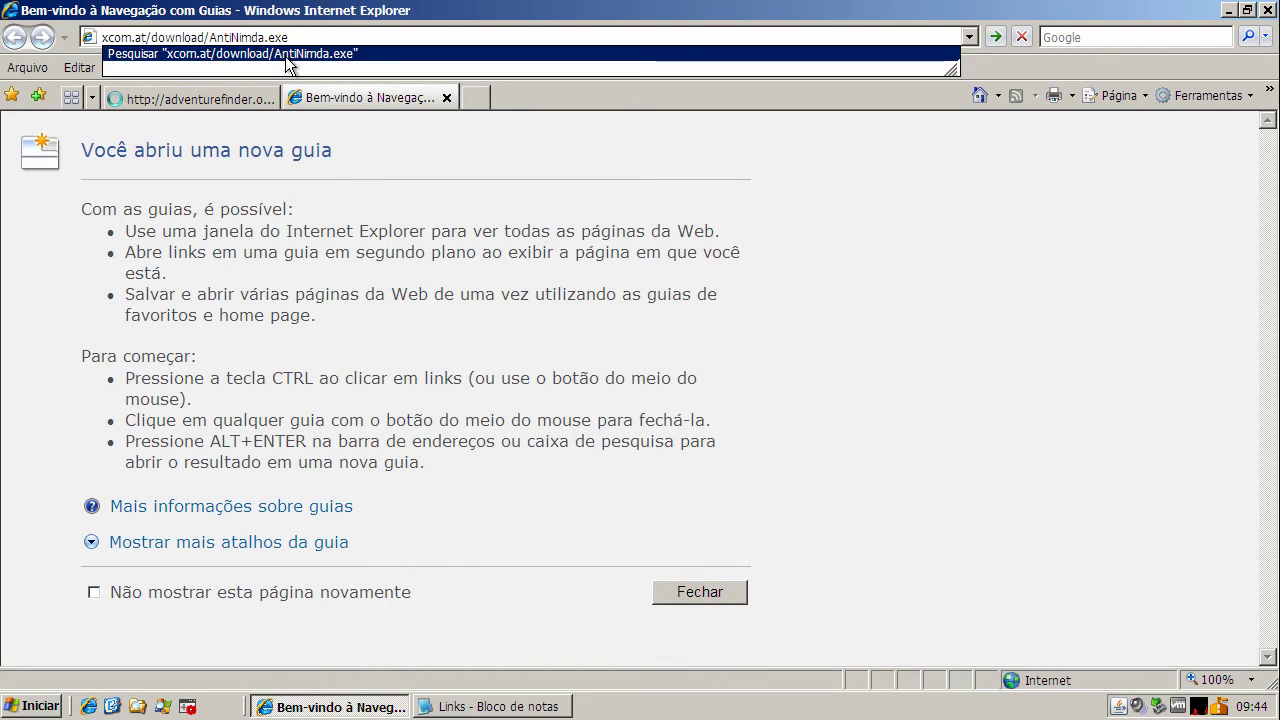
key(Return)
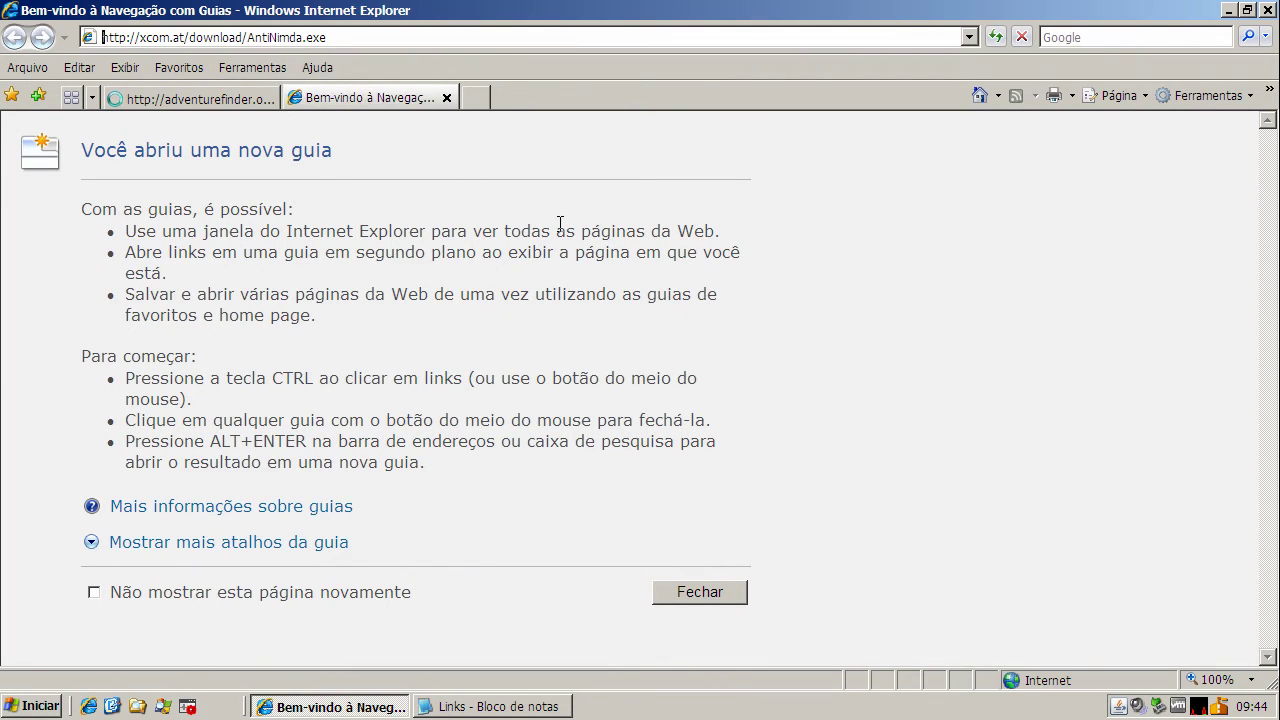
click(595, 356)
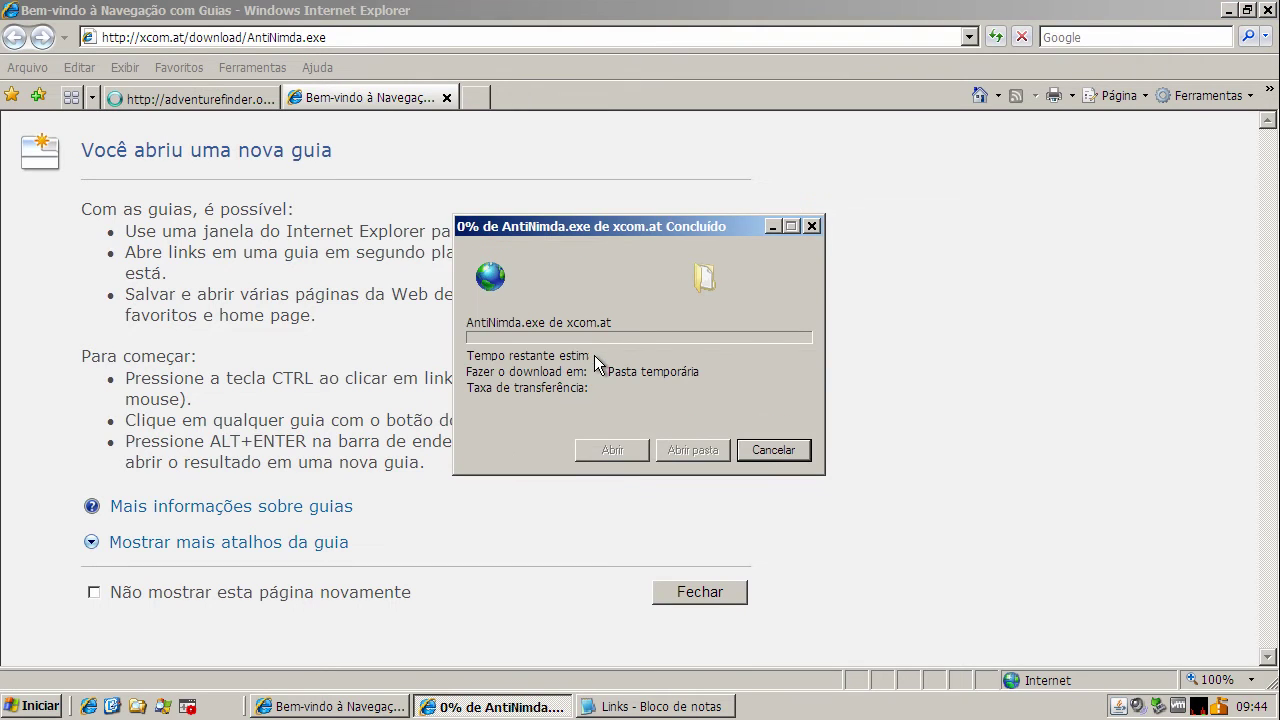
click(727, 348)
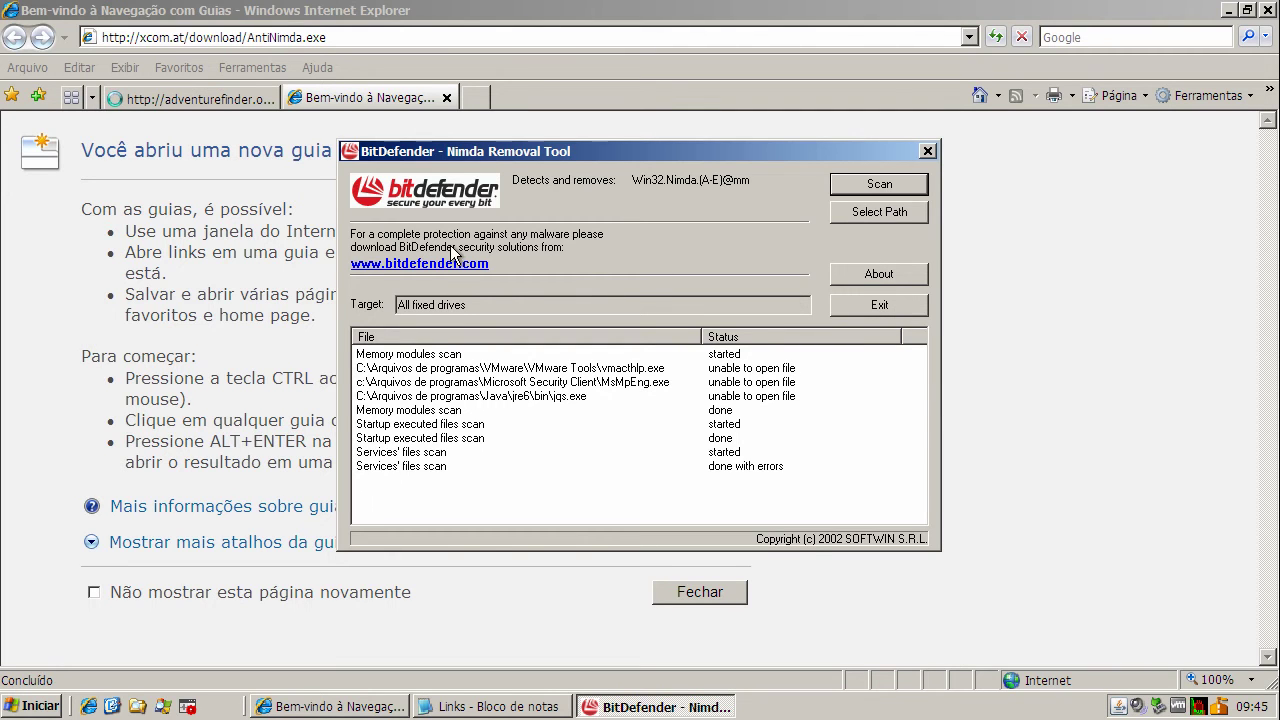
click(879, 304)
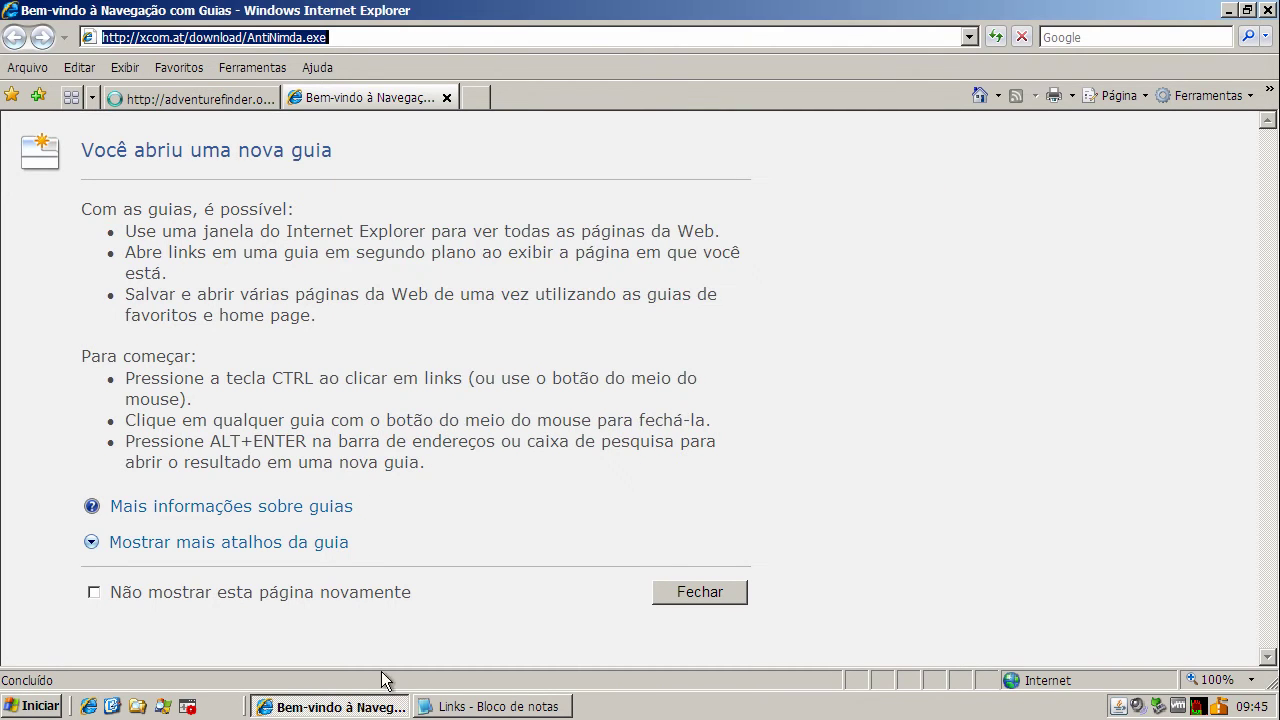
- Load the zugolaunch.com/files/skp-skipscreen-sntb.exe link from the Links text file in the current browser tab
click(490, 706)
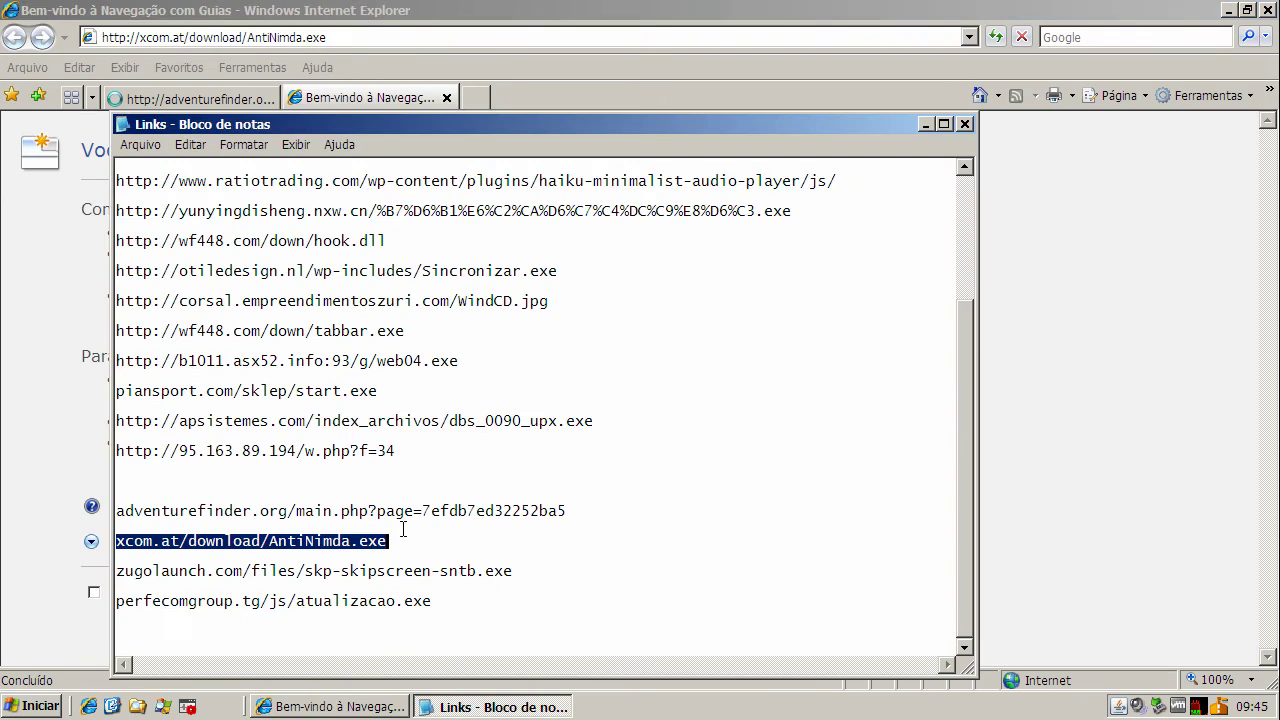
double_click(362, 570)
right_click(360, 572)
click(395, 628)
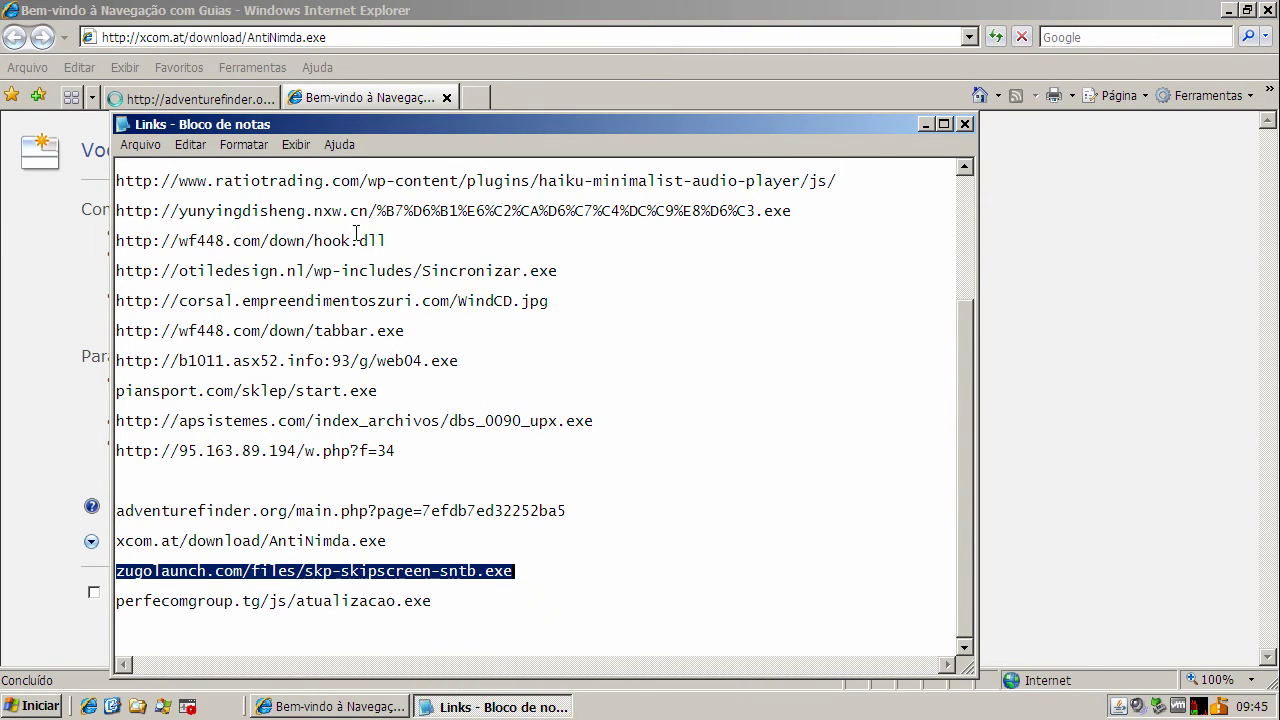
click(347, 38)
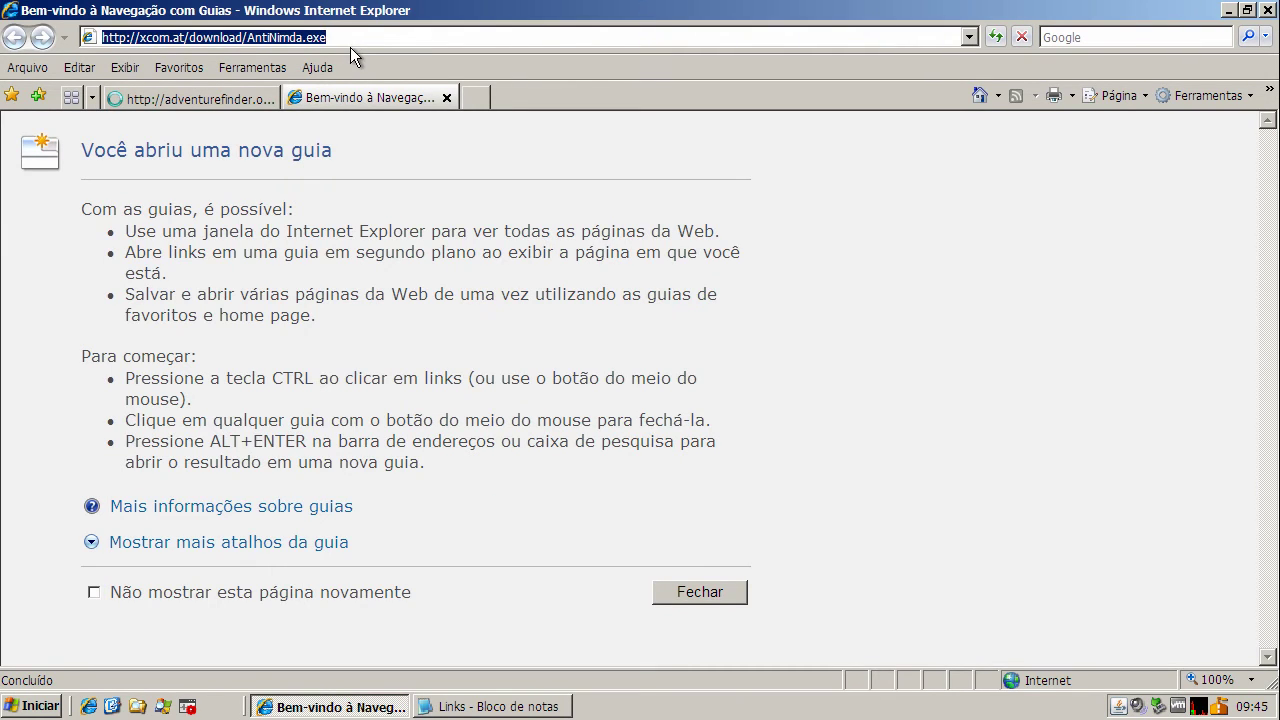
key(ctrl+v)
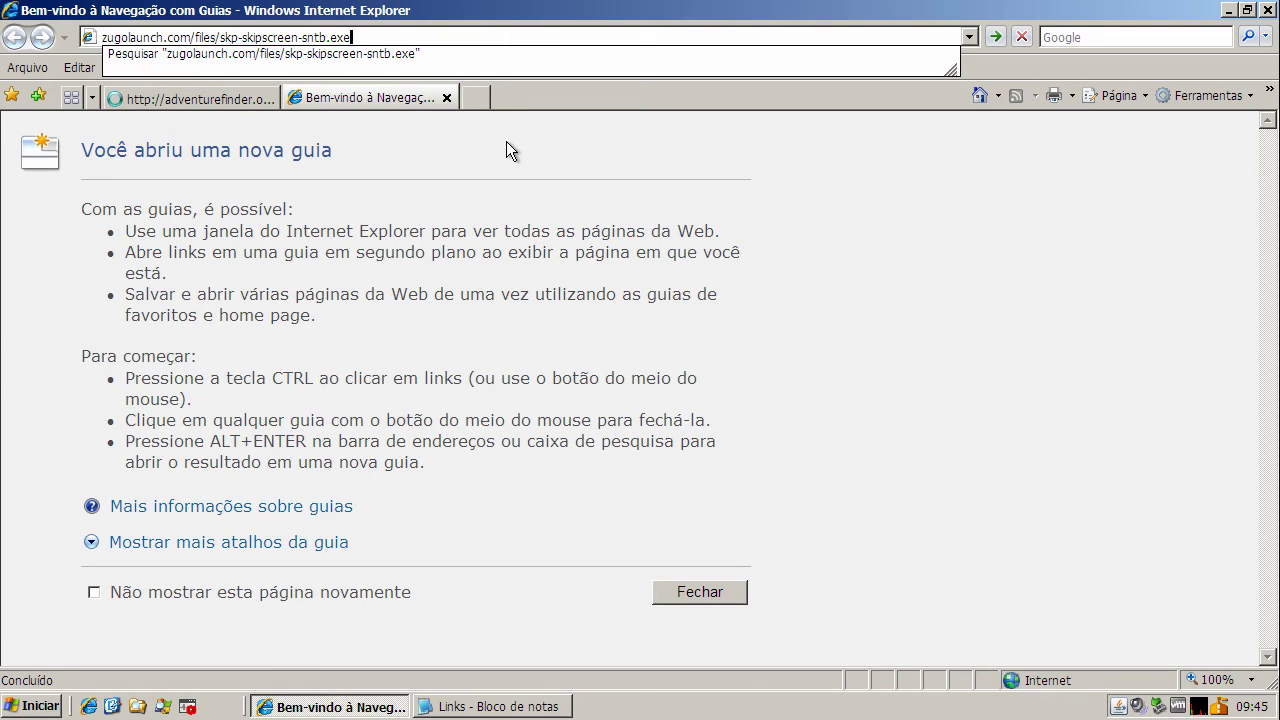
key(Return)
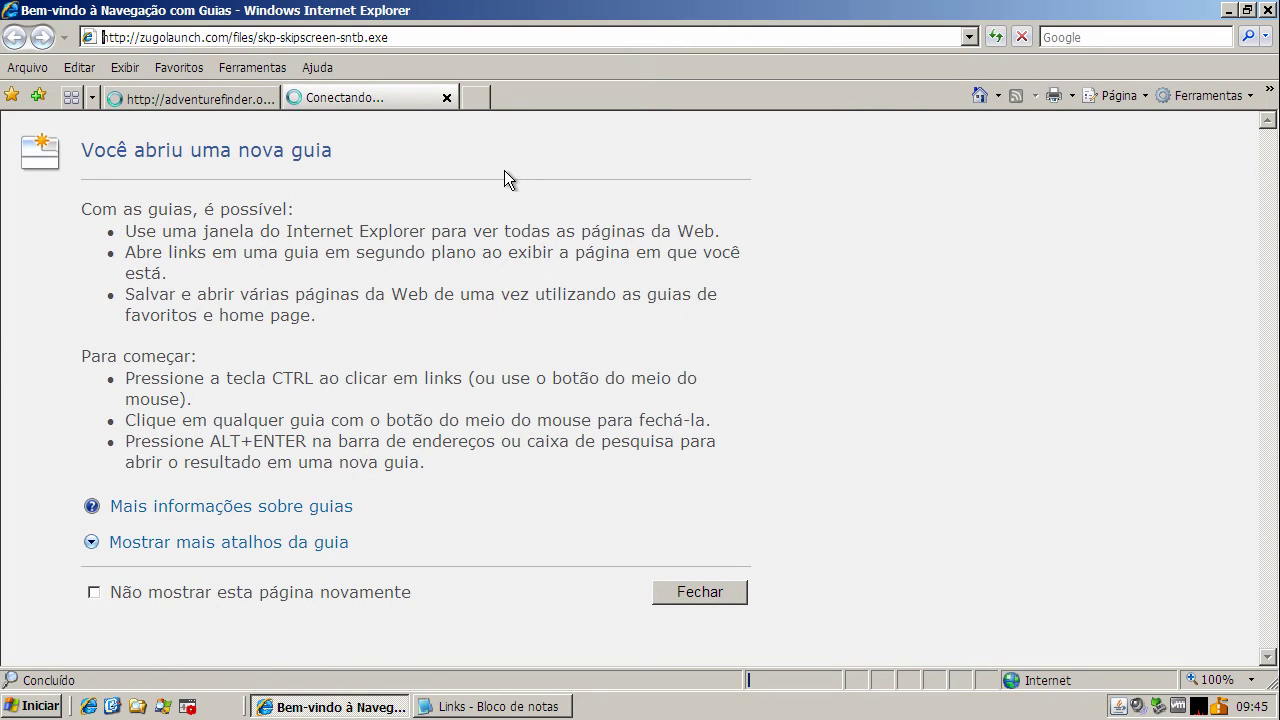
- Run skp-skipscreen-sntb.exe, dismiss the SkipScreen setup message, and unblock the program in the Windows Firewall alert
click(621, 362)
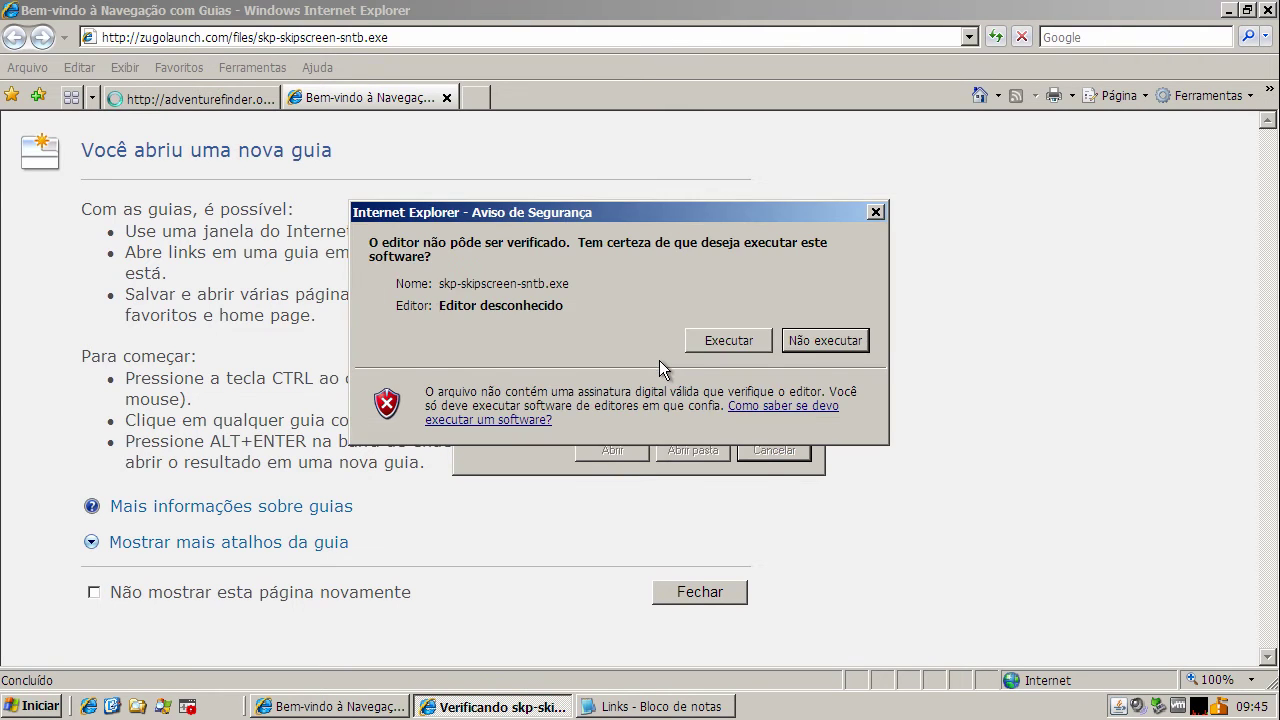
click(702, 339)
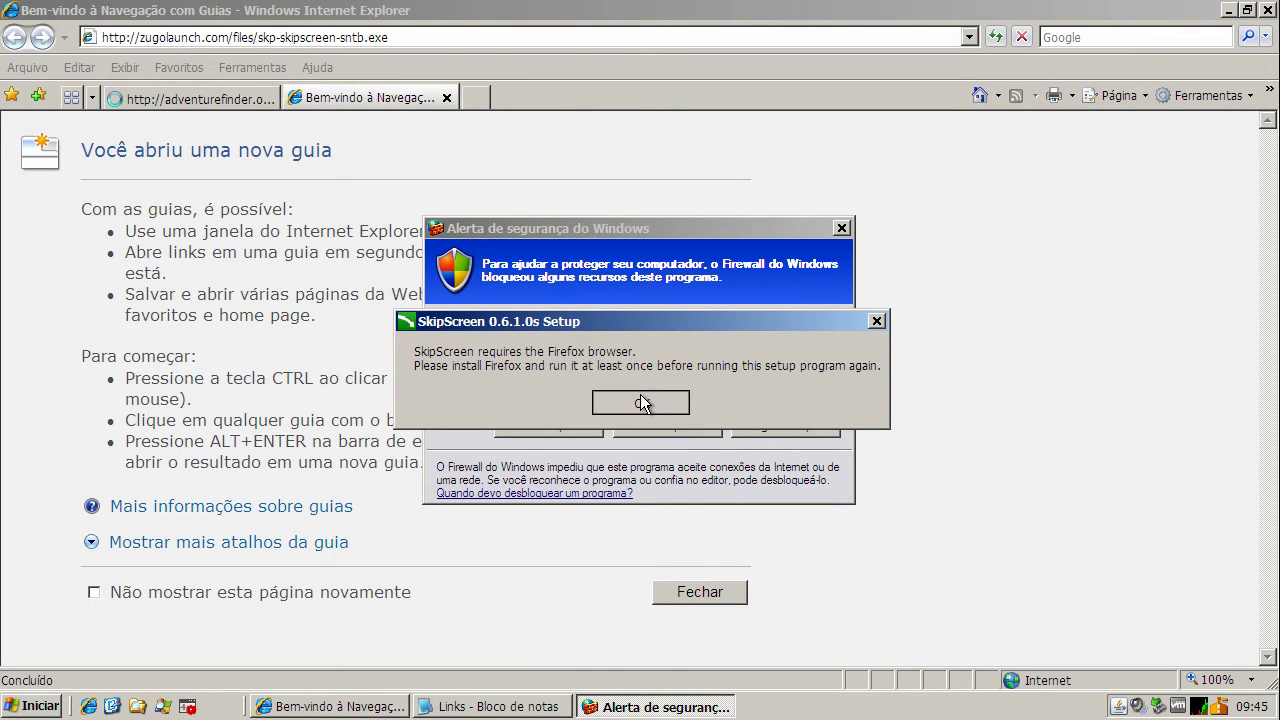
click(640, 400)
click(666, 428)
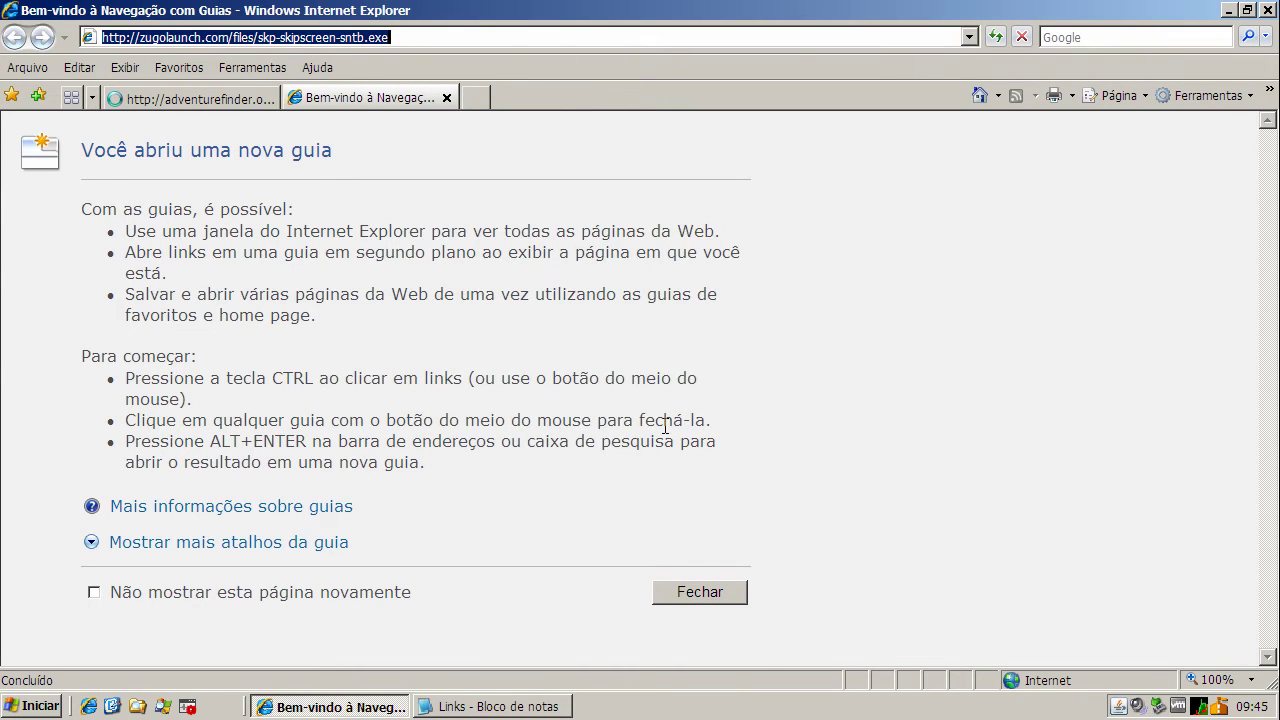
- Copy the perfecomgroup.tg/js/atualizacao.exe link, close the Links text file, and load the link in Internet Explorer
click(487, 706)
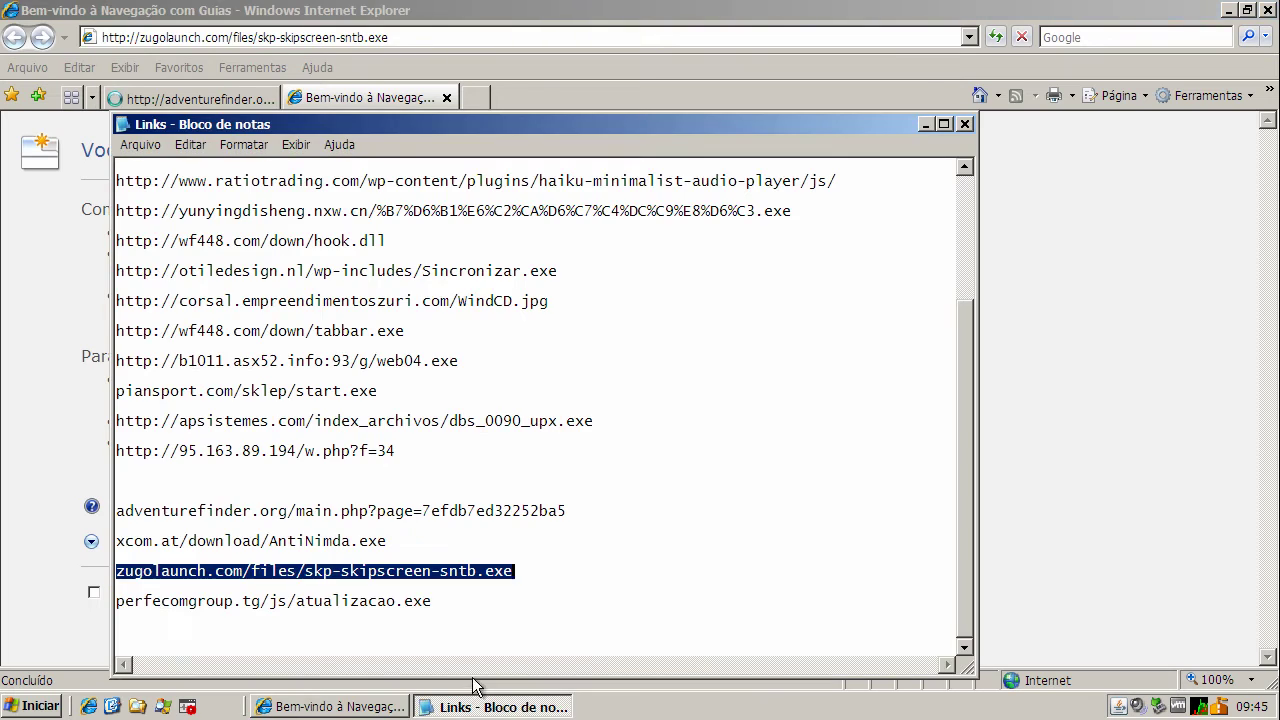
double_click(401, 606)
right_click(392, 600)
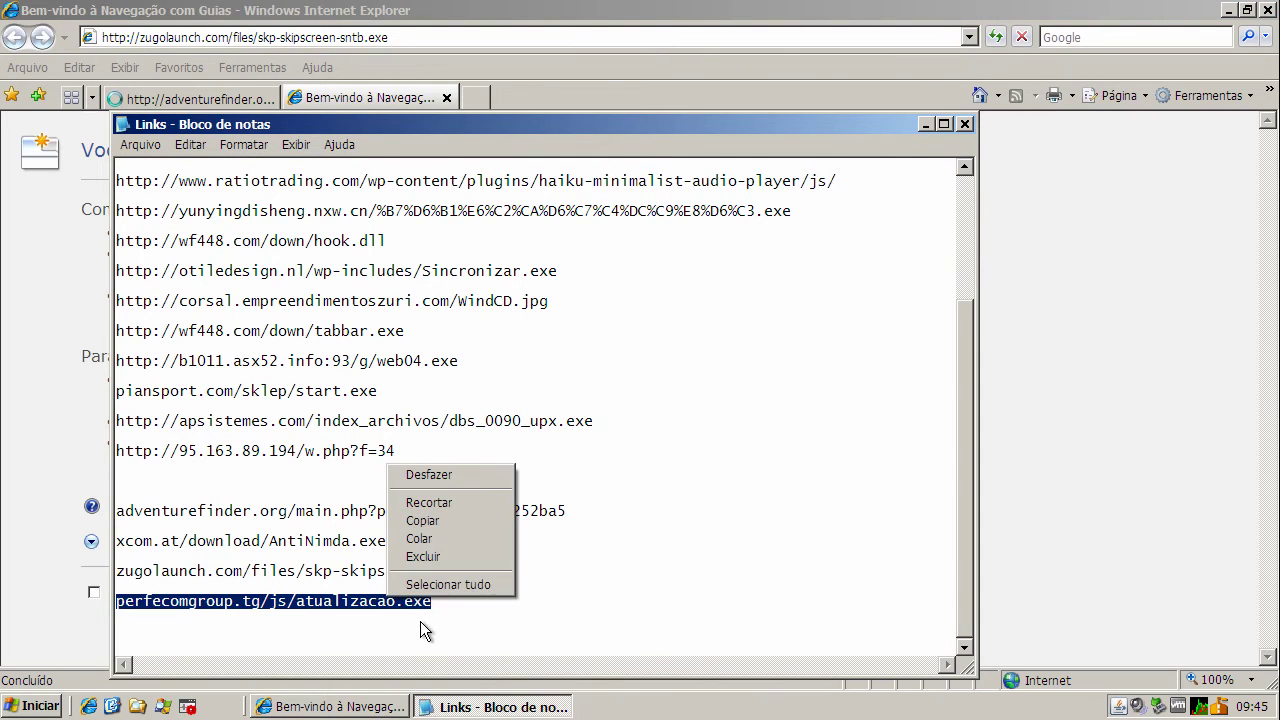
click(446, 520)
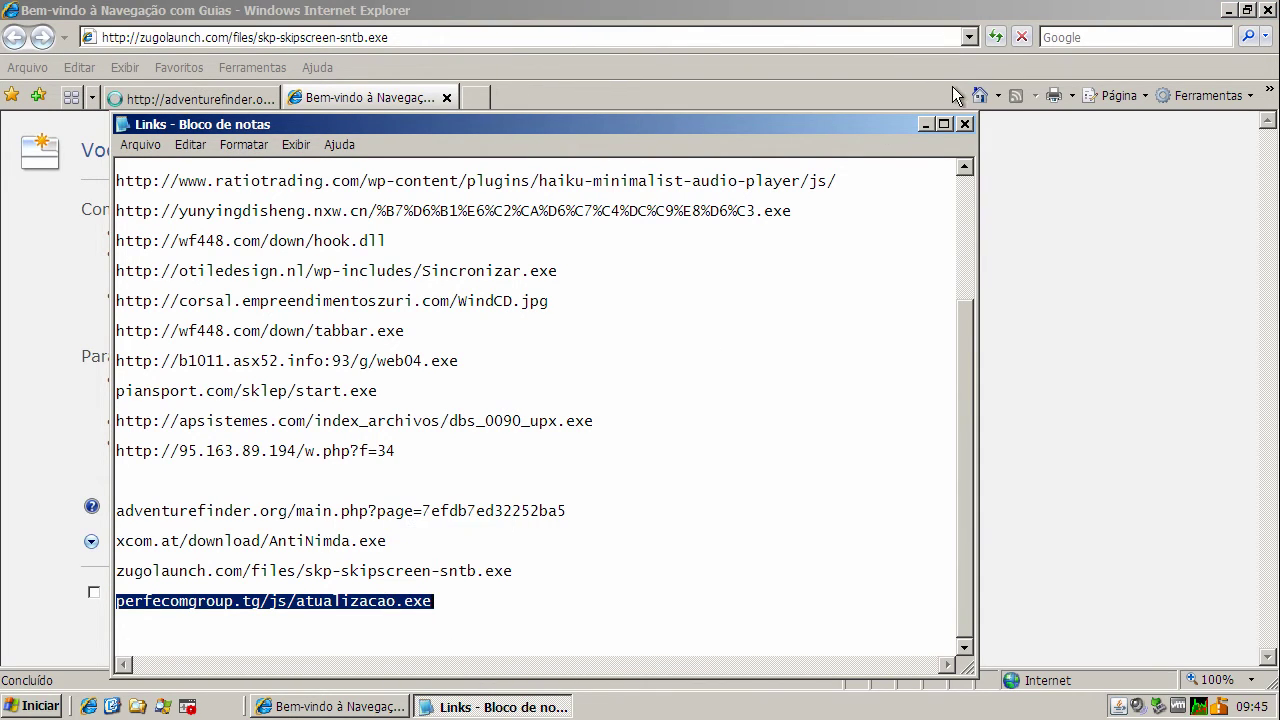
click(965, 124)
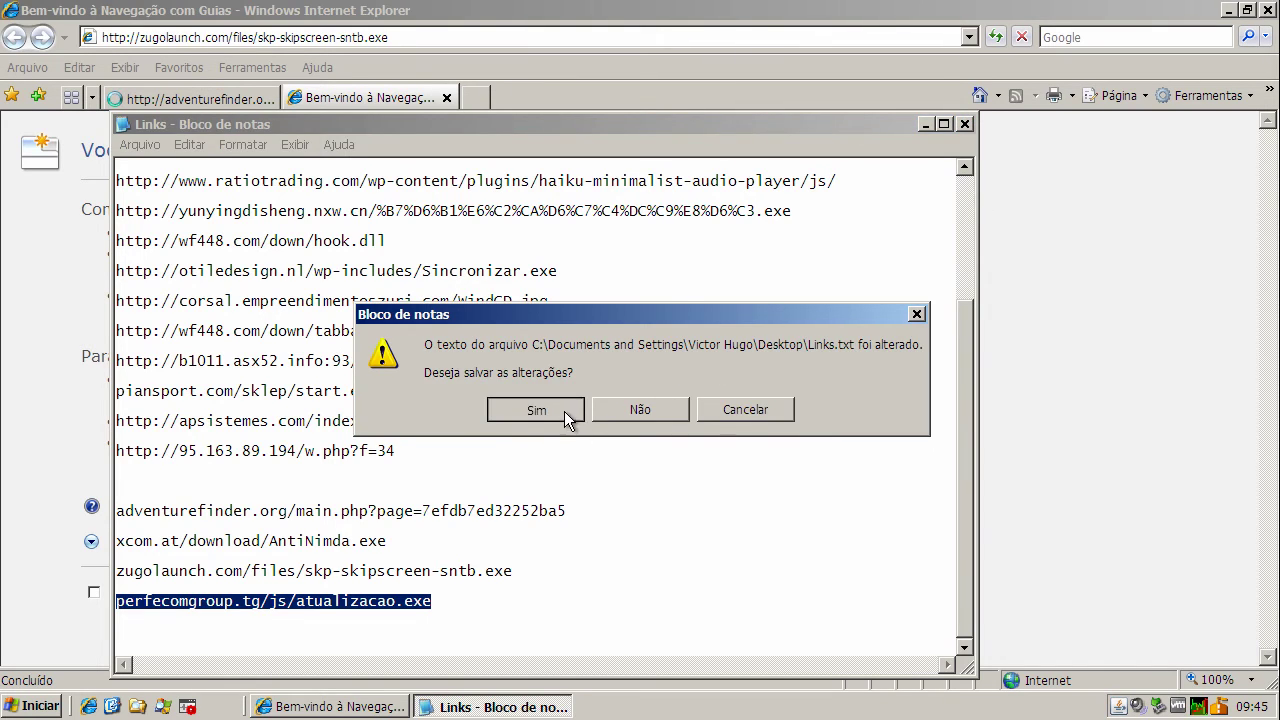
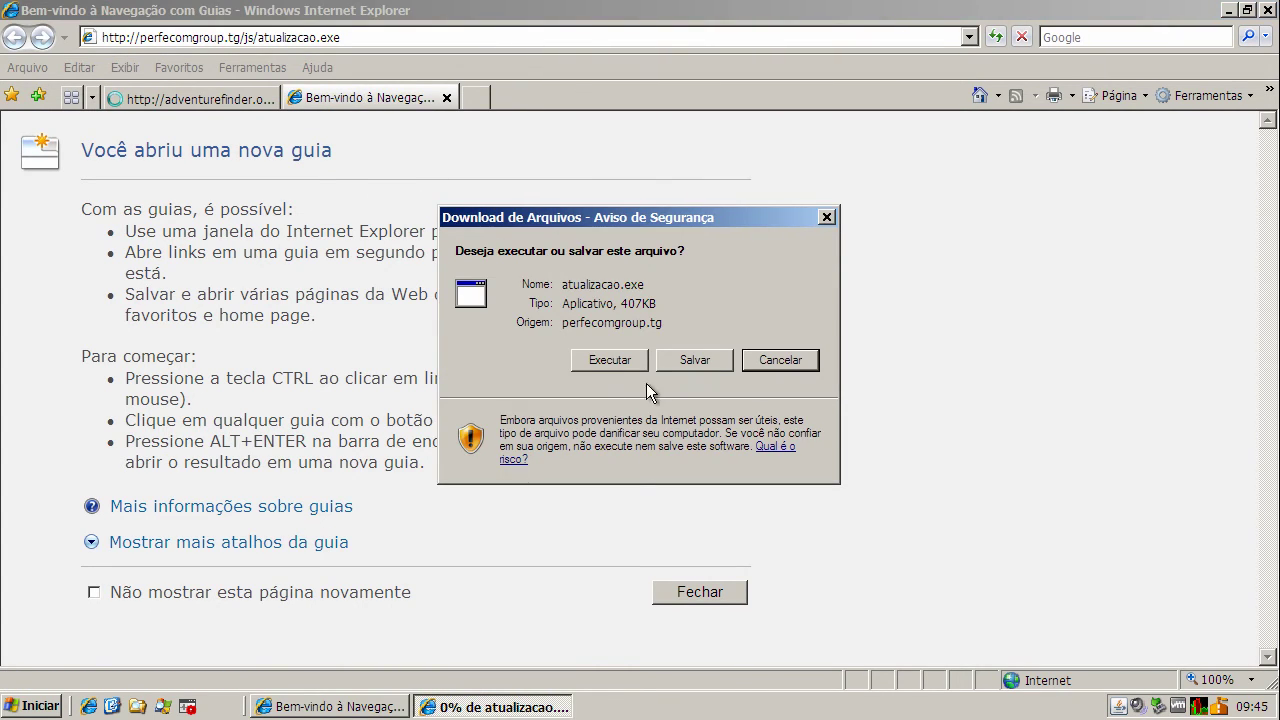
- Run the downloaded atualizacao.exe and dismiss the resulting error message and Microsoft Security Essentials notification
click(628, 365)
click(725, 361)
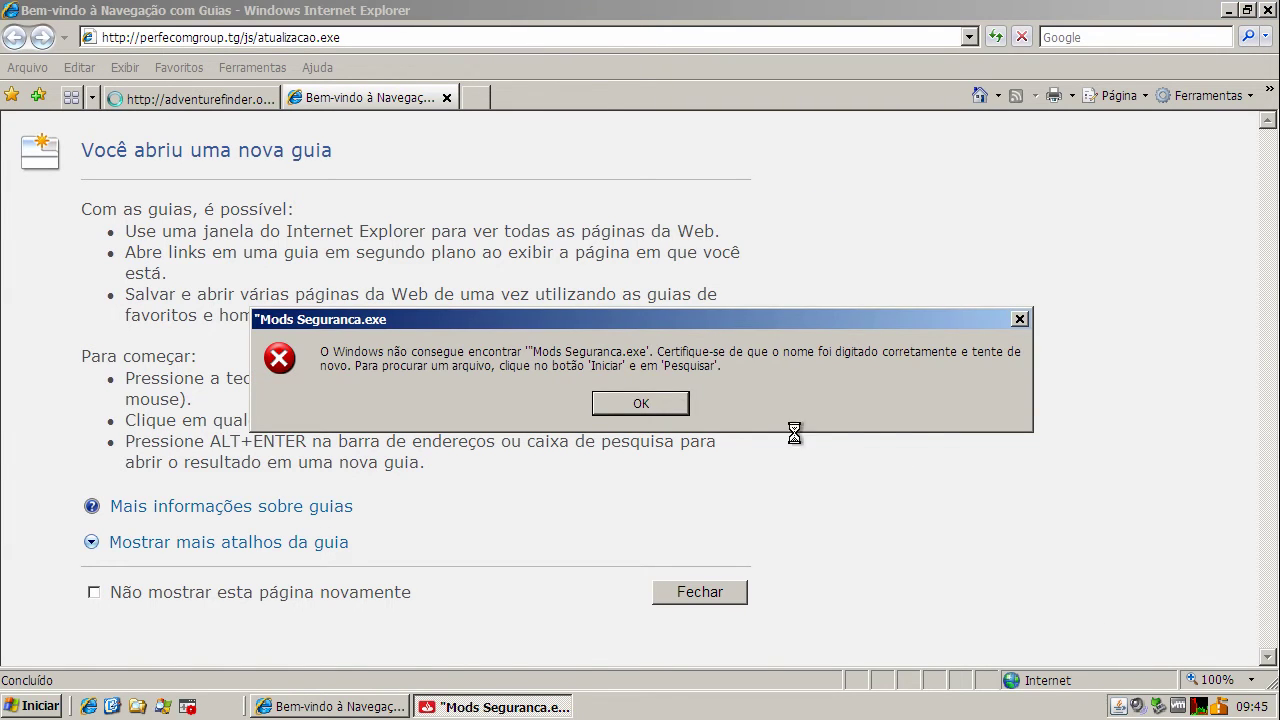
click(649, 405)
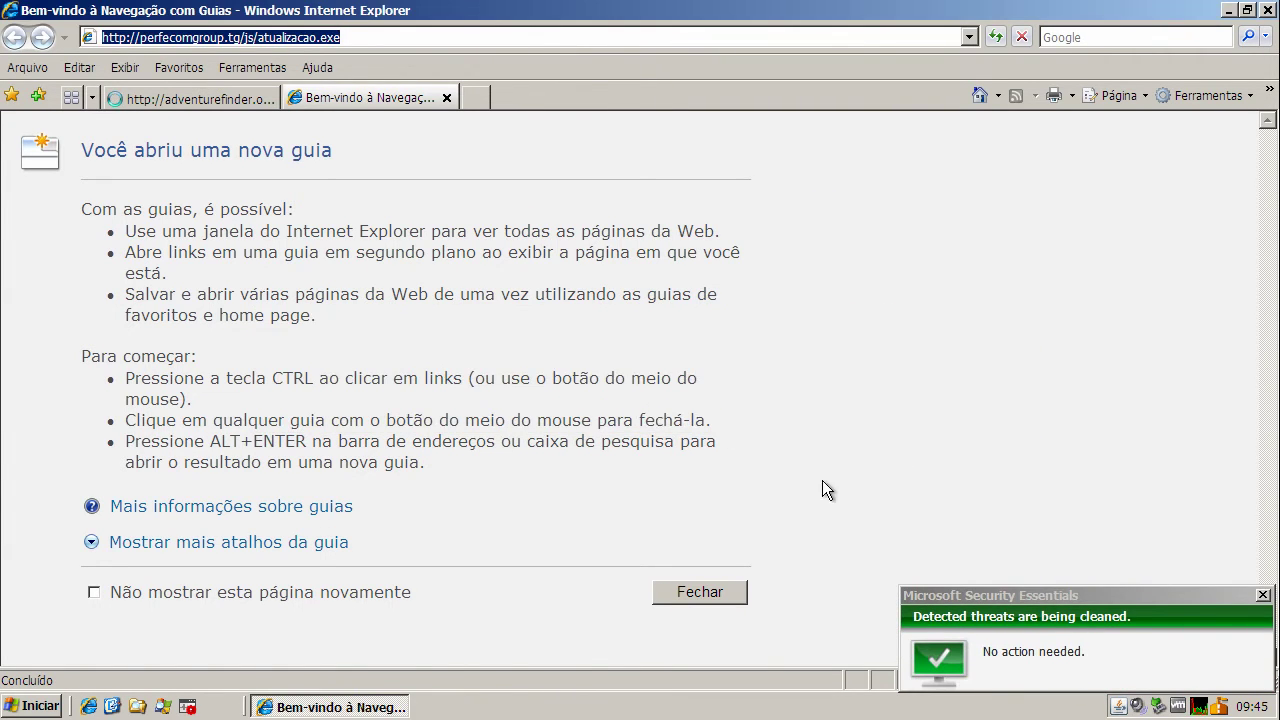
click(1263, 596)
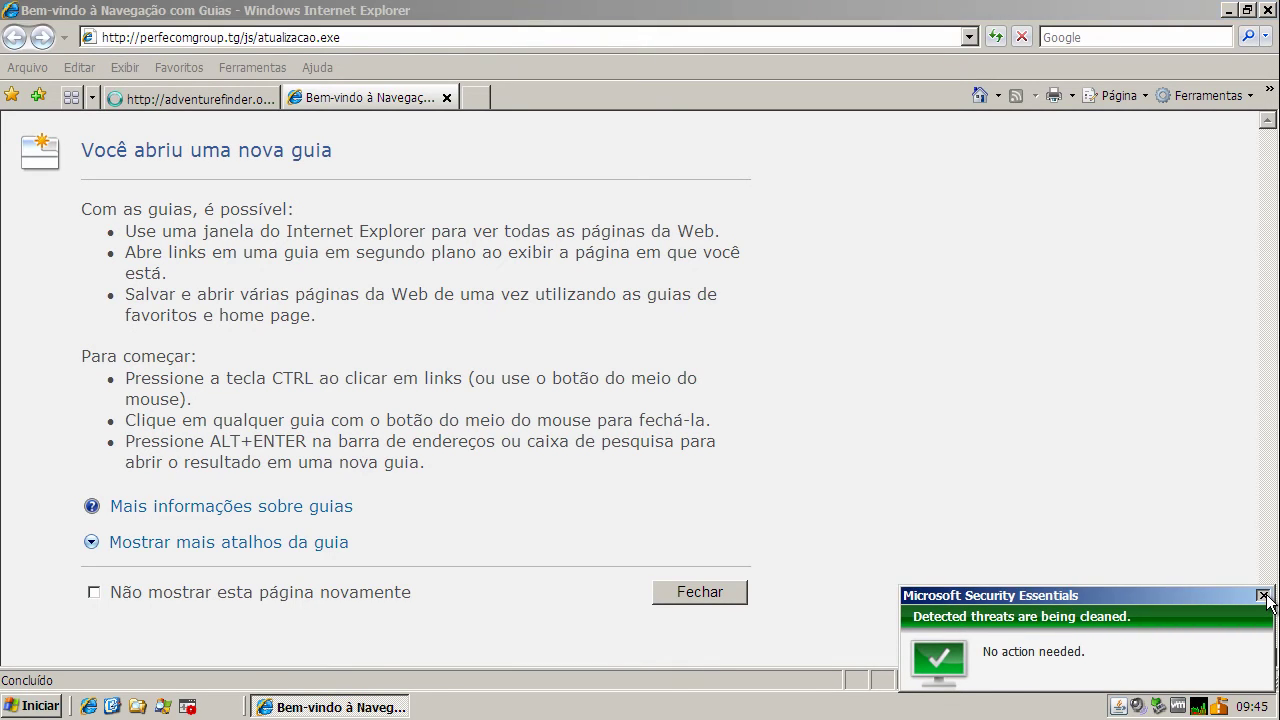
click(1263, 596)
- Bring up COMODO KillSwitch and inspect the system.exe and drwtsn32.exe entries in the process list
double_click(1198, 704)
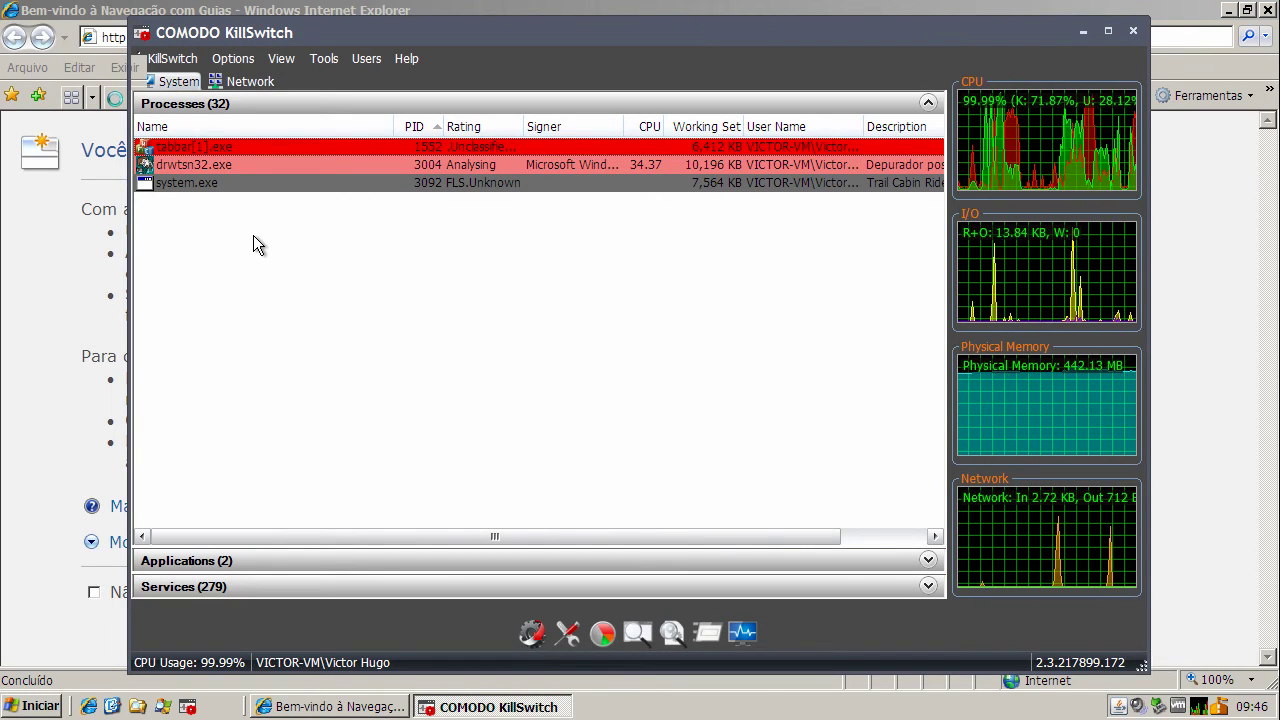
click(221, 182)
click(220, 165)
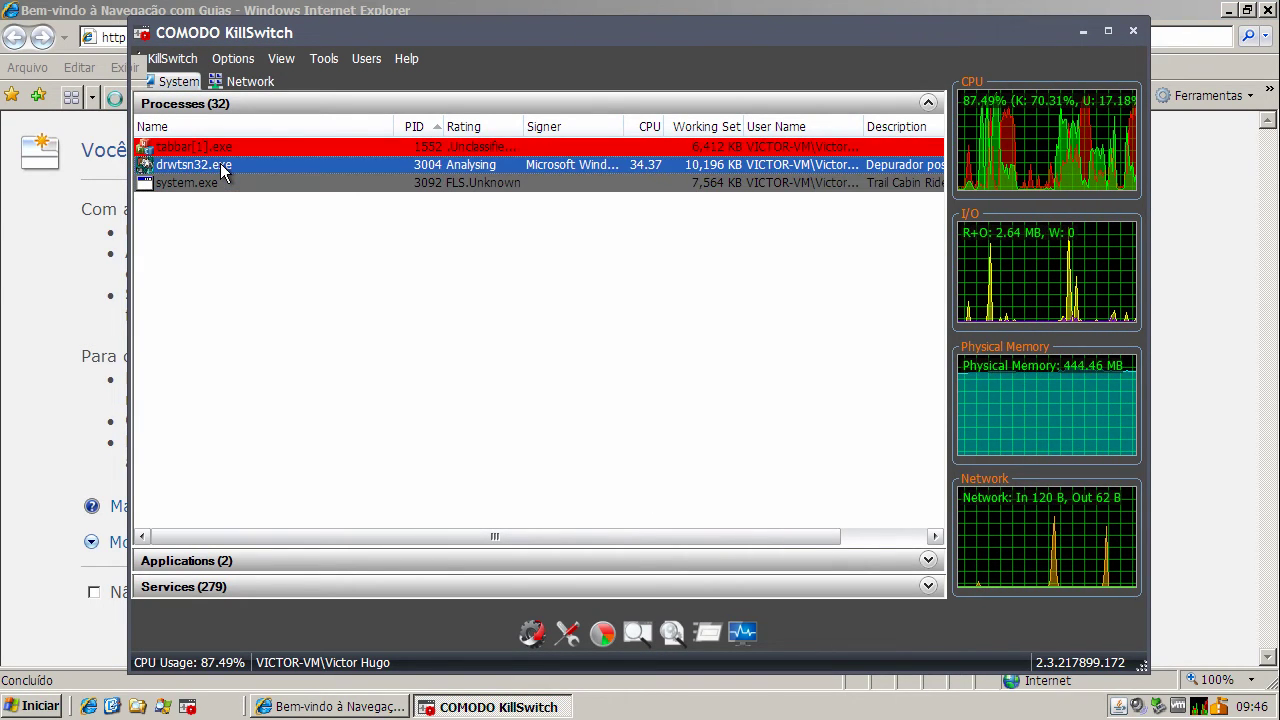
- Inspect the tabbar[1].exe, drwtsn32.exe and system.exe entries in the KillSwitch process list
click(225, 147)
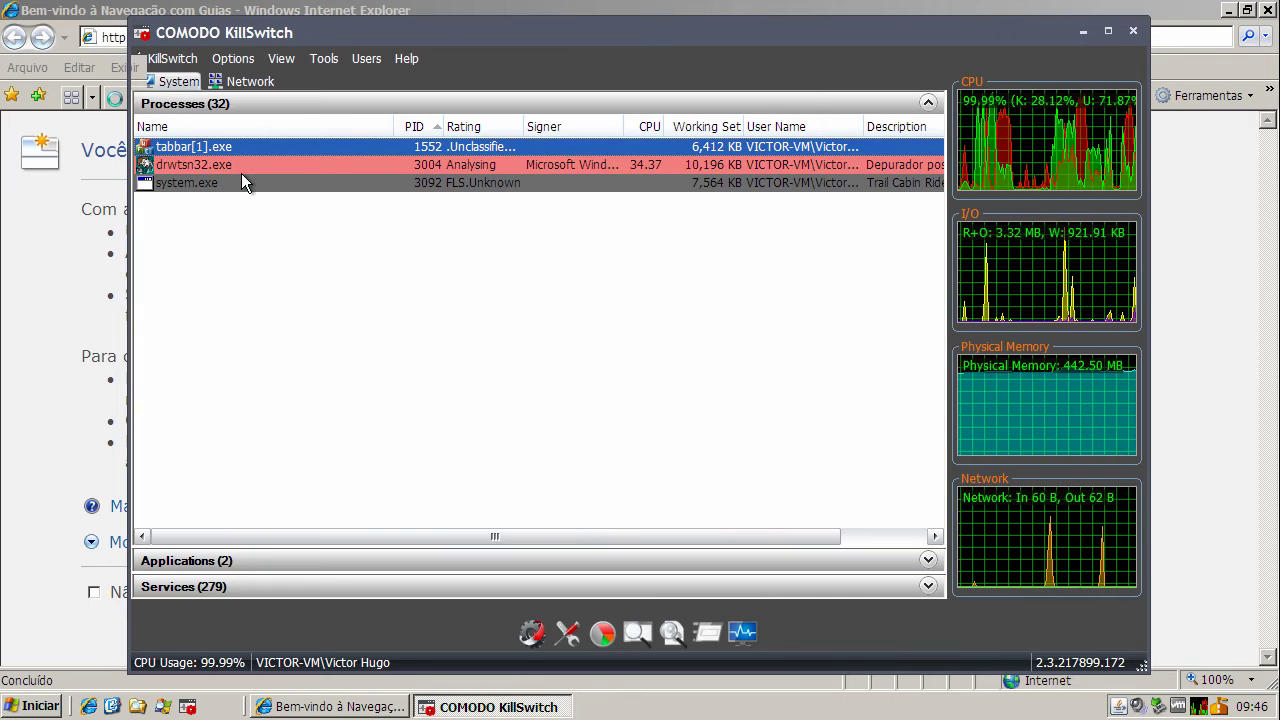
click(238, 169)
click(238, 180)
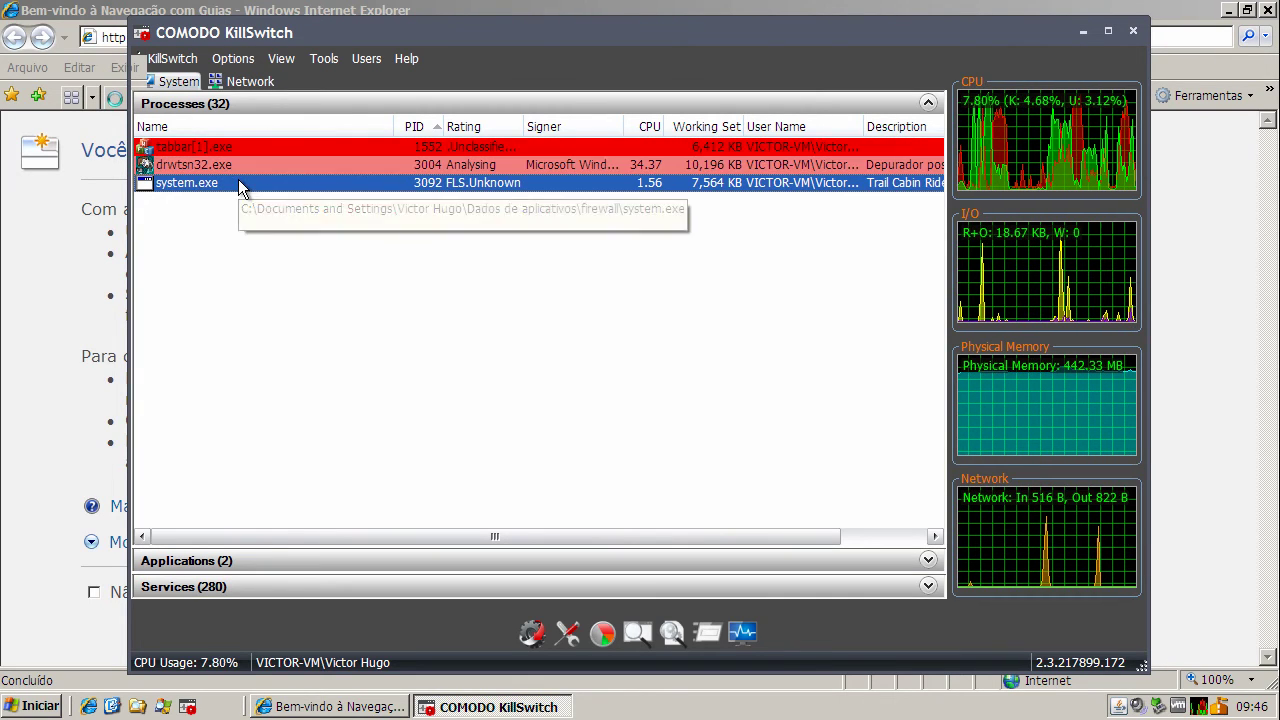
click(247, 146)
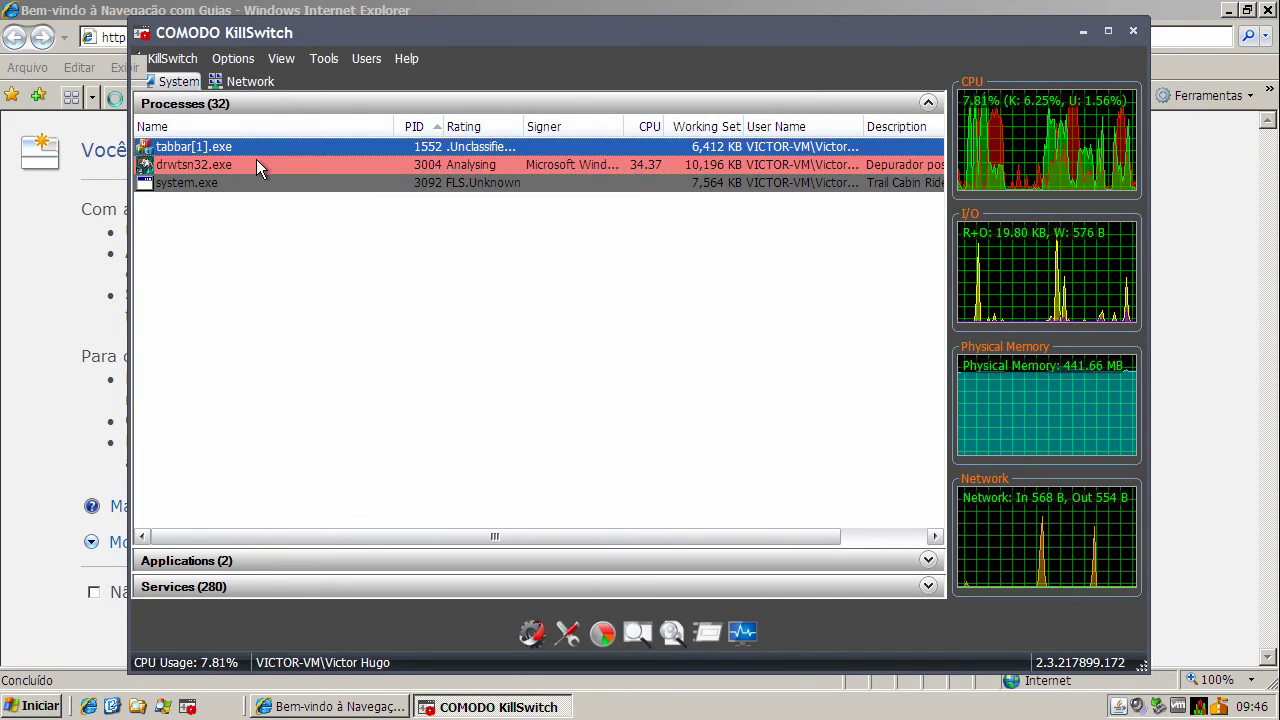
click(256, 162)
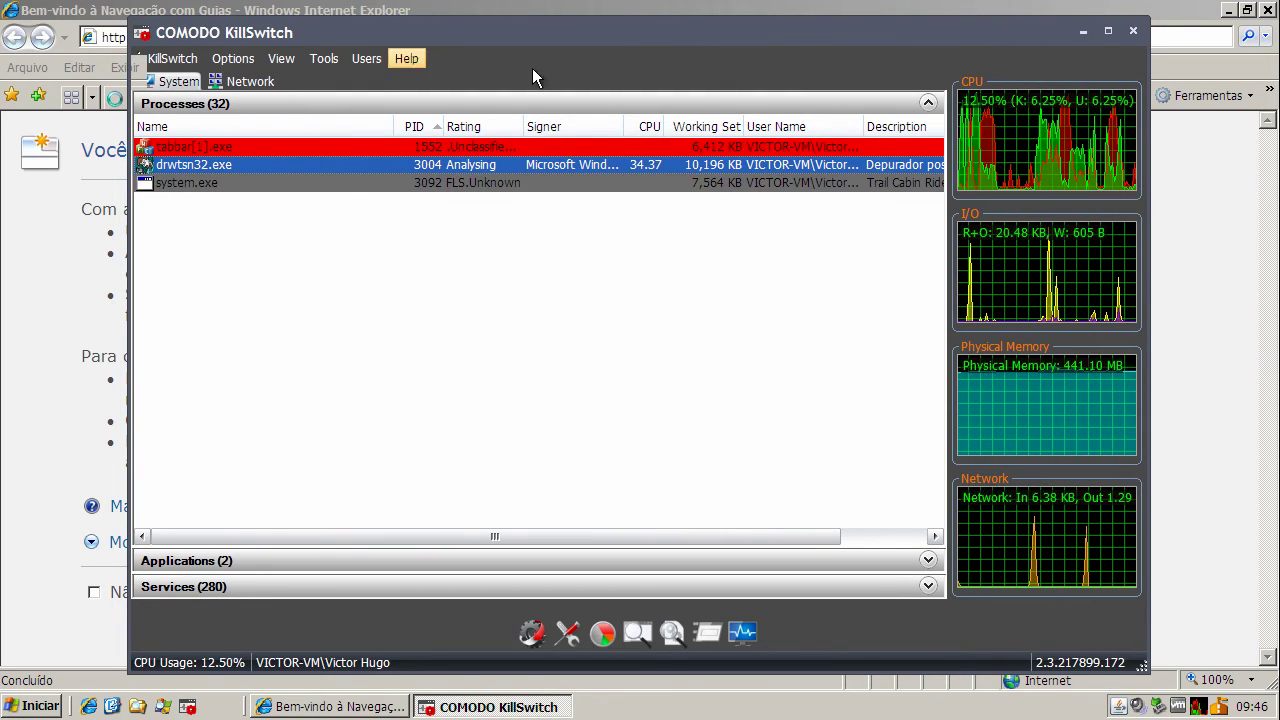
- Minimize COMODO KillSwitch and close Internet Explorer with all its tabs
click(1086, 31)
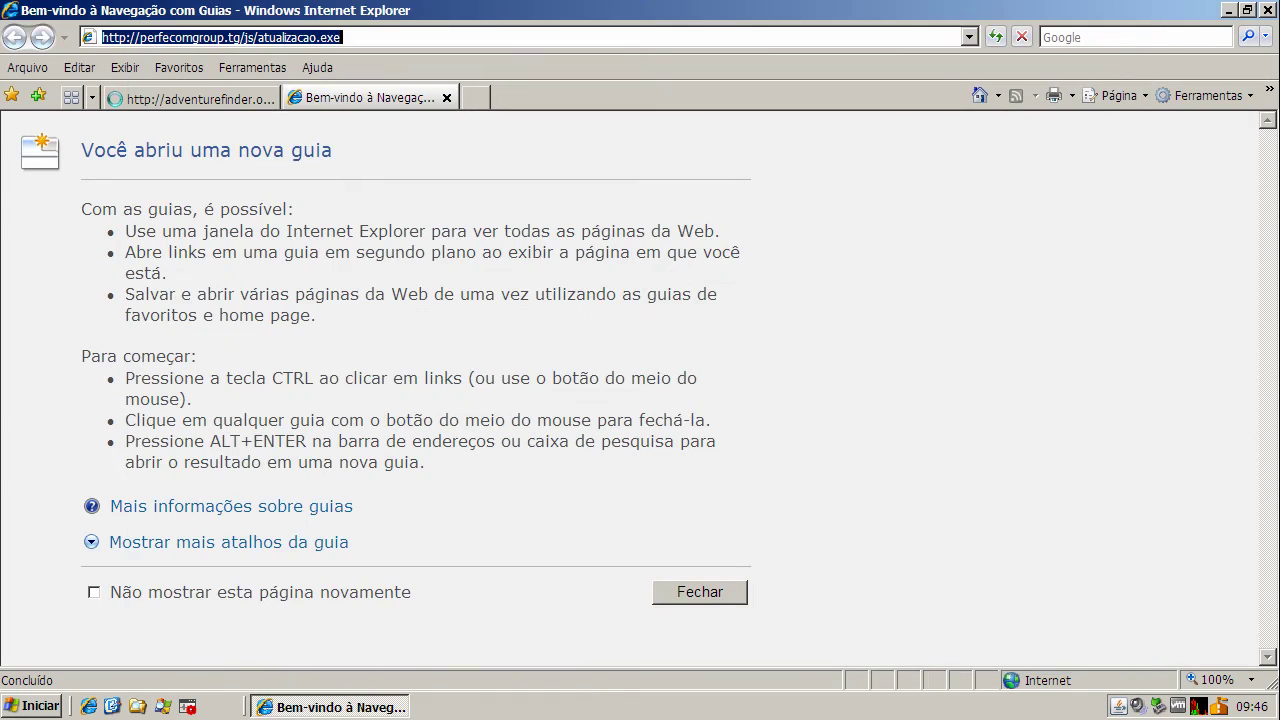
click(1272, 10)
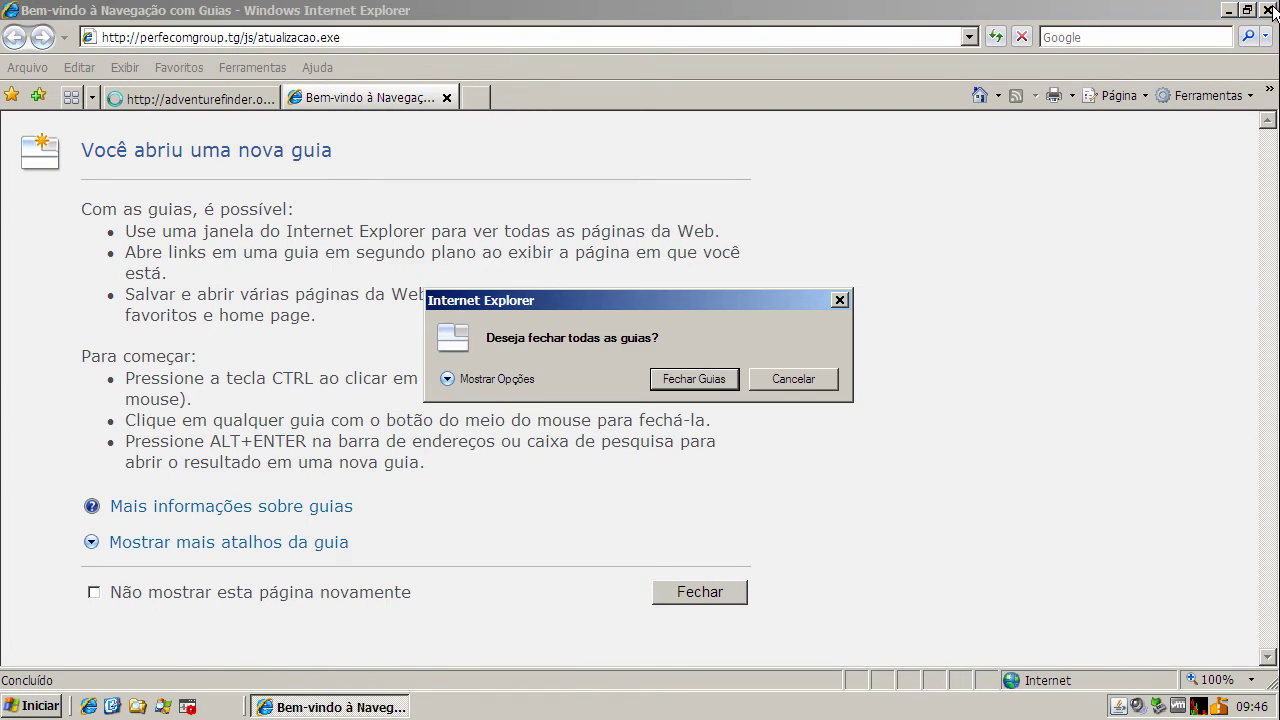
click(675, 382)
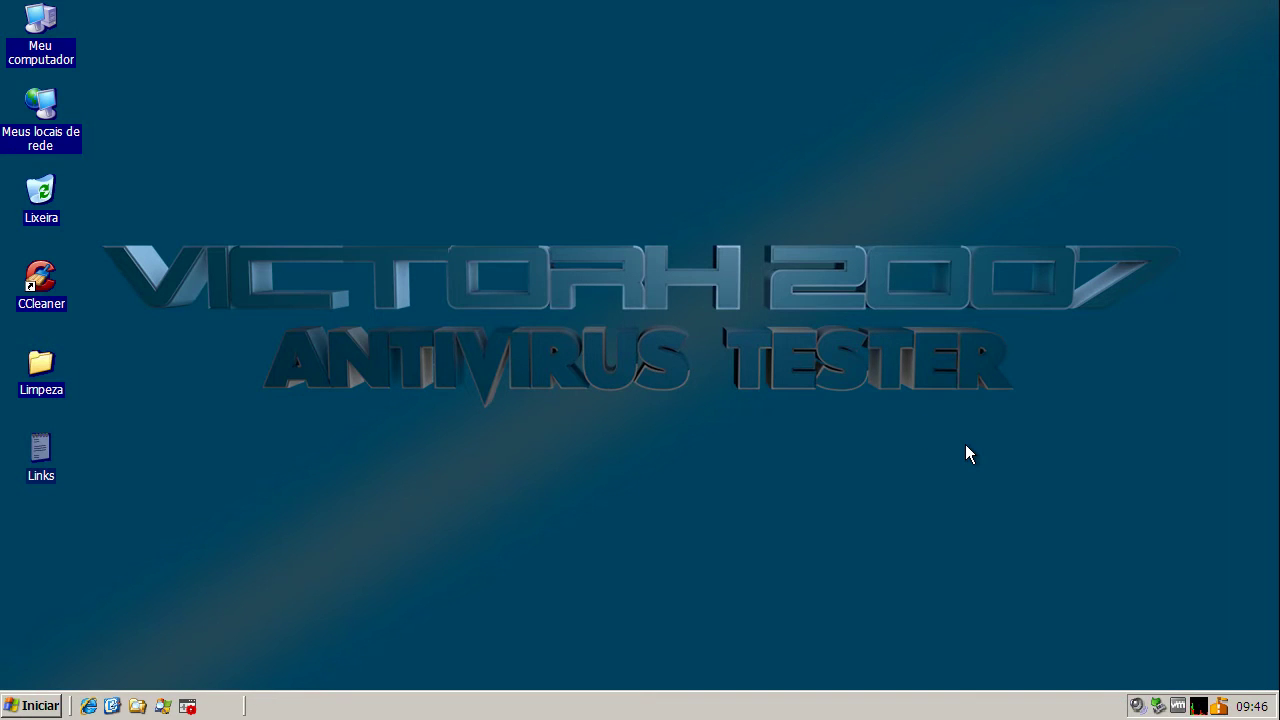
- Open Microsoft Security Essentials and restart the PC to complete the pending cleanup
double_click(1220, 707)
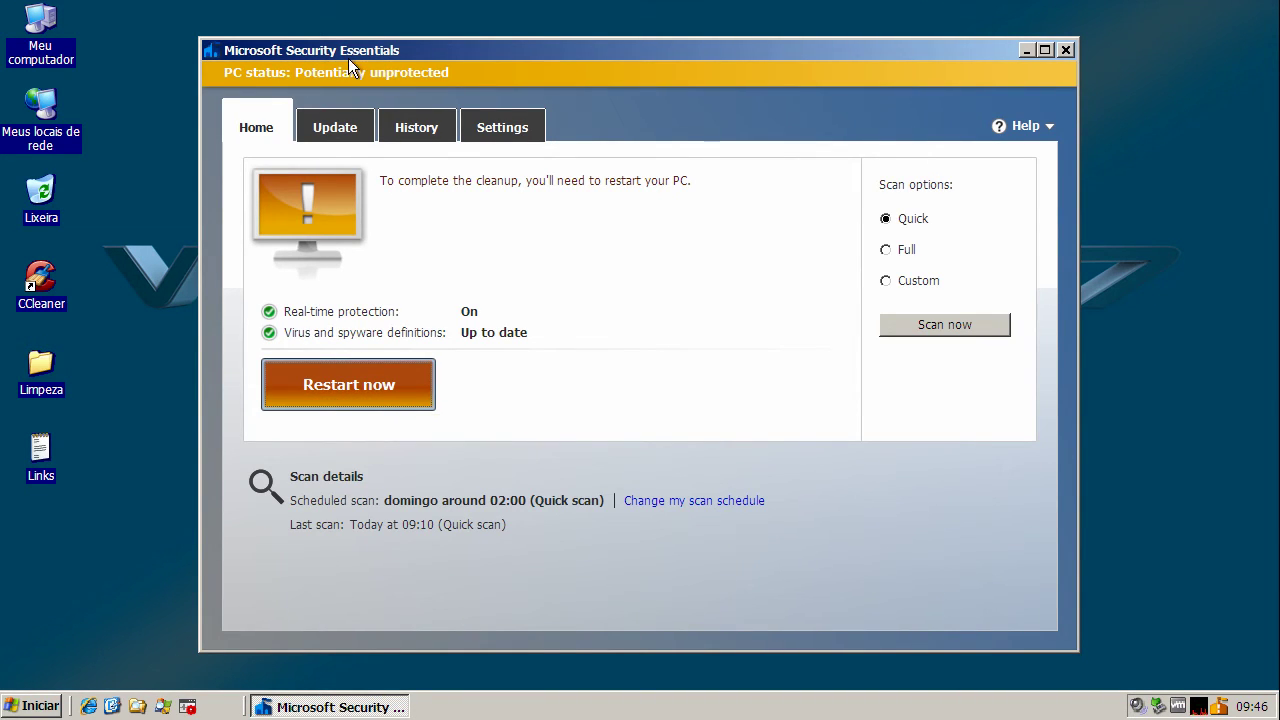
click(358, 384)
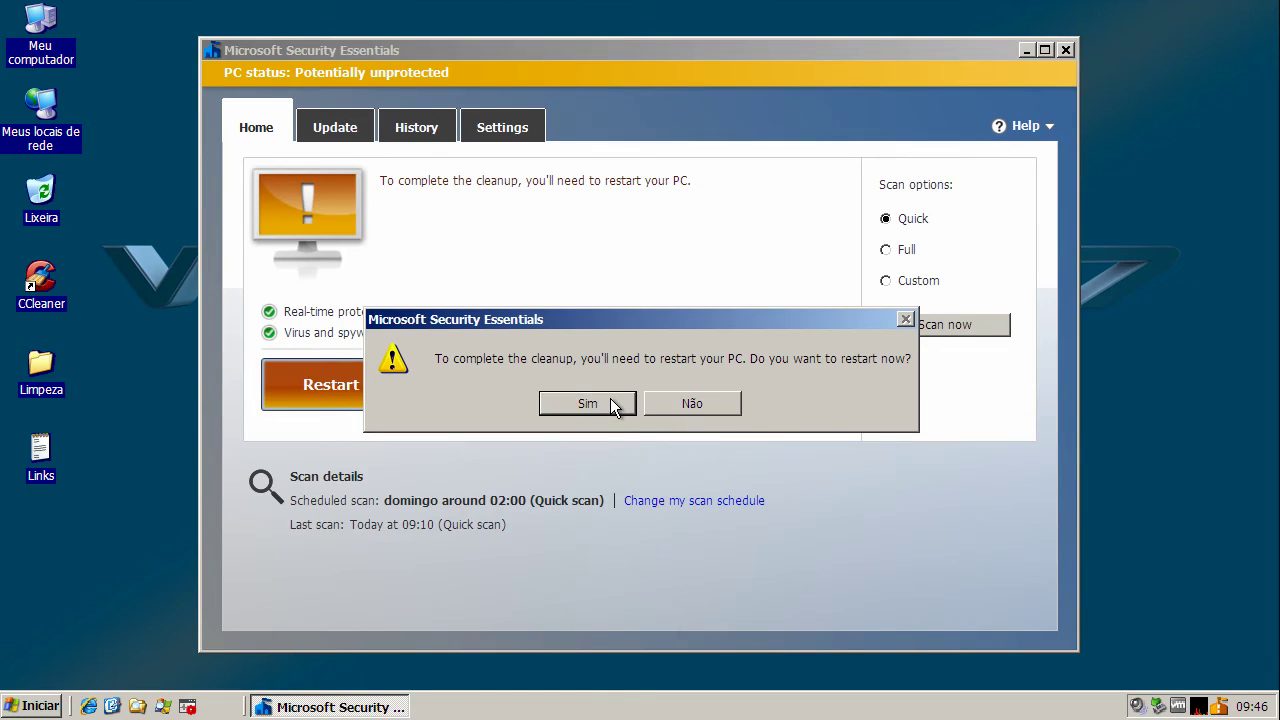
click(610, 404)
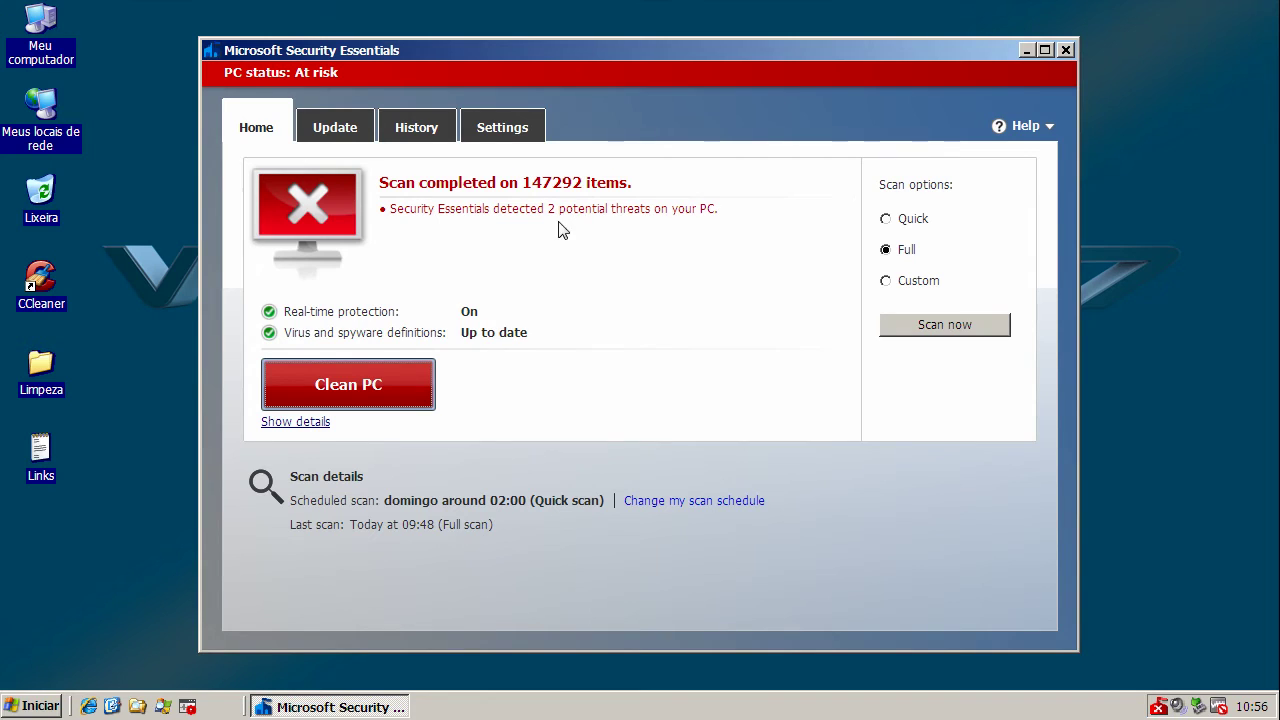
- Review the full scan's threat details, remove Trojan:Win32/Sirefef.P and disinfect Virus:Win32/Patchload.O, and close the alert
click(289, 422)
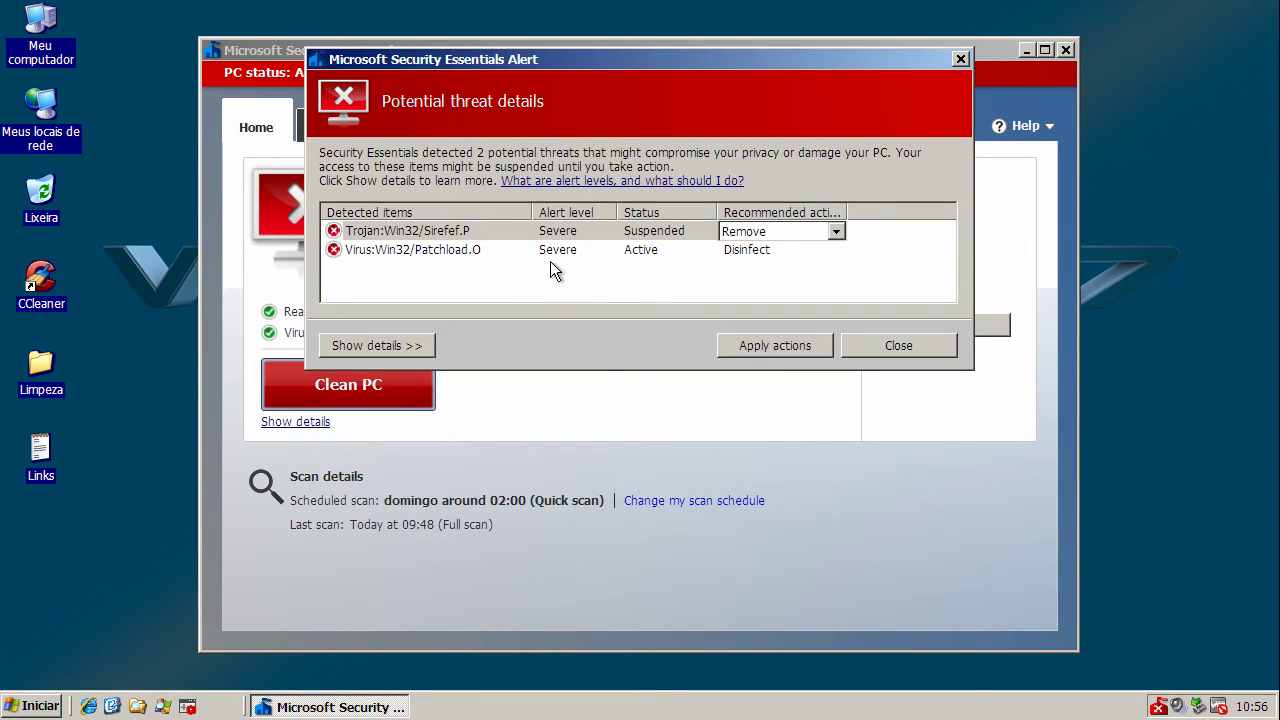
click(380, 235)
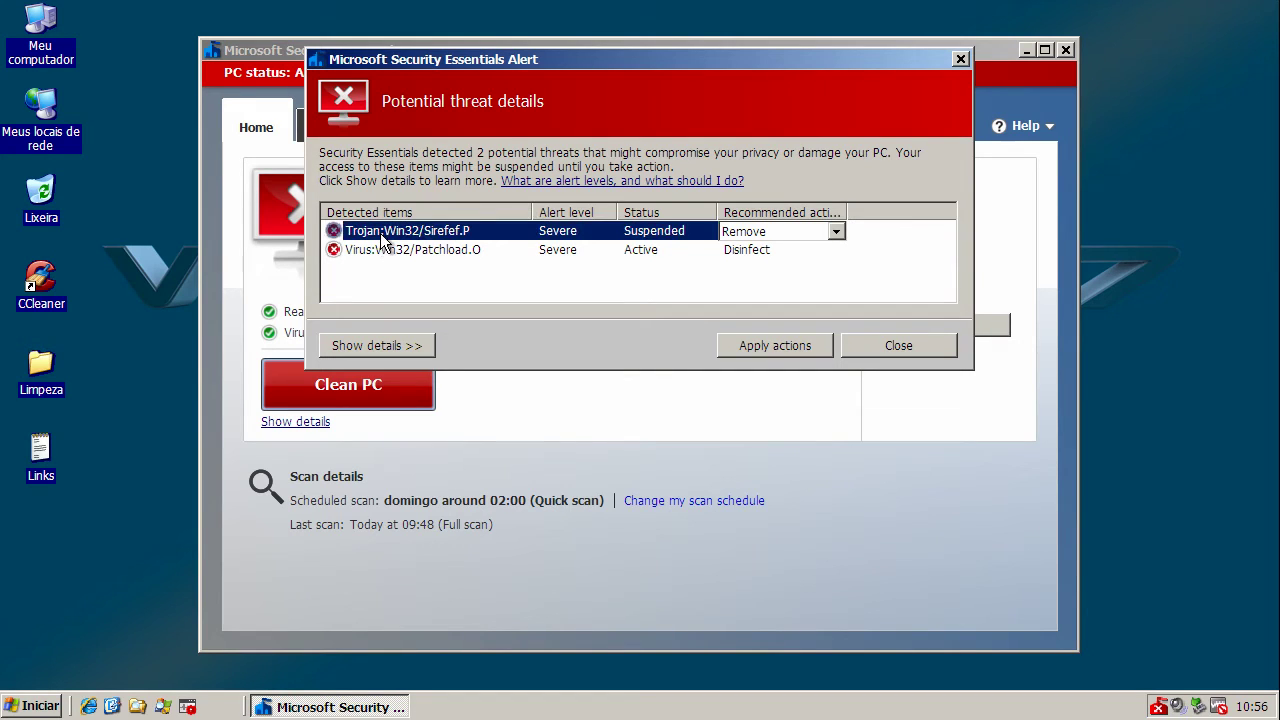
click(378, 250)
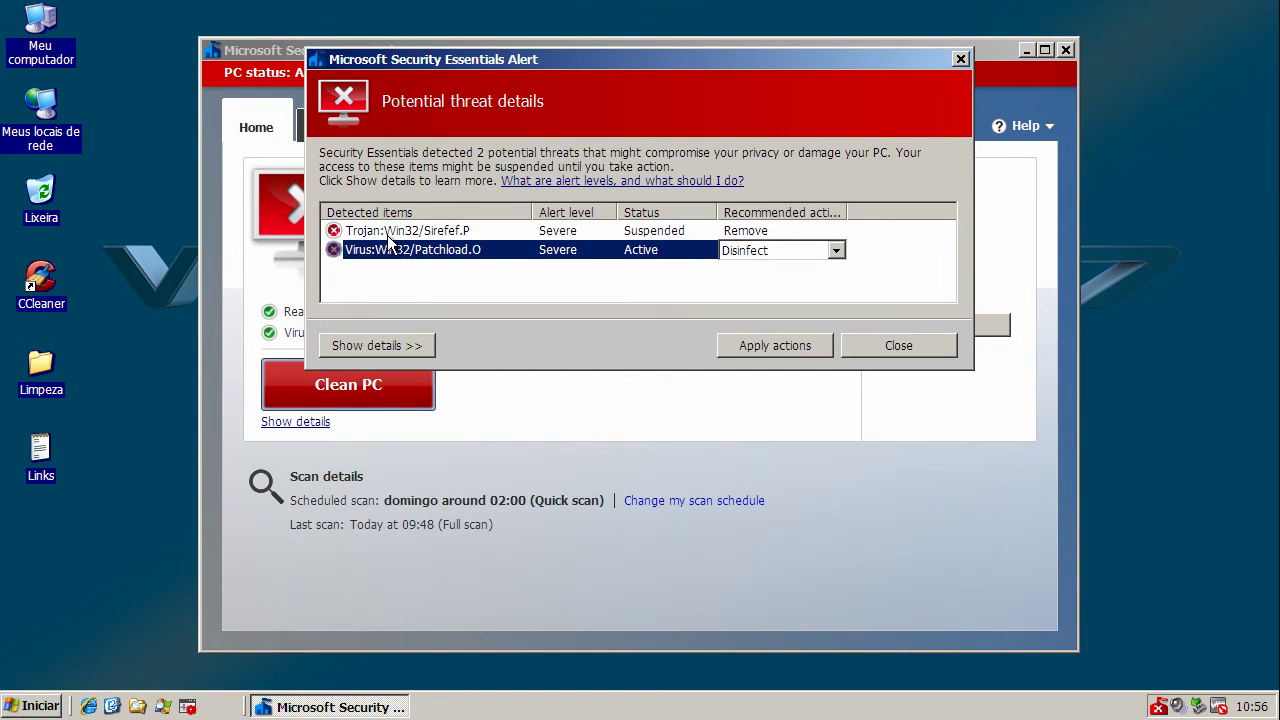
click(387, 235)
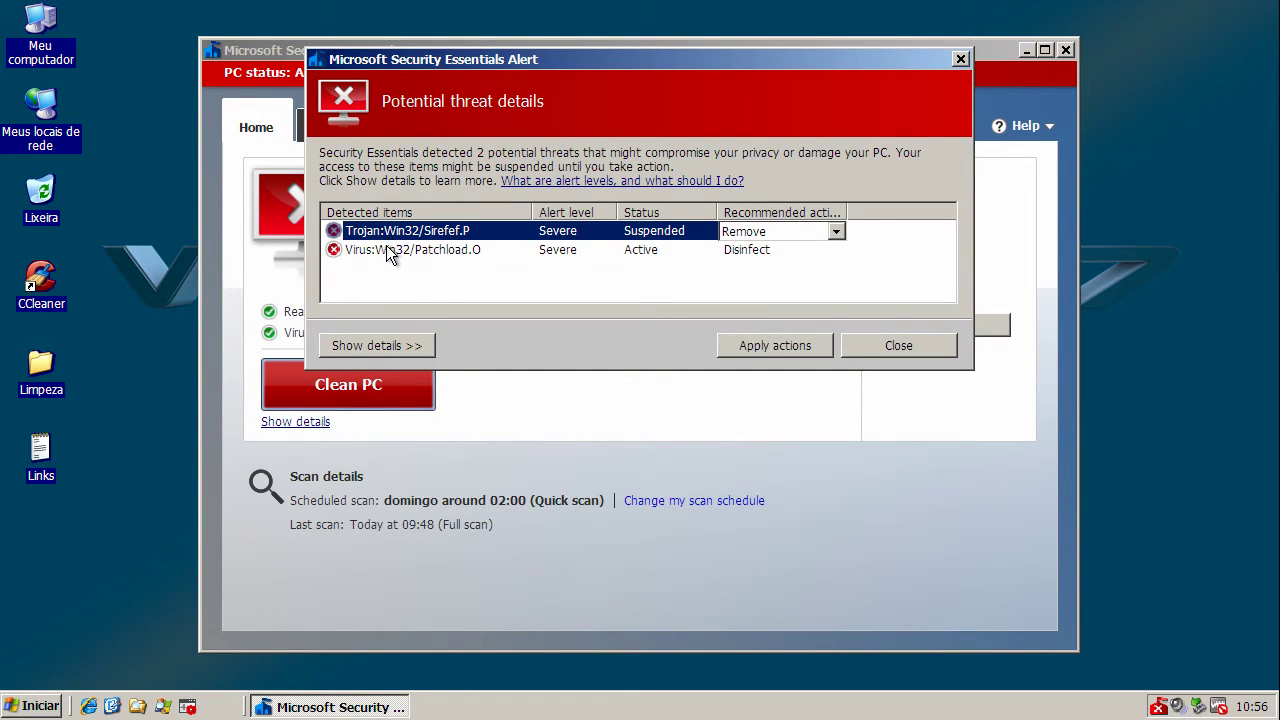
click(758, 350)
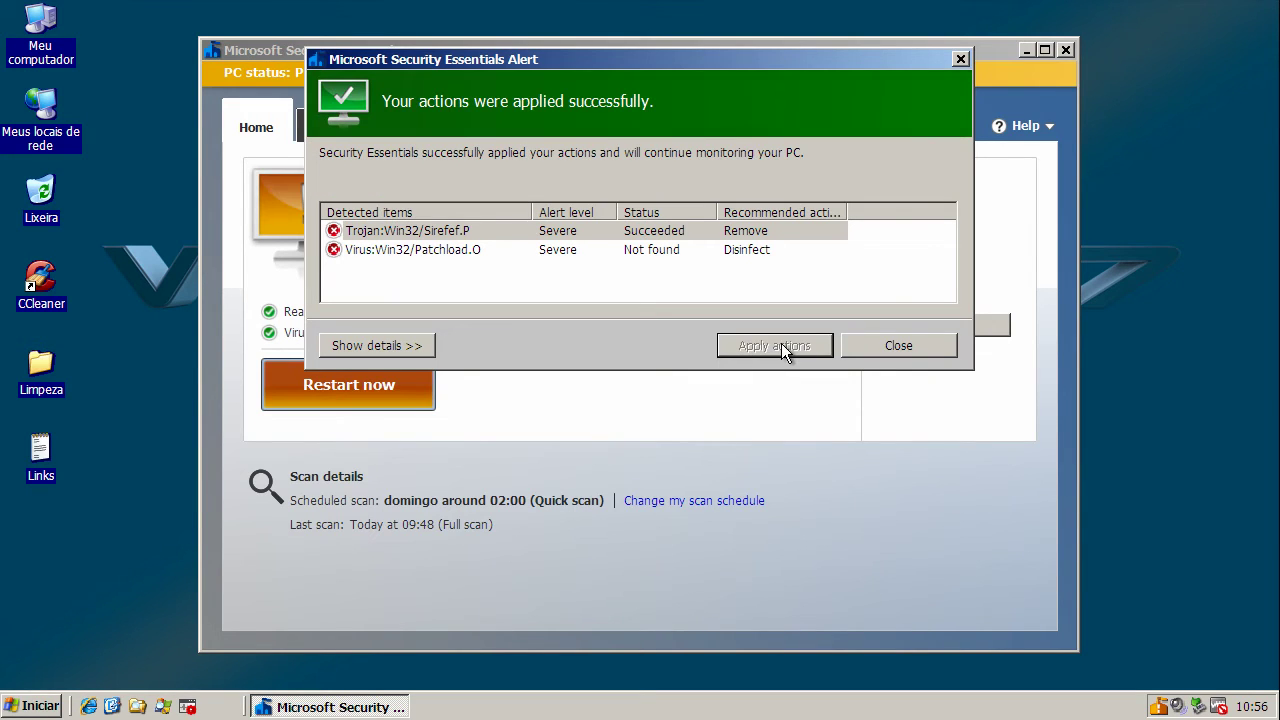
click(915, 343)
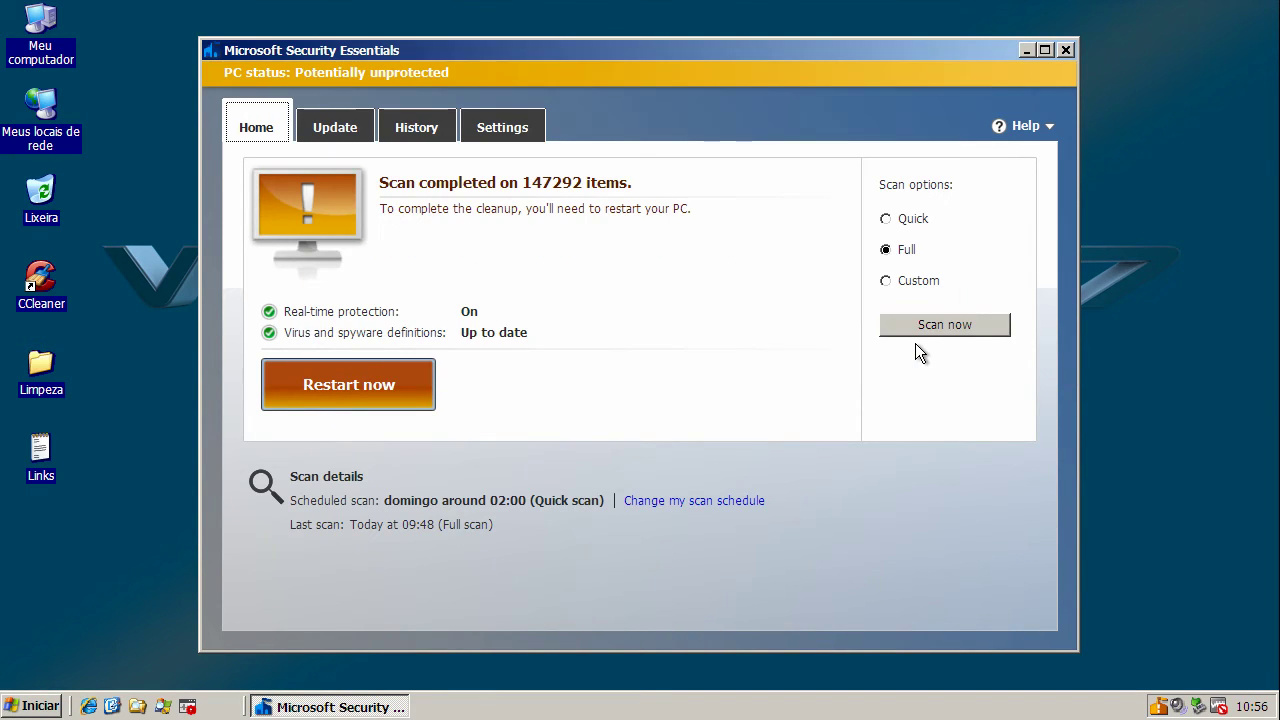
- Restart the PC to complete the cleanup after the full scan, and launch CCleaner from the desktop
mouse_move(961, 266)
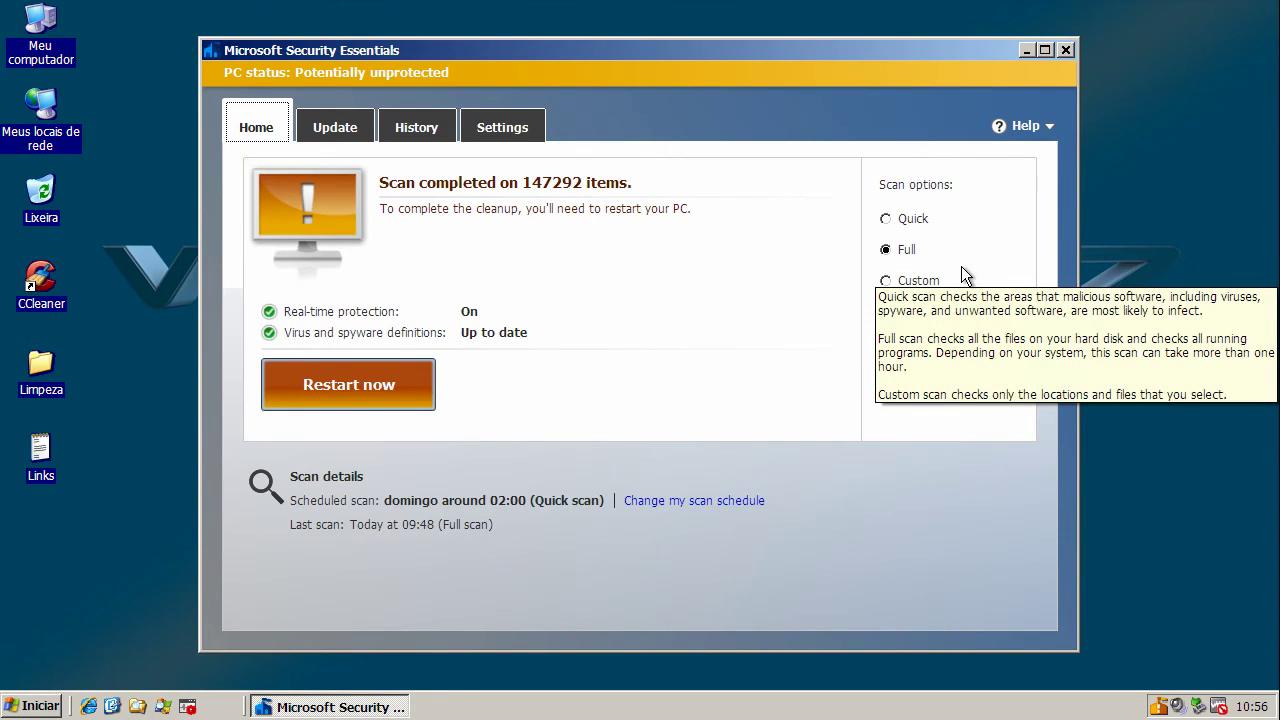
click(340, 393)
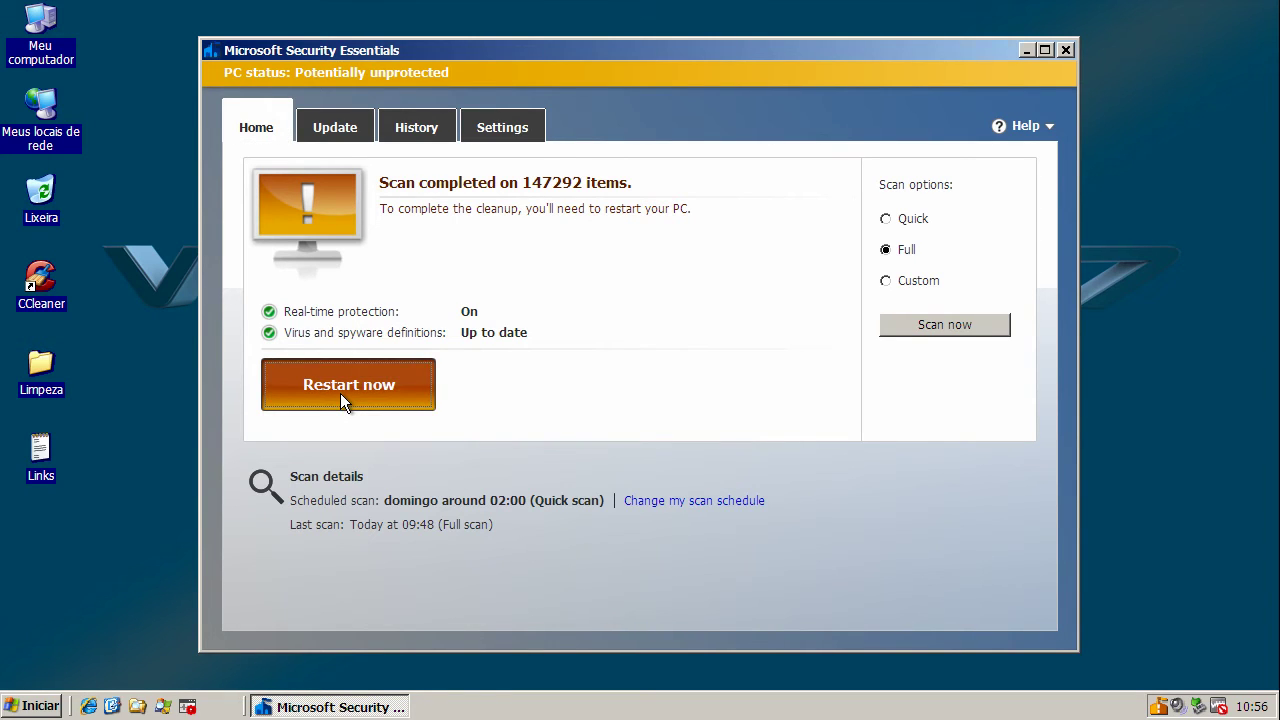
click(585, 403)
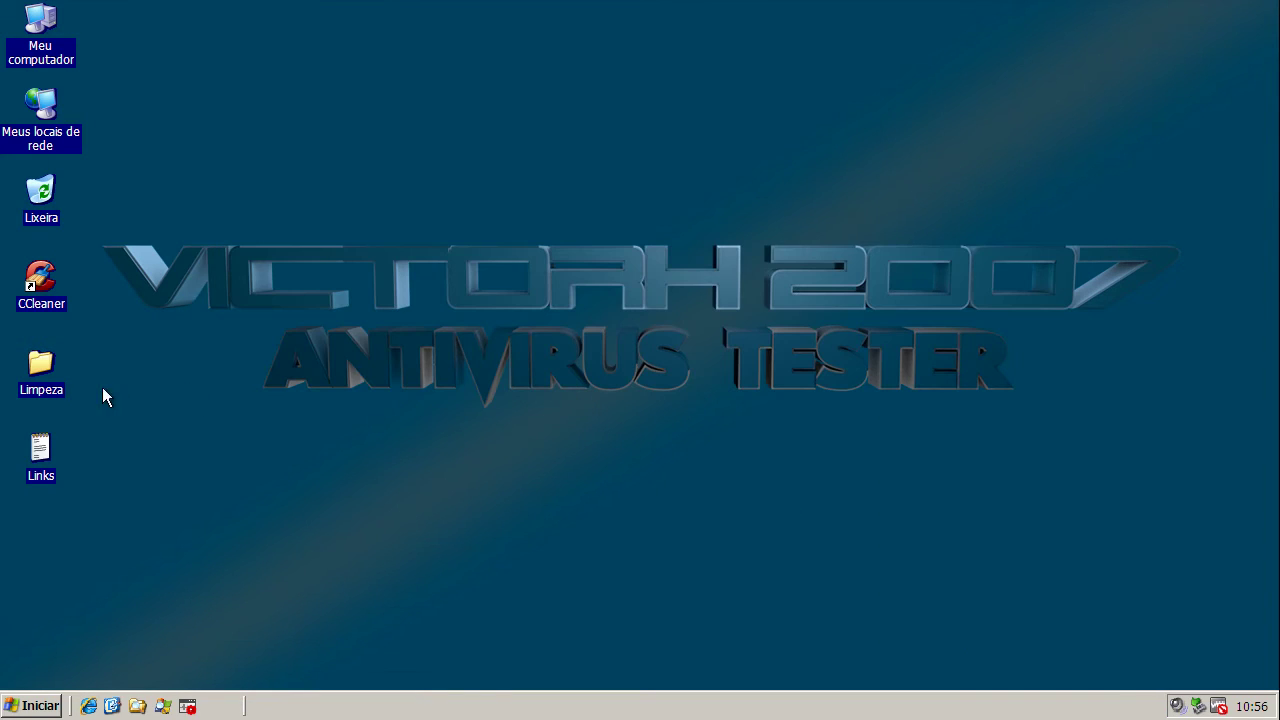
double_click(51, 290)
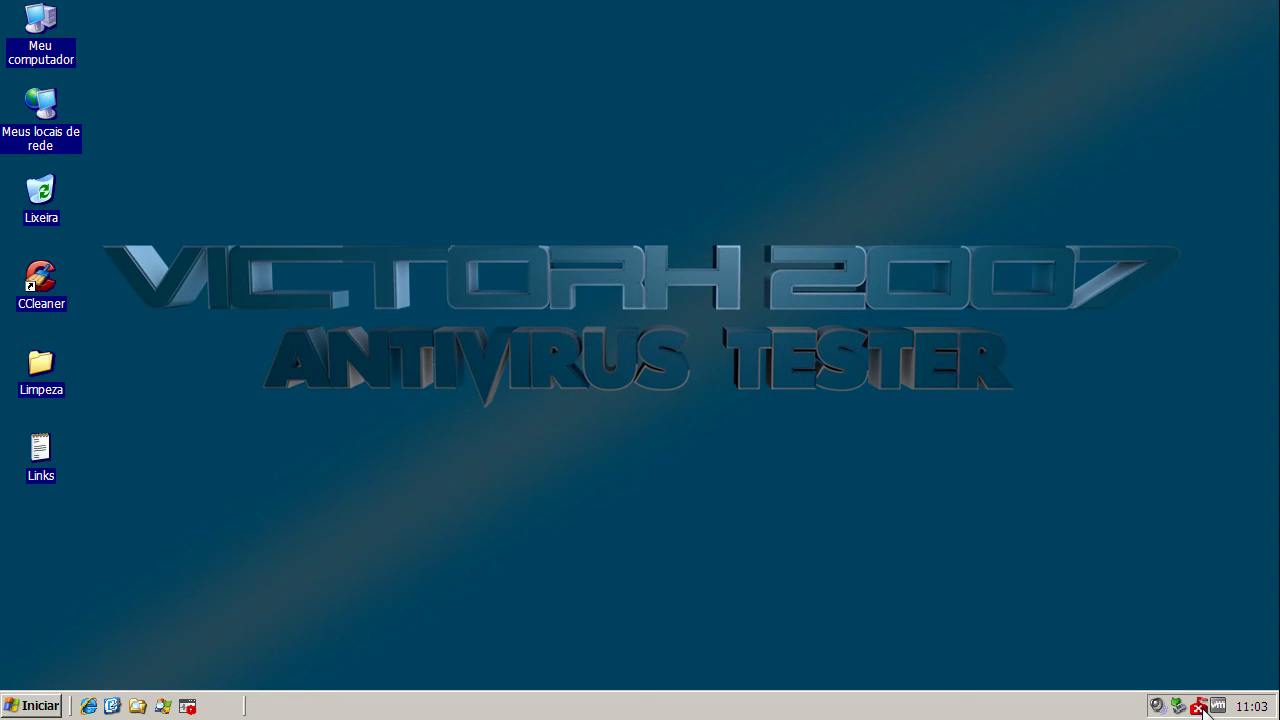
- Open Microsoft Security Essentials, remove Trojan:Win32/Sirefef.P through the threat details, and agree to restart the PC
double_click(1202, 708)
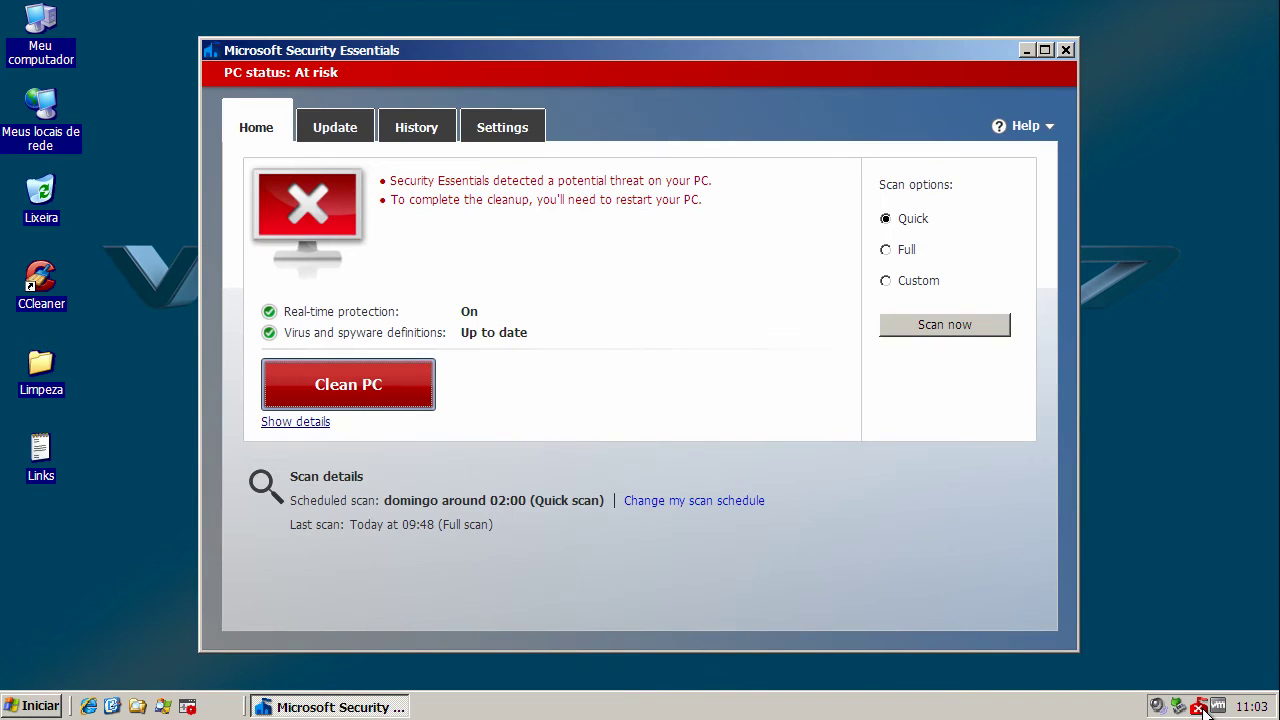
click(296, 421)
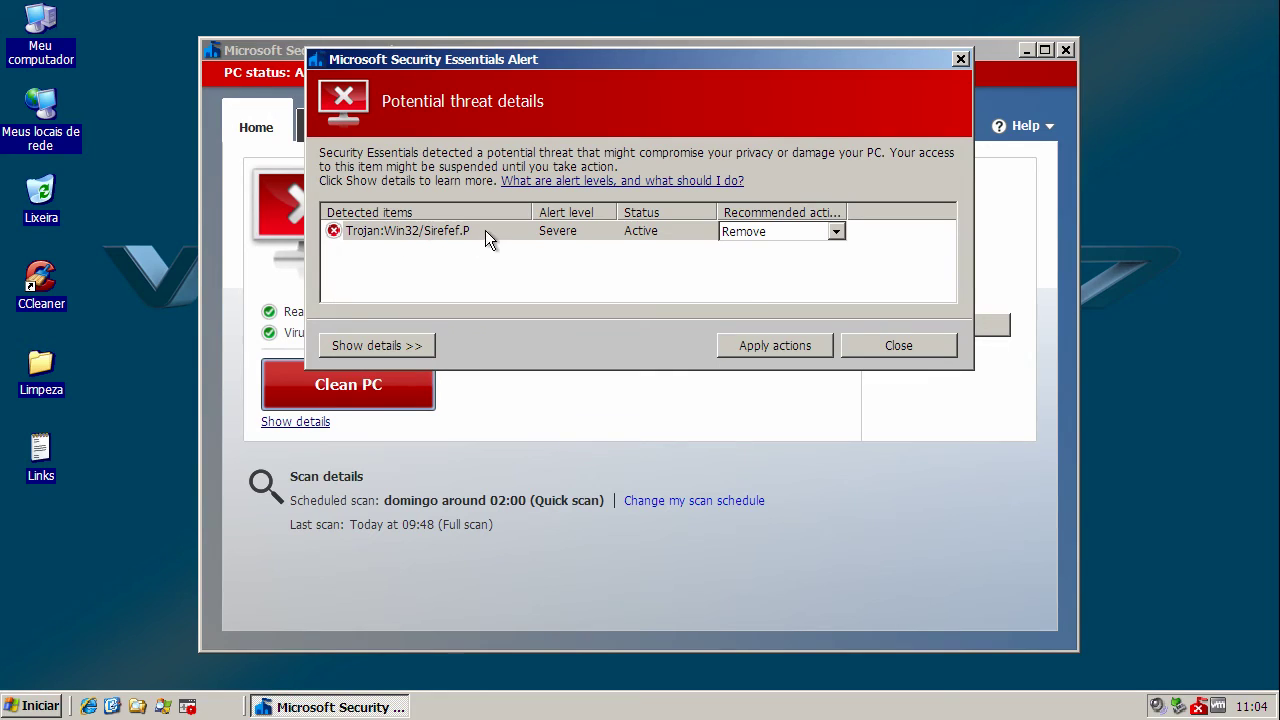
click(788, 346)
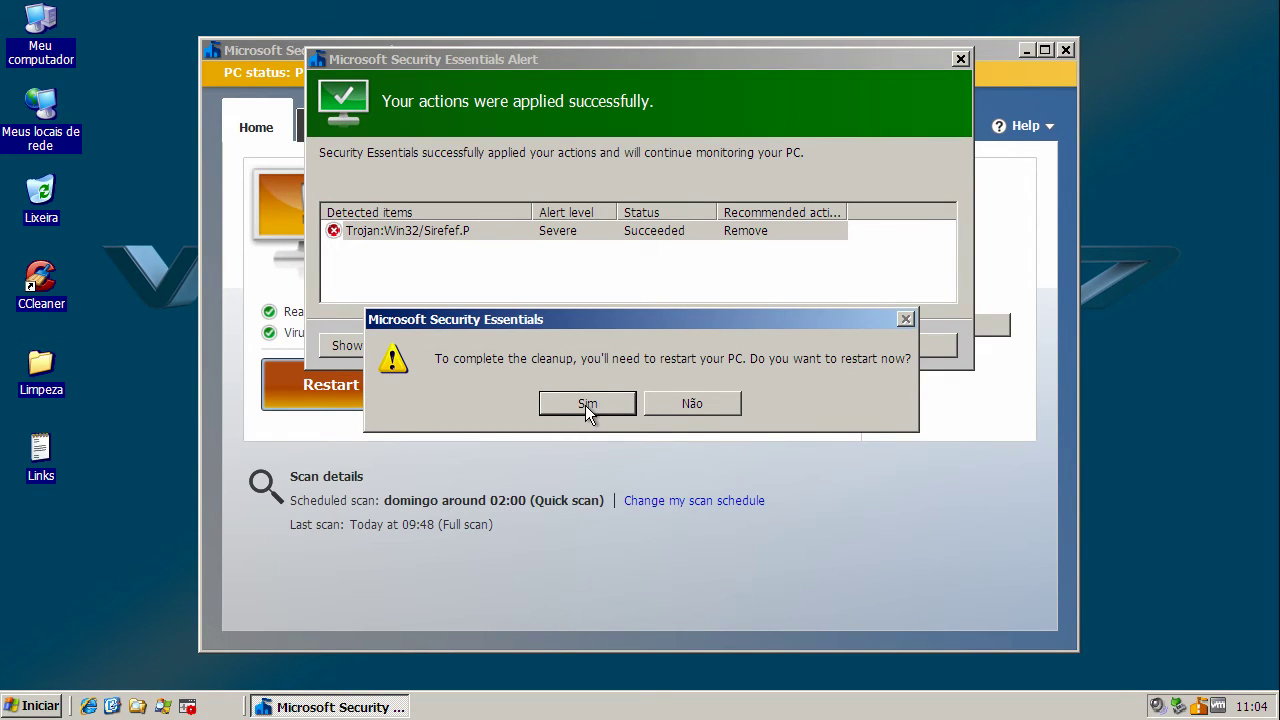
click(587, 403)
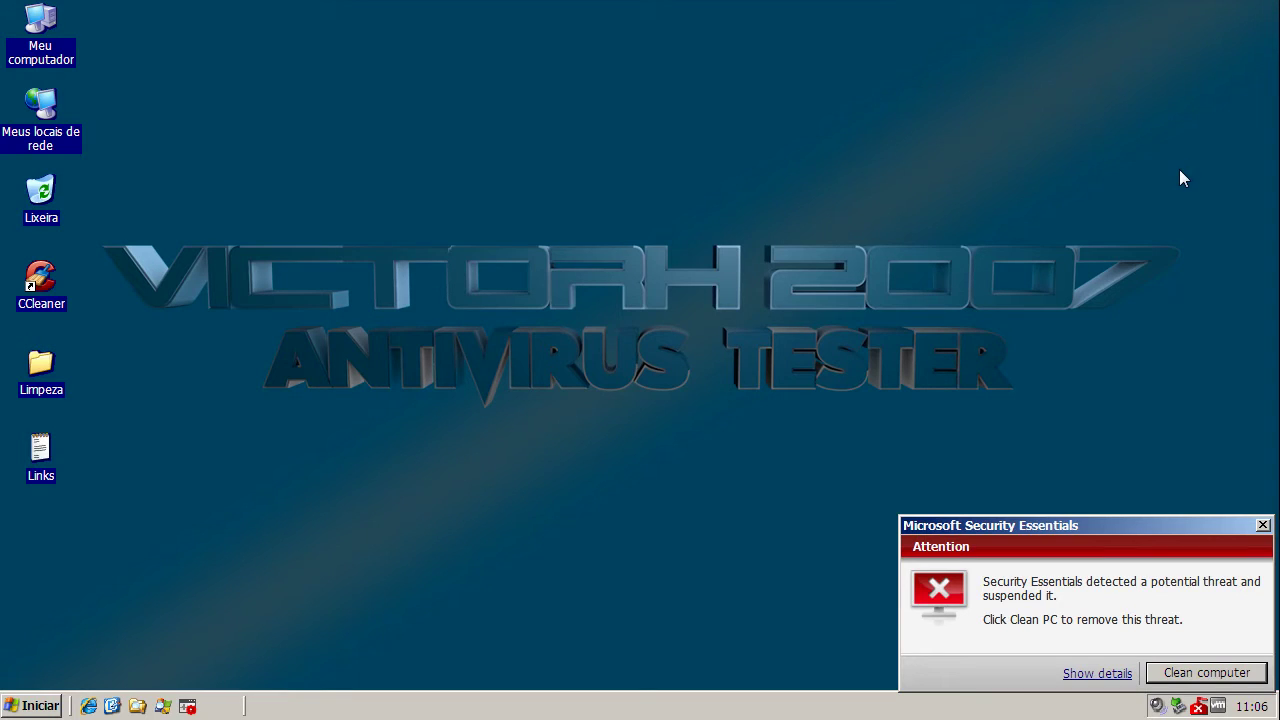
- Show the details of the new threat notification, remove Trojan:Win32/Sirefef.P again, and restart the PC
click(1104, 675)
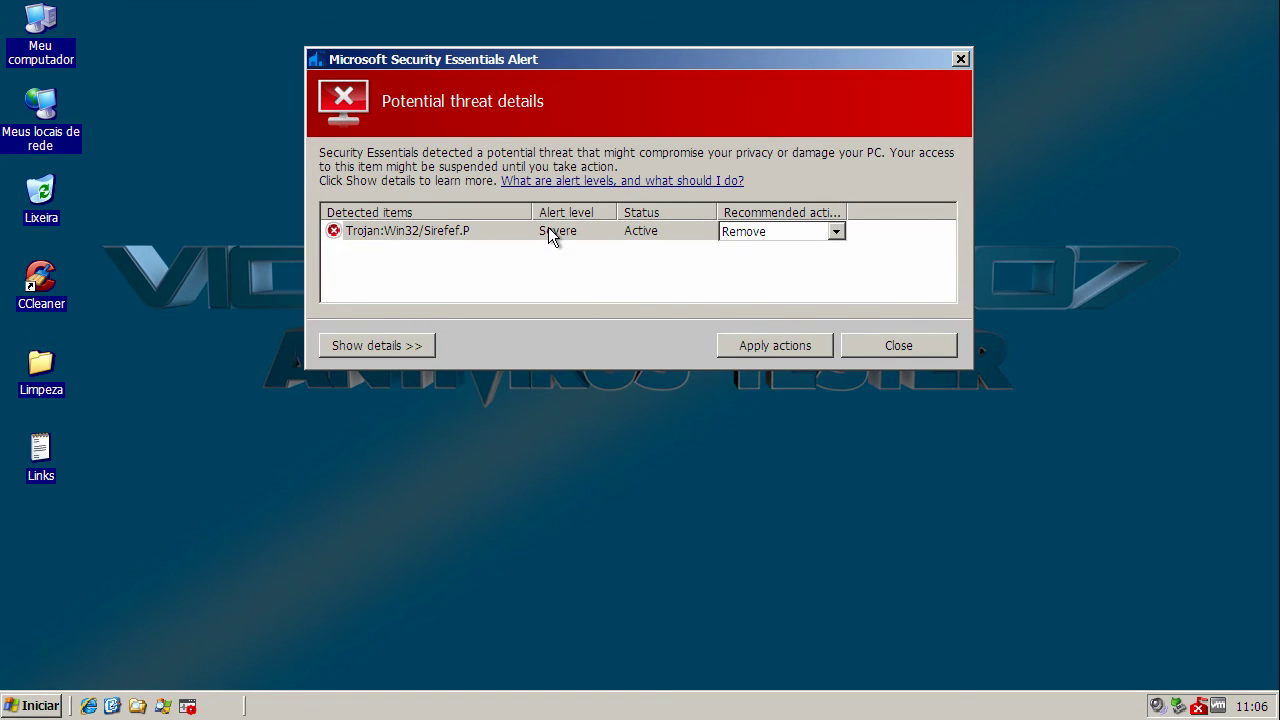
mouse_move(549, 233)
click(786, 346)
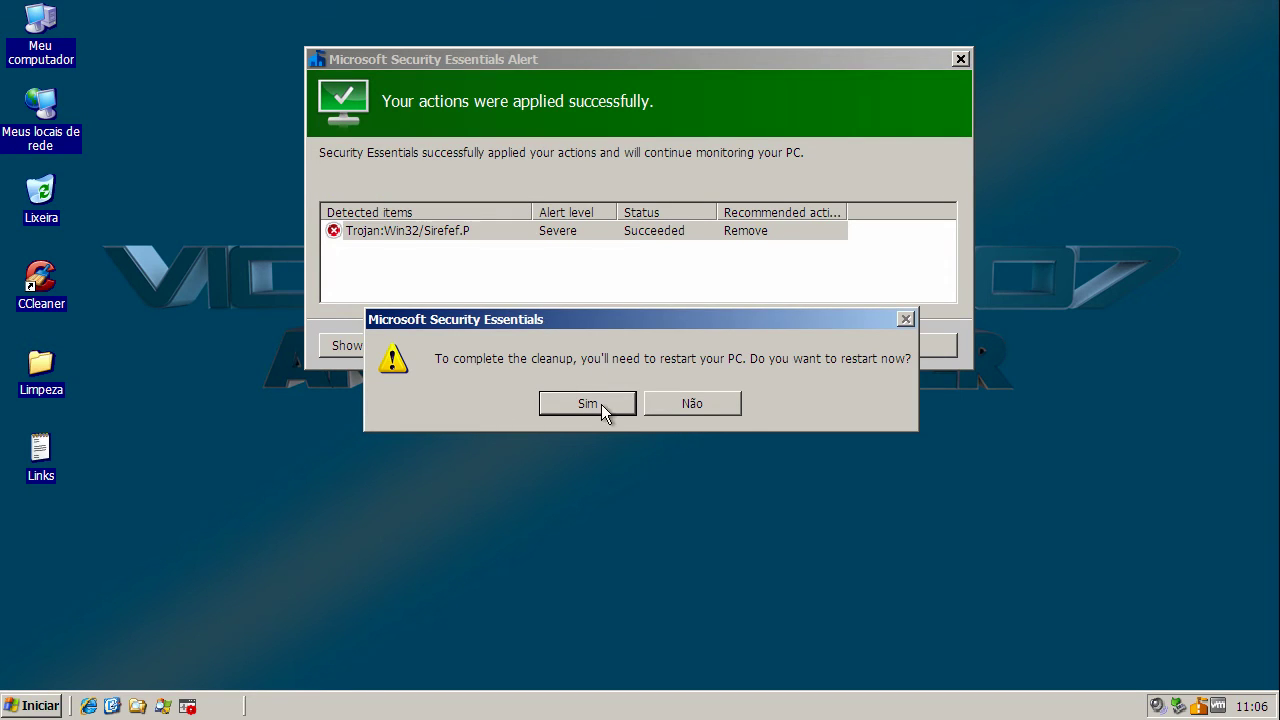
click(587, 403)
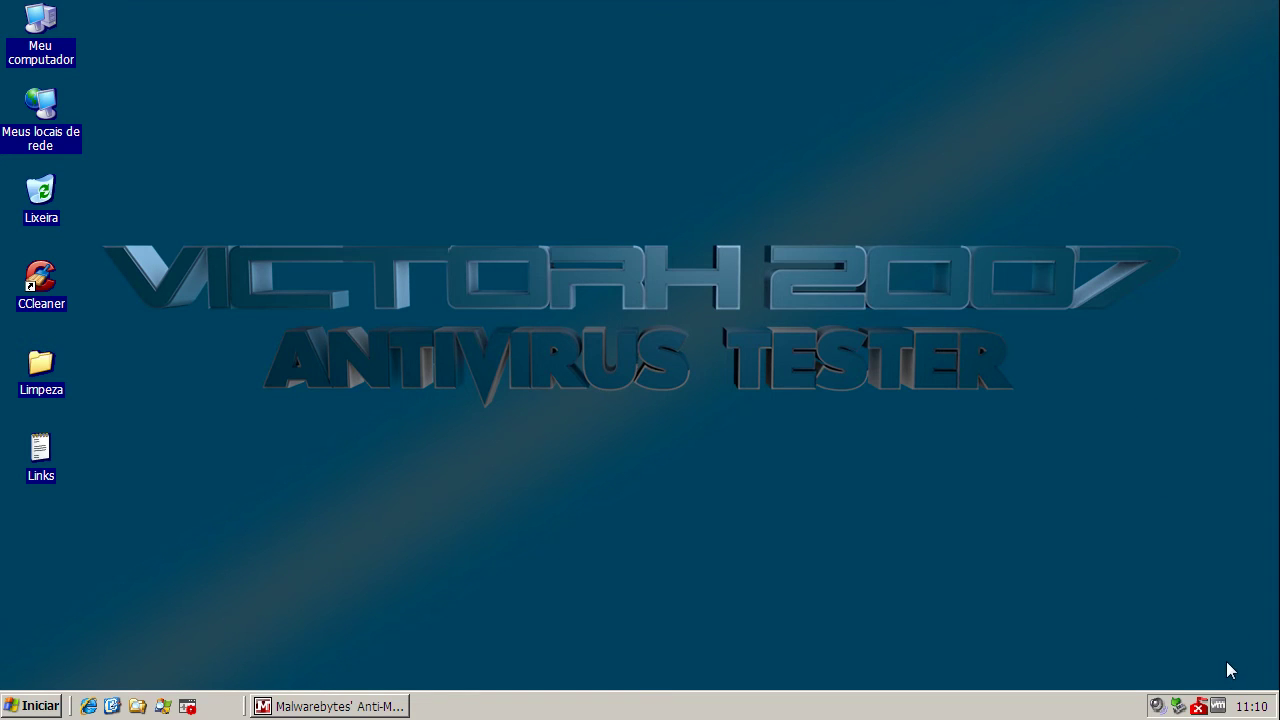
- Examine the remaining threat's details in Microsoft Security Essentials, then close the alert and the program without taking action
right_click(1201, 707)
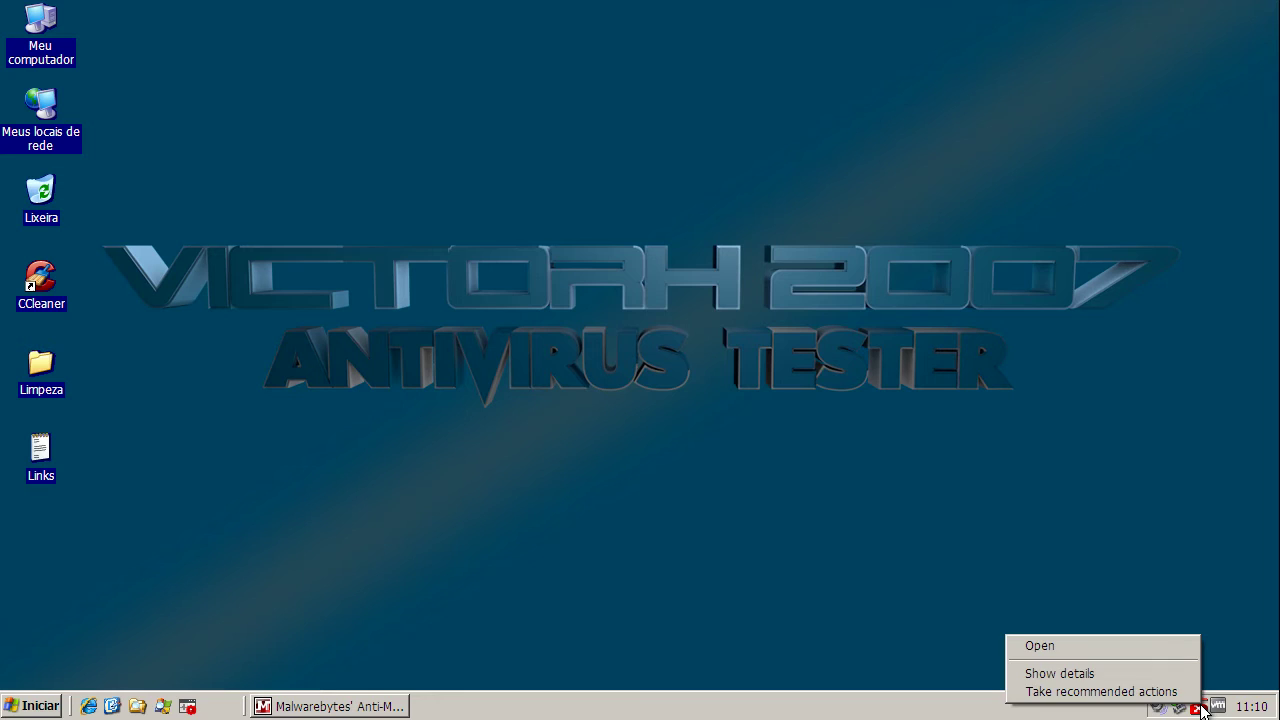
click(1072, 648)
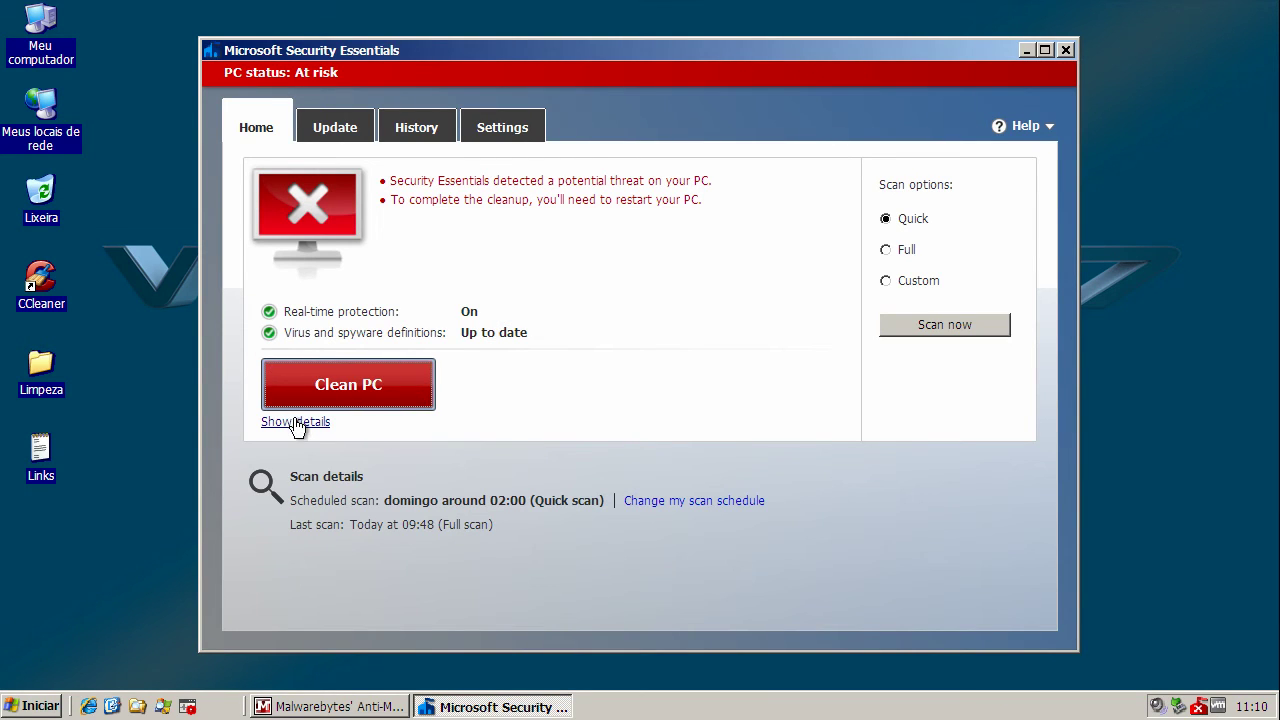
click(296, 422)
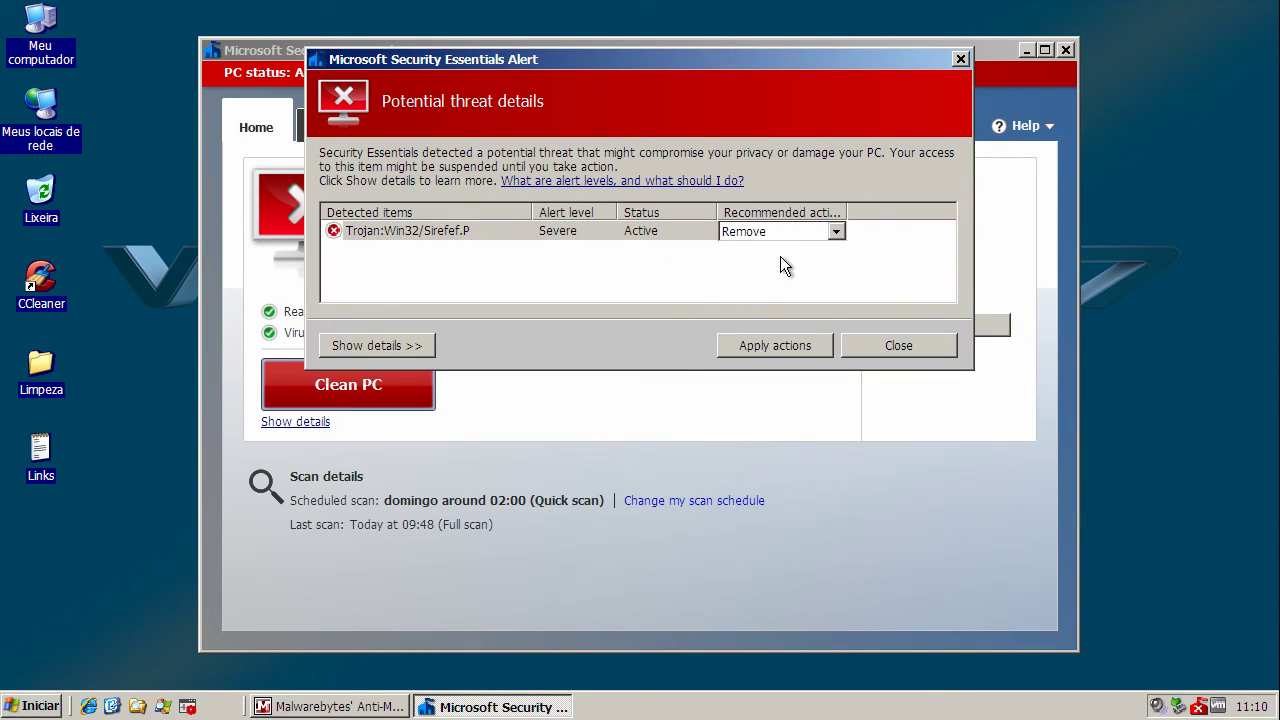
mouse_move(741, 243)
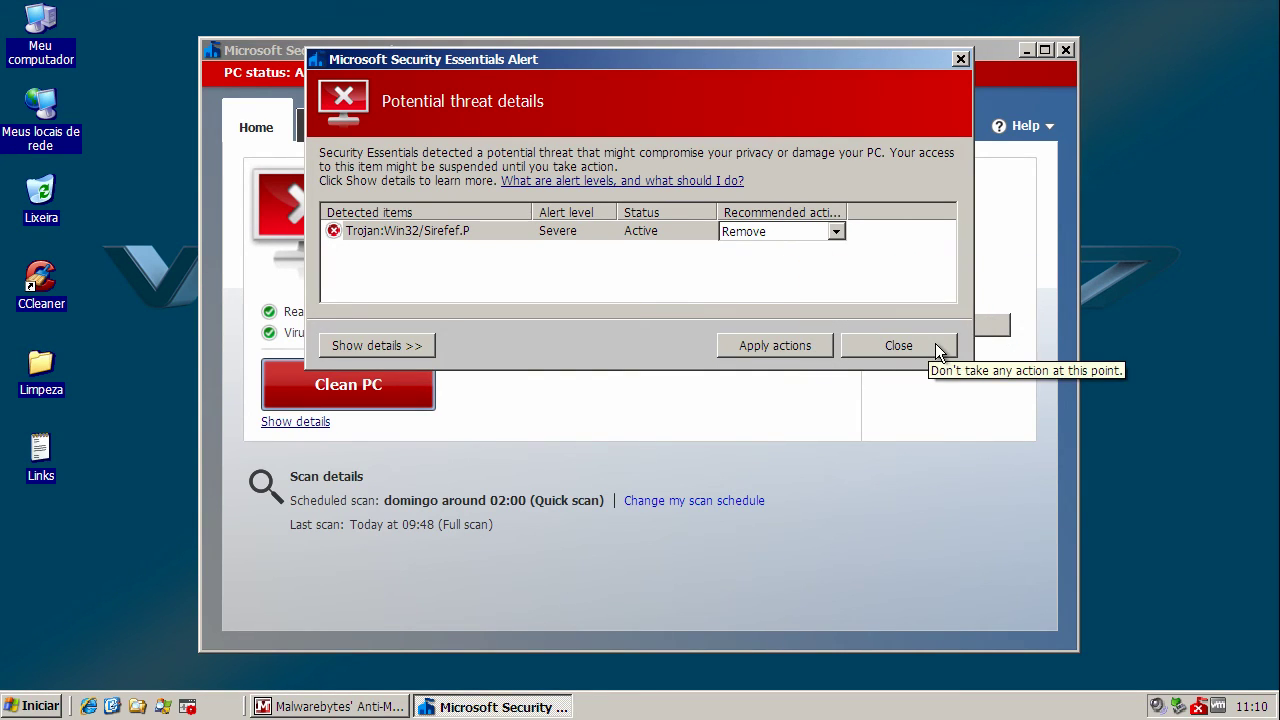
click(935, 343)
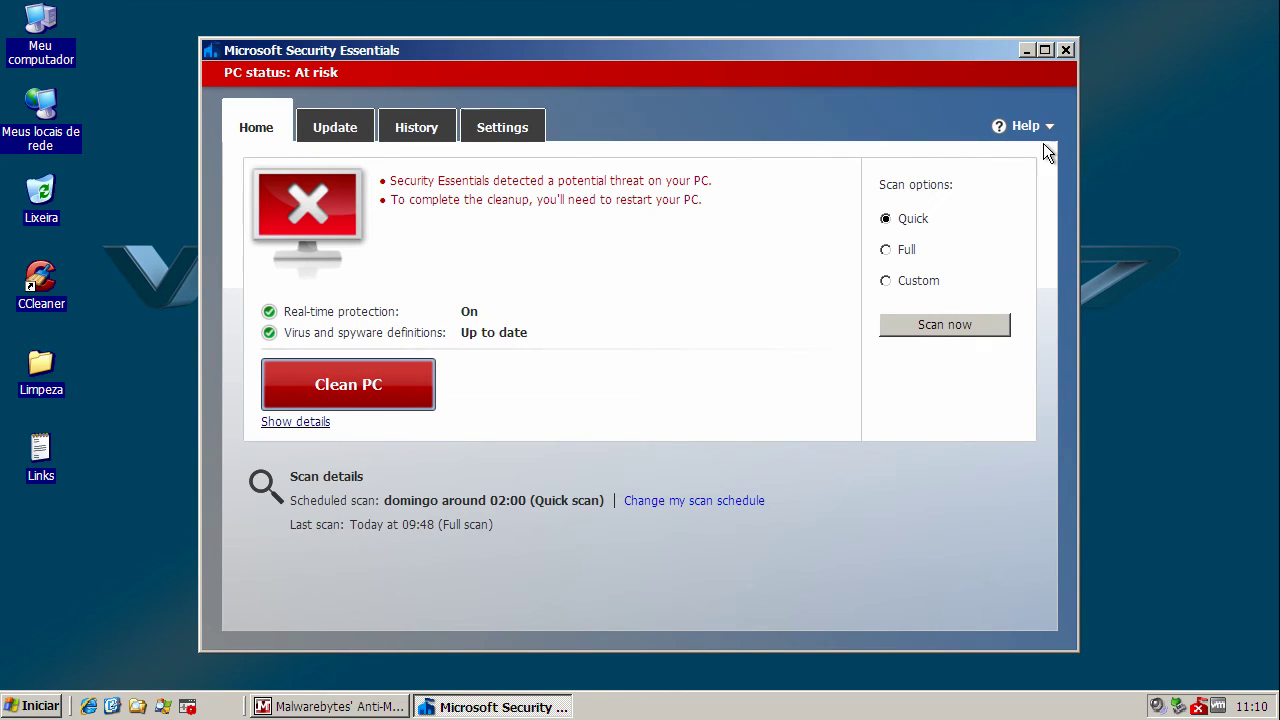
click(1066, 50)
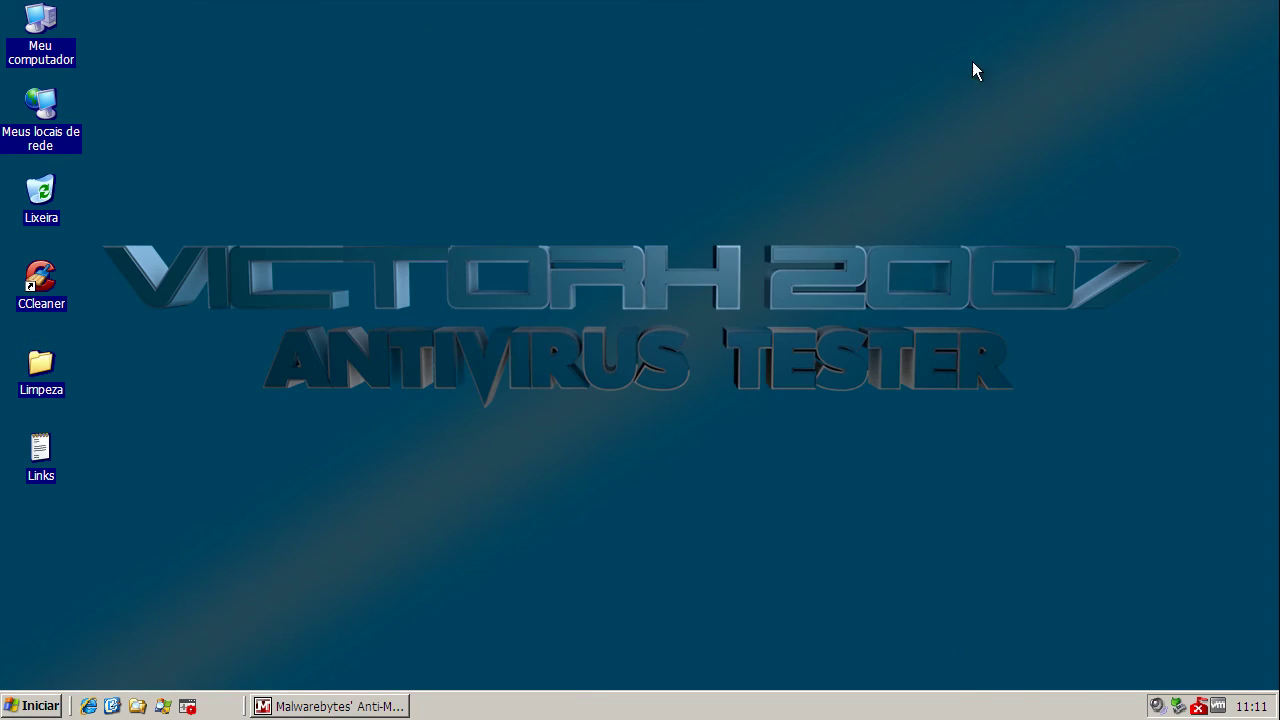
- Switch to Malwarebytes' Anti-Malware, visit its update section, and run a malware scan of the system
click(373, 707)
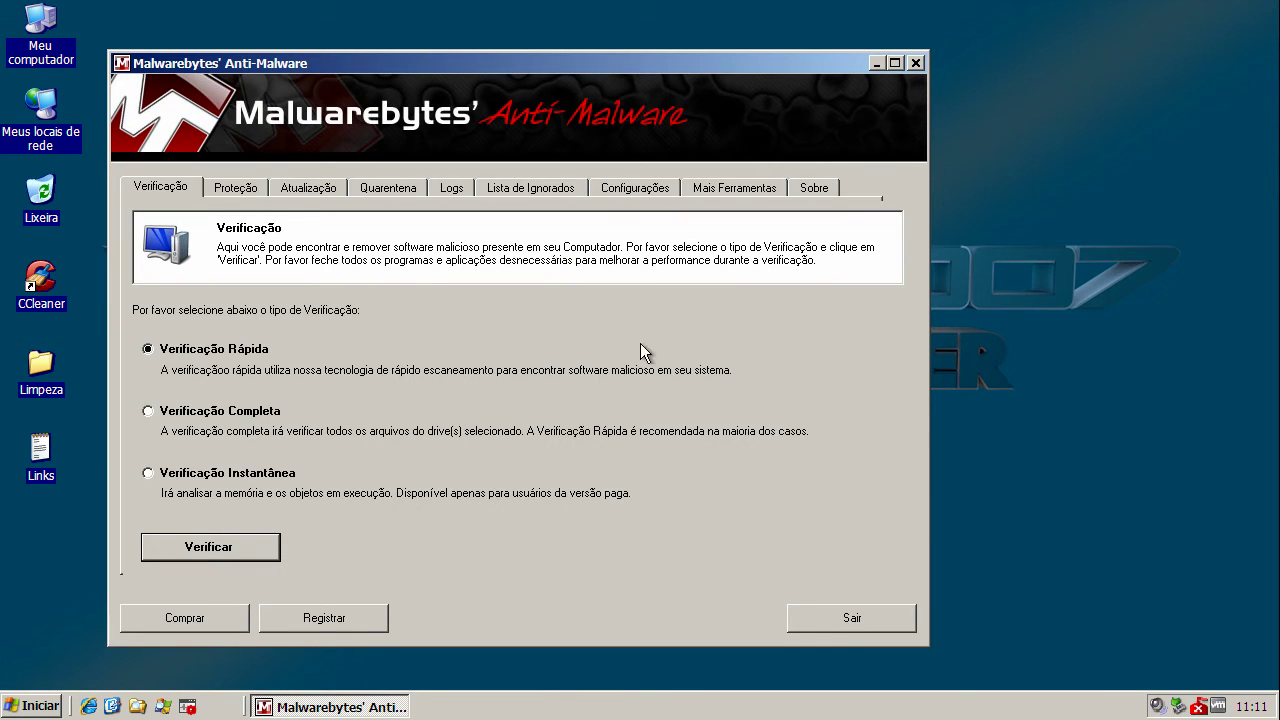
click(298, 187)
click(265, 415)
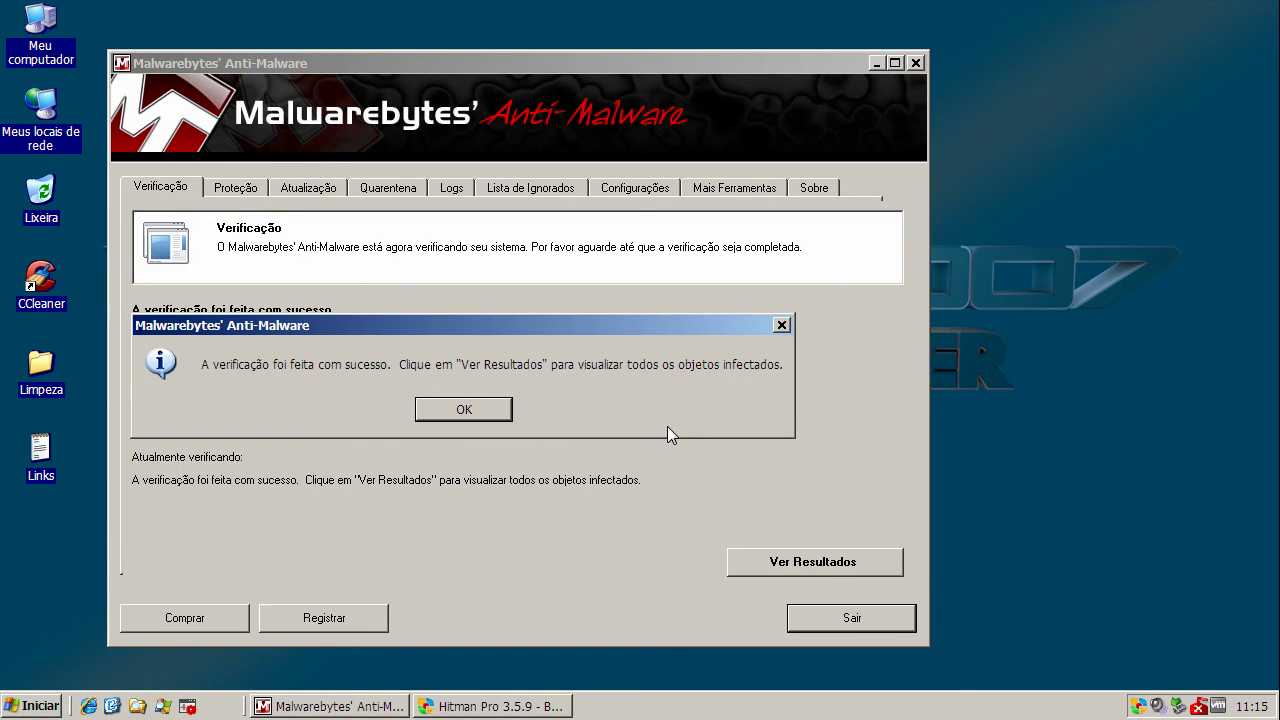
- Show the Malwarebytes scan results and widen the columns to examine the Backdoor.Agent.DC and Hijack.Shell detections
click(477, 413)
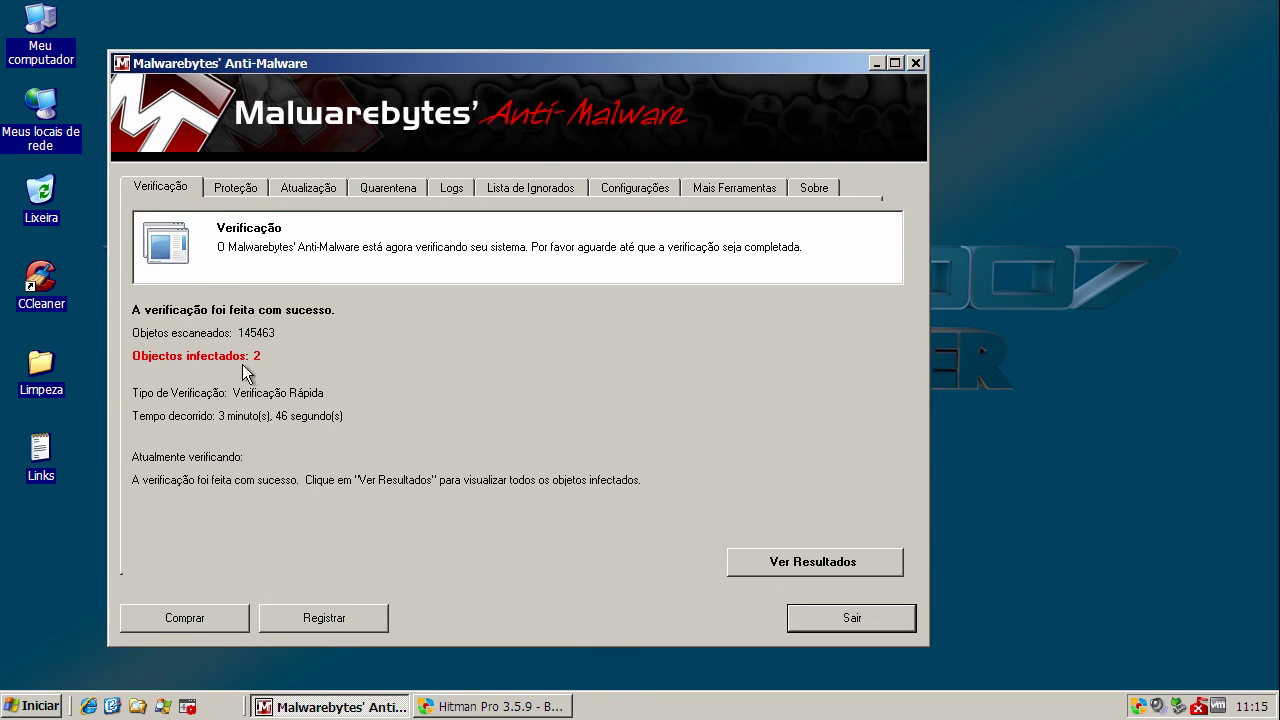
click(790, 566)
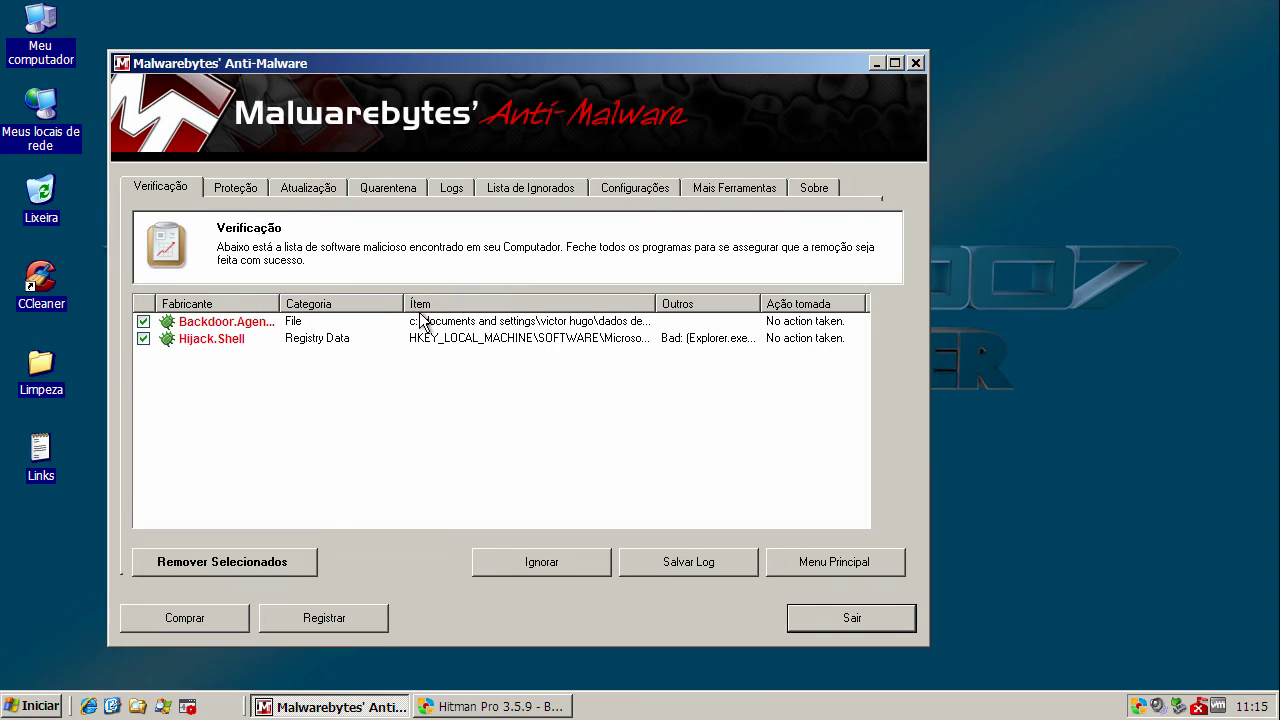
drag(408, 302, 480, 302)
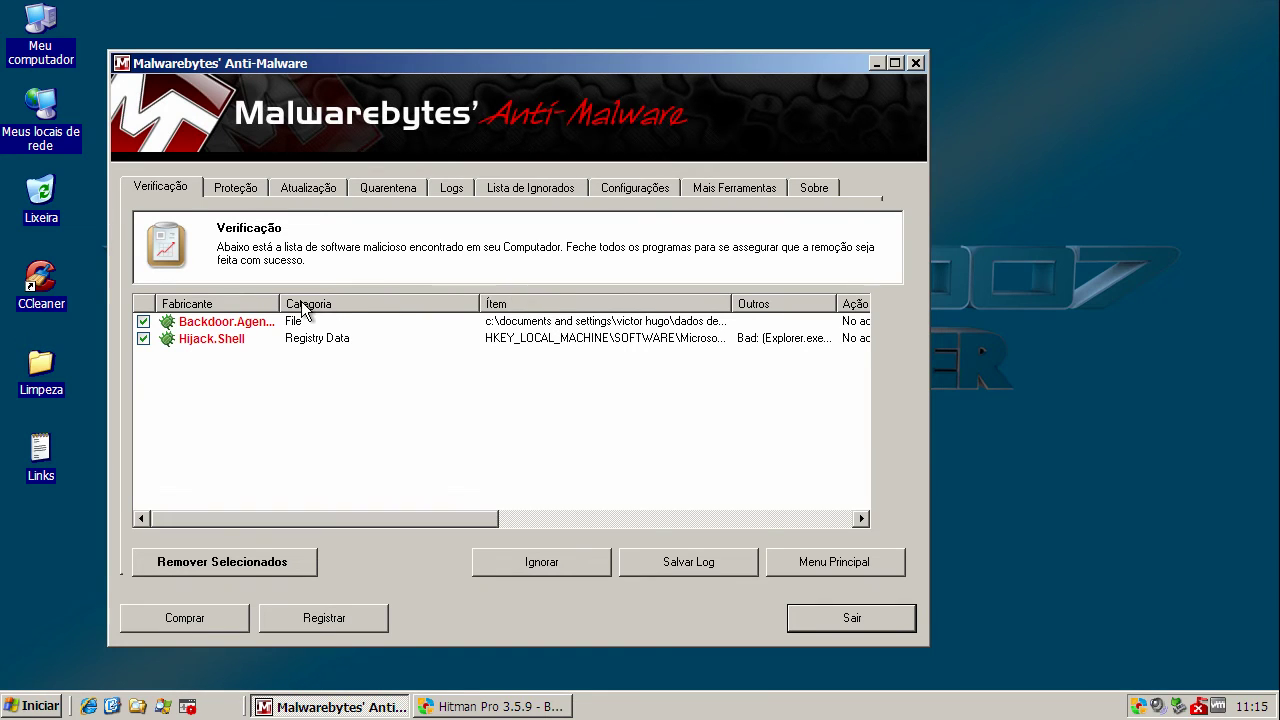
drag(280, 302, 417, 304)
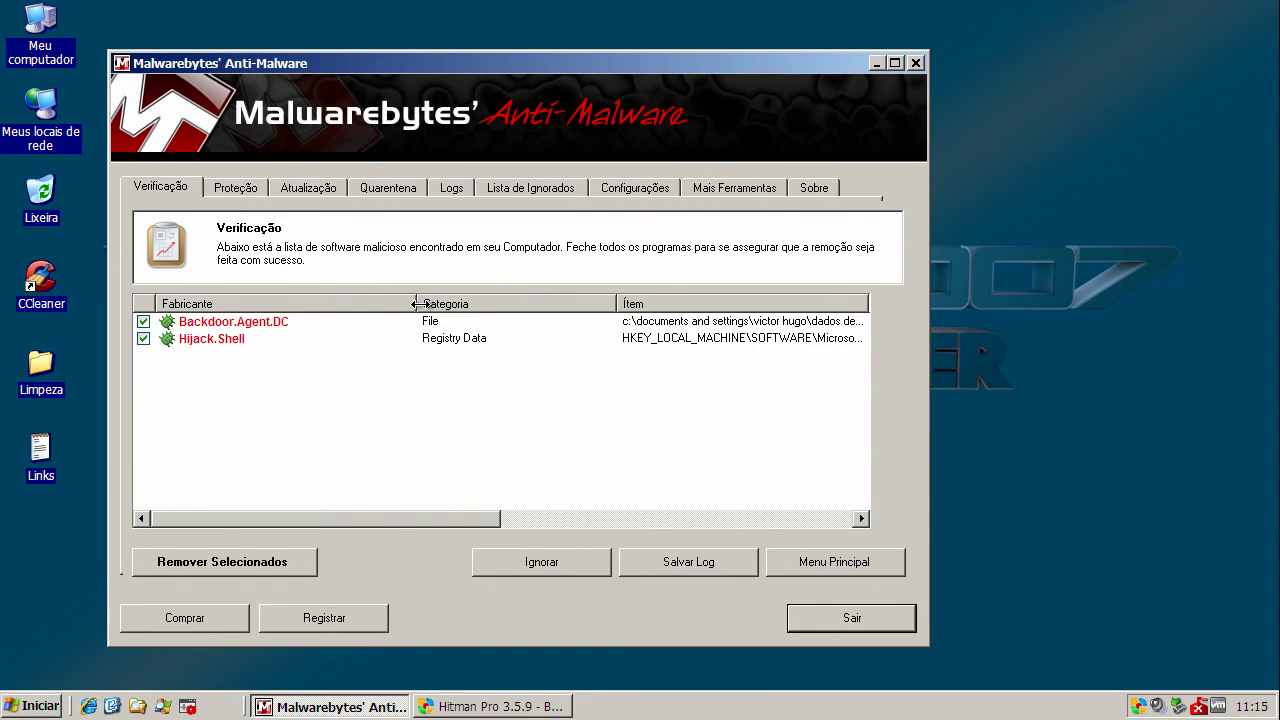
click(233, 333)
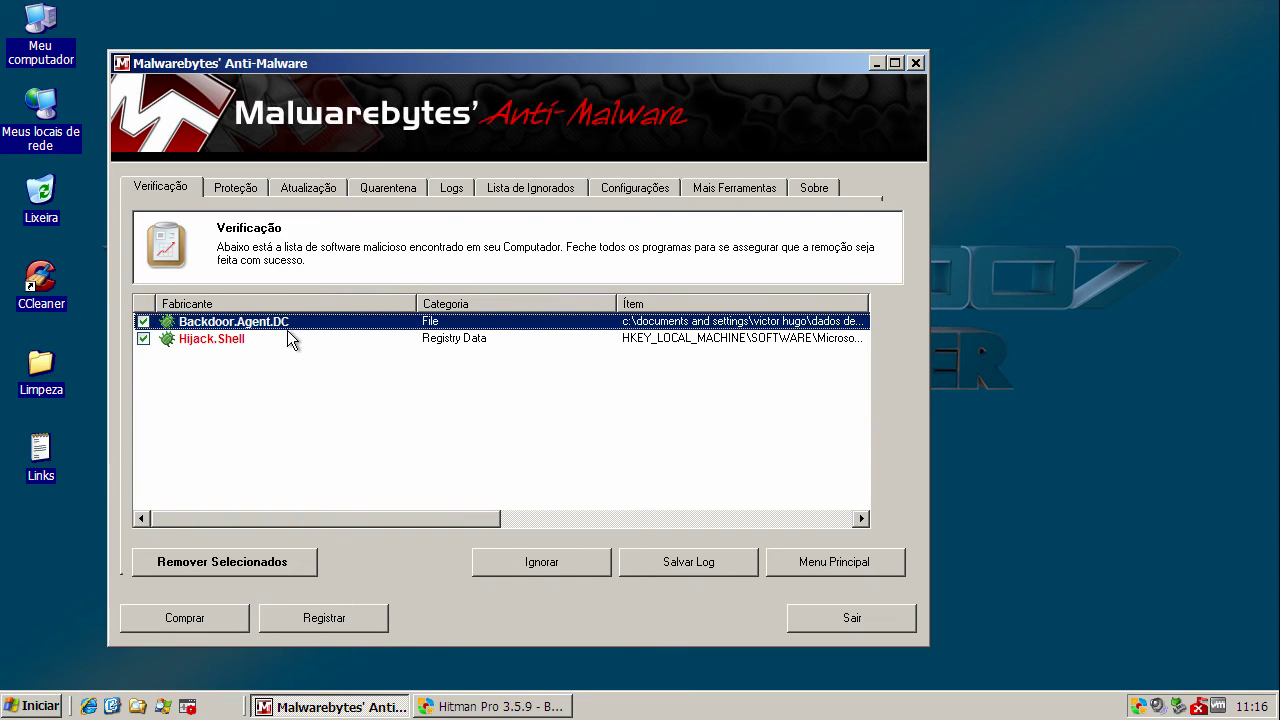
click(218, 343)
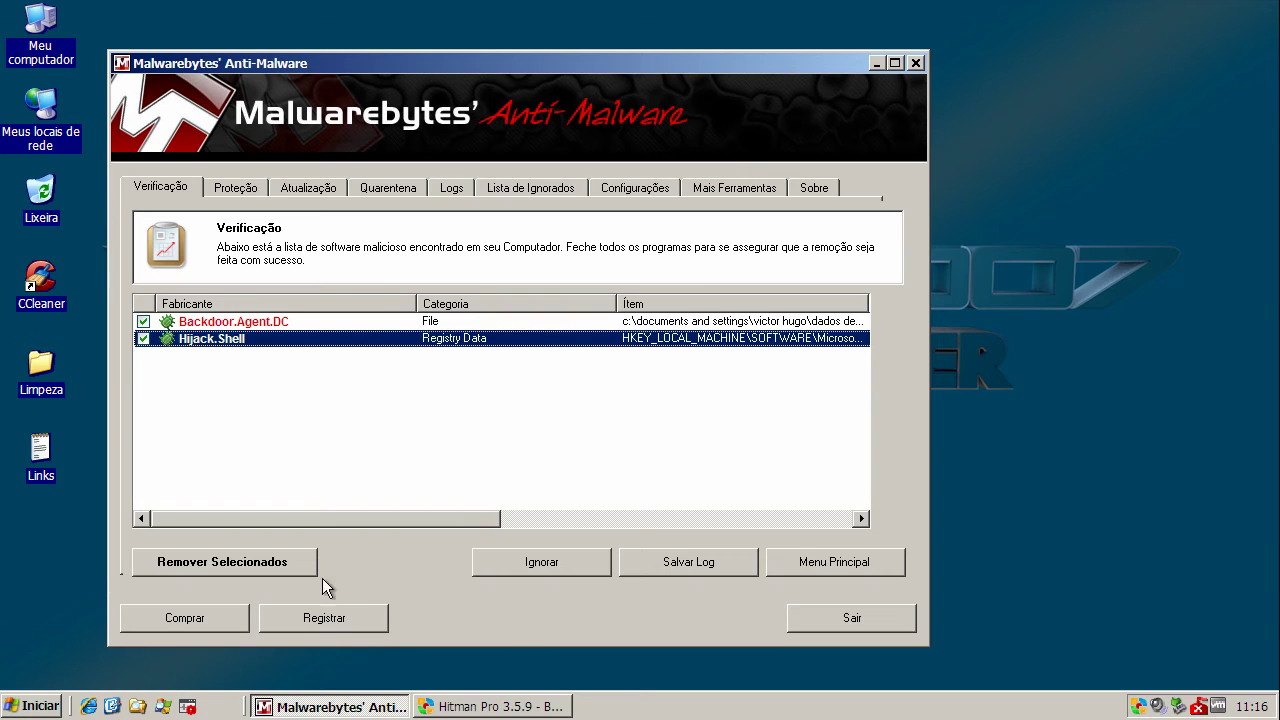
- Remove the selected Malwarebytes detections, decline the restart, and close the log and the program
click(295, 559)
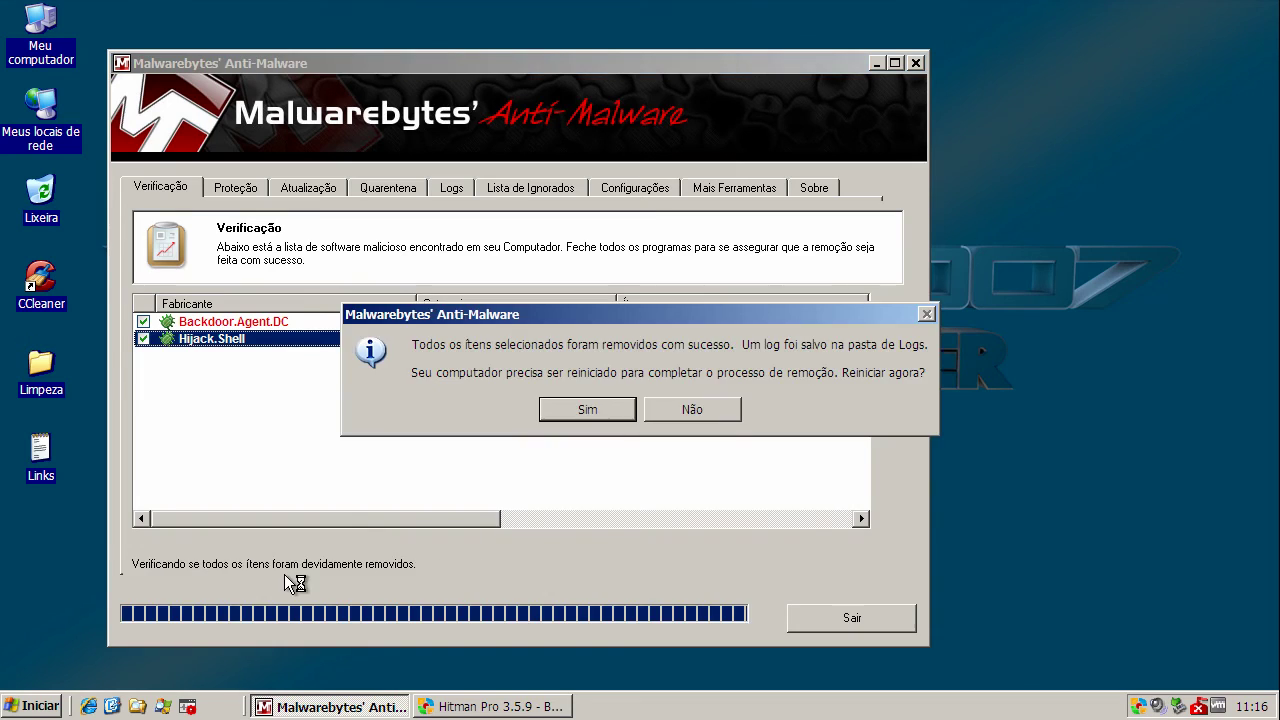
key(n)
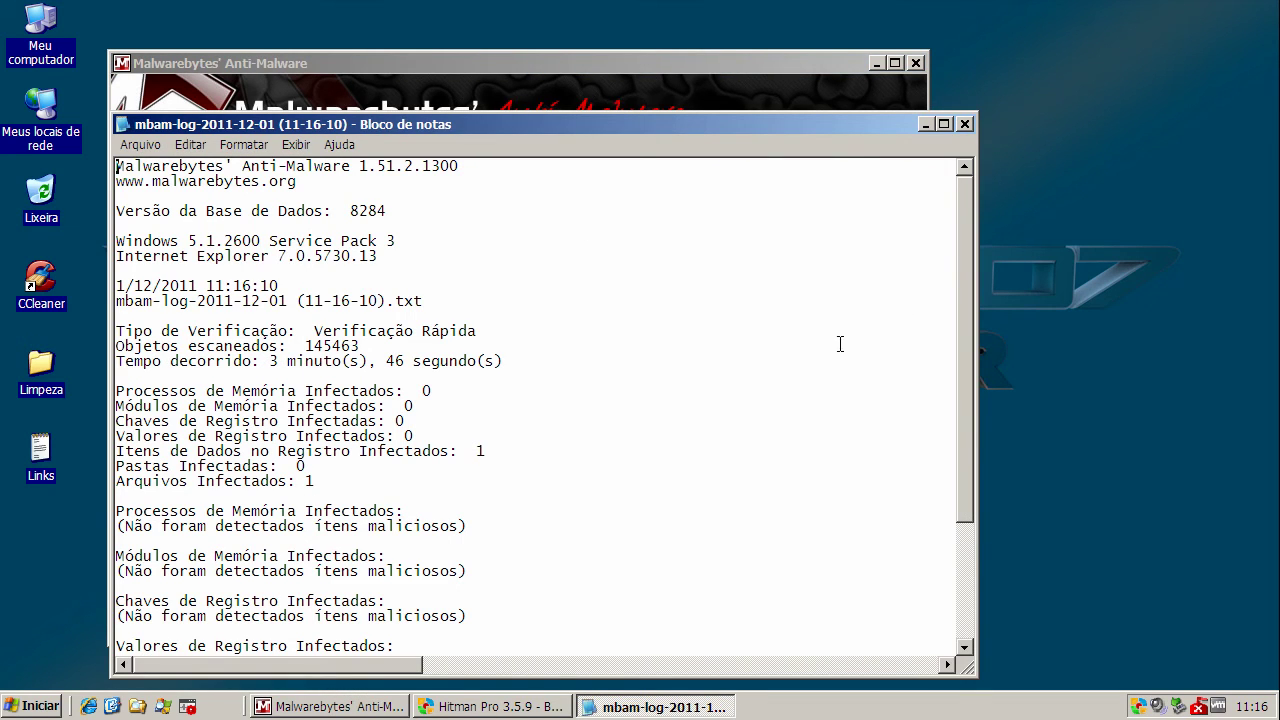
click(964, 124)
click(681, 410)
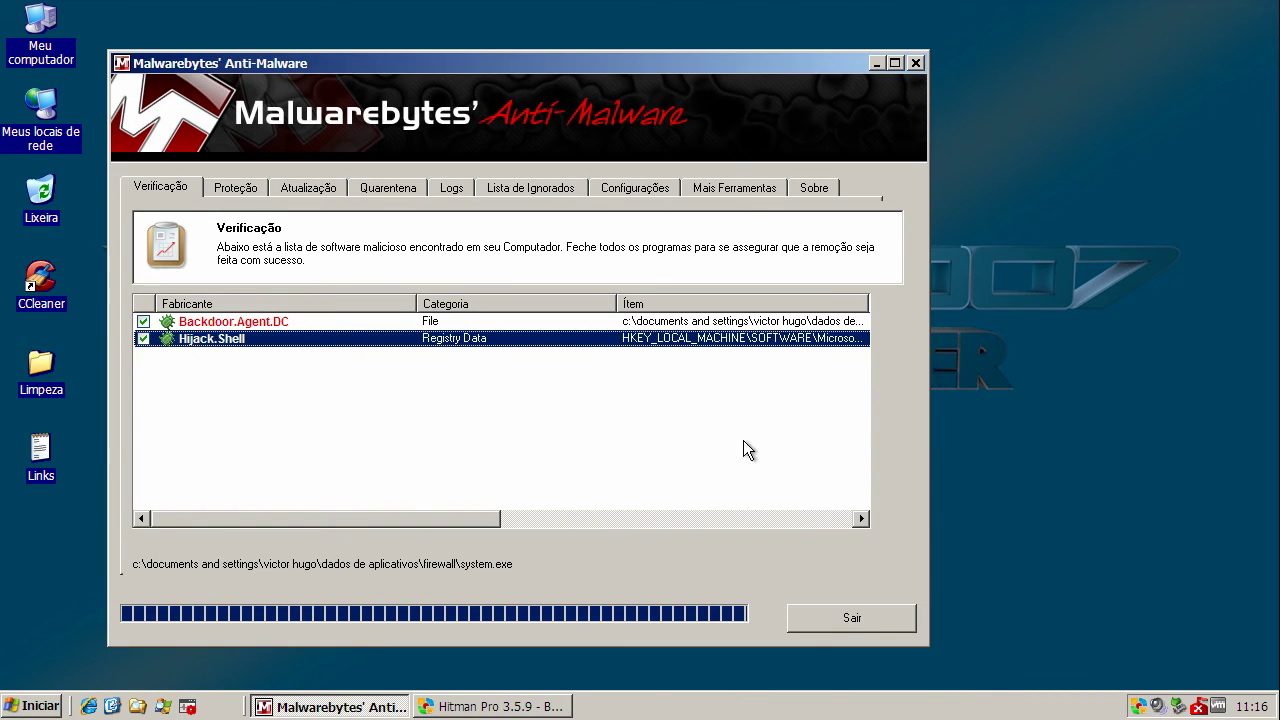
click(854, 616)
click(854, 616)
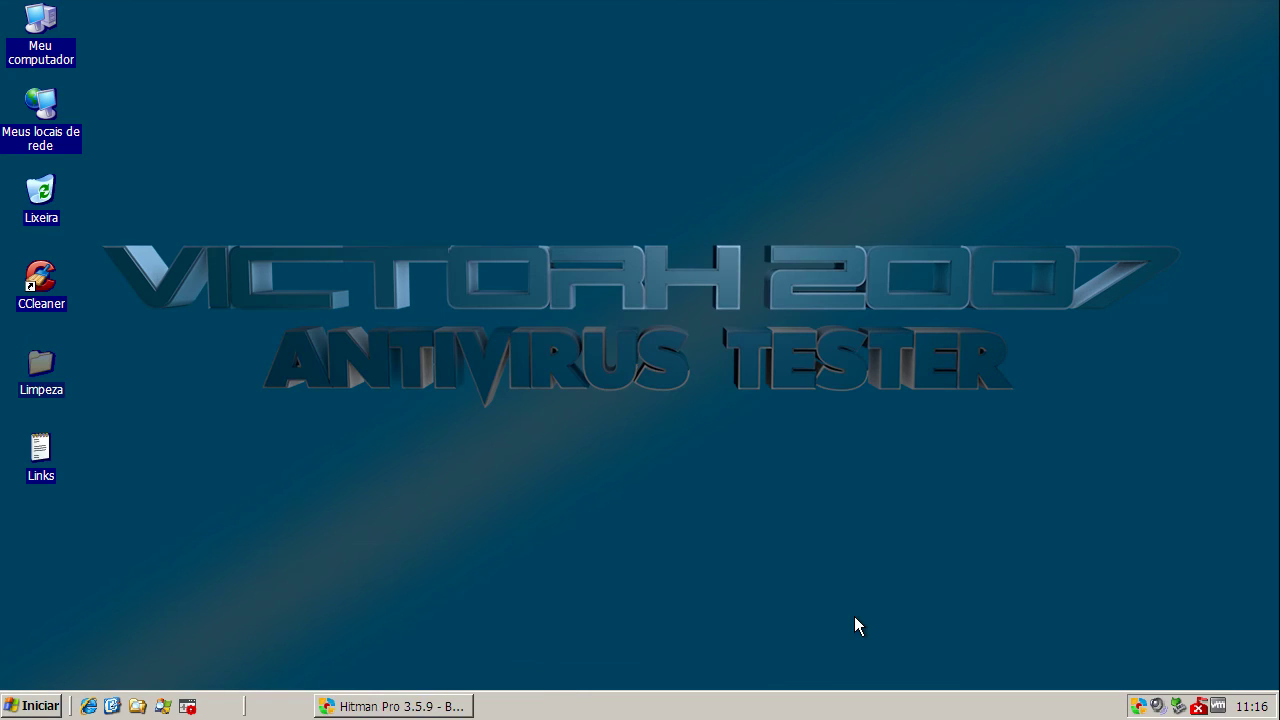
- Switch to Hitman Pro, scan the system for malware, and expand the details of the netbt.sys rootkit detection
click(406, 706)
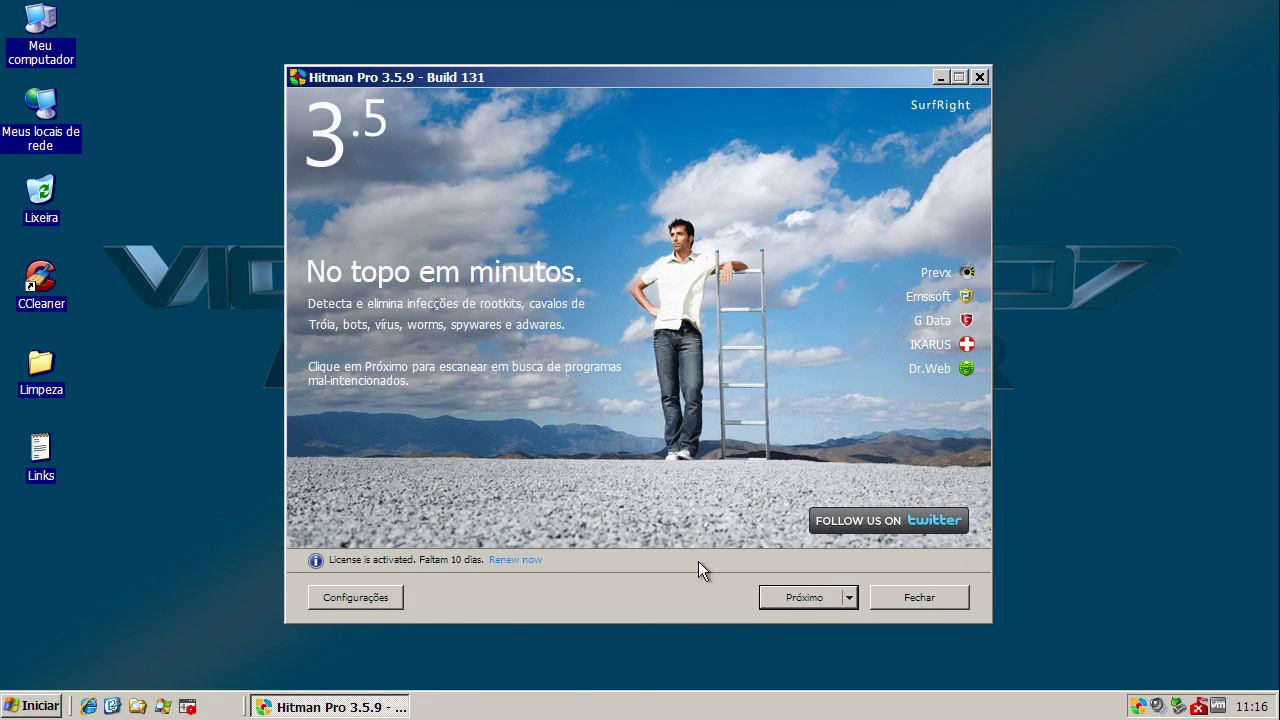
click(795, 598)
drag(471, 77, 449, 84)
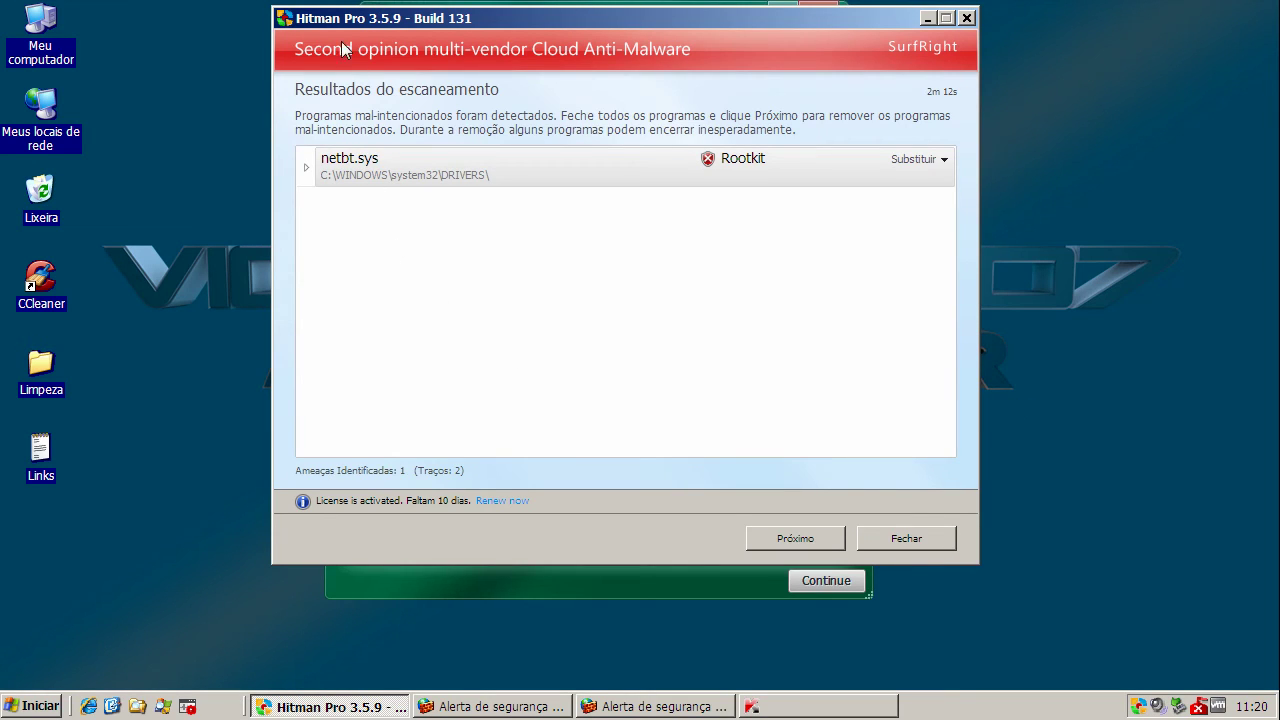
click(305, 167)
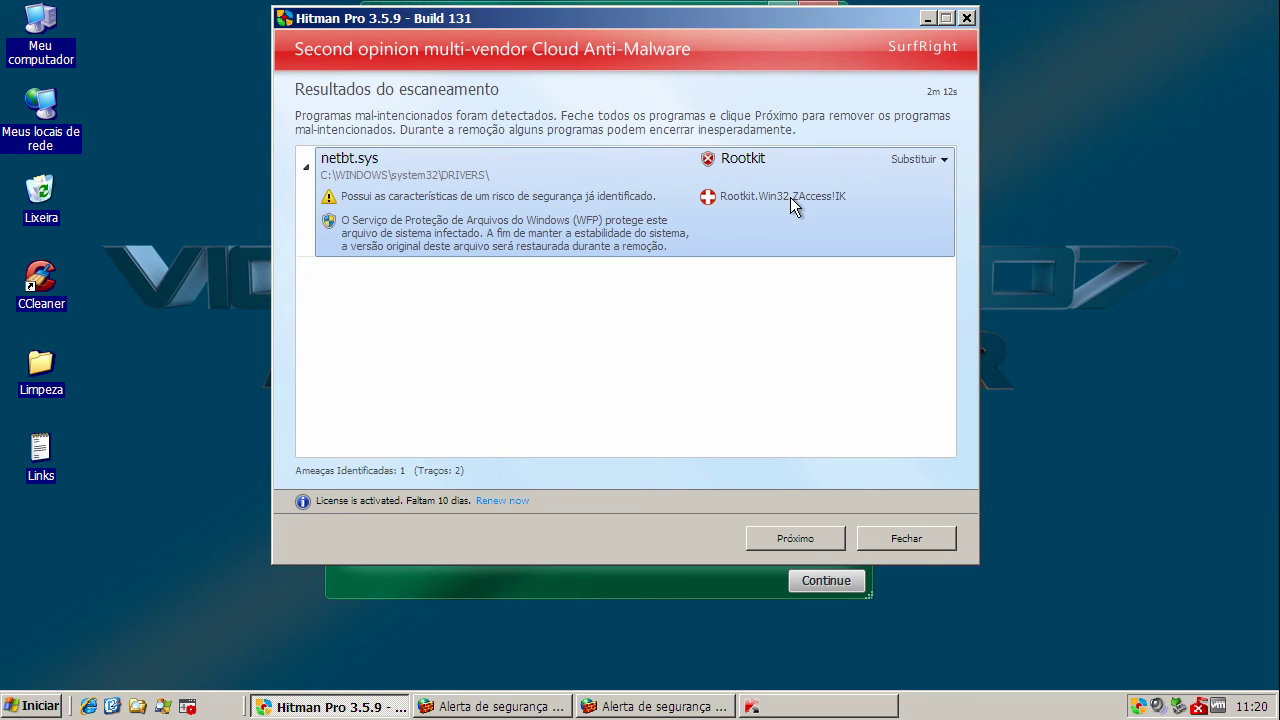
- Switch to Kaspersky TDSSKiller, cure Rootkit.Win32.ZAccess.aml in the NetBT service, and reboot the computer
click(928, 18)
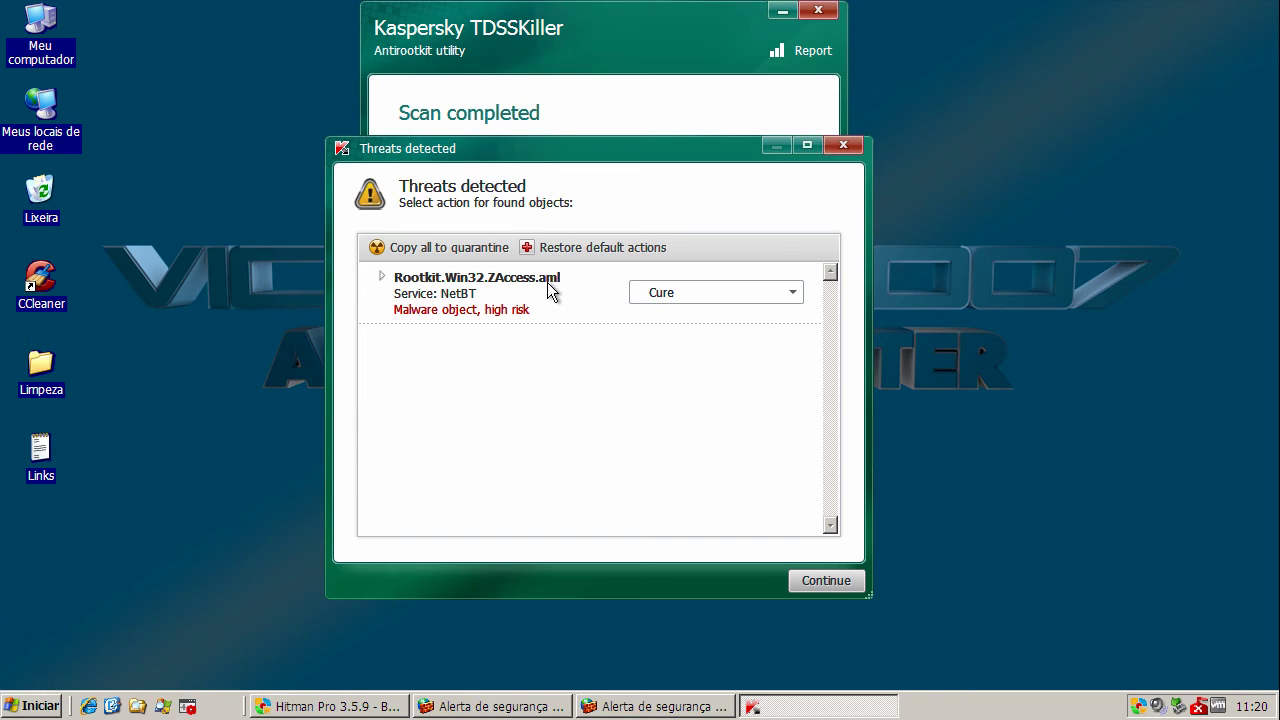
click(815, 581)
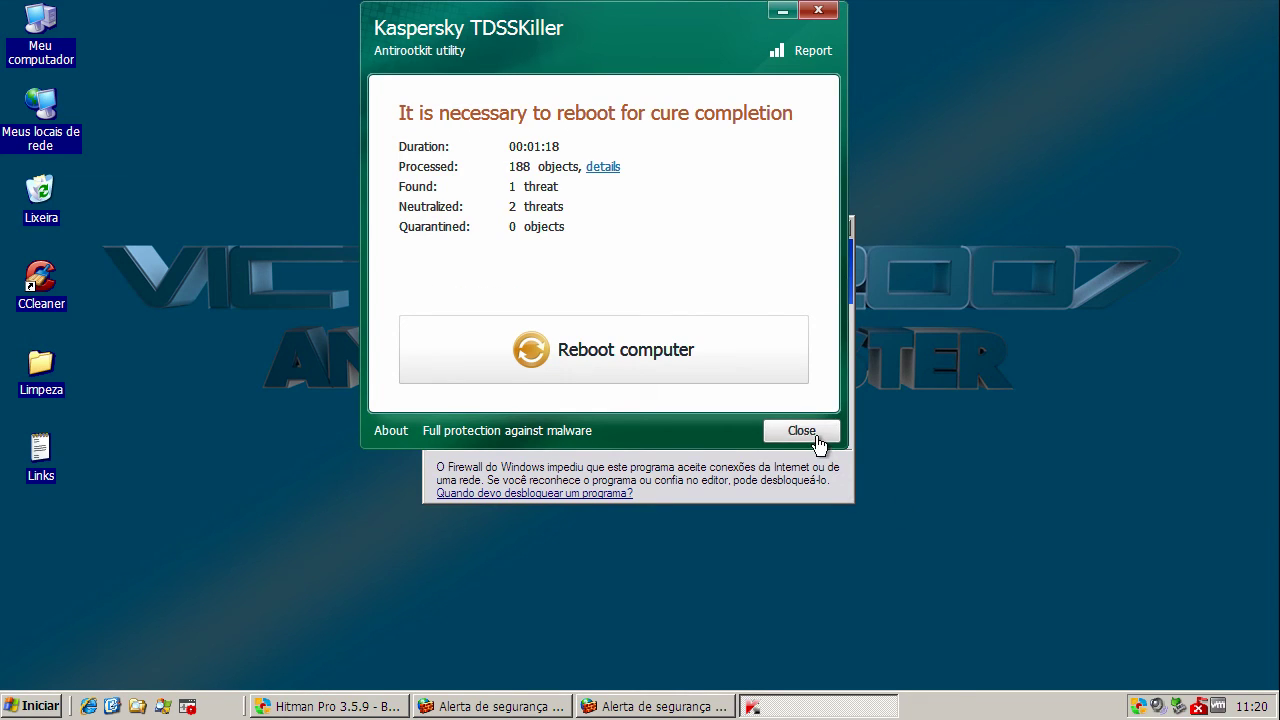
click(674, 354)
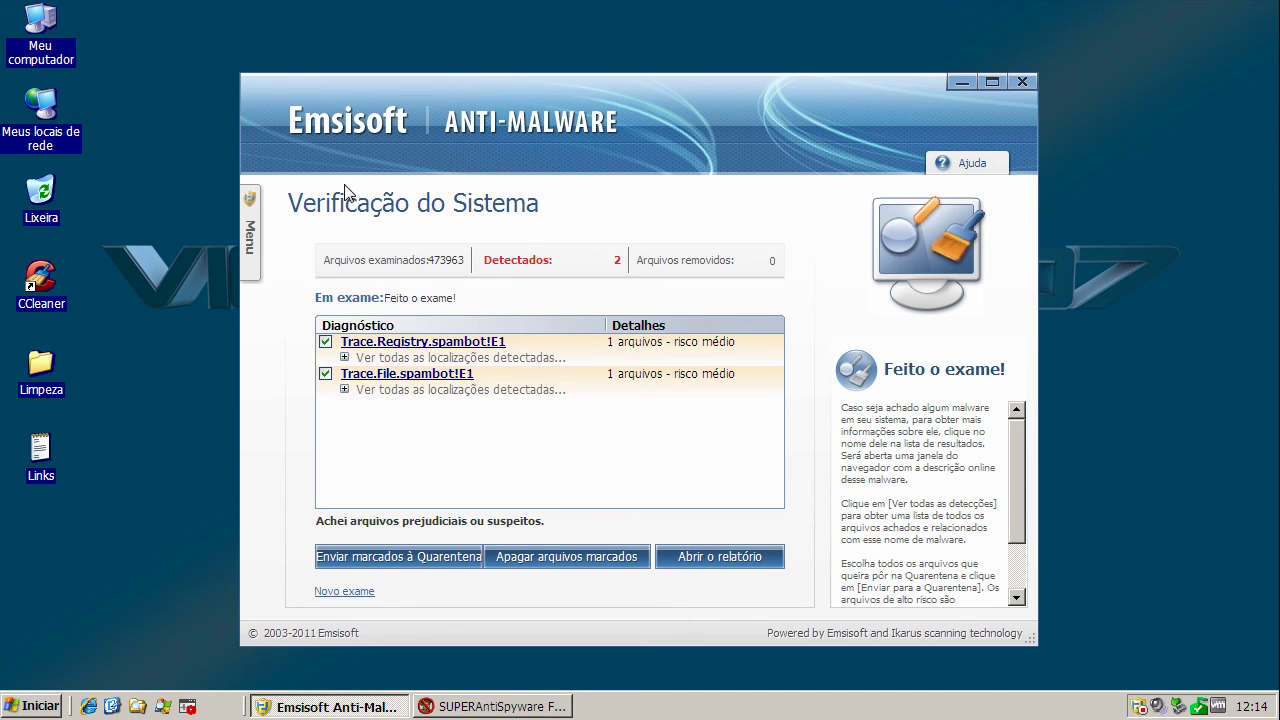
- Expand the locations of the two spambot traces in Emsisoft Anti-Malware, permanently delete both, and close the program
click(344, 358)
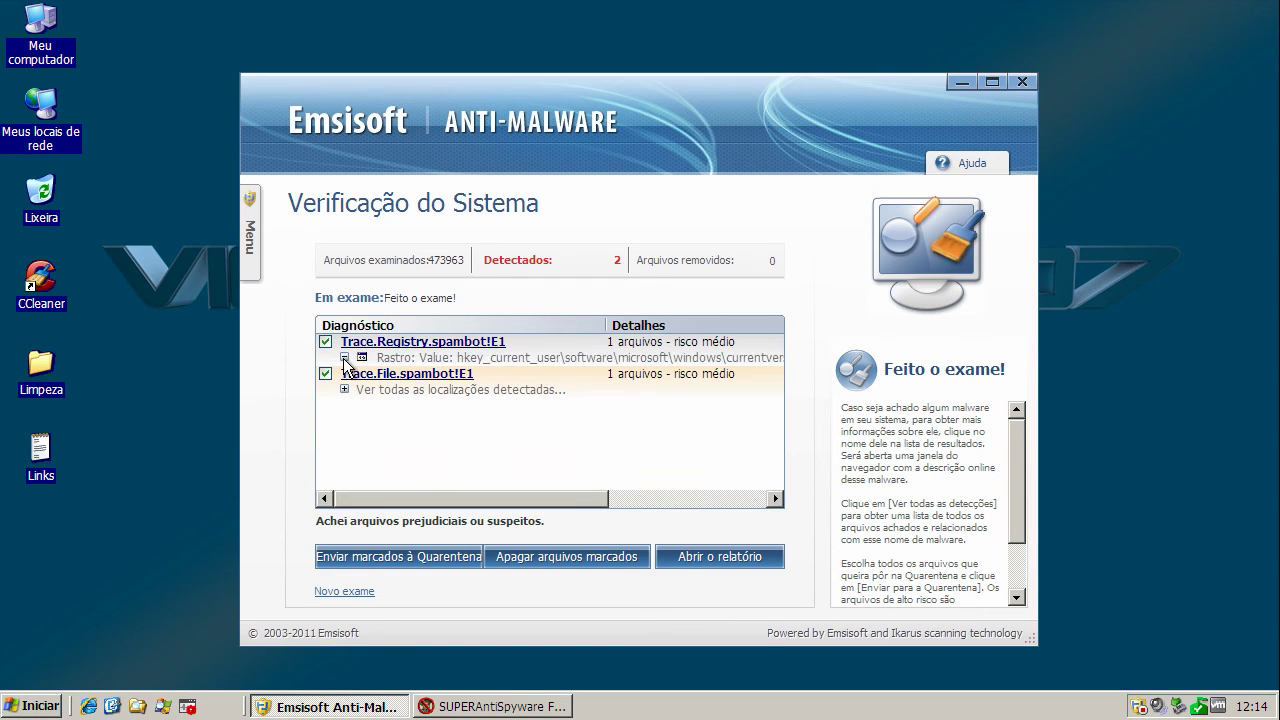
click(344, 390)
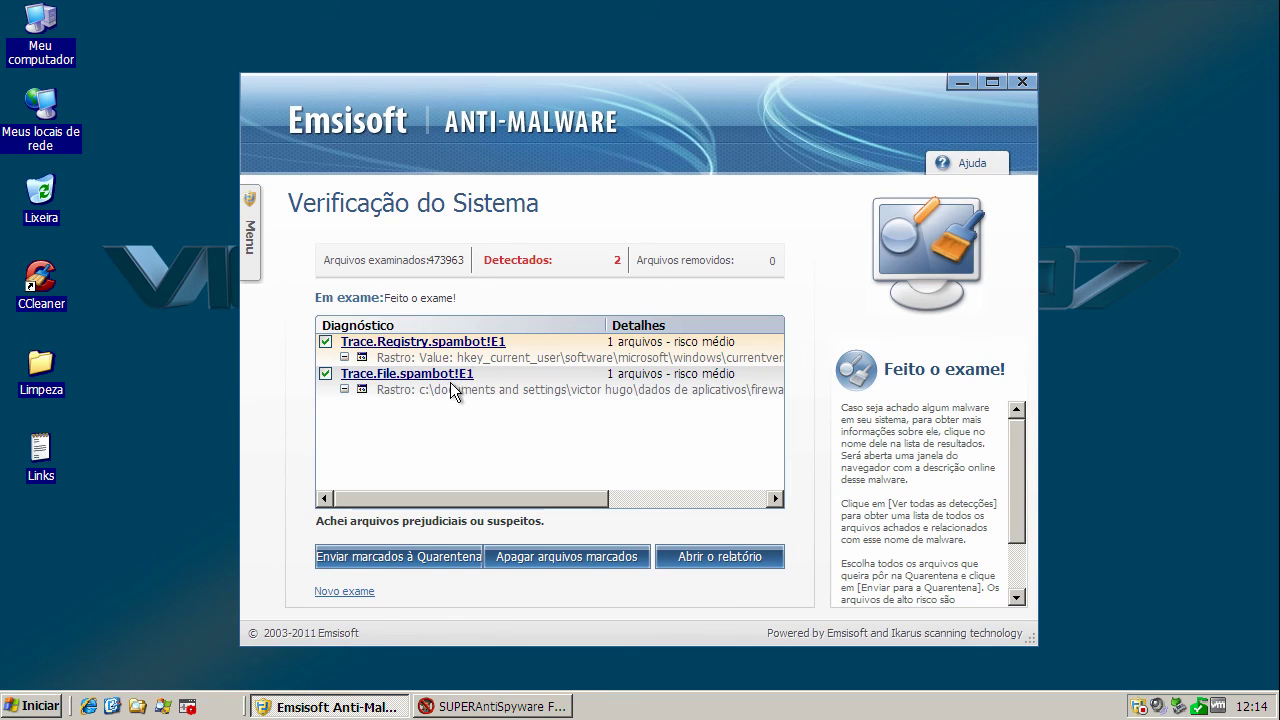
click(542, 558)
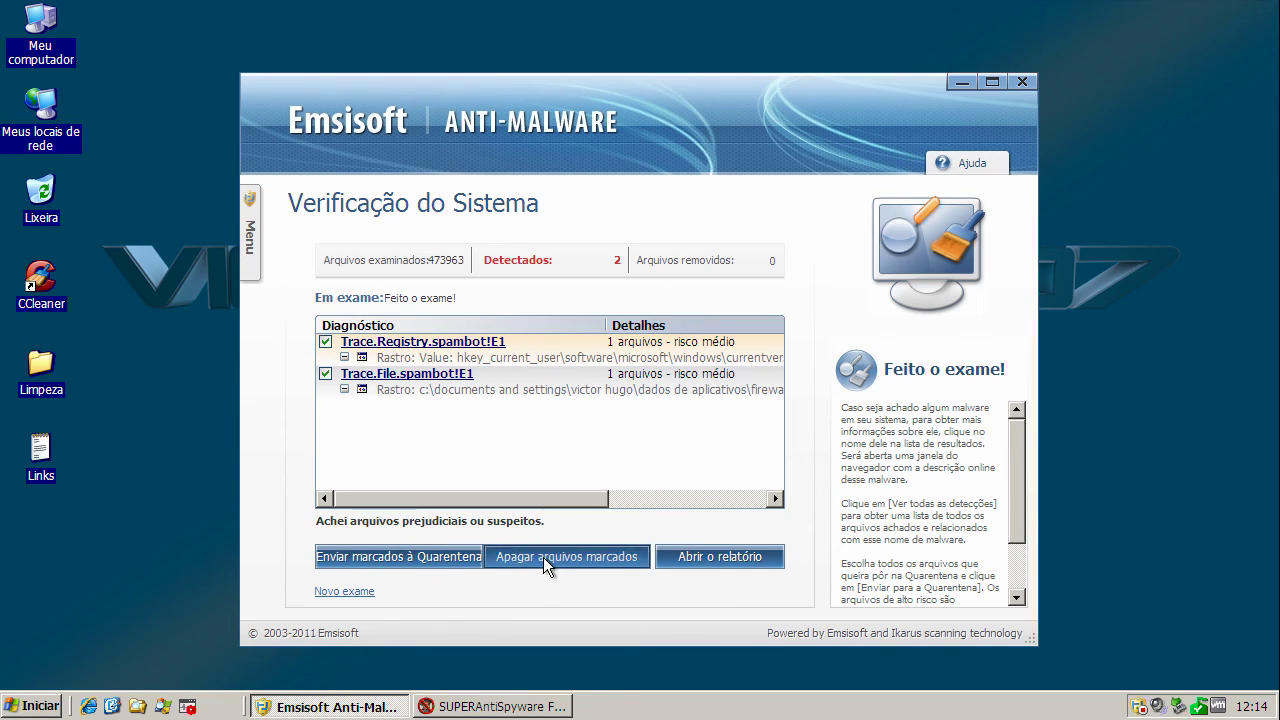
click(666, 423)
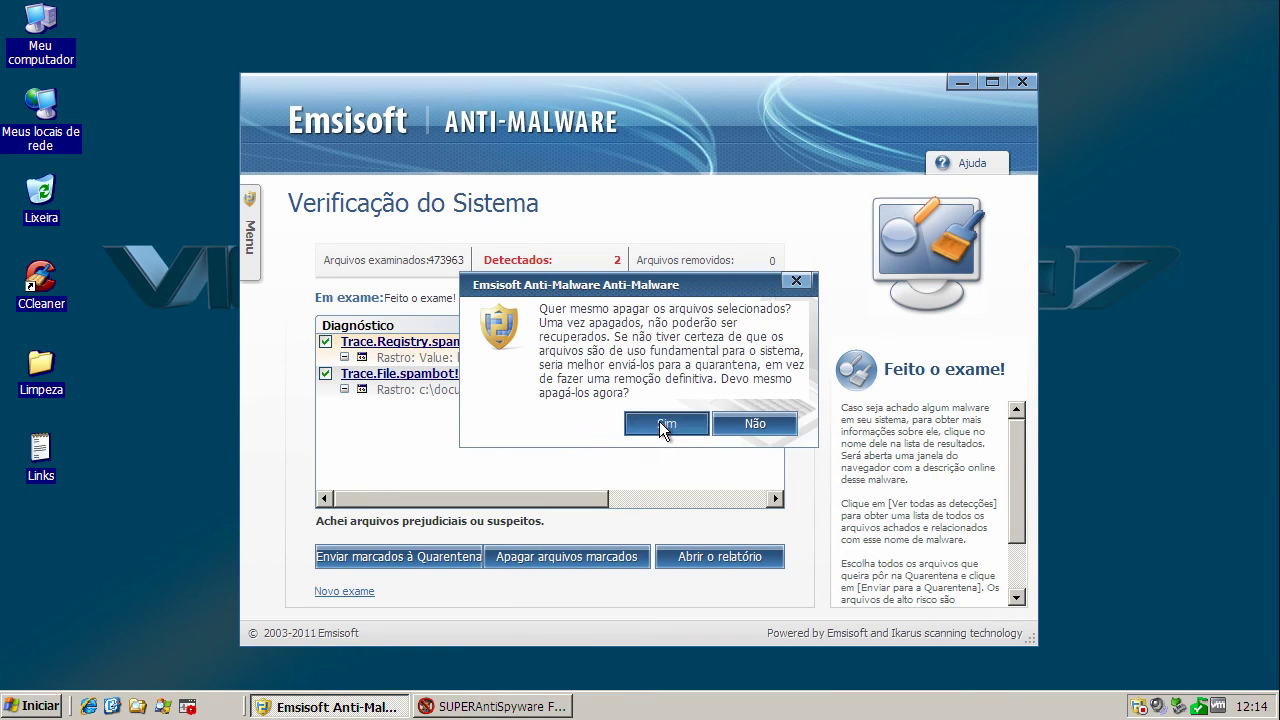
click(560, 556)
click(666, 423)
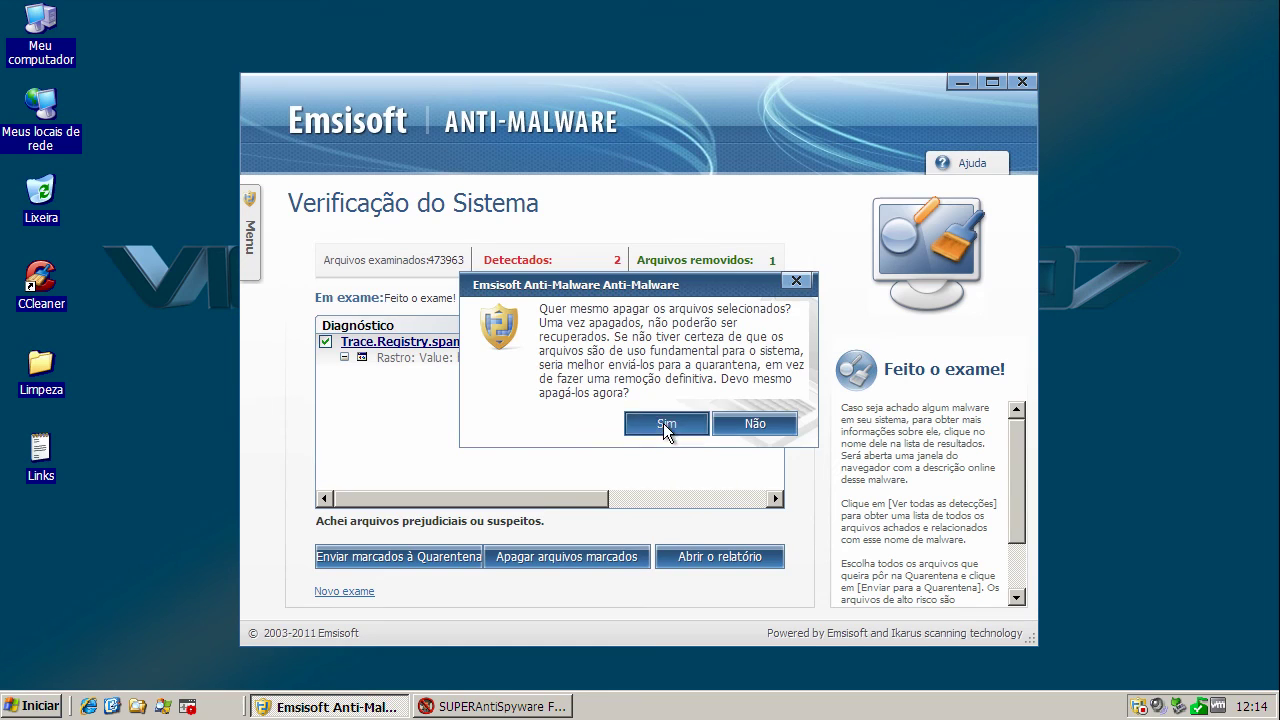
click(445, 559)
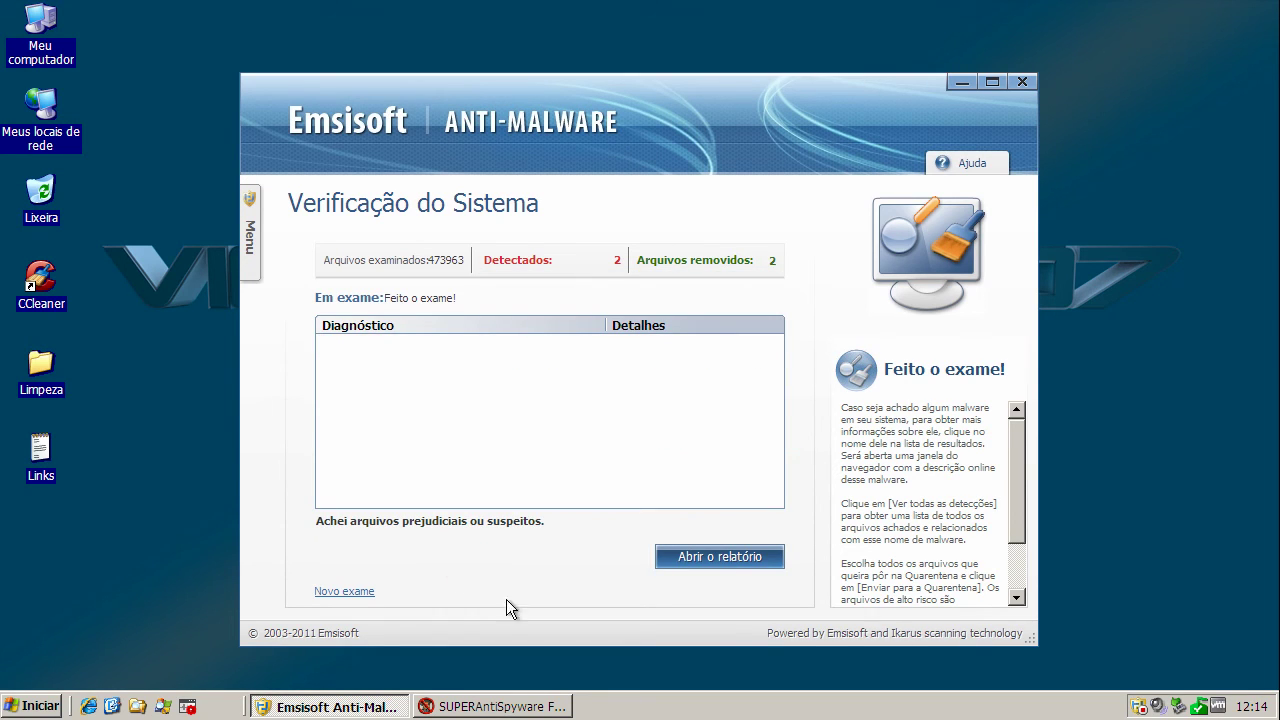
click(1025, 86)
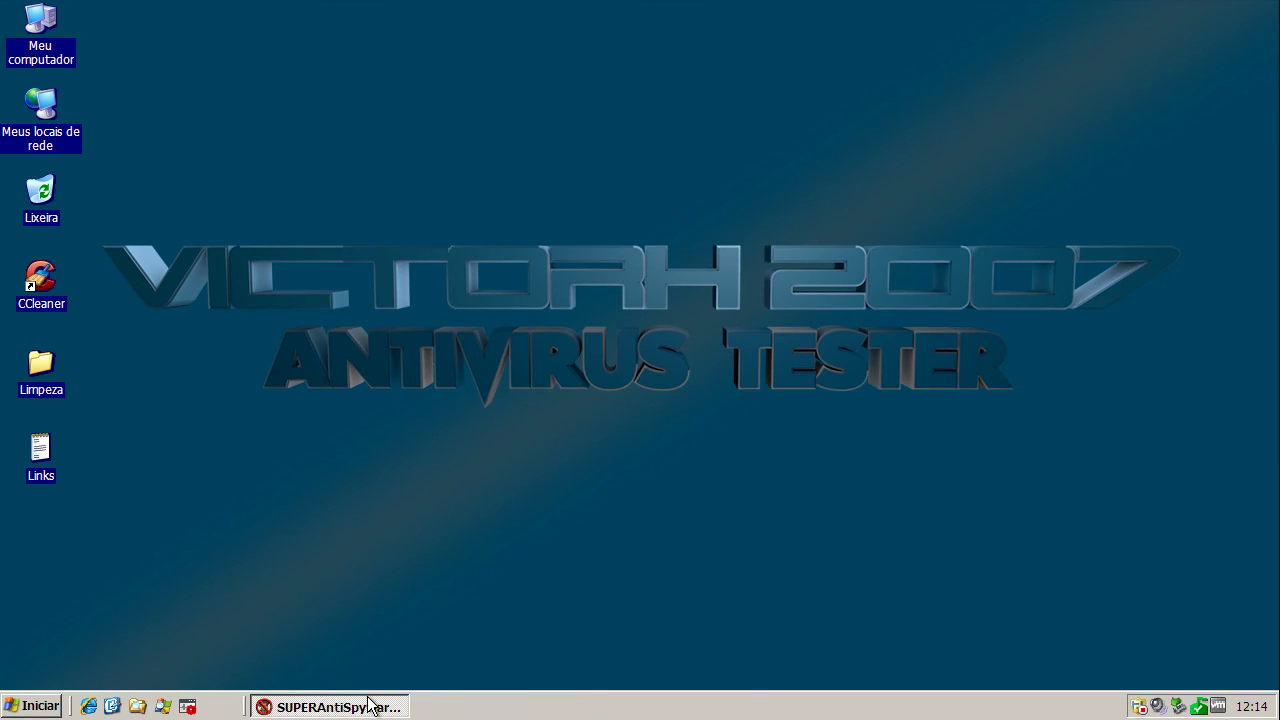
- Switch to SUPERAntiSpyware, check for definition updates, and close the update window
click(369, 707)
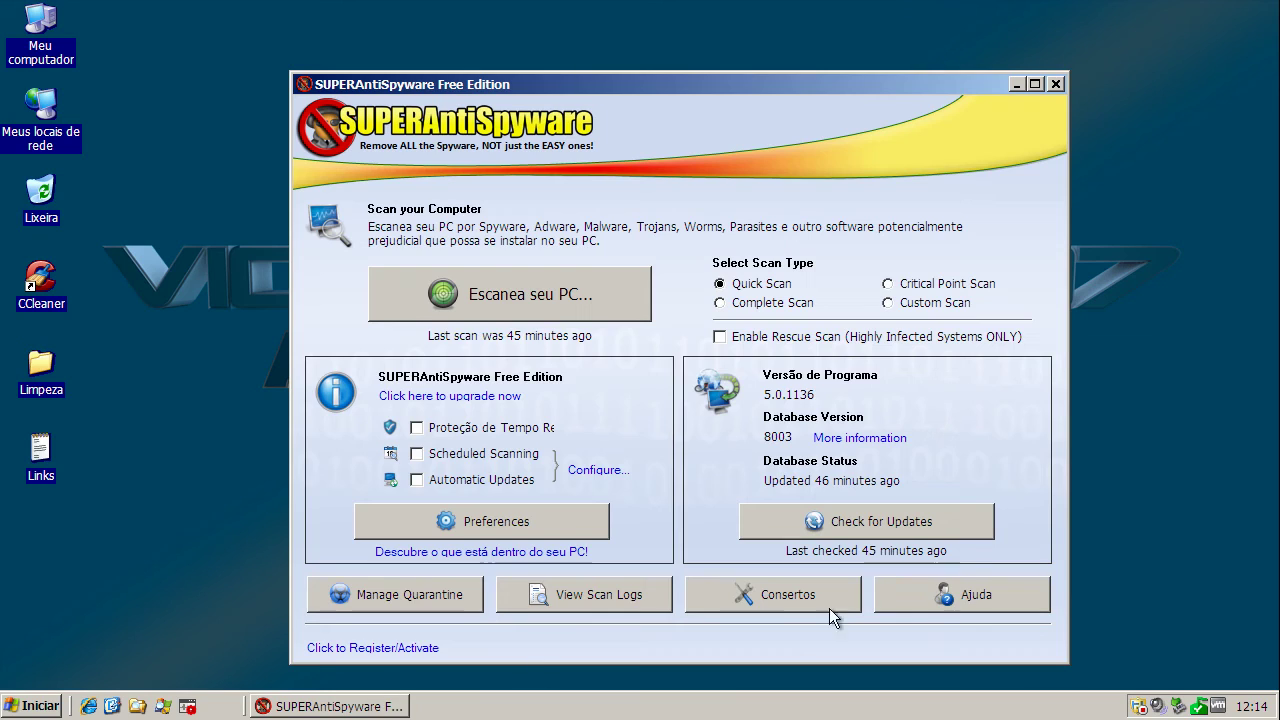
click(883, 512)
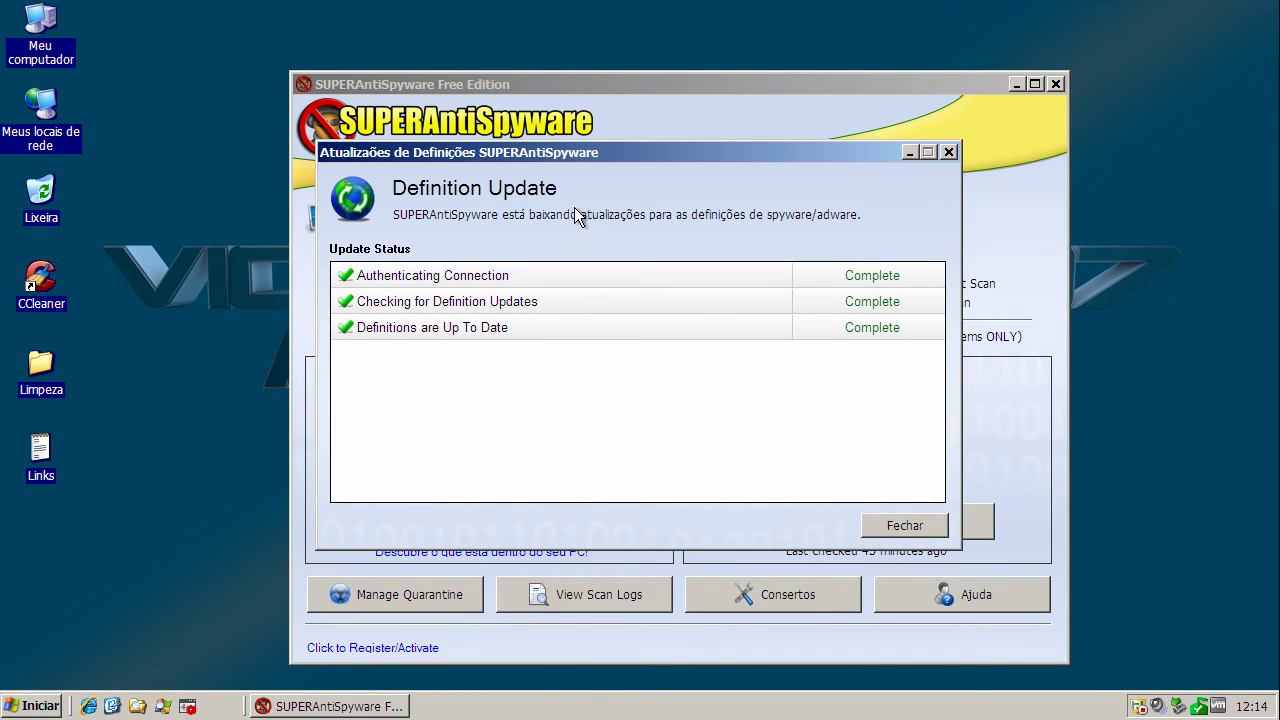
click(888, 520)
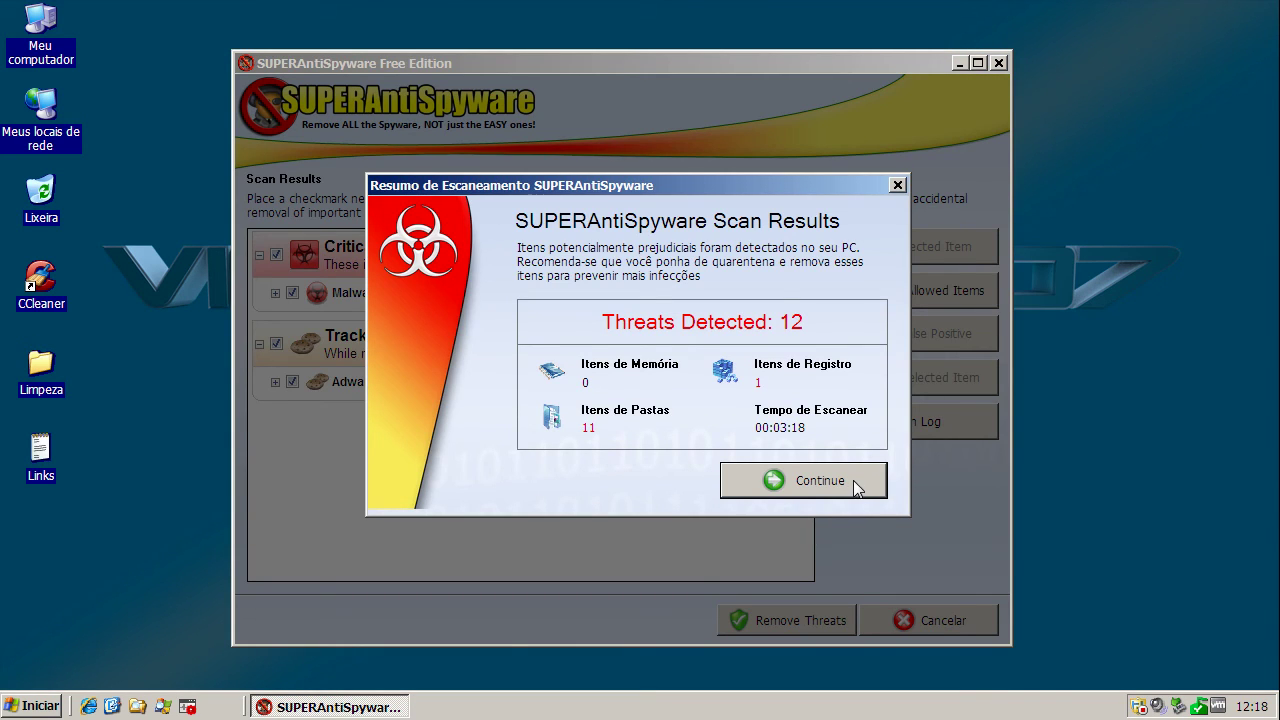
- Continue to the SUPERAntiSpyware scan results and examine the items under Adware.Tracking Cookie and Malware.Trace
click(809, 483)
click(260, 257)
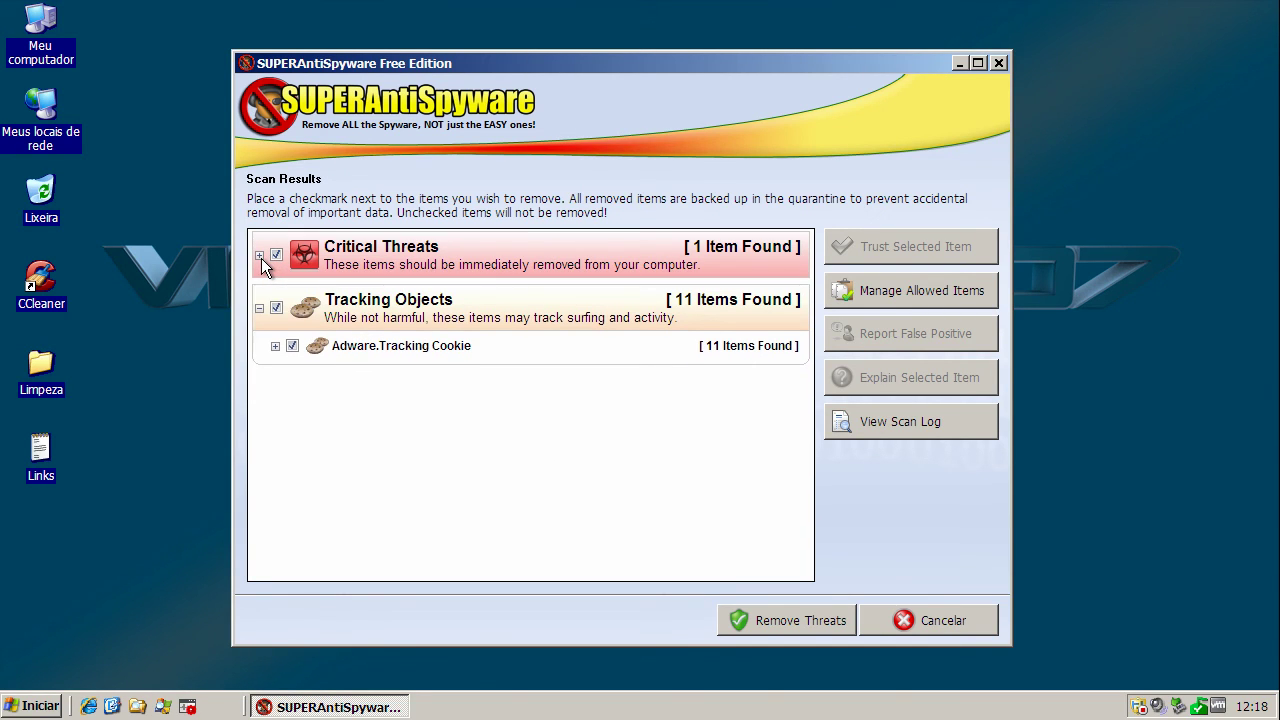
click(258, 258)
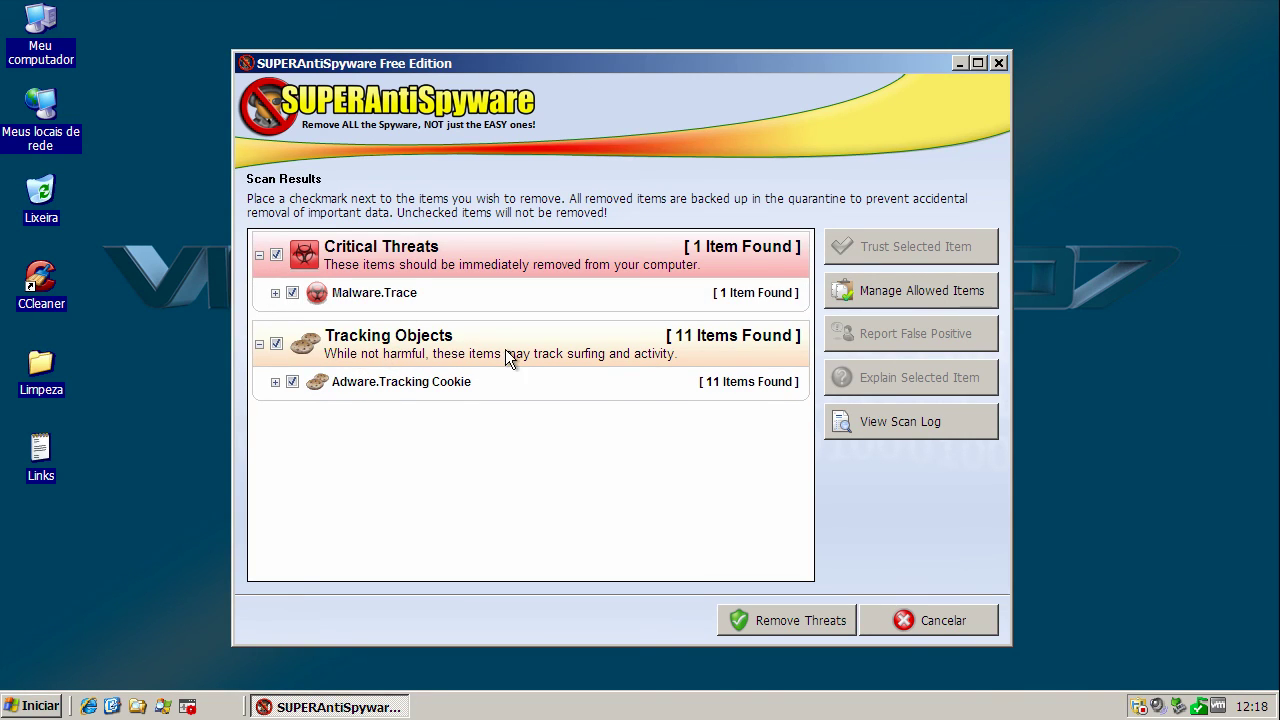
click(274, 382)
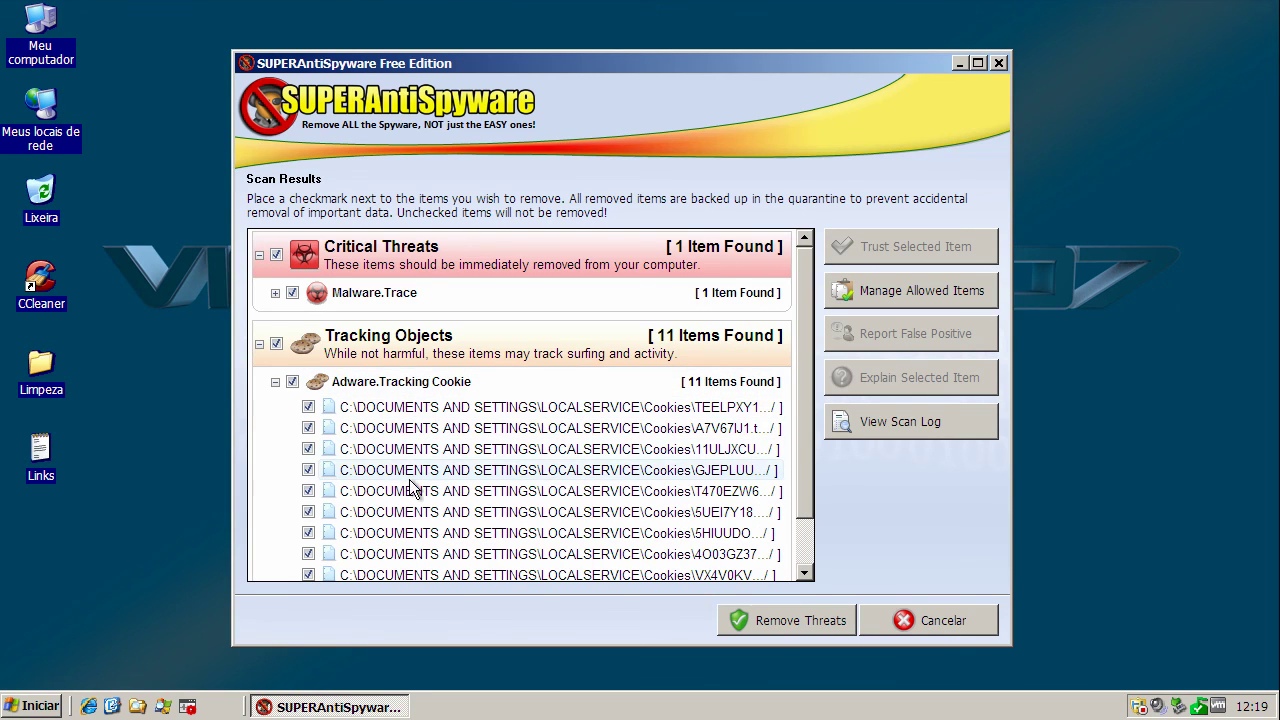
click(276, 382)
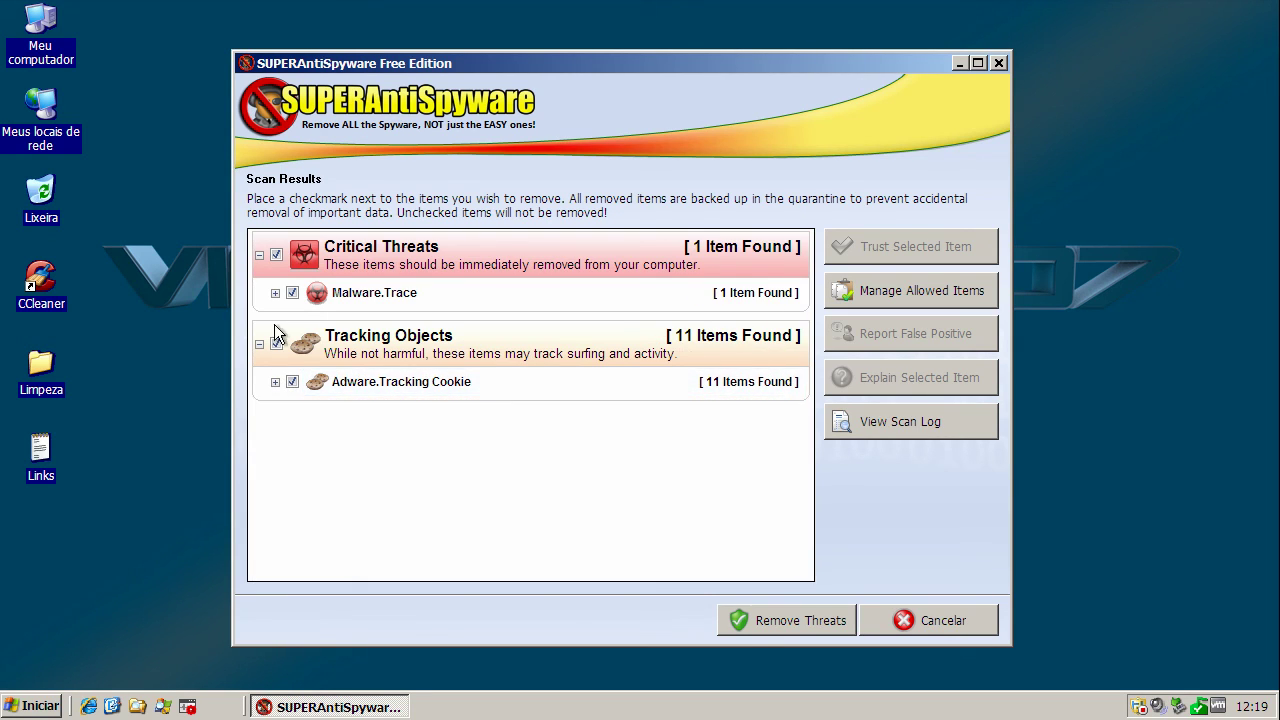
click(275, 293)
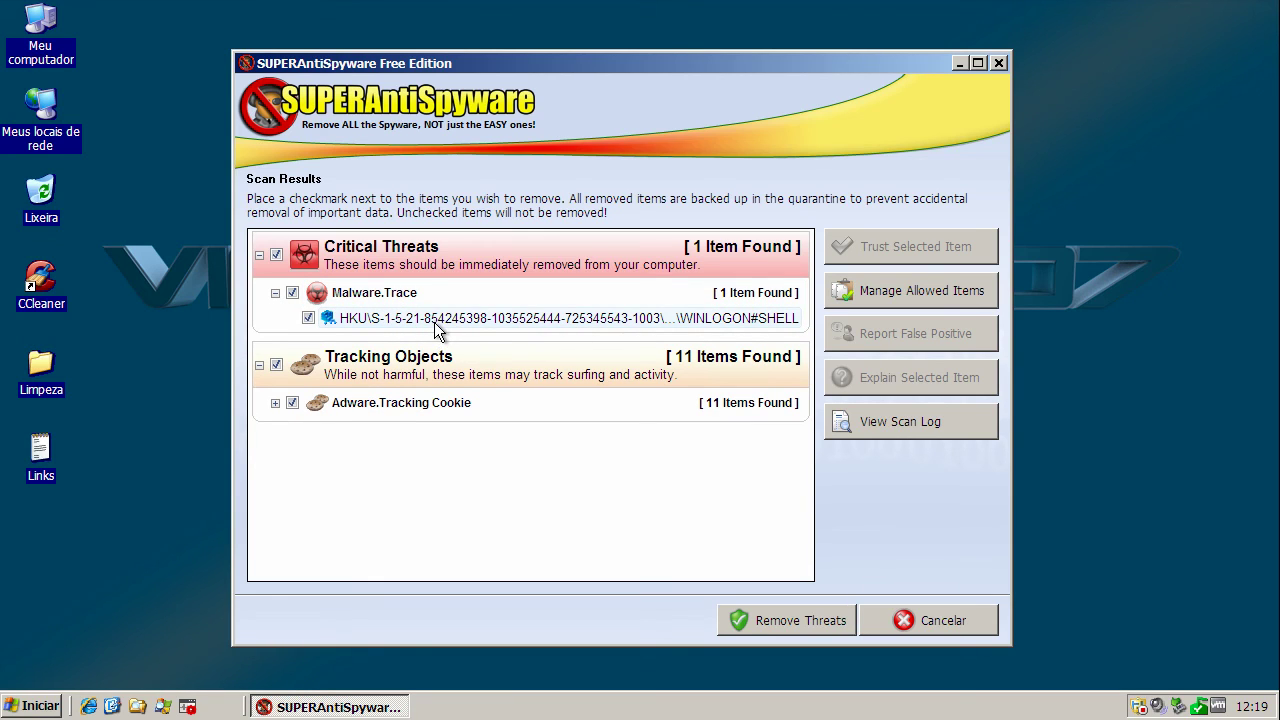
- Remove all checked threats in SUPERAntiSpyware, postpone the reboot, and close the program
click(793, 624)
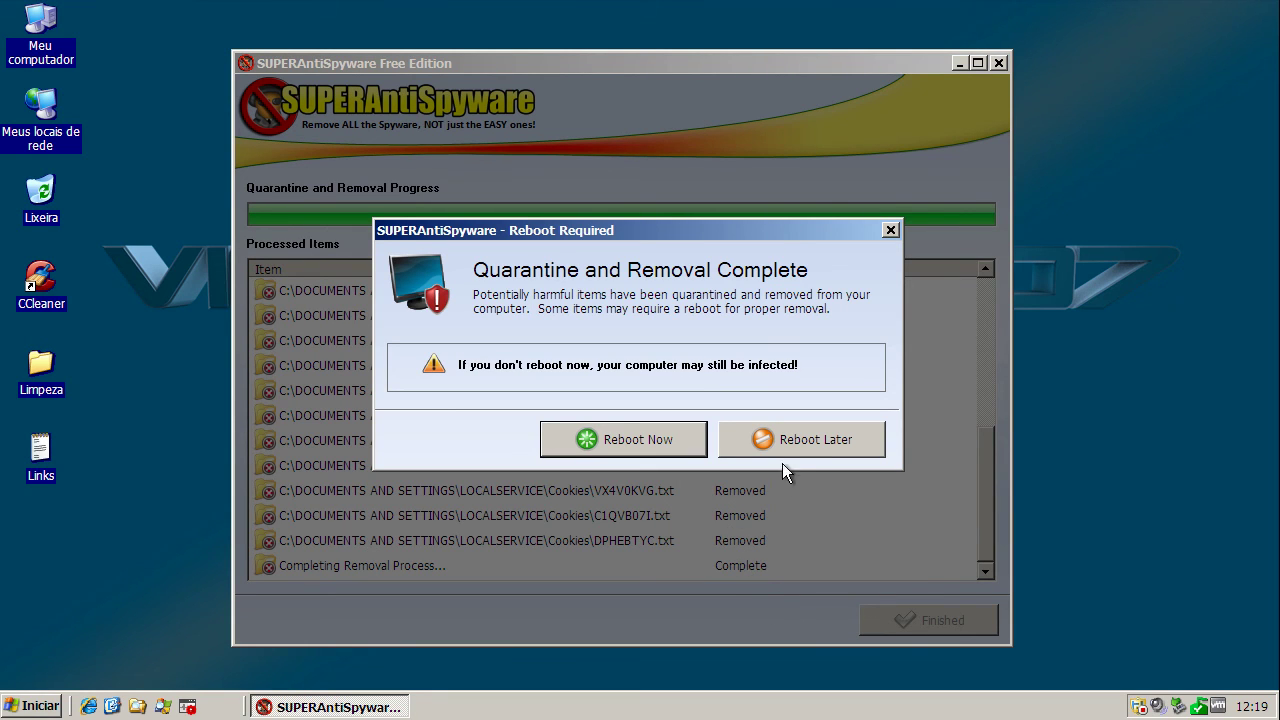
click(798, 440)
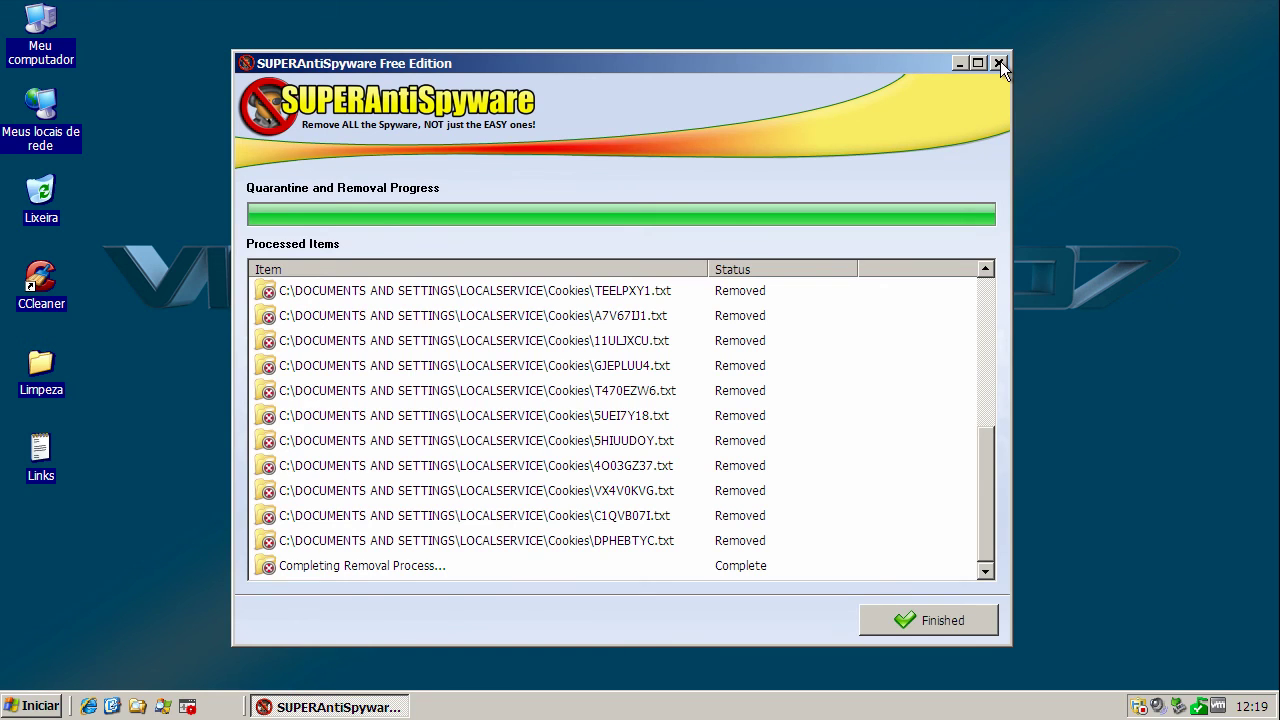
click(1000, 61)
click(998, 62)
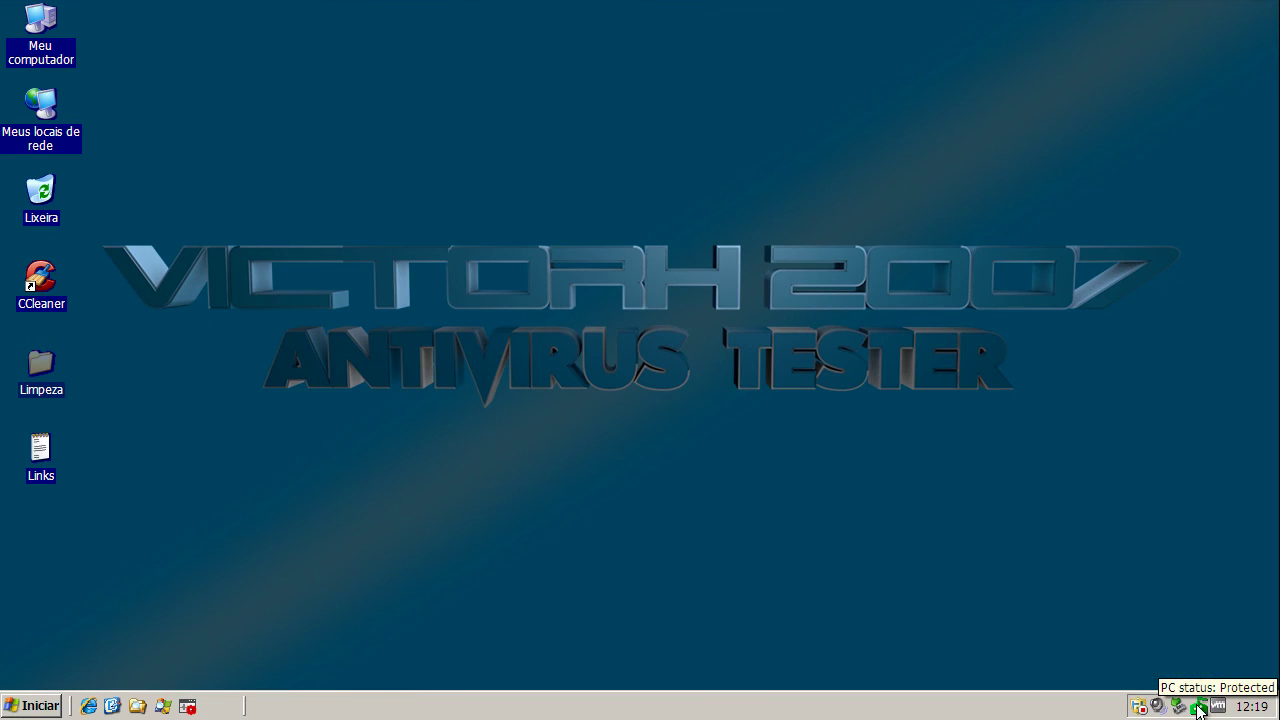
- Open Microsoft Security Essentials and view its version and definition information, moving the information window aside
double_click(1200, 708)
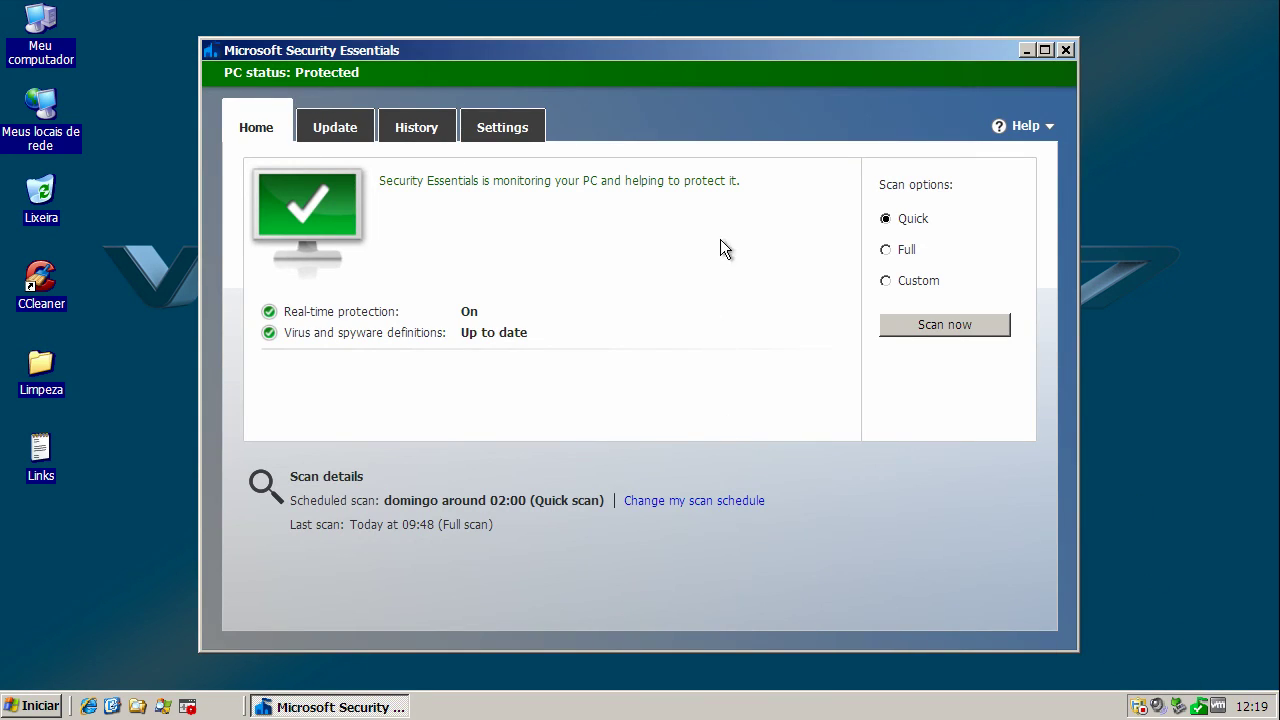
click(1045, 129)
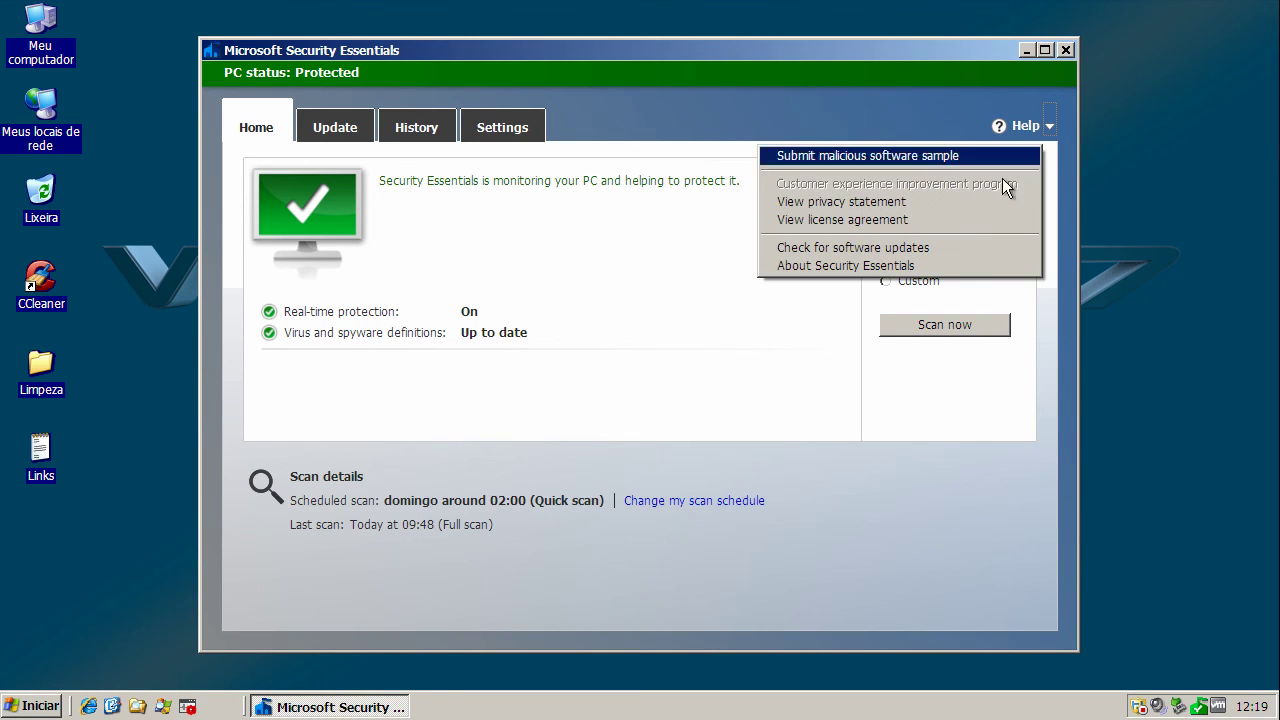
click(906, 266)
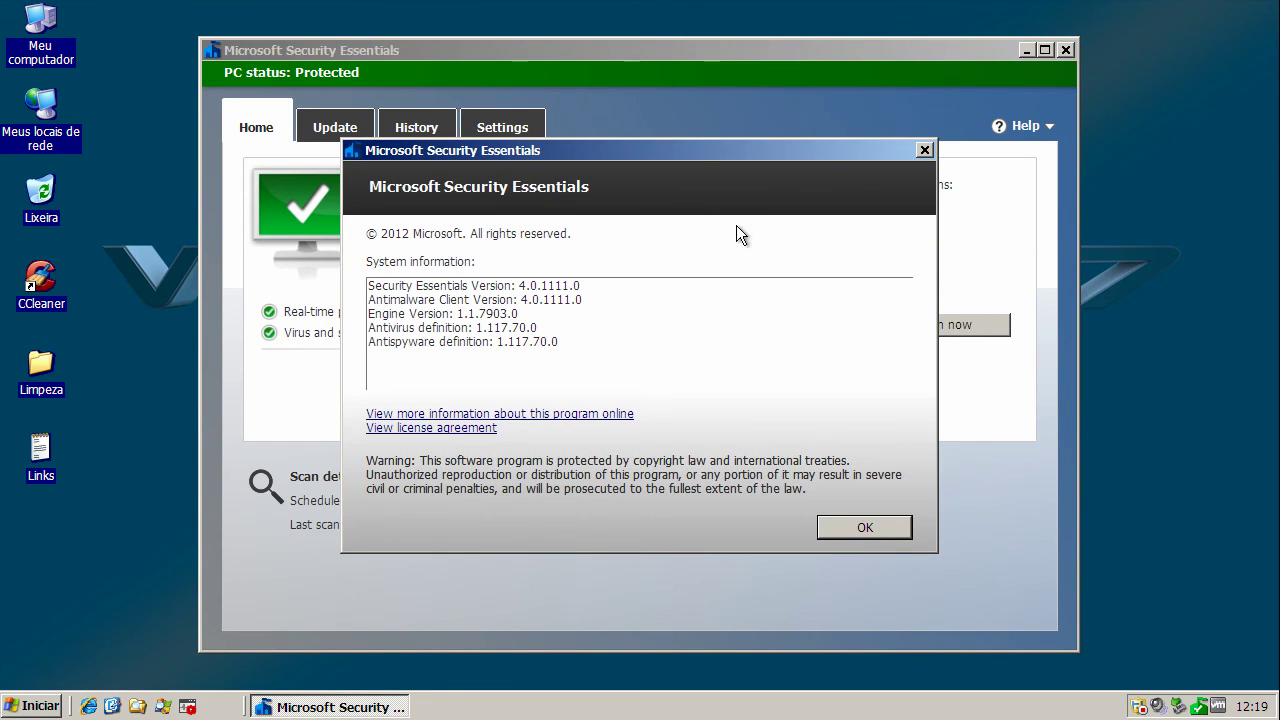
drag(662, 157, 787, 185)
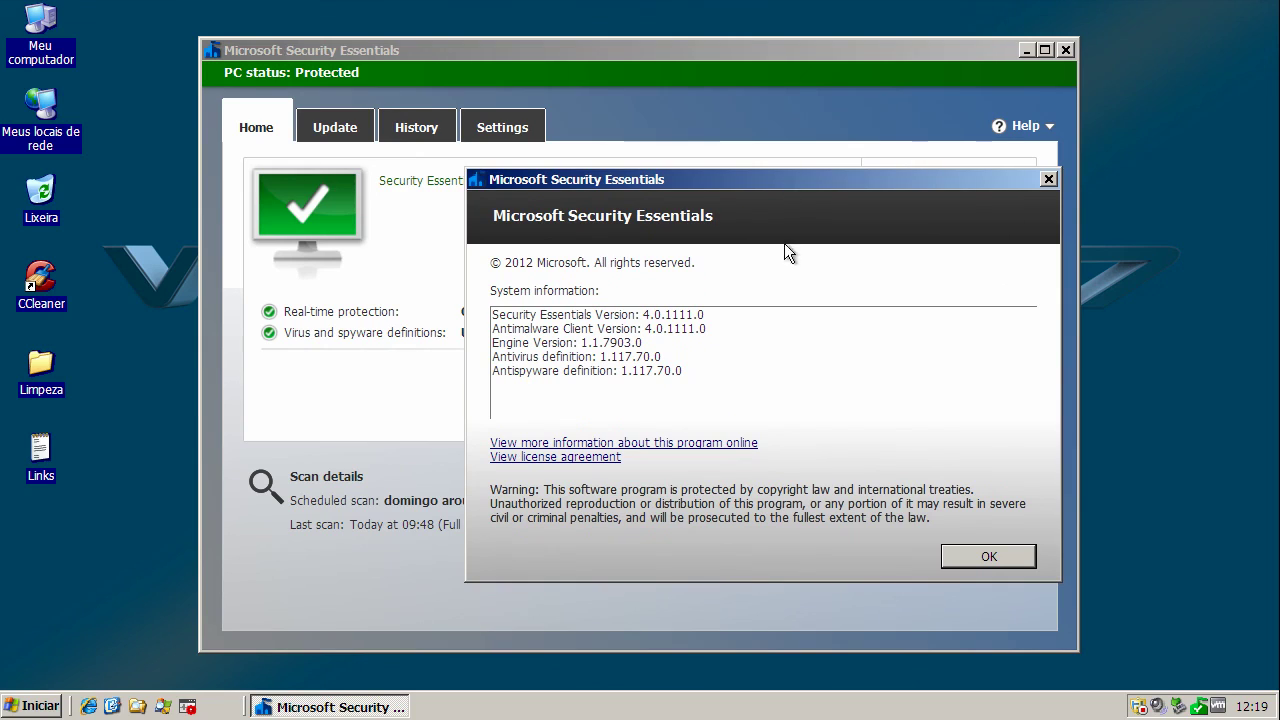